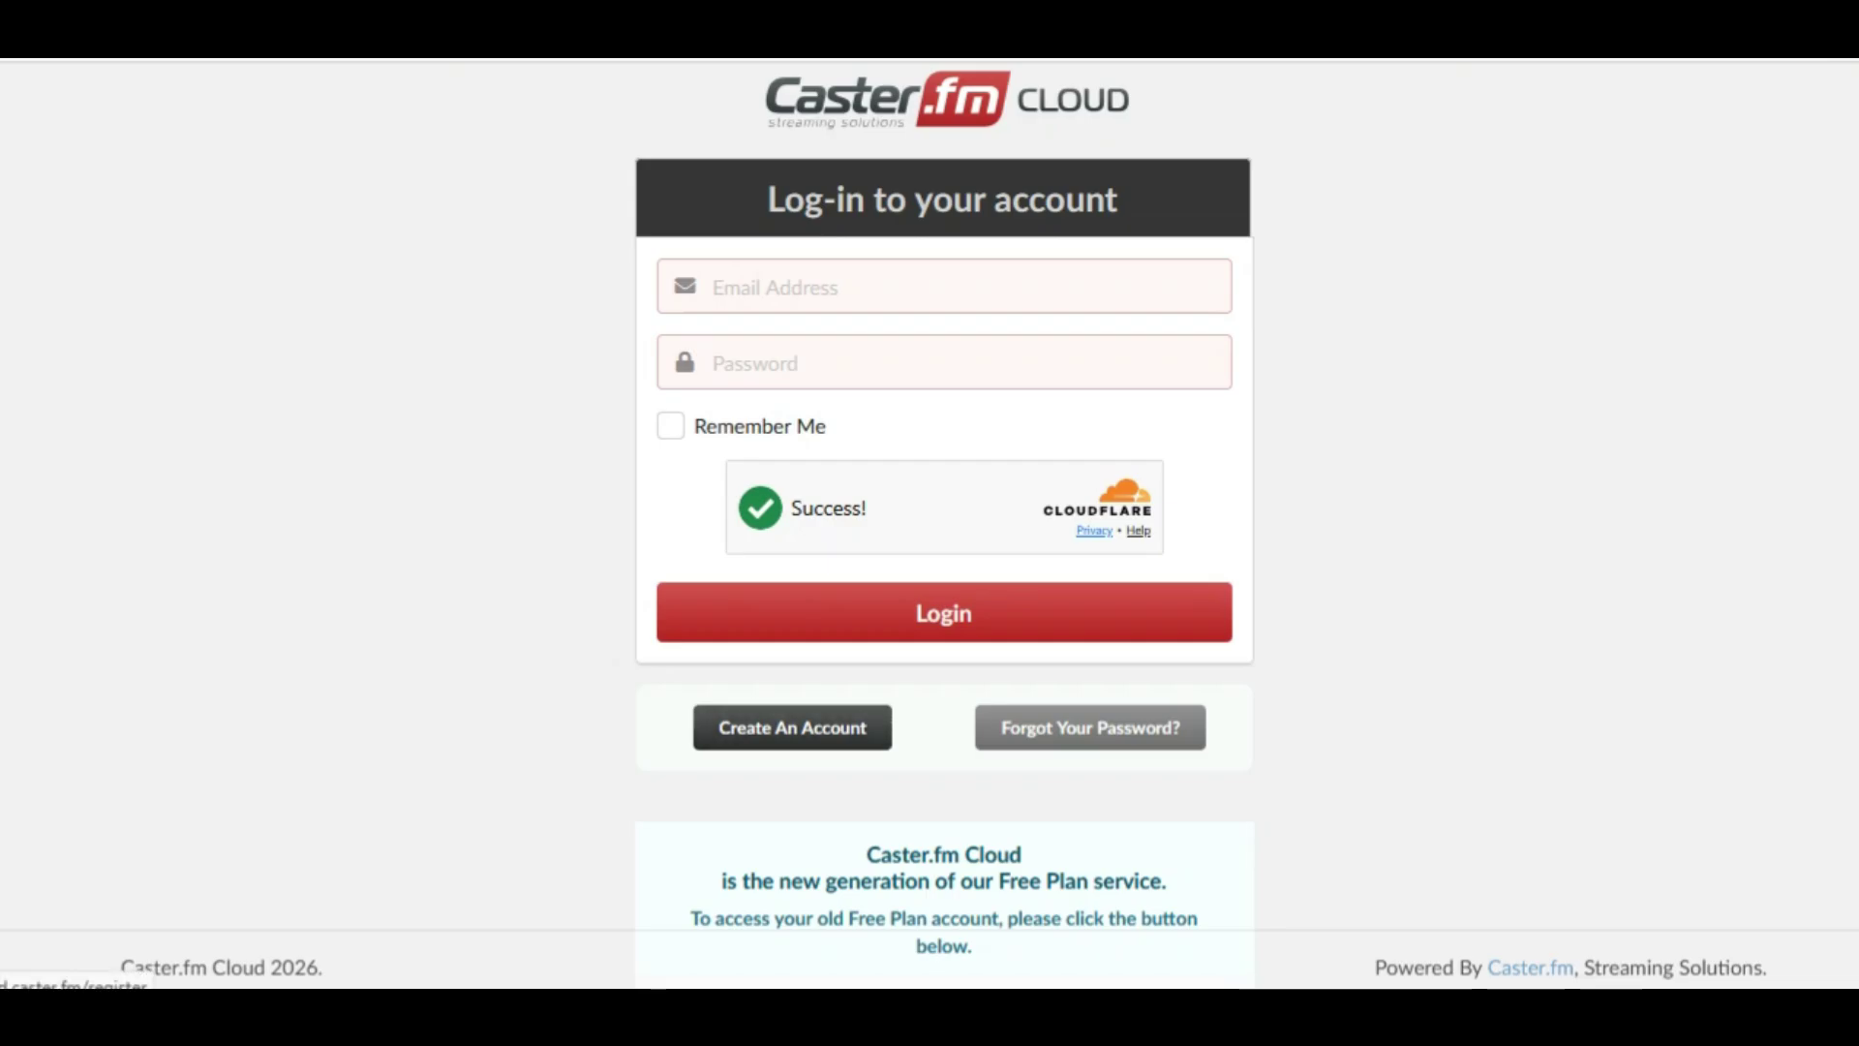
Start a new account registration and fill in the full name and the saved e-mail address
click(792, 727)
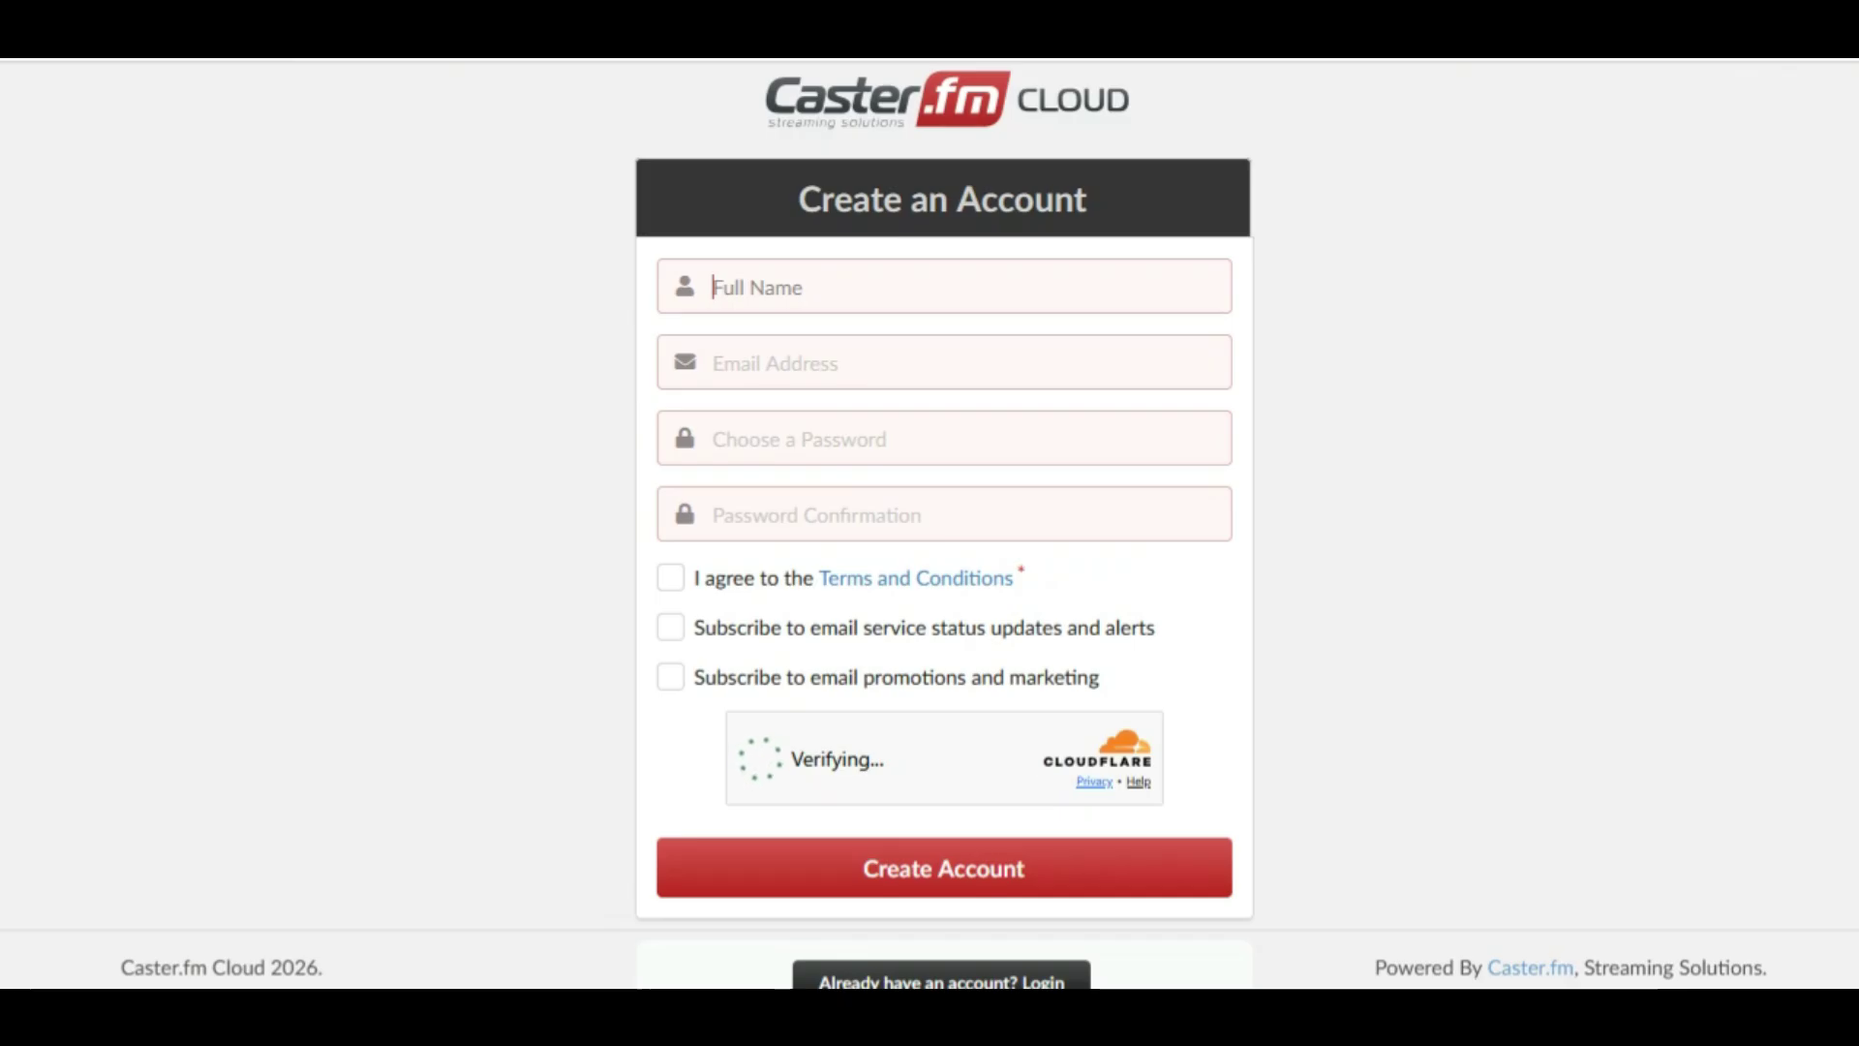
click(912, 298)
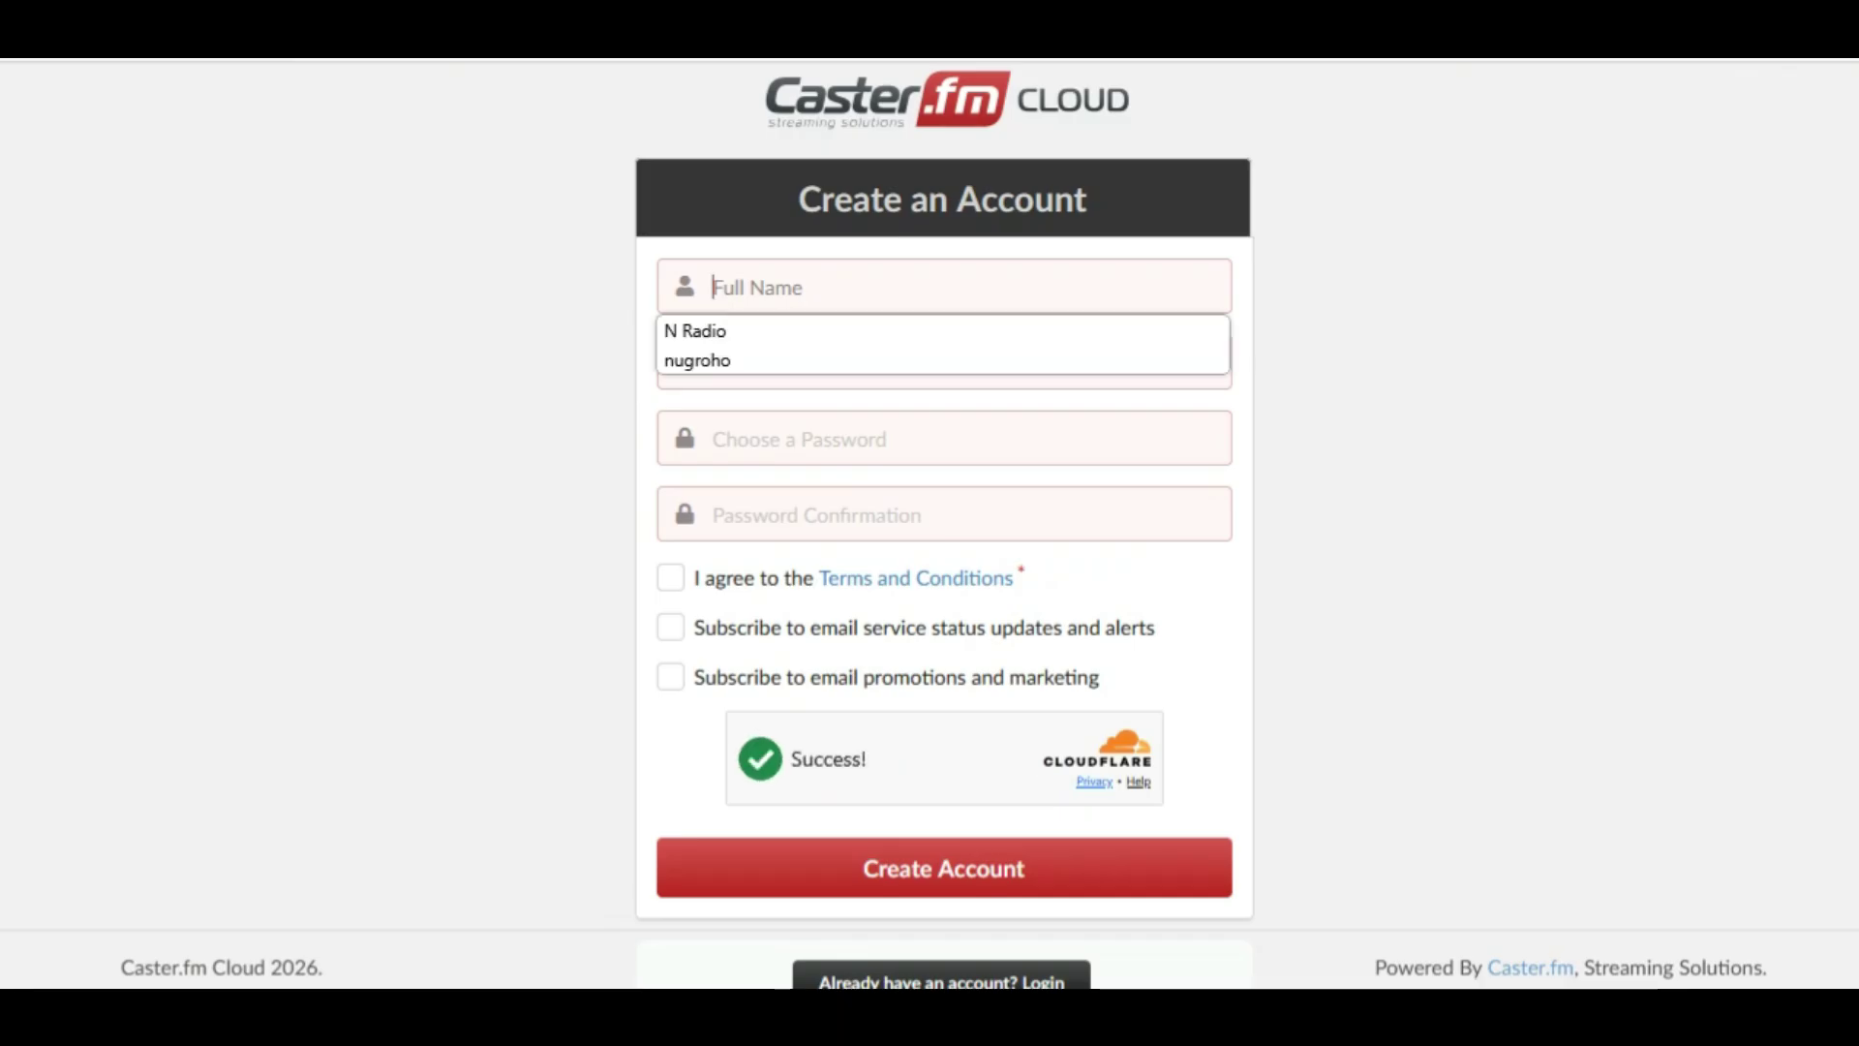
key(Escape)
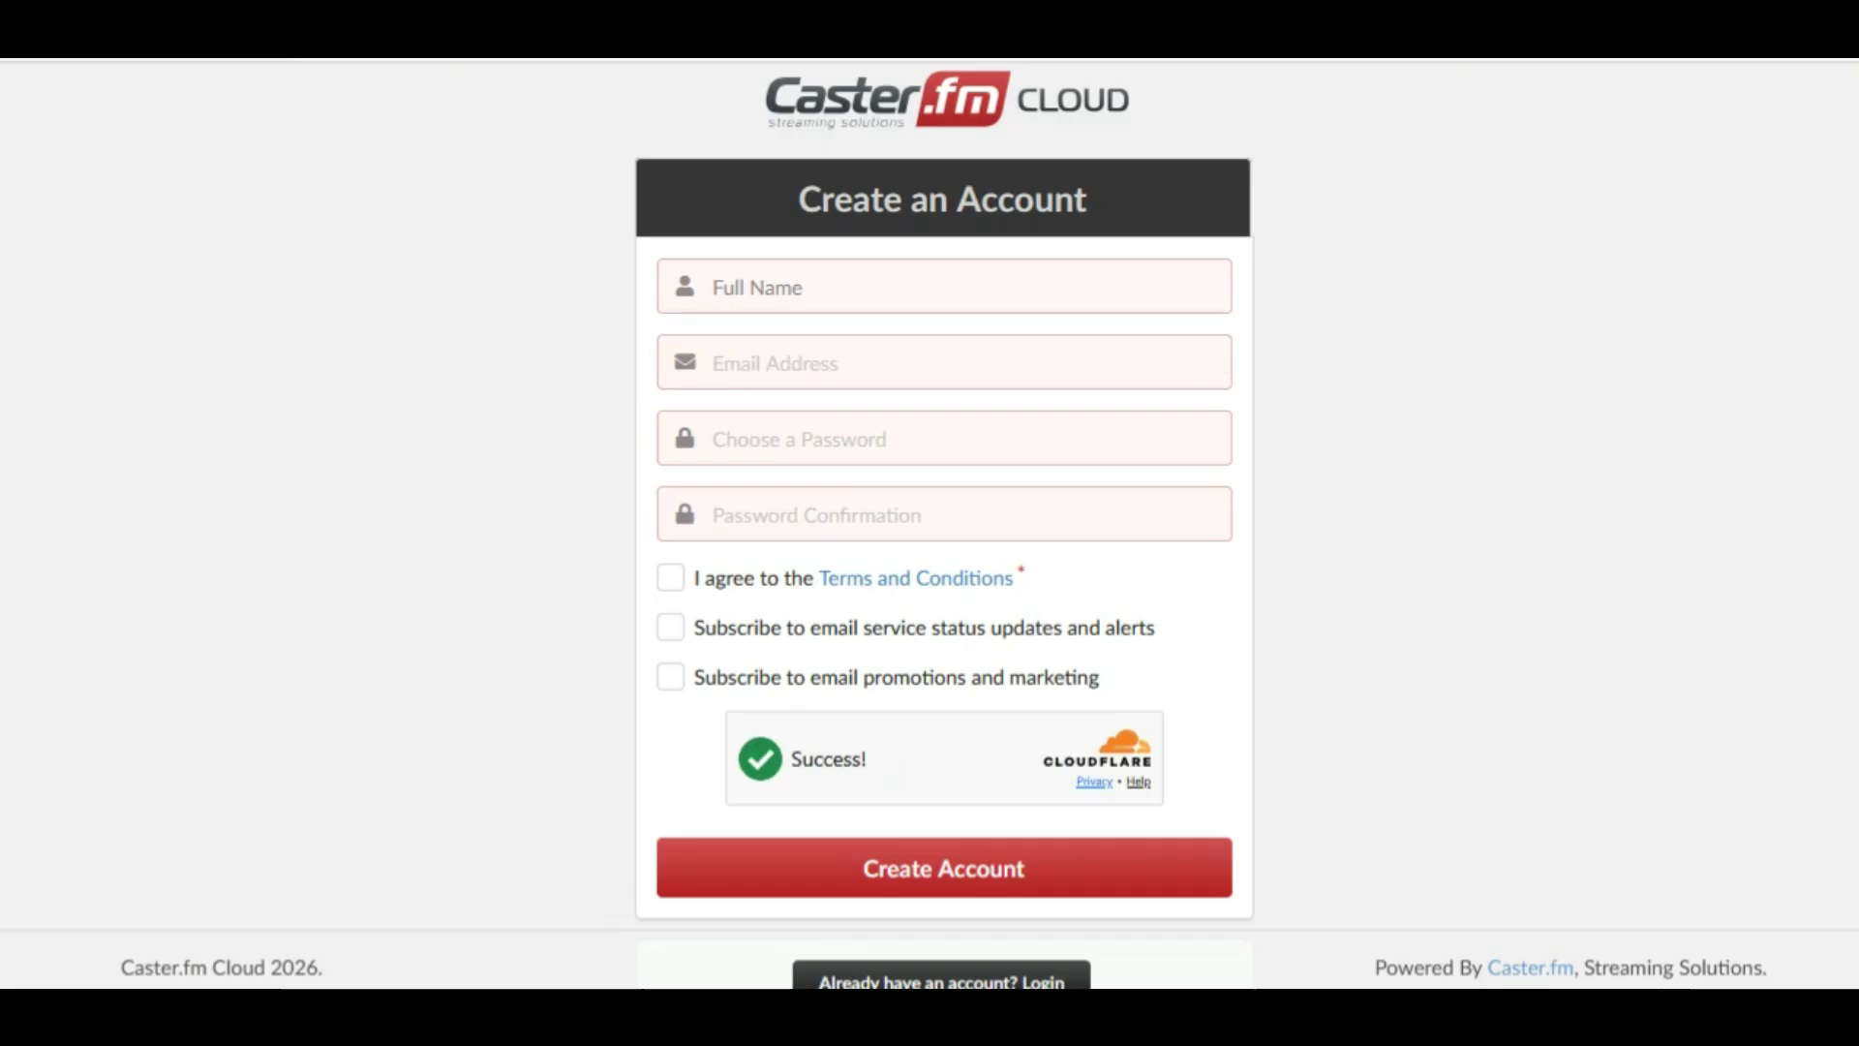
text(ke)
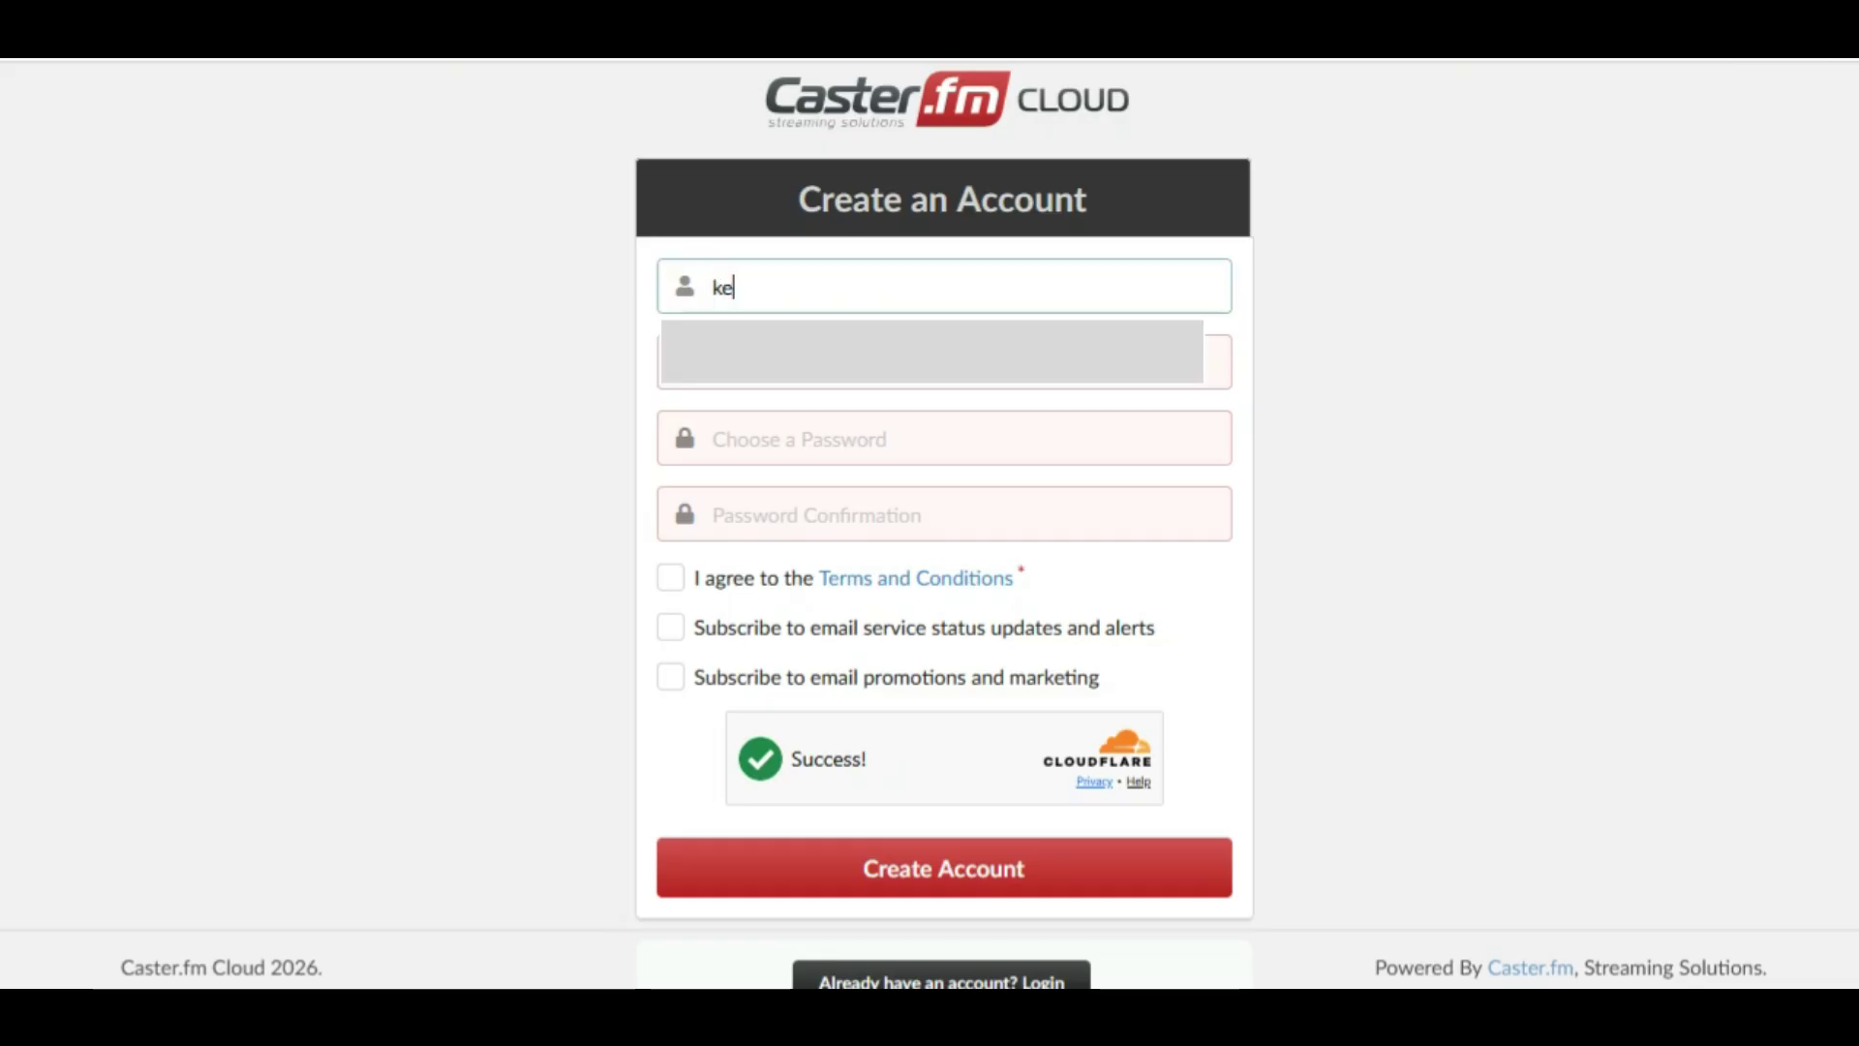
text(vin)
key(Tab)
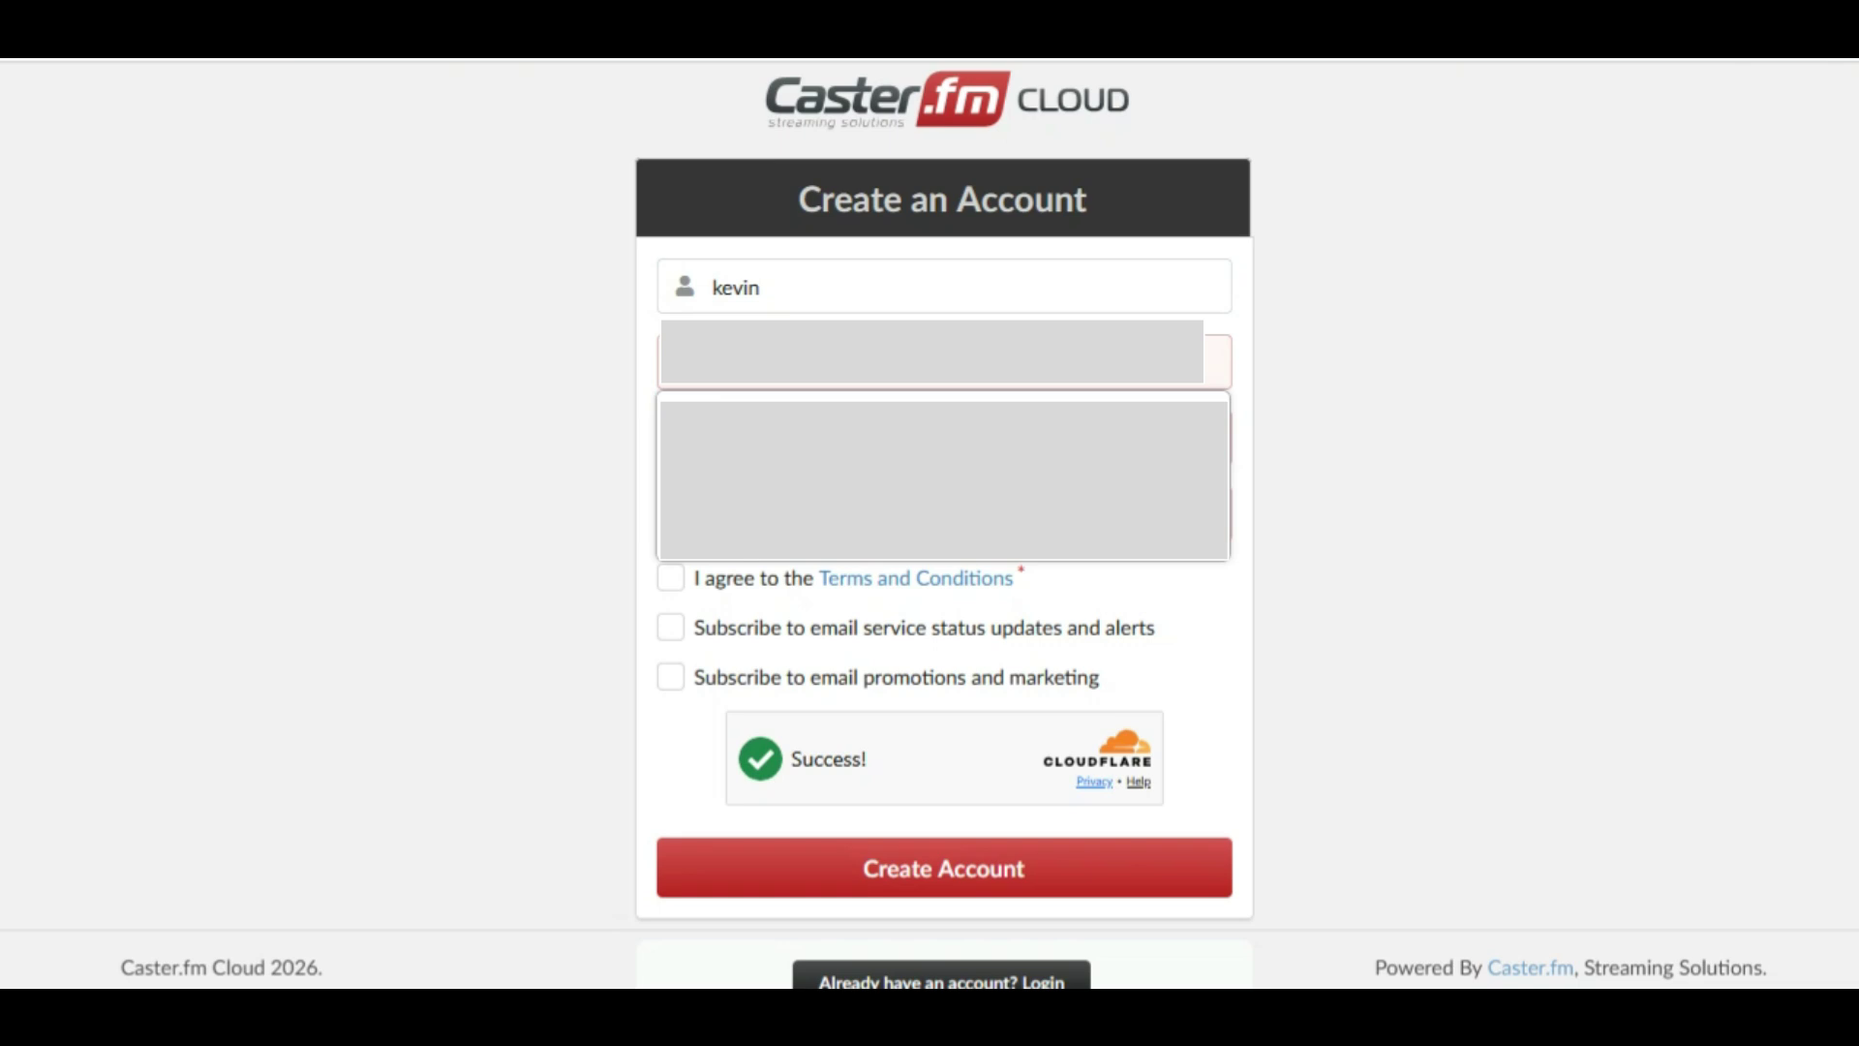
key(Down)
key(Return)
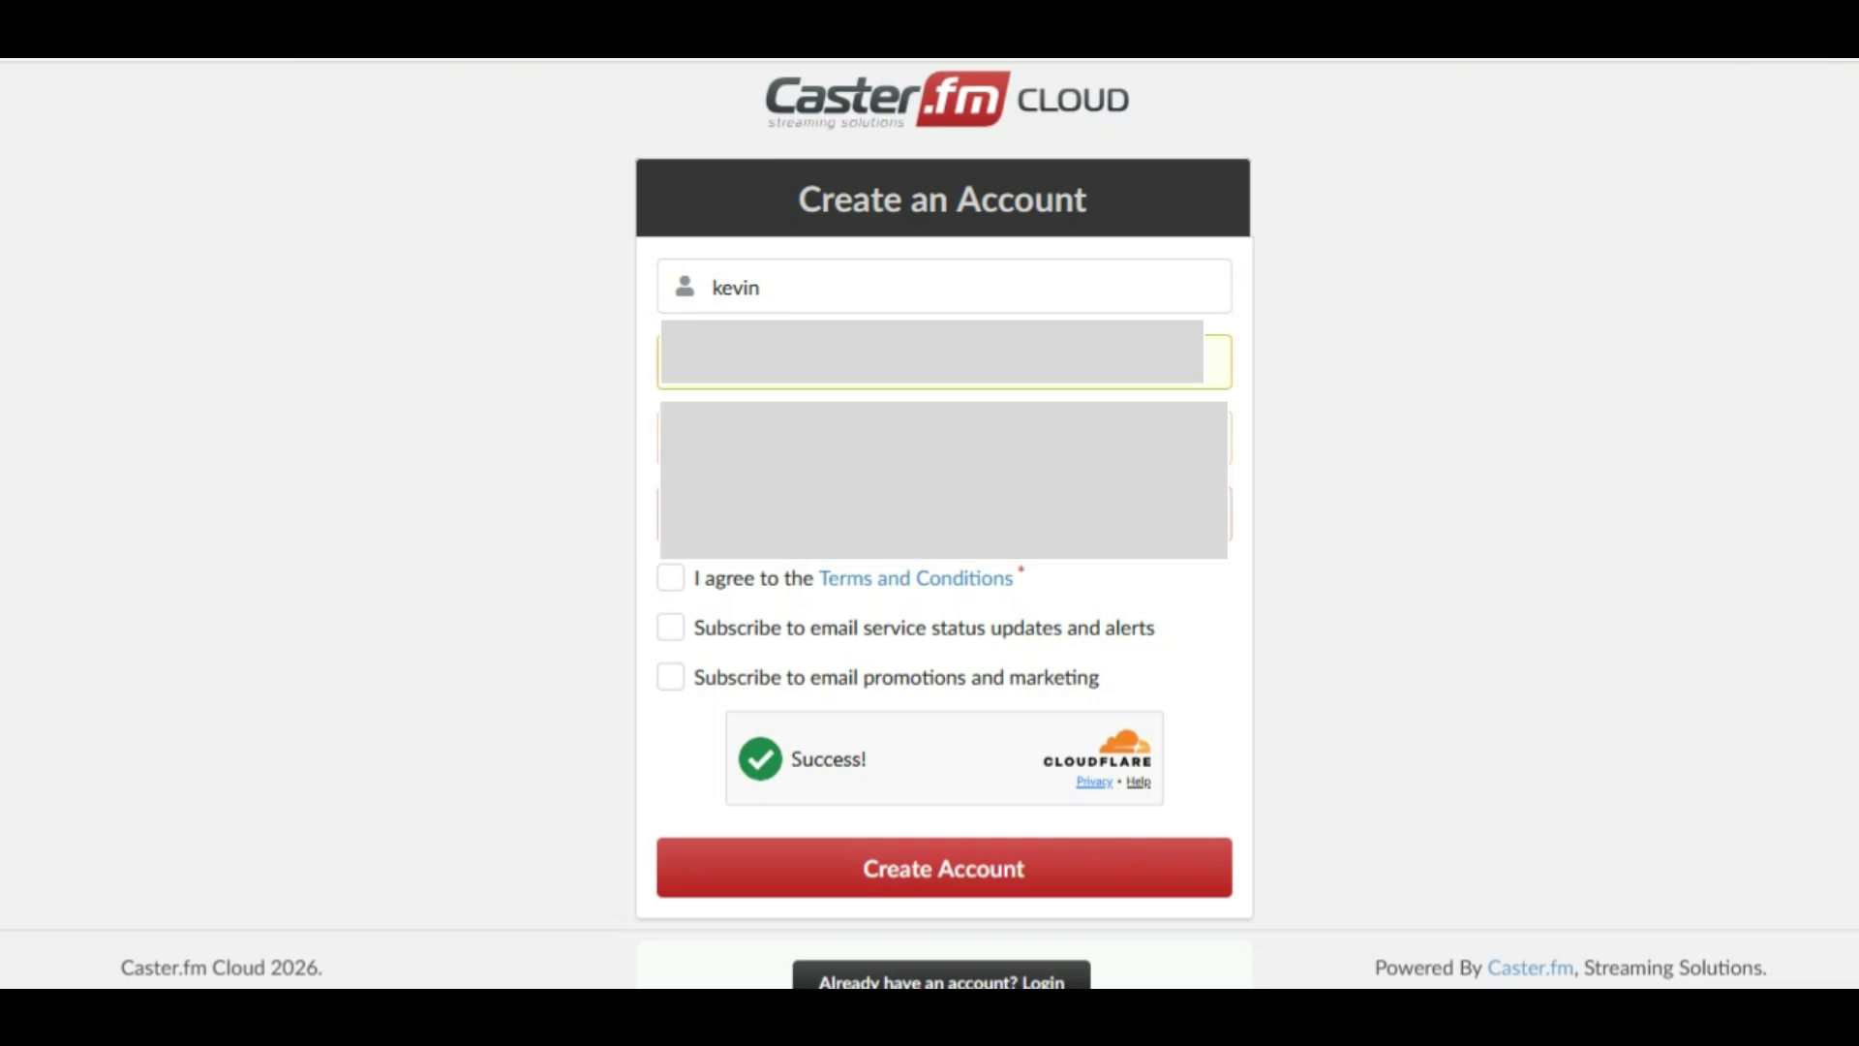
Replace the prefilled account password and enter the same password in the confirmation field
key(Tab)
key(Tab)
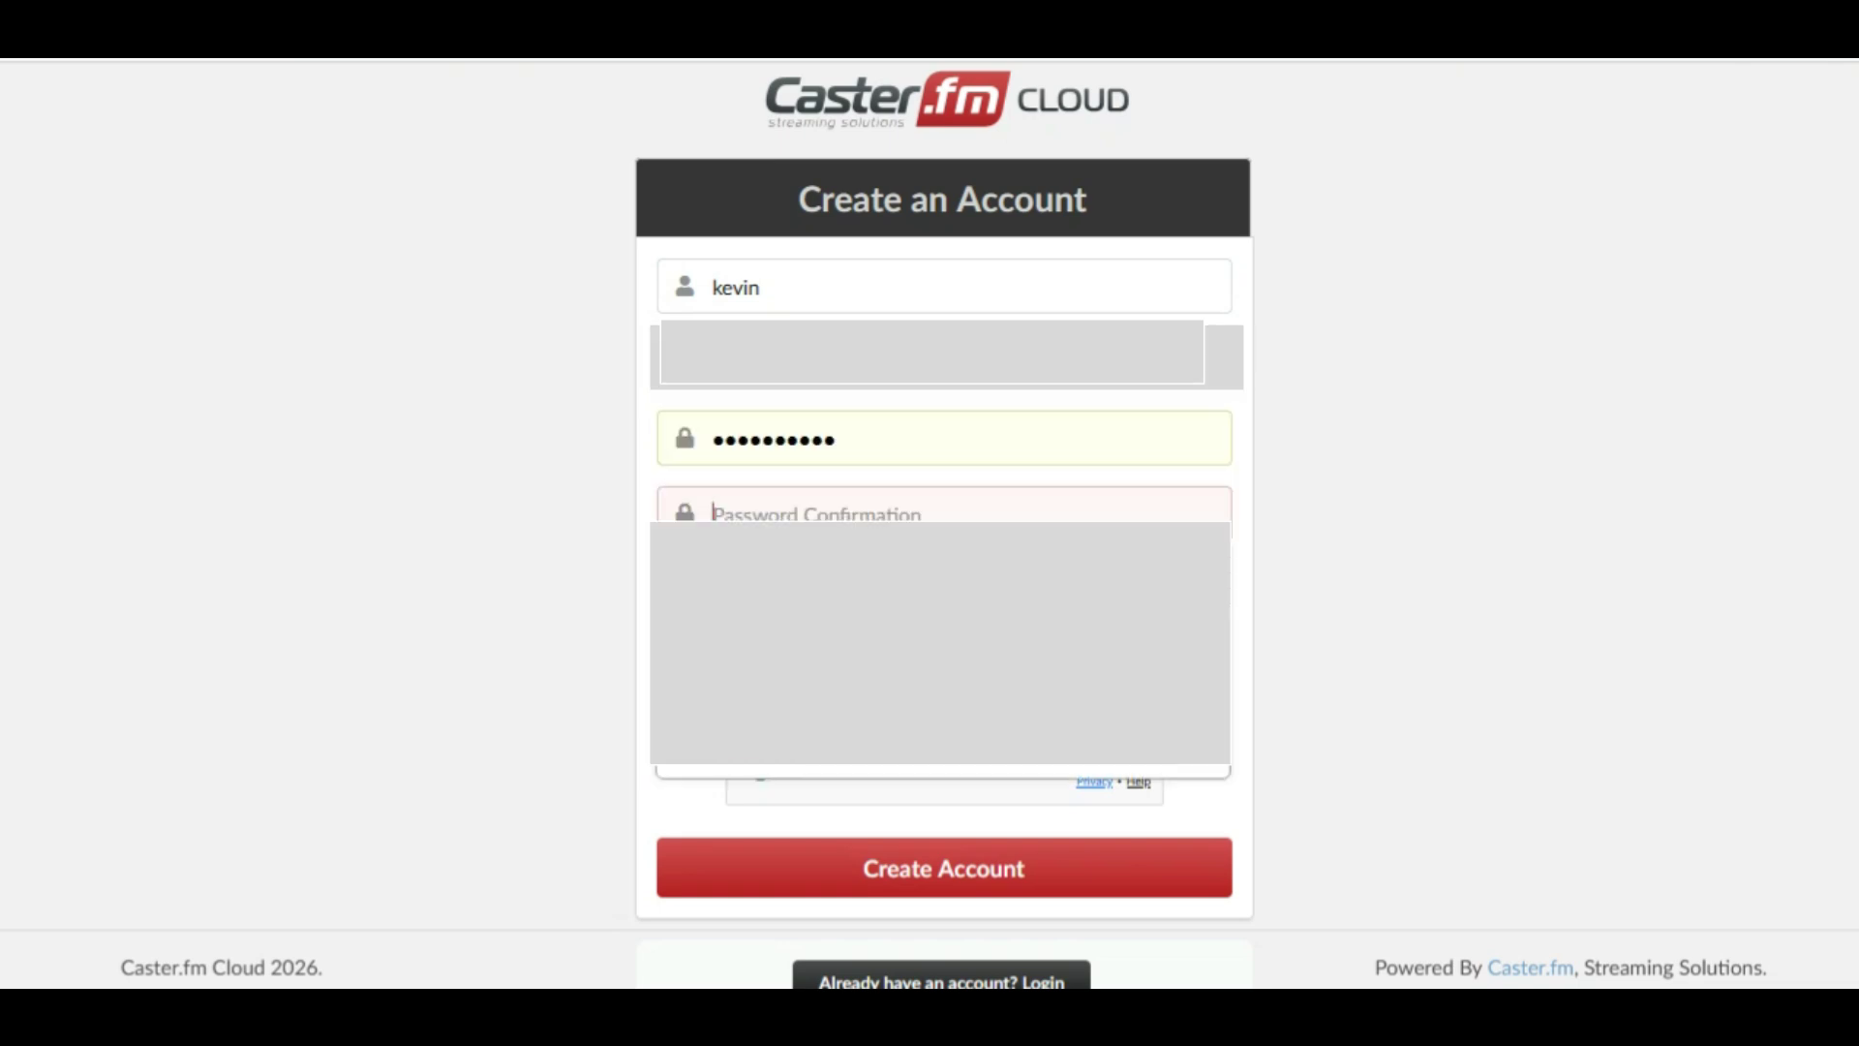
key(Escape)
drag(839, 440, 711, 440)
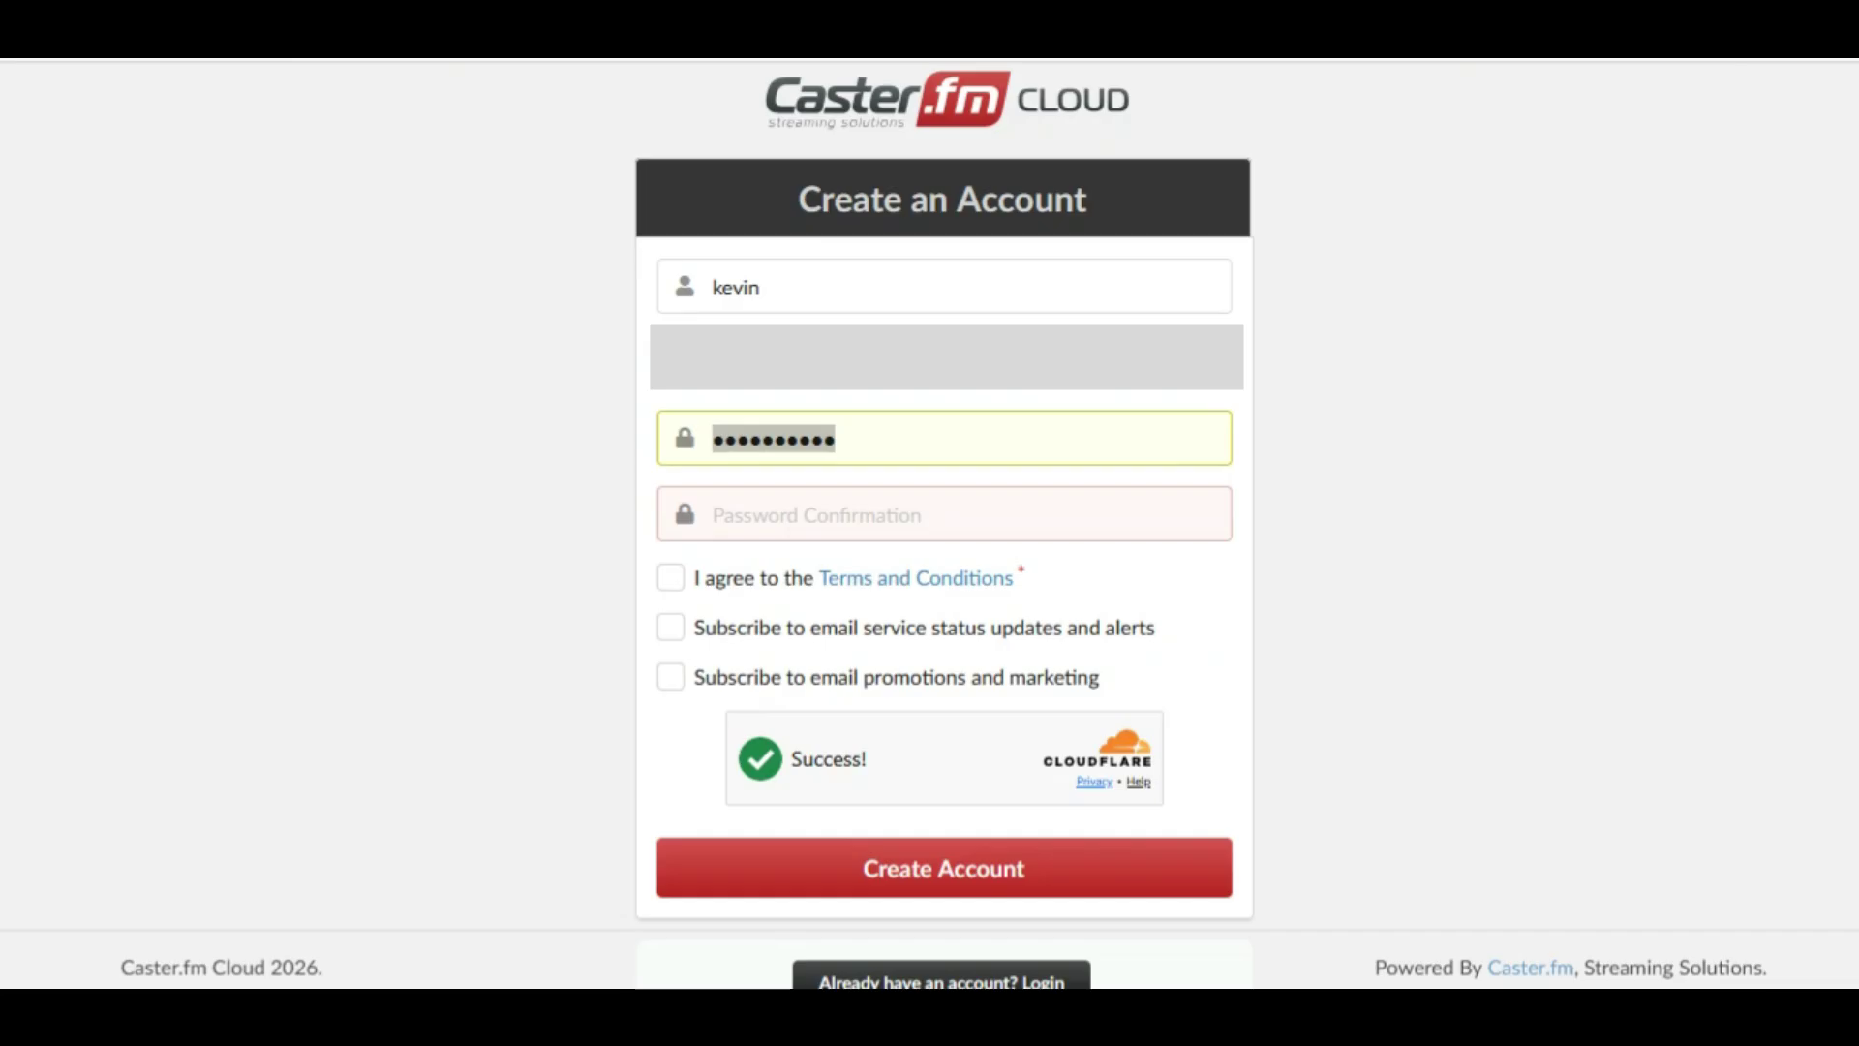
text(**********)
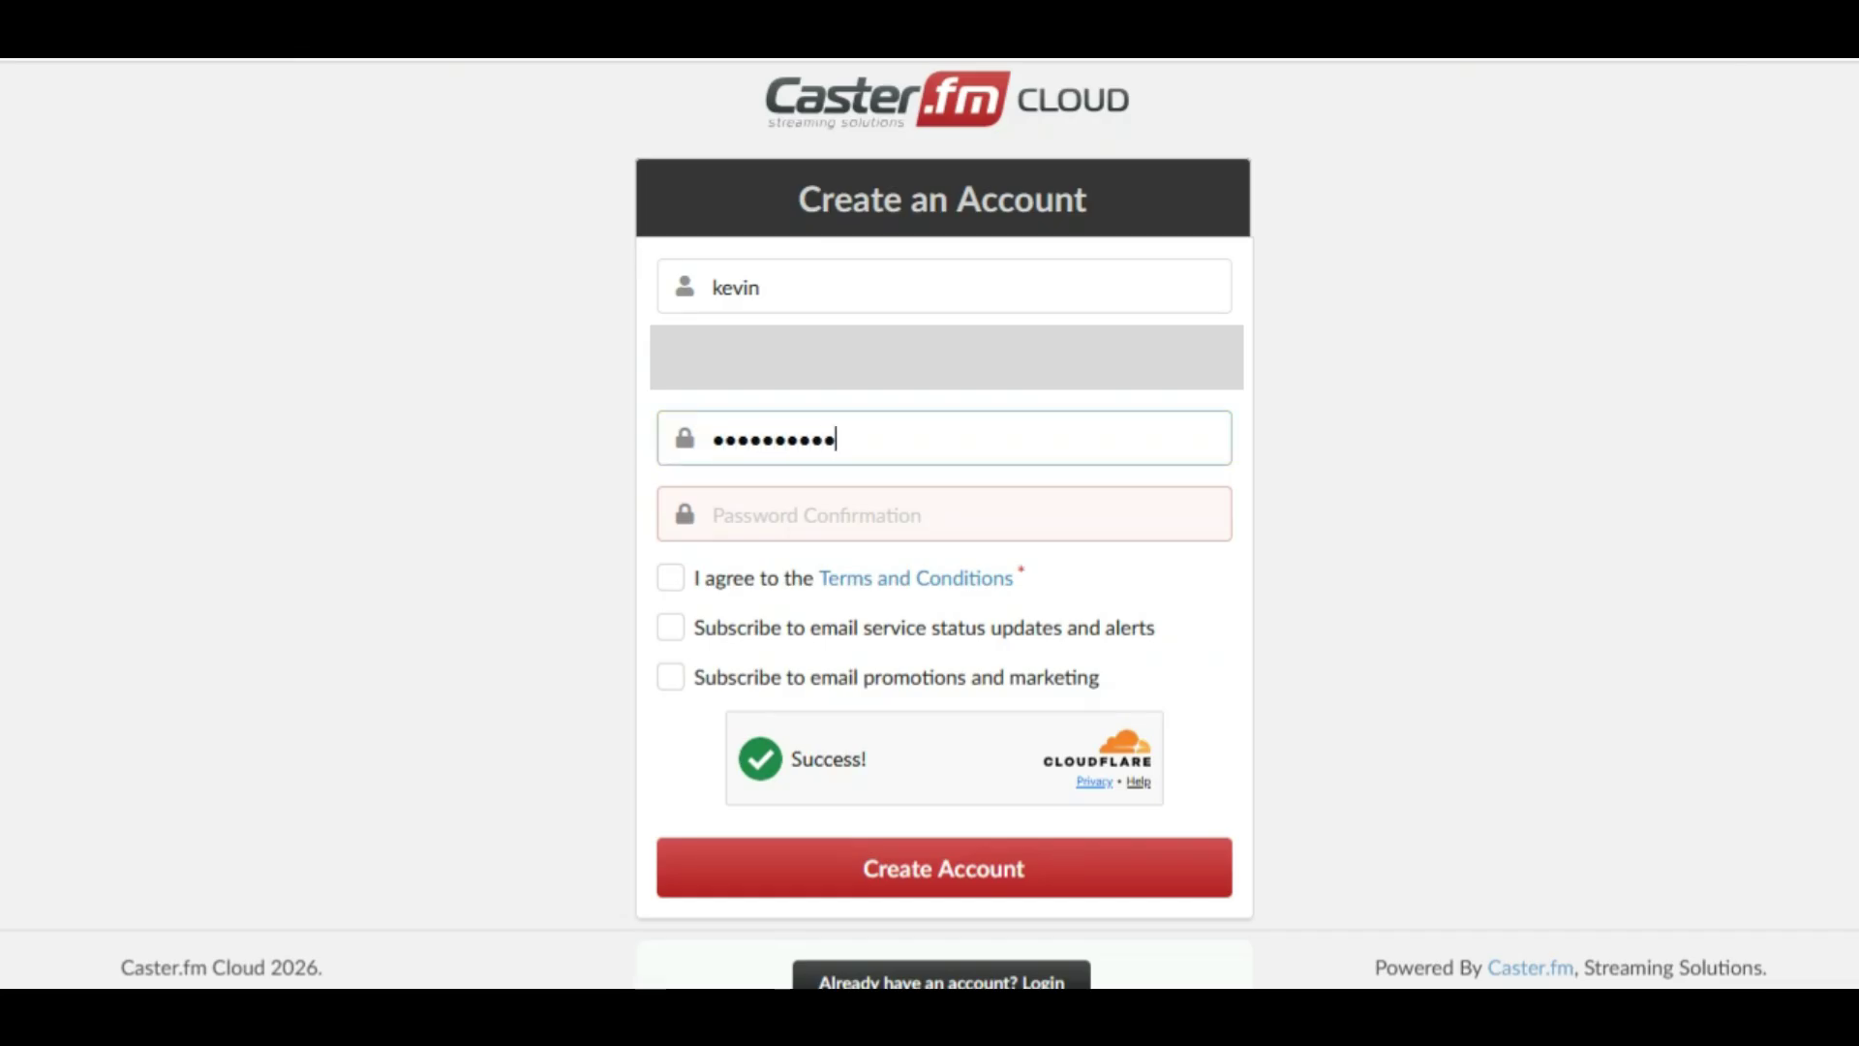
click(871, 514)
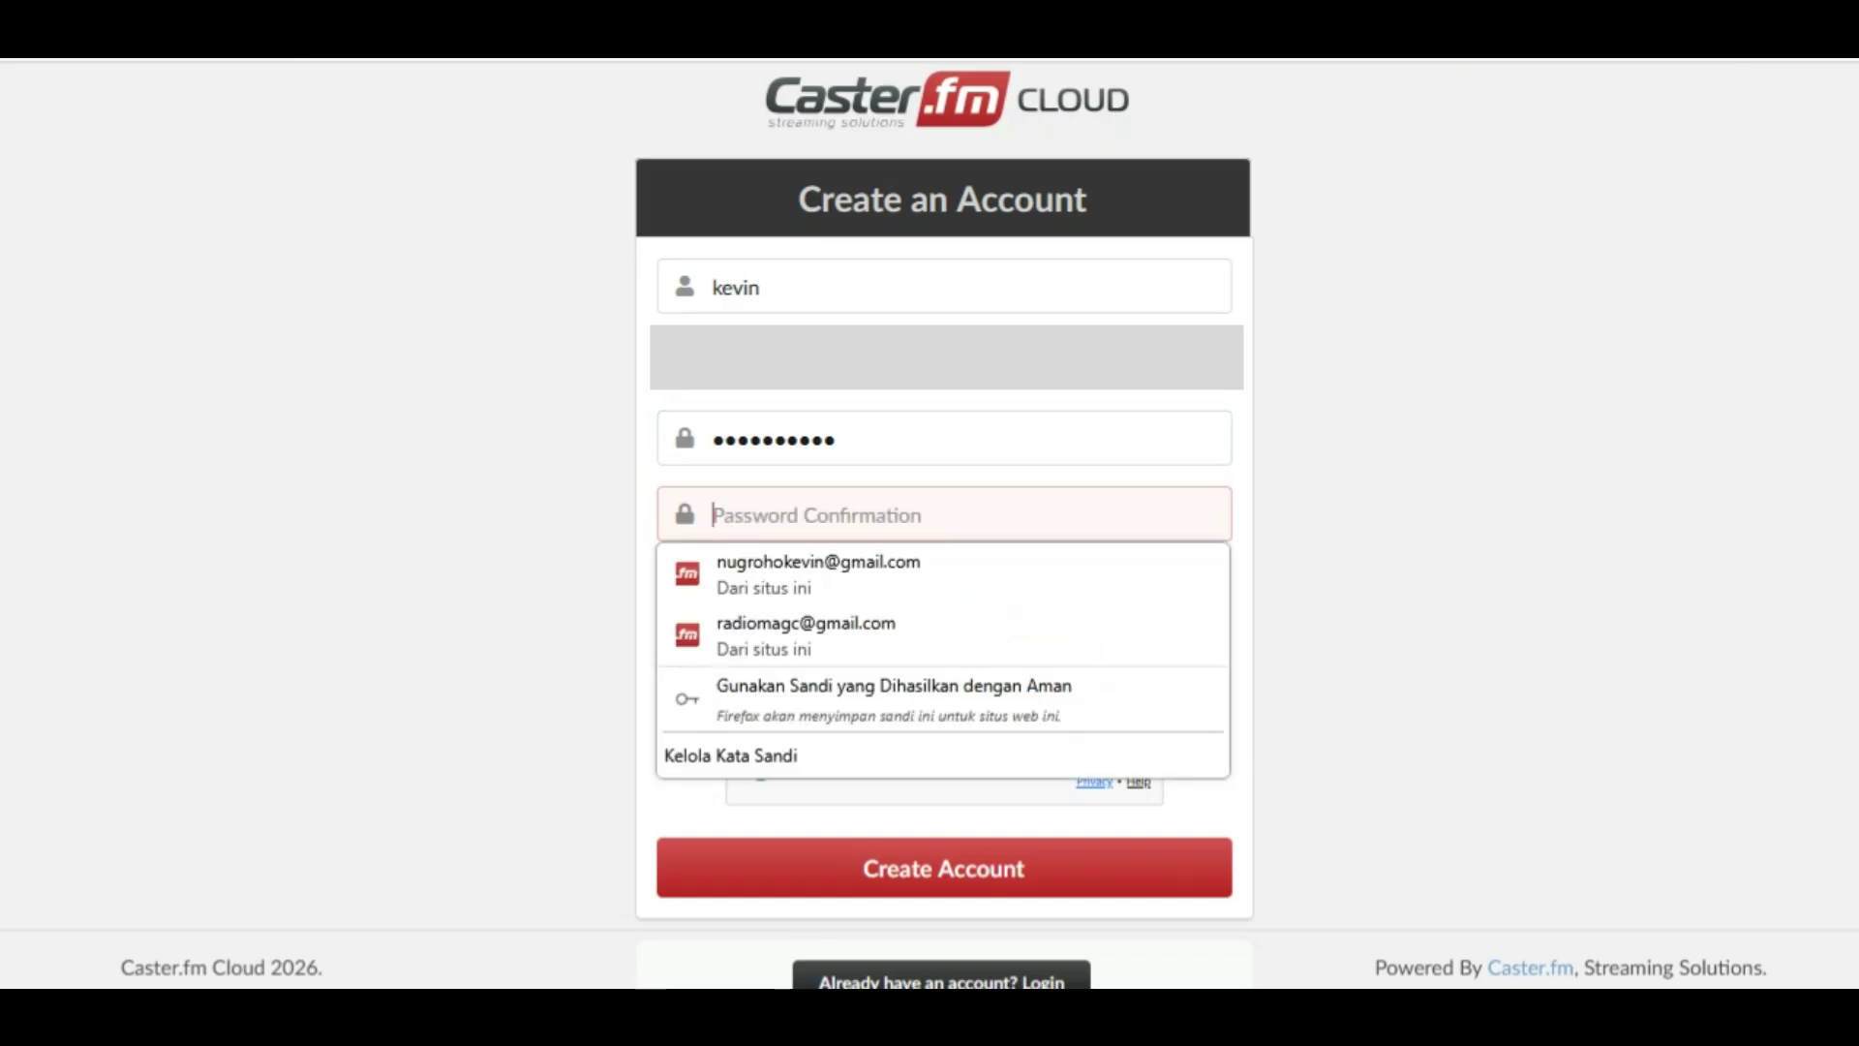
text(***********)
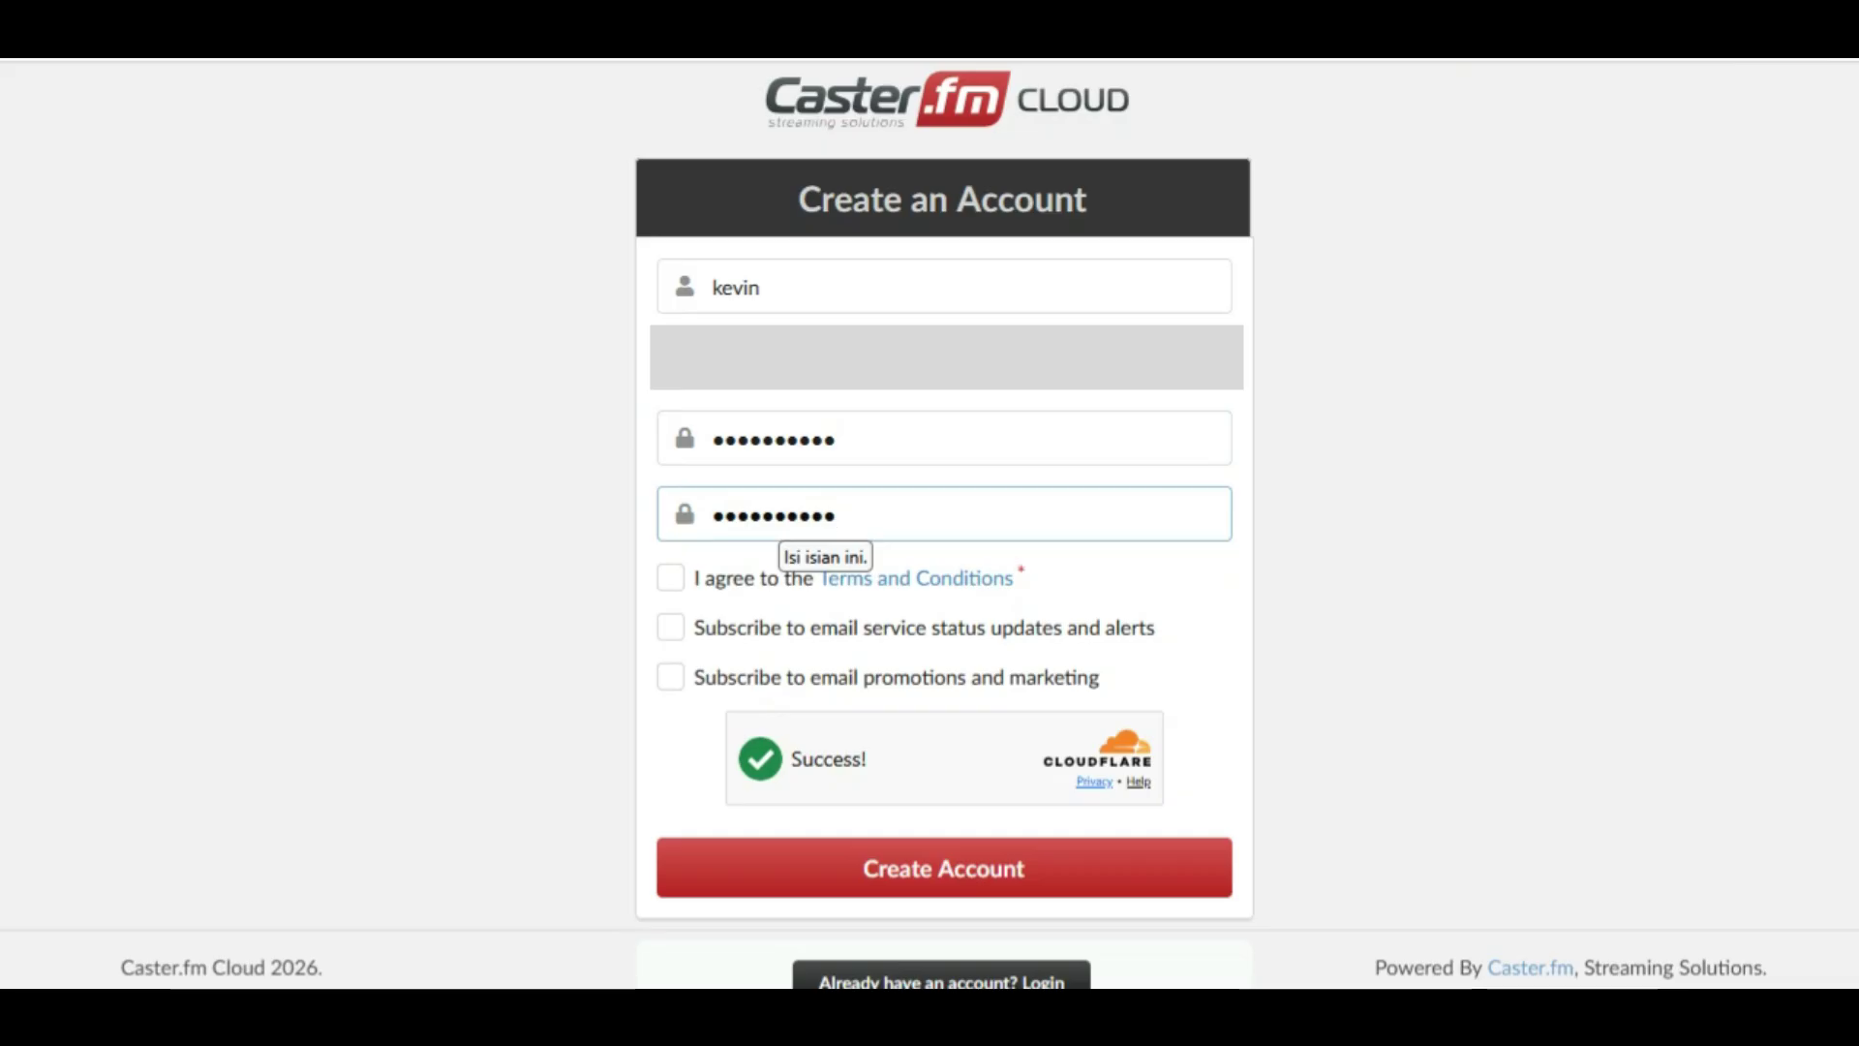
Agree to the Terms and Conditions, subscribe to both e-mail lists, and try to create the account
click(670, 577)
click(670, 627)
click(670, 676)
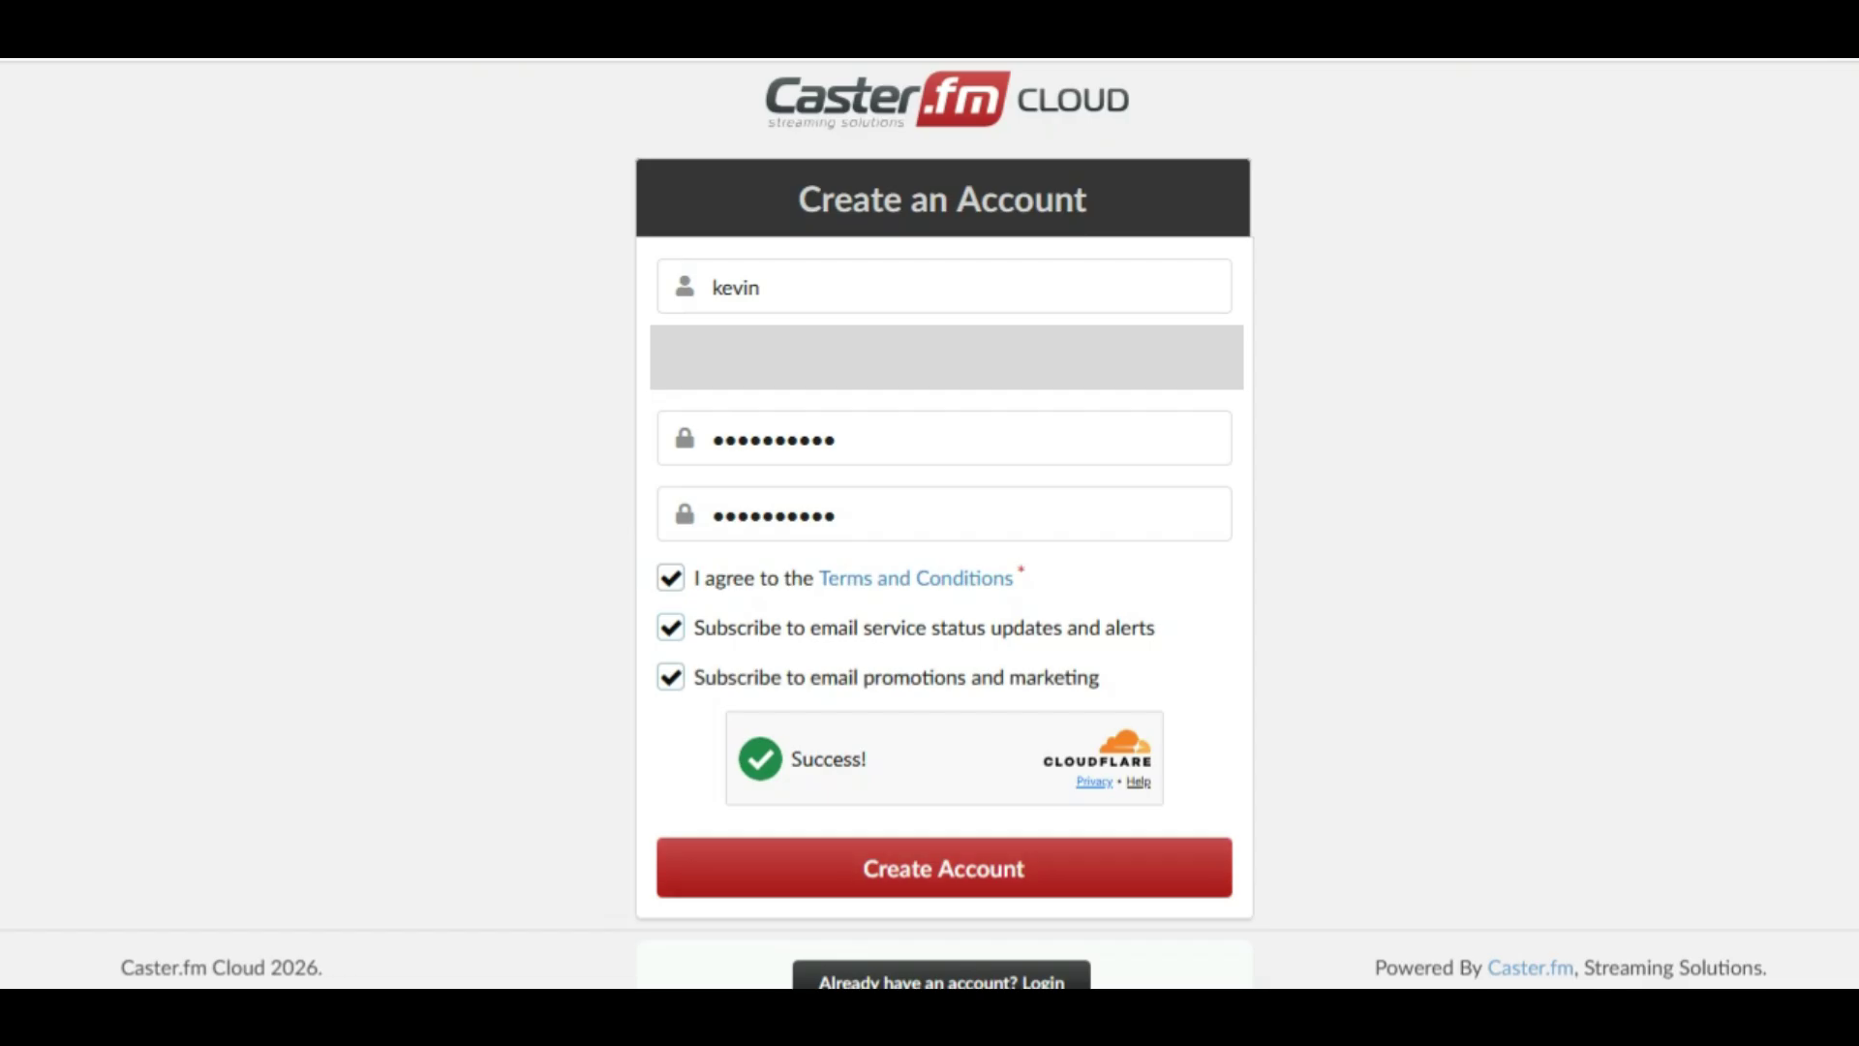
click(944, 867)
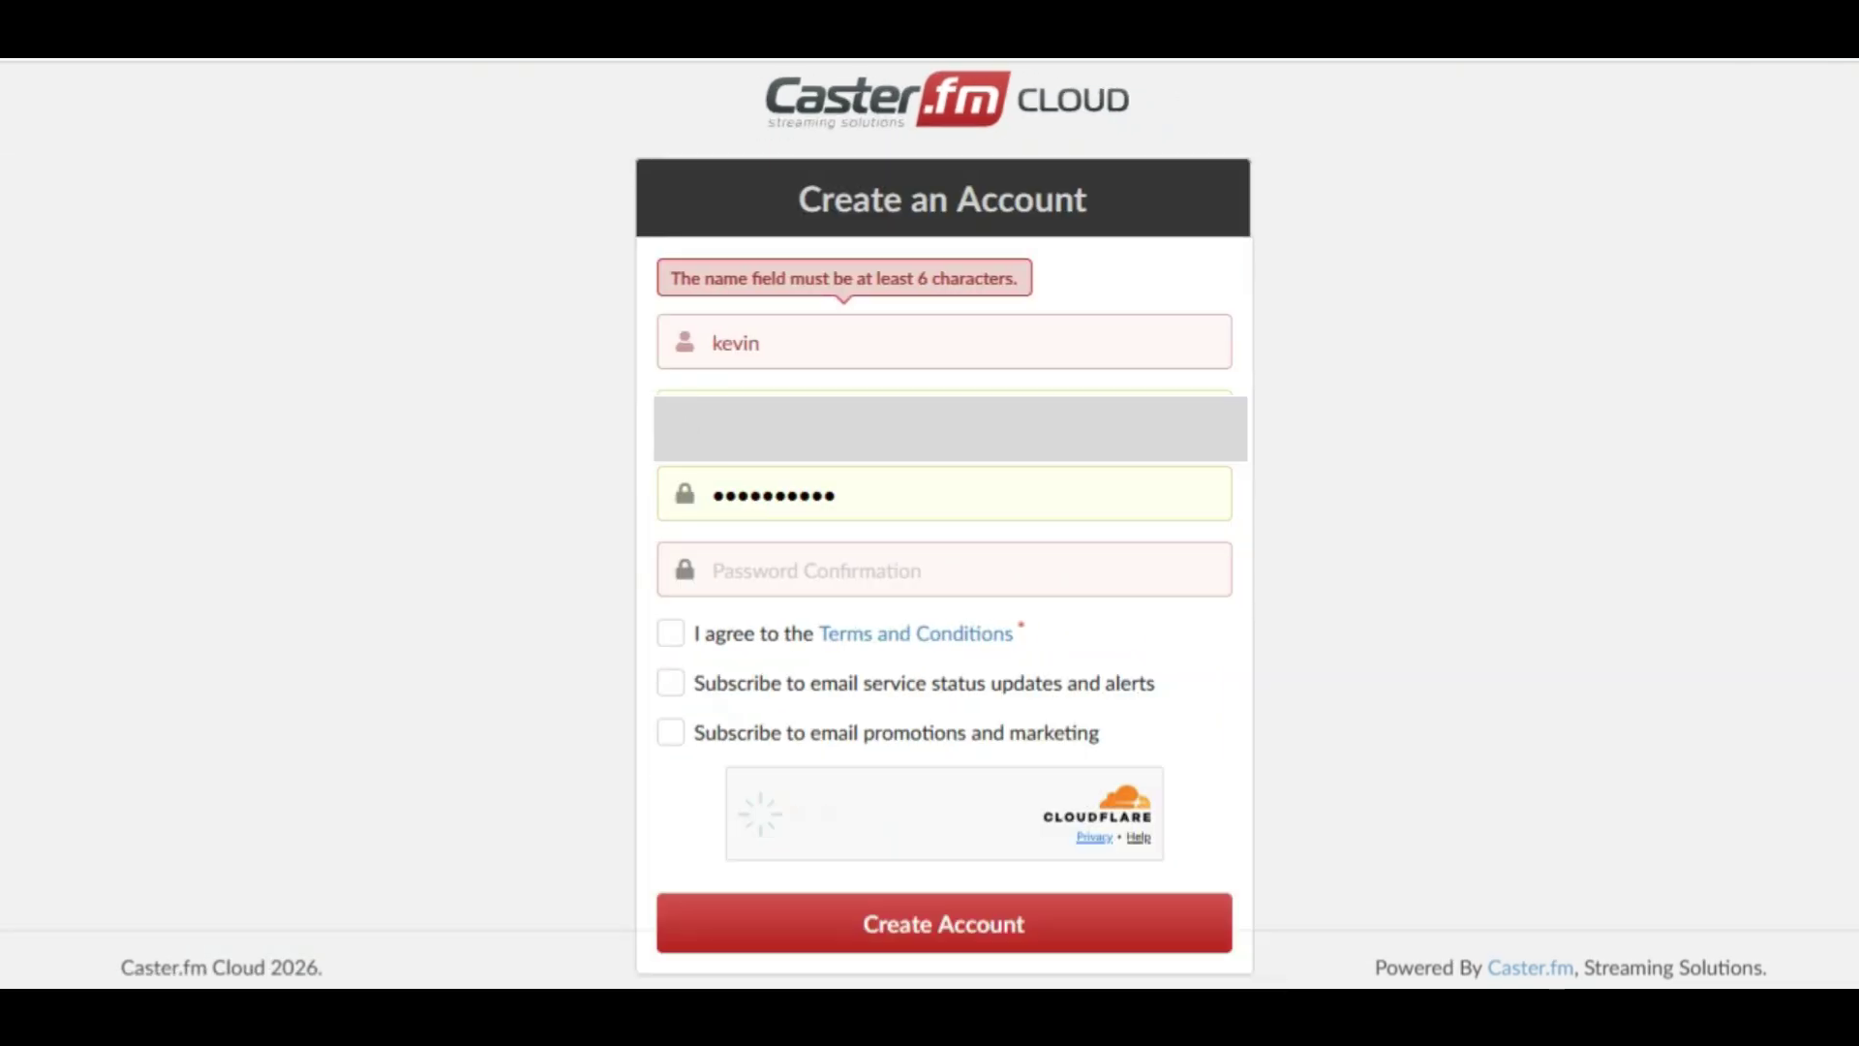
Lengthen the full name with added digits so it has at least six characters
key(Down)
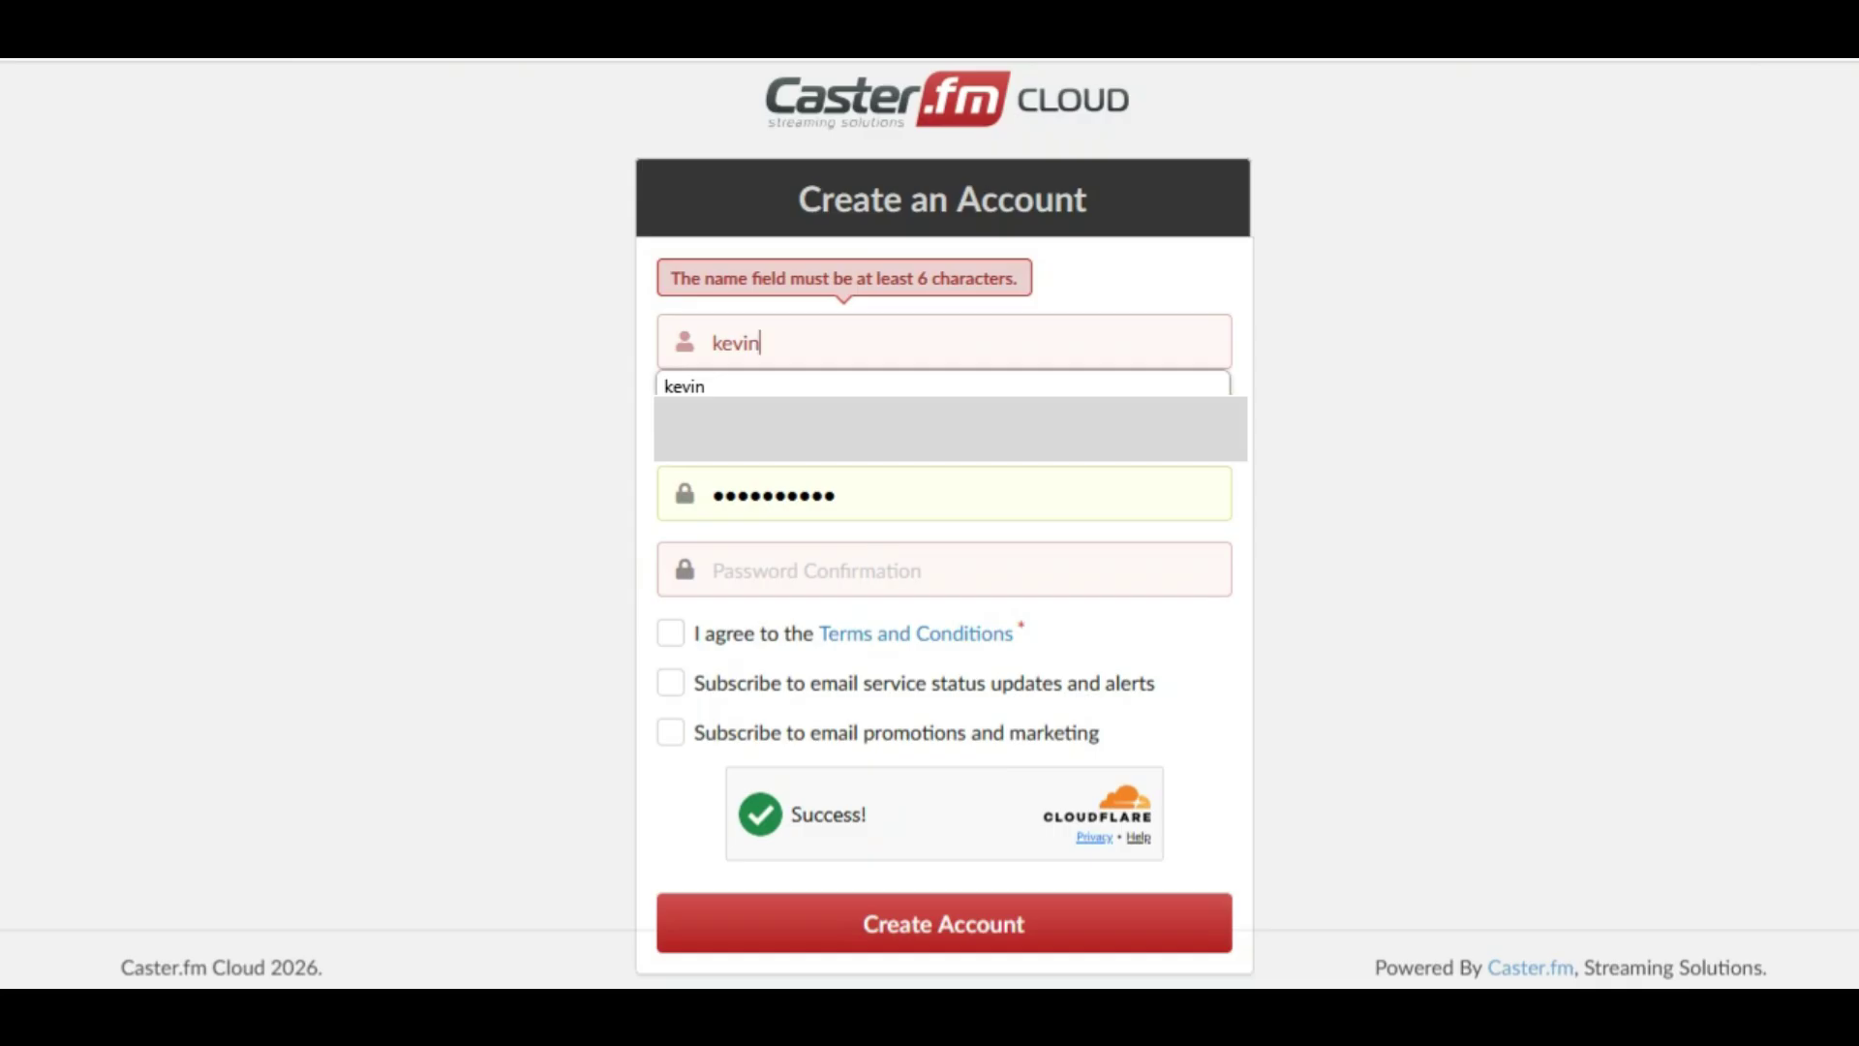
key(Escape)
text(1)
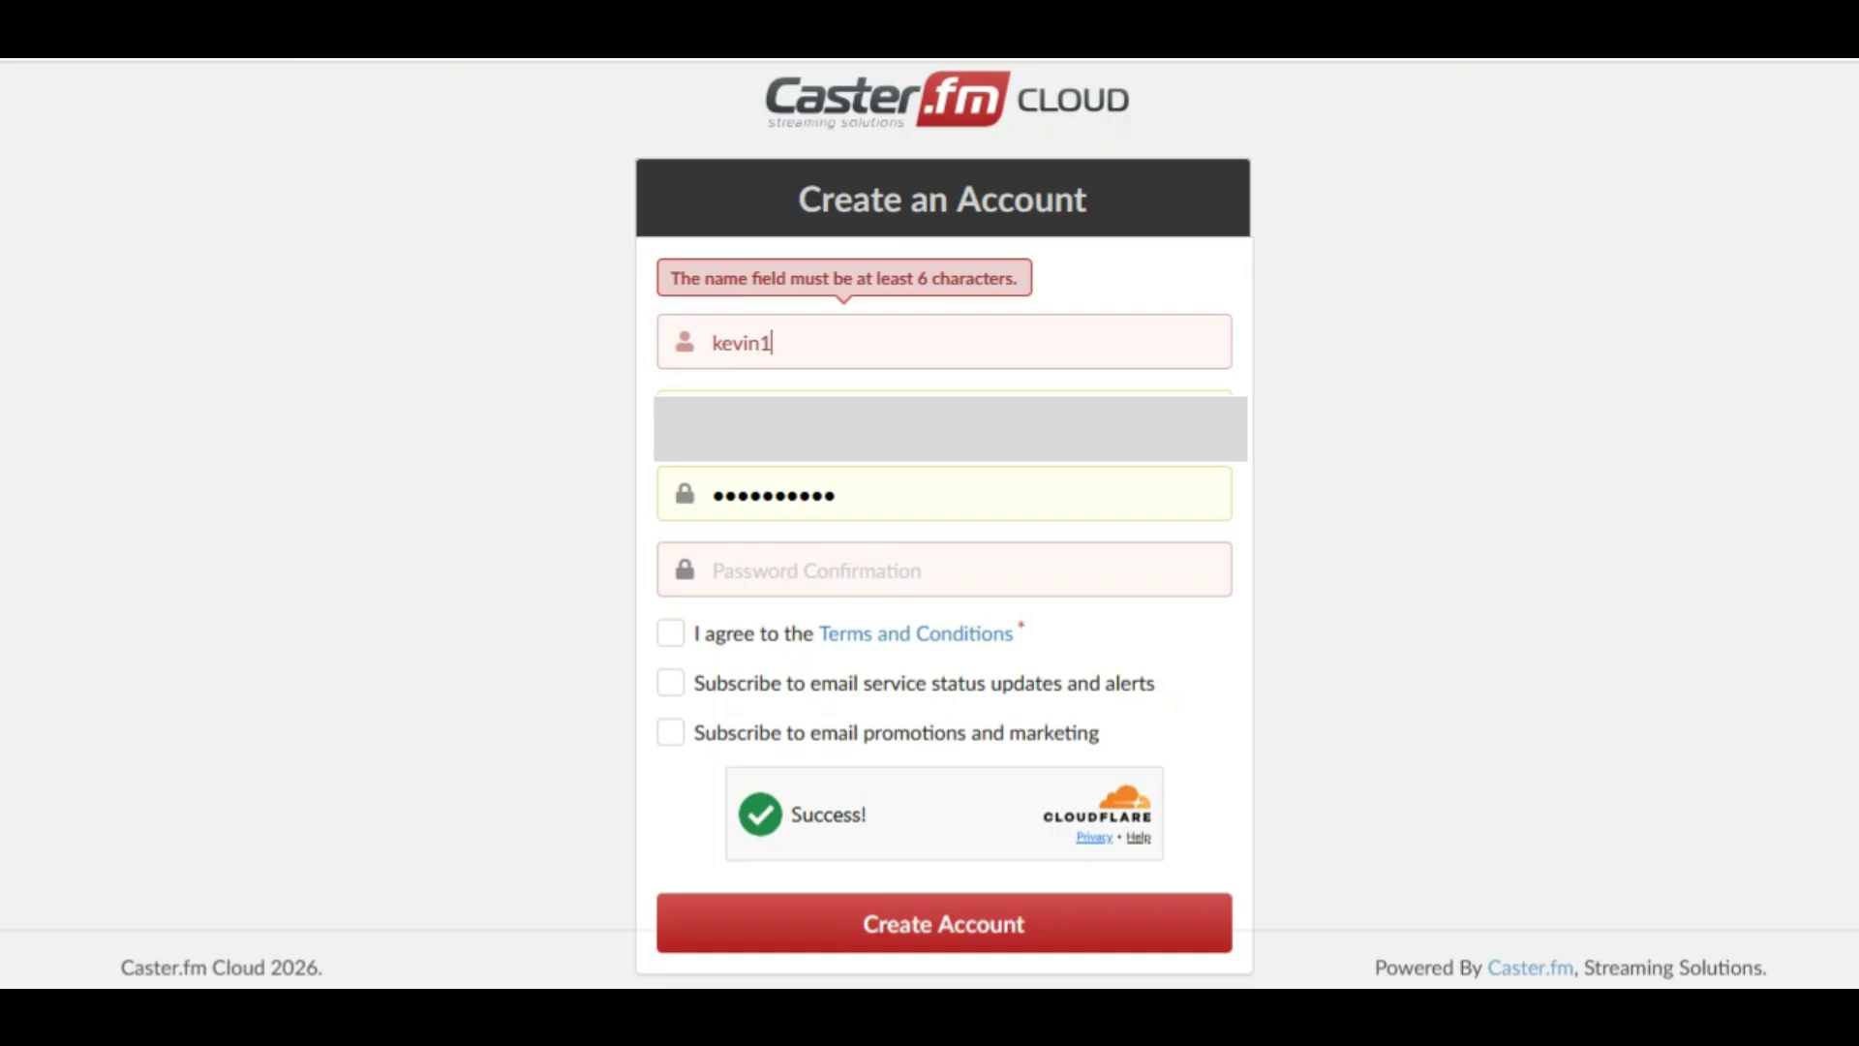
text(979)
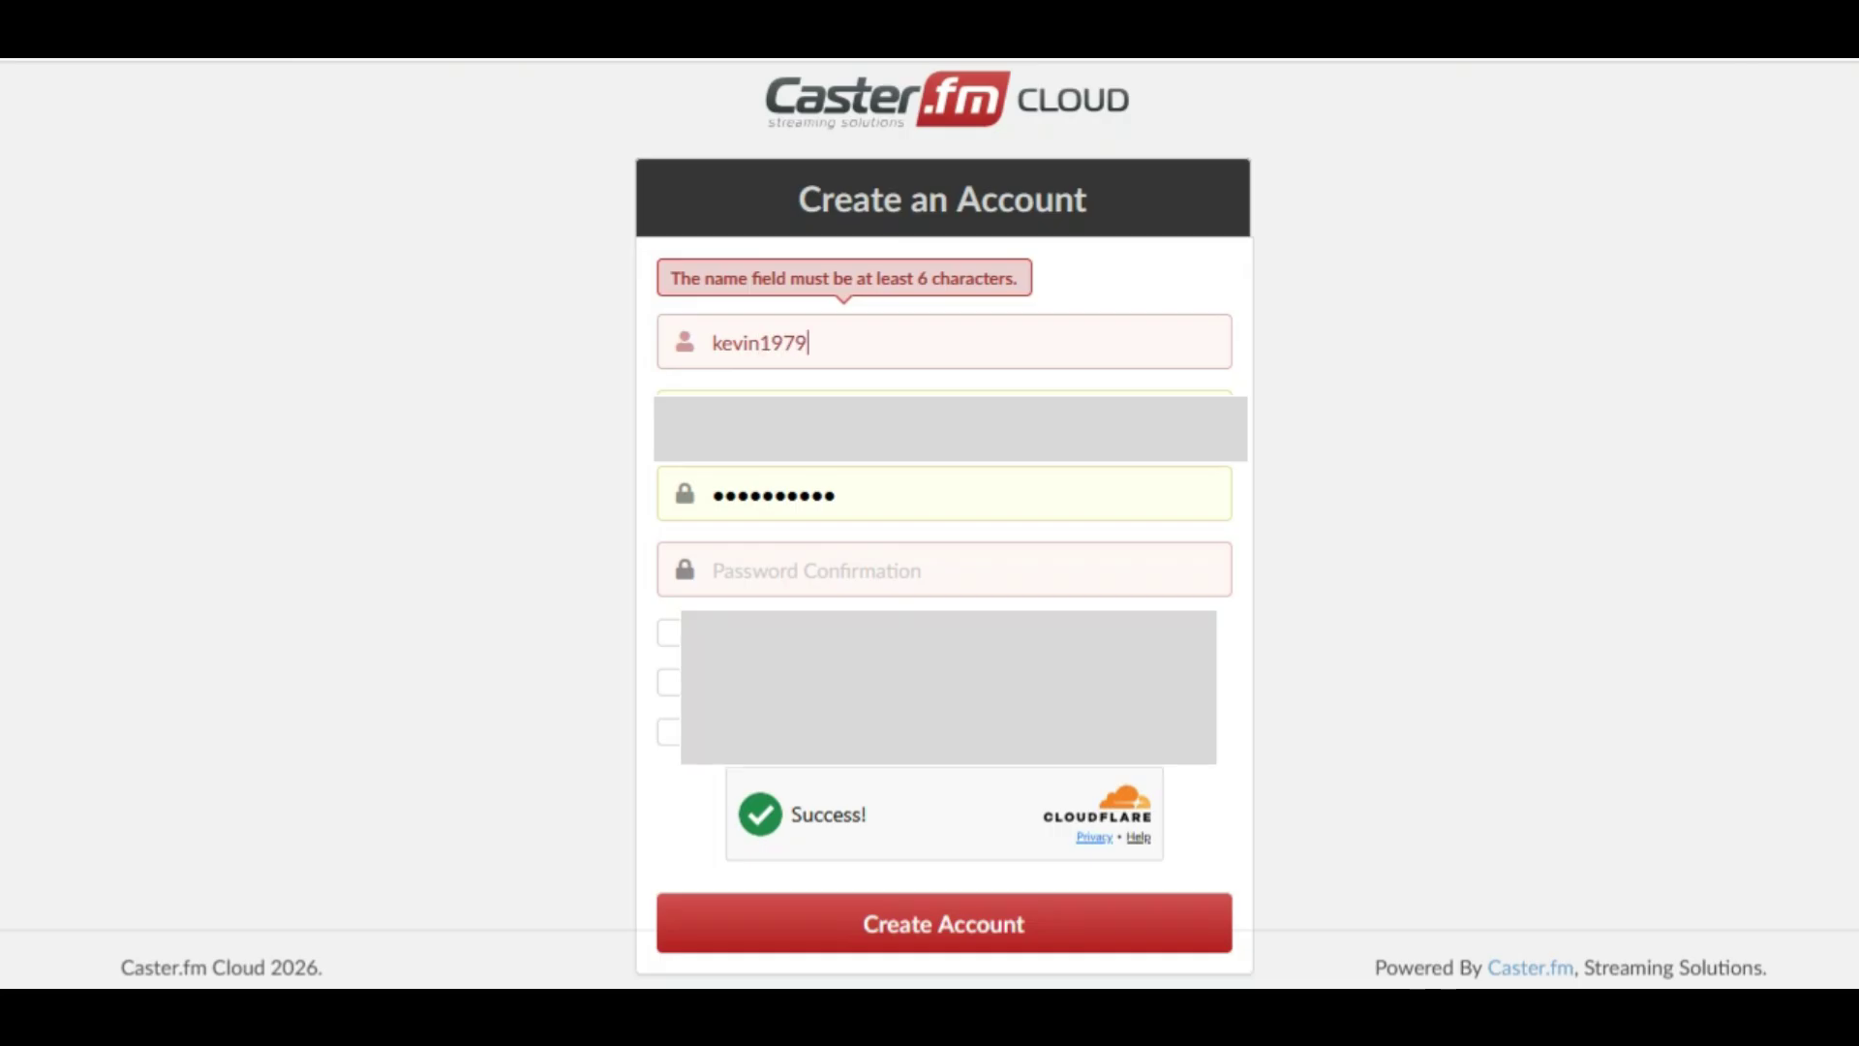
Re-enter the account password in the password confirmation field
click(958, 569)
text(••••••)
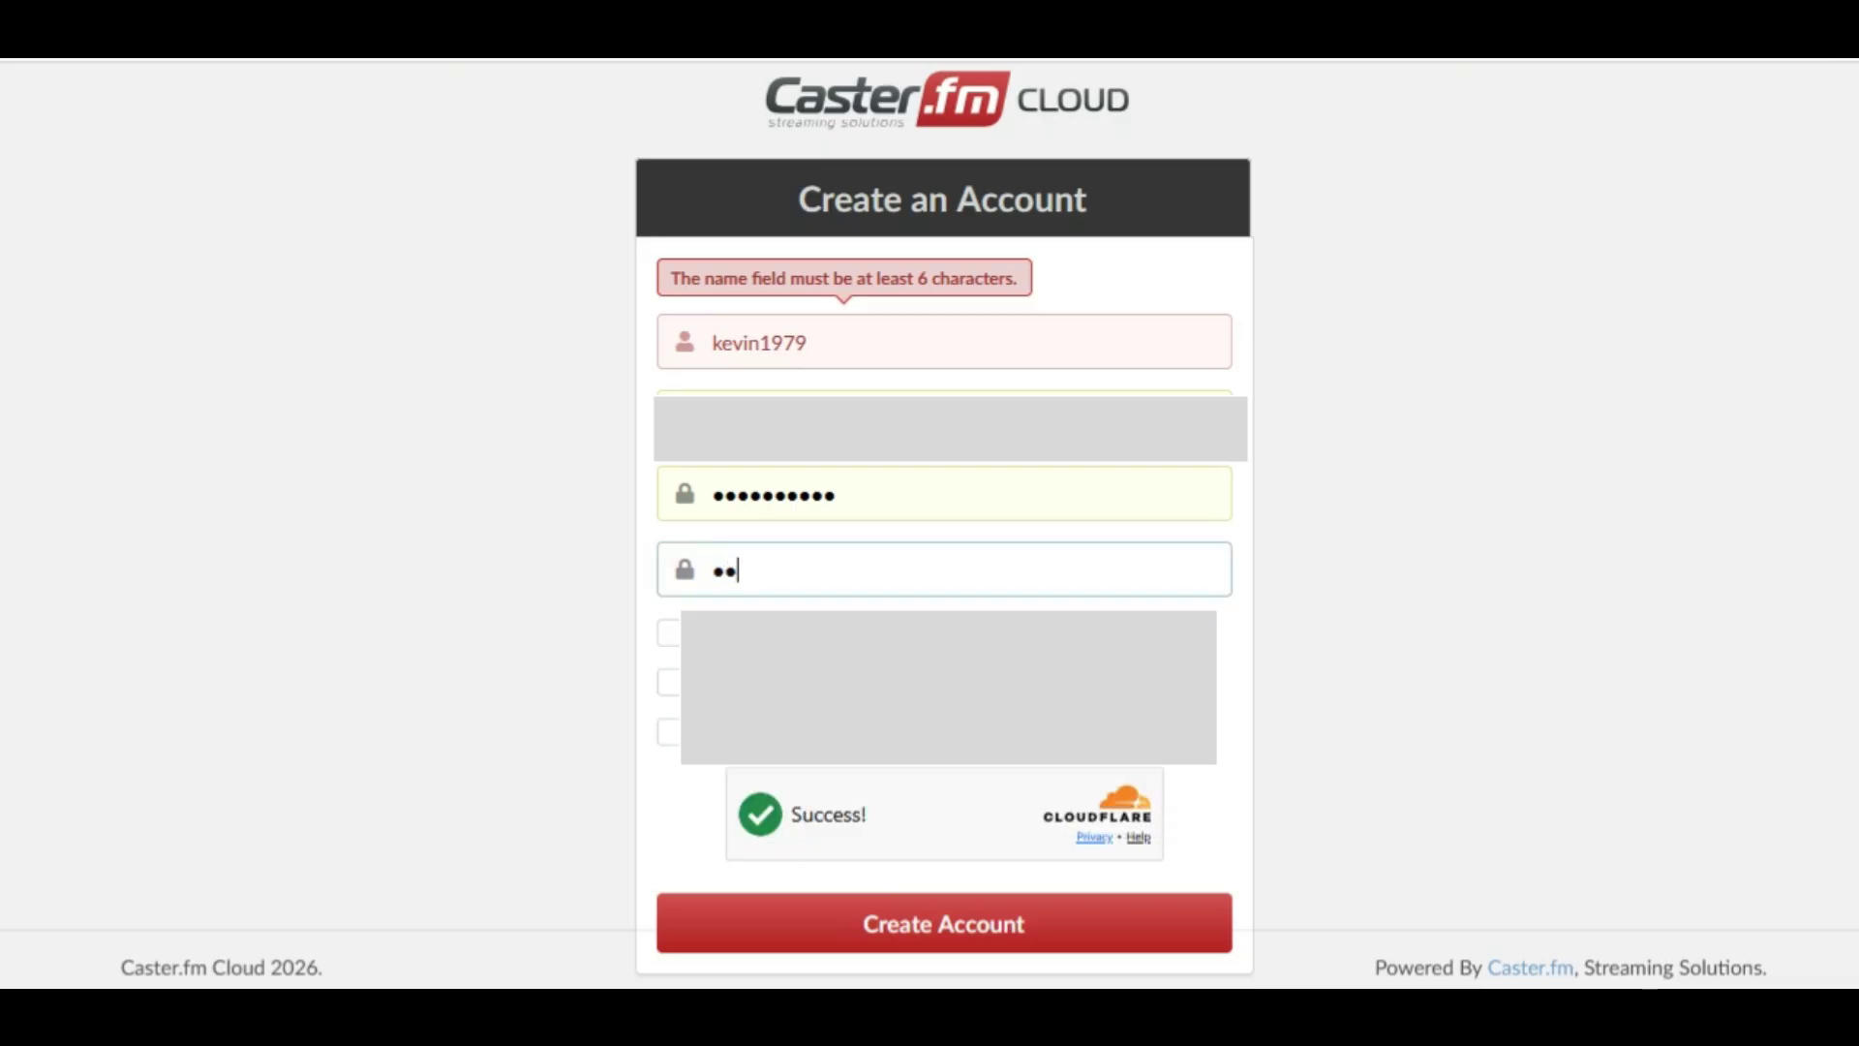
text(•••••)
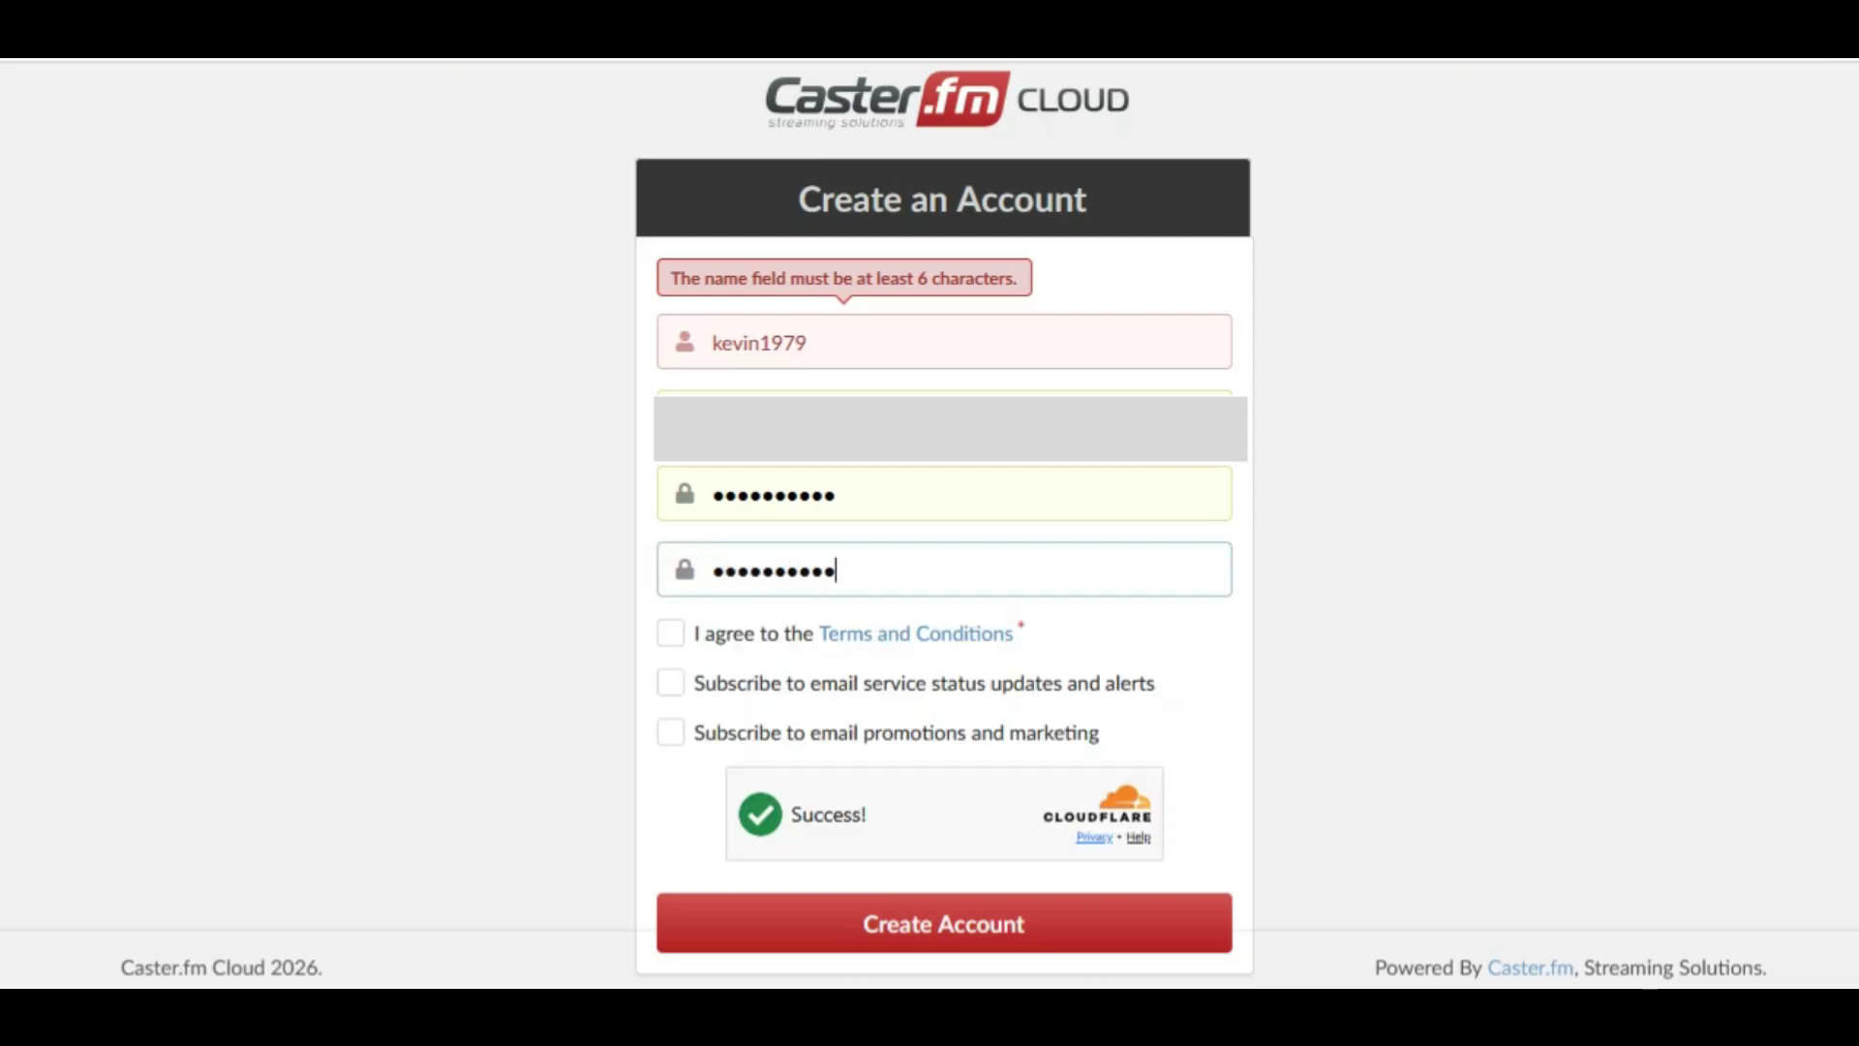
Accept the Terms and Conditions, opt in to status alerts and promotional e-mails, and submit the corrected registration
key(Tab)
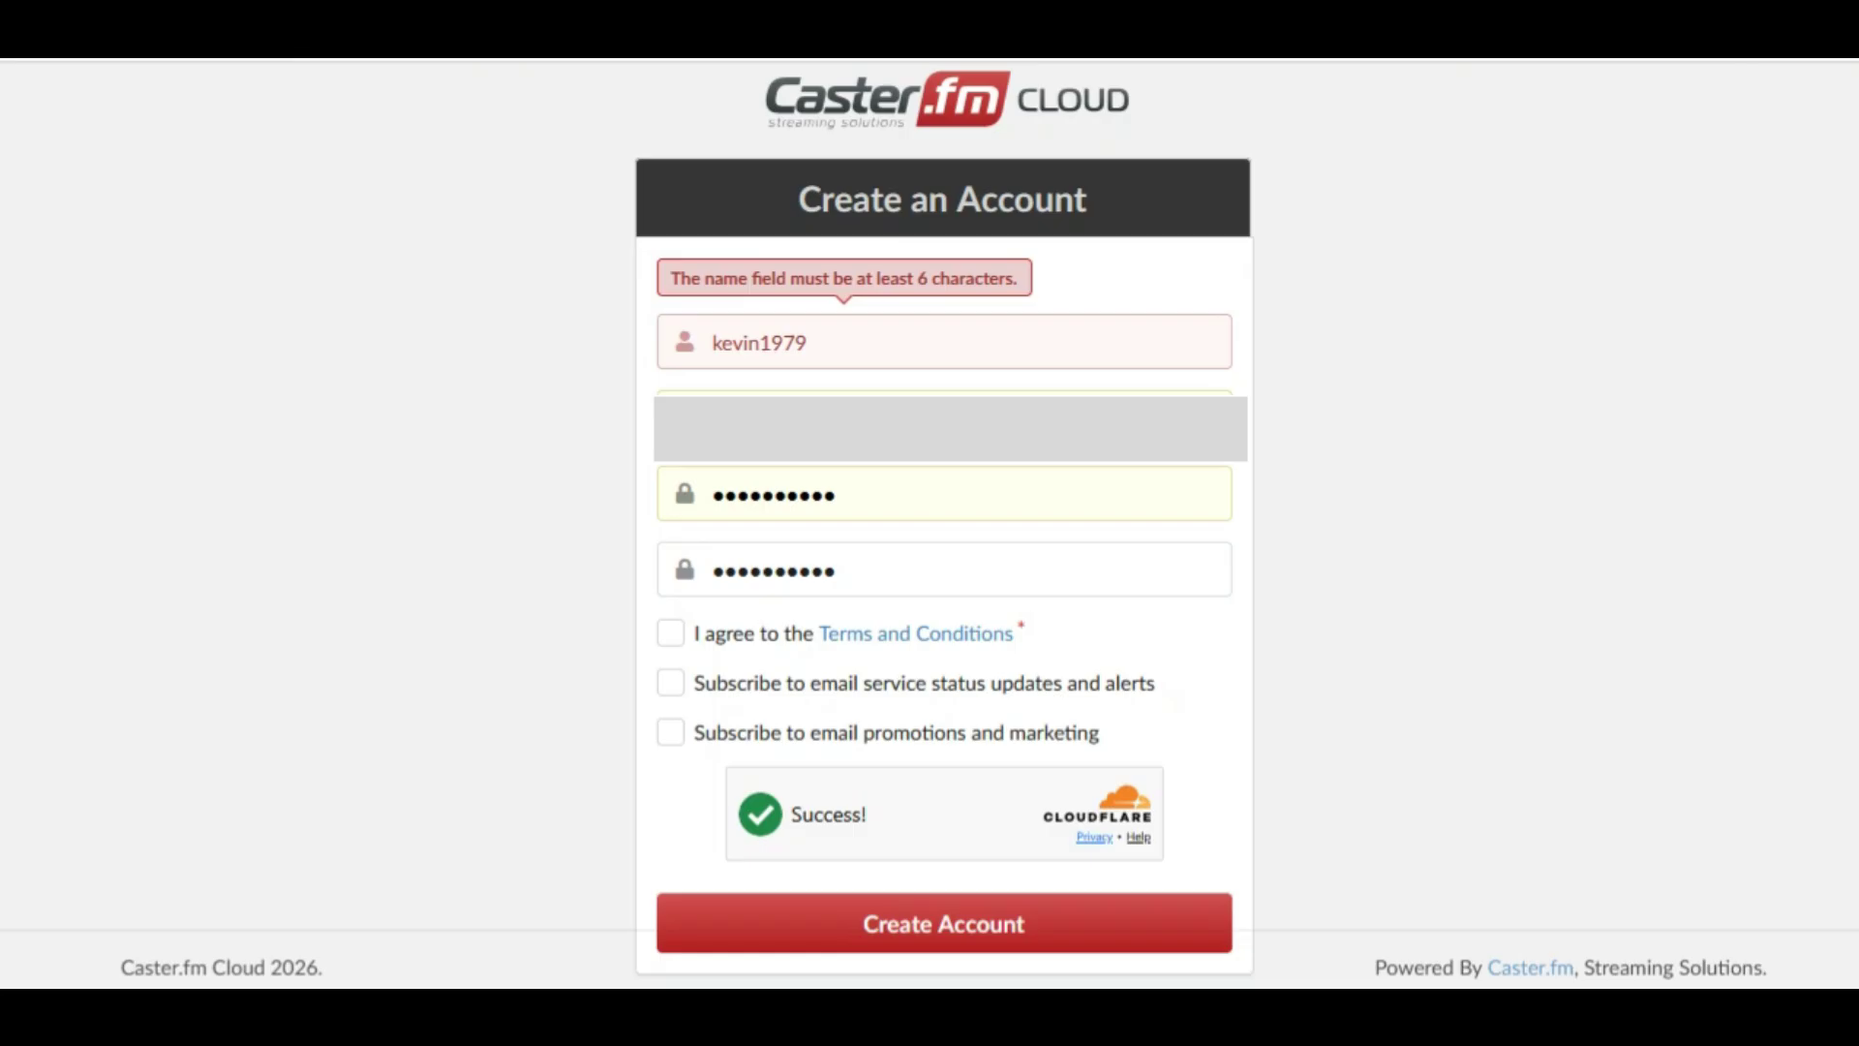
key(space)
key(Tab)
key(space)
key(Tab)
key(space)
key(Tab)
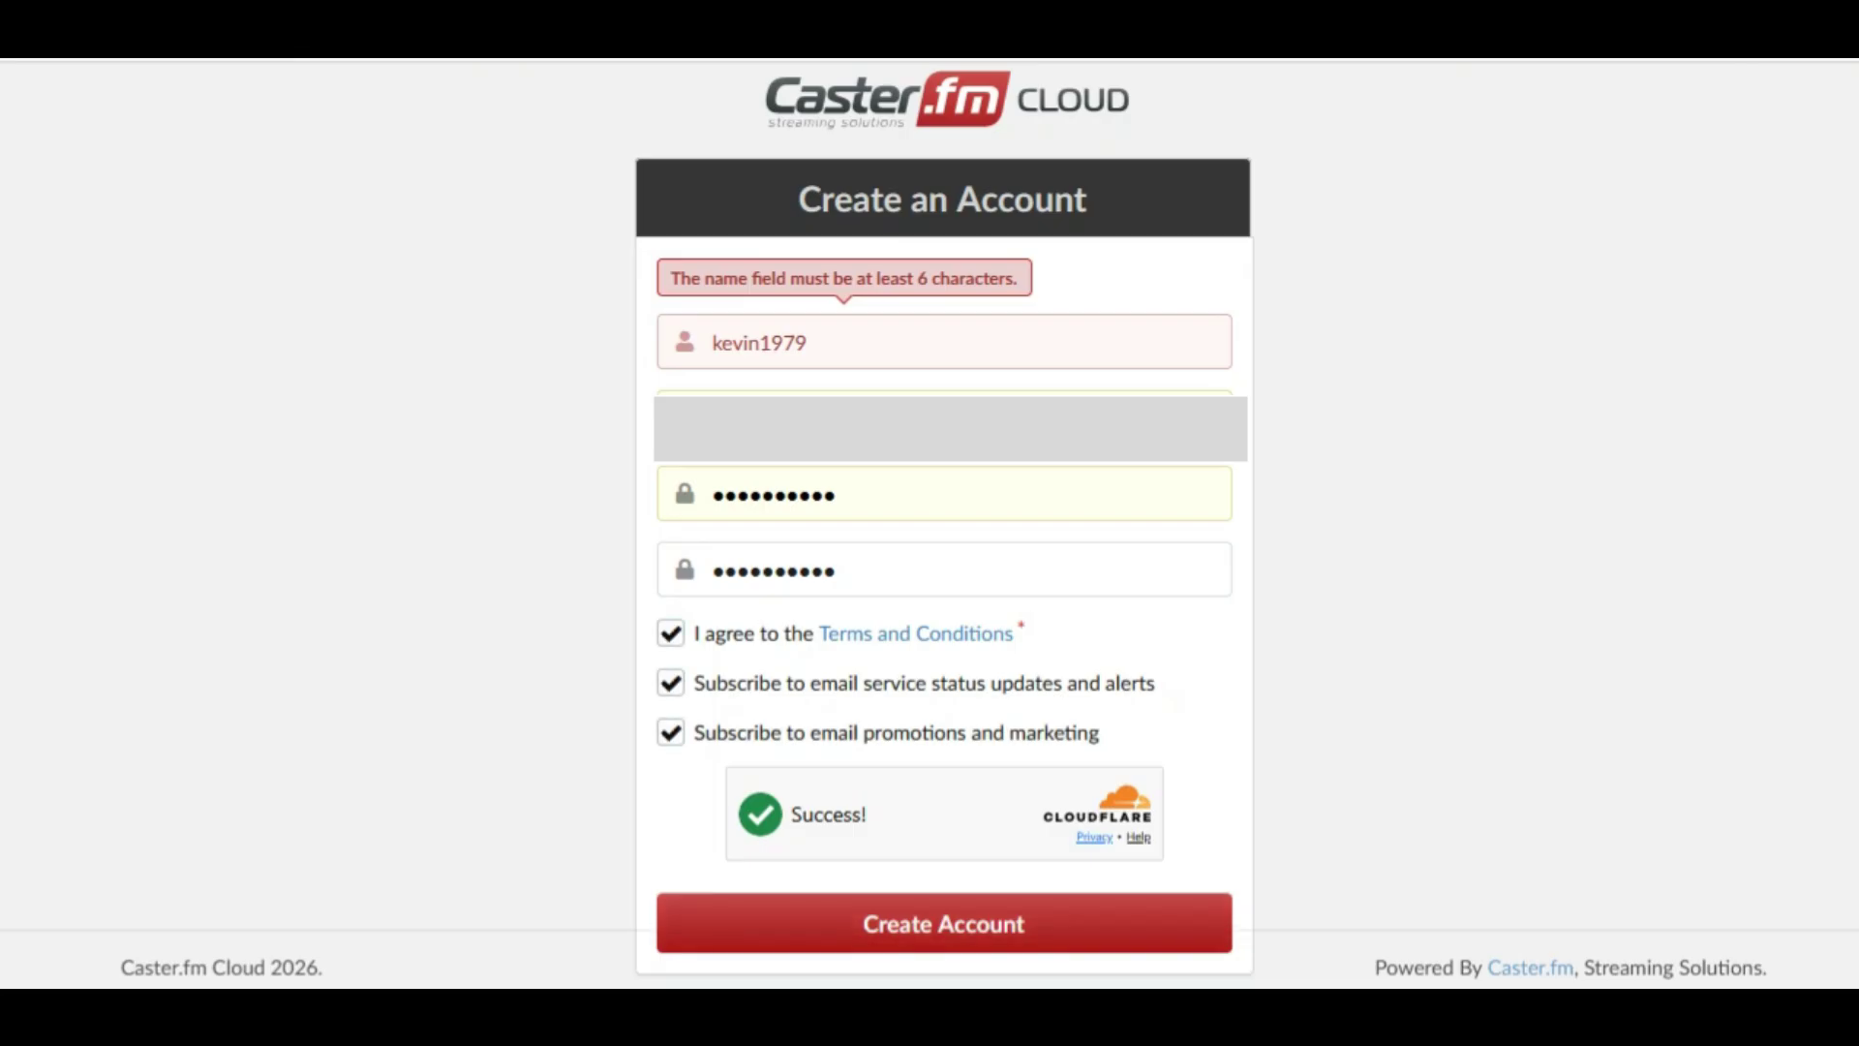
key(Return)
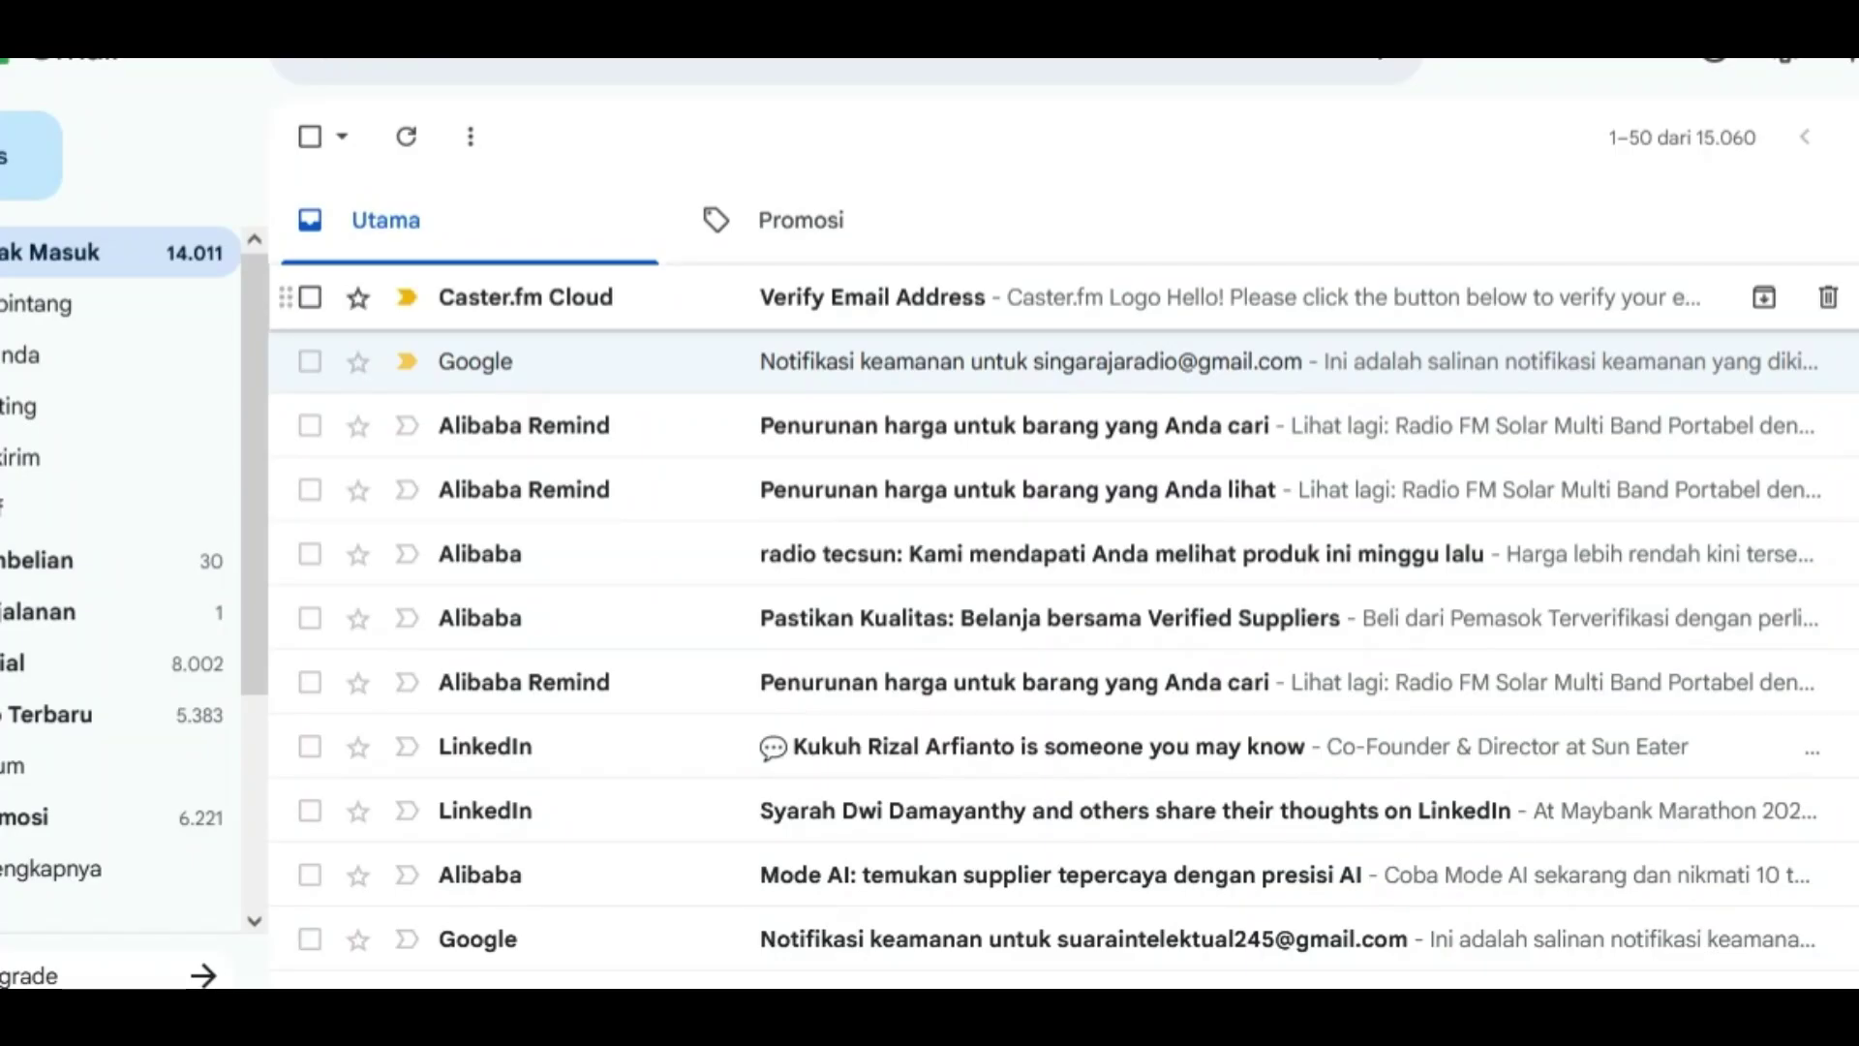
Open the Verify Email Address message from Caster.fm Cloud in Gmail and verify the account's e-mail address
click(968, 297)
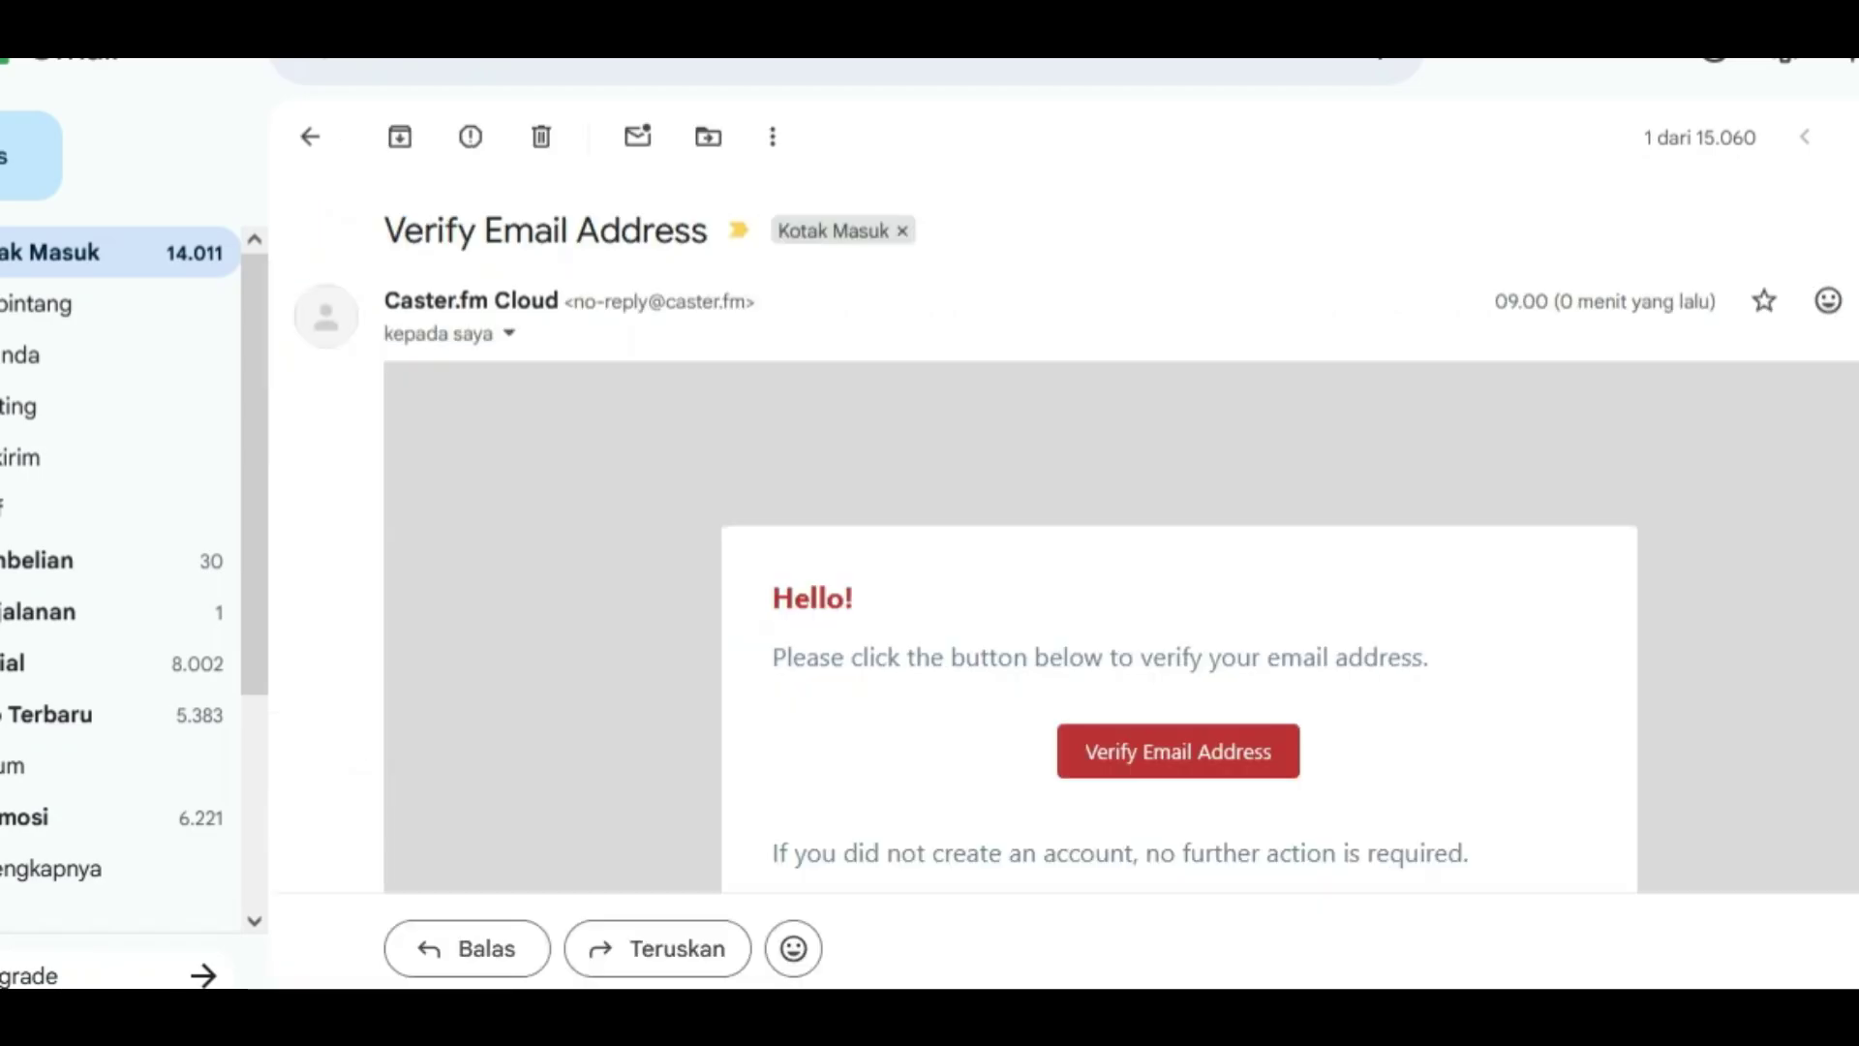
scroll(1121, 532, down, 4)
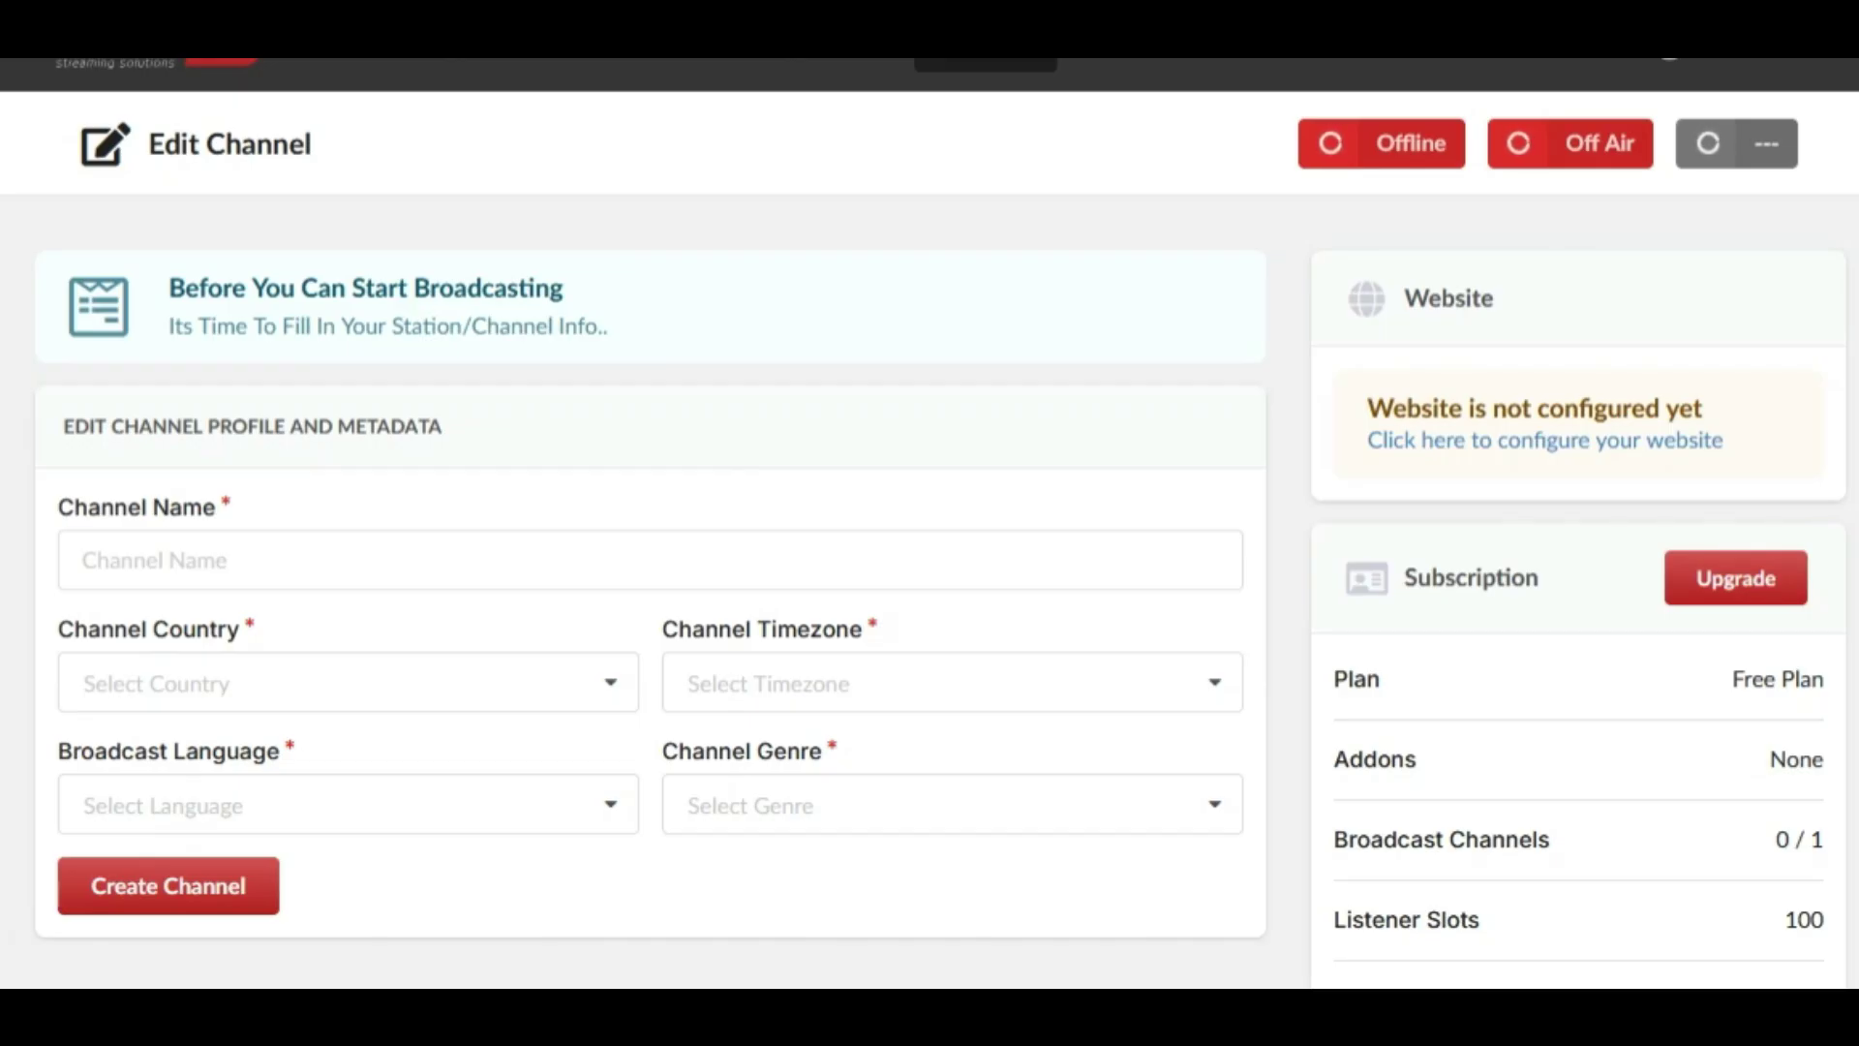
Enter Tester Radio as the channel name in the channel profile form
scroll(929, 523, down, 3)
scroll(929, 523, up, 3)
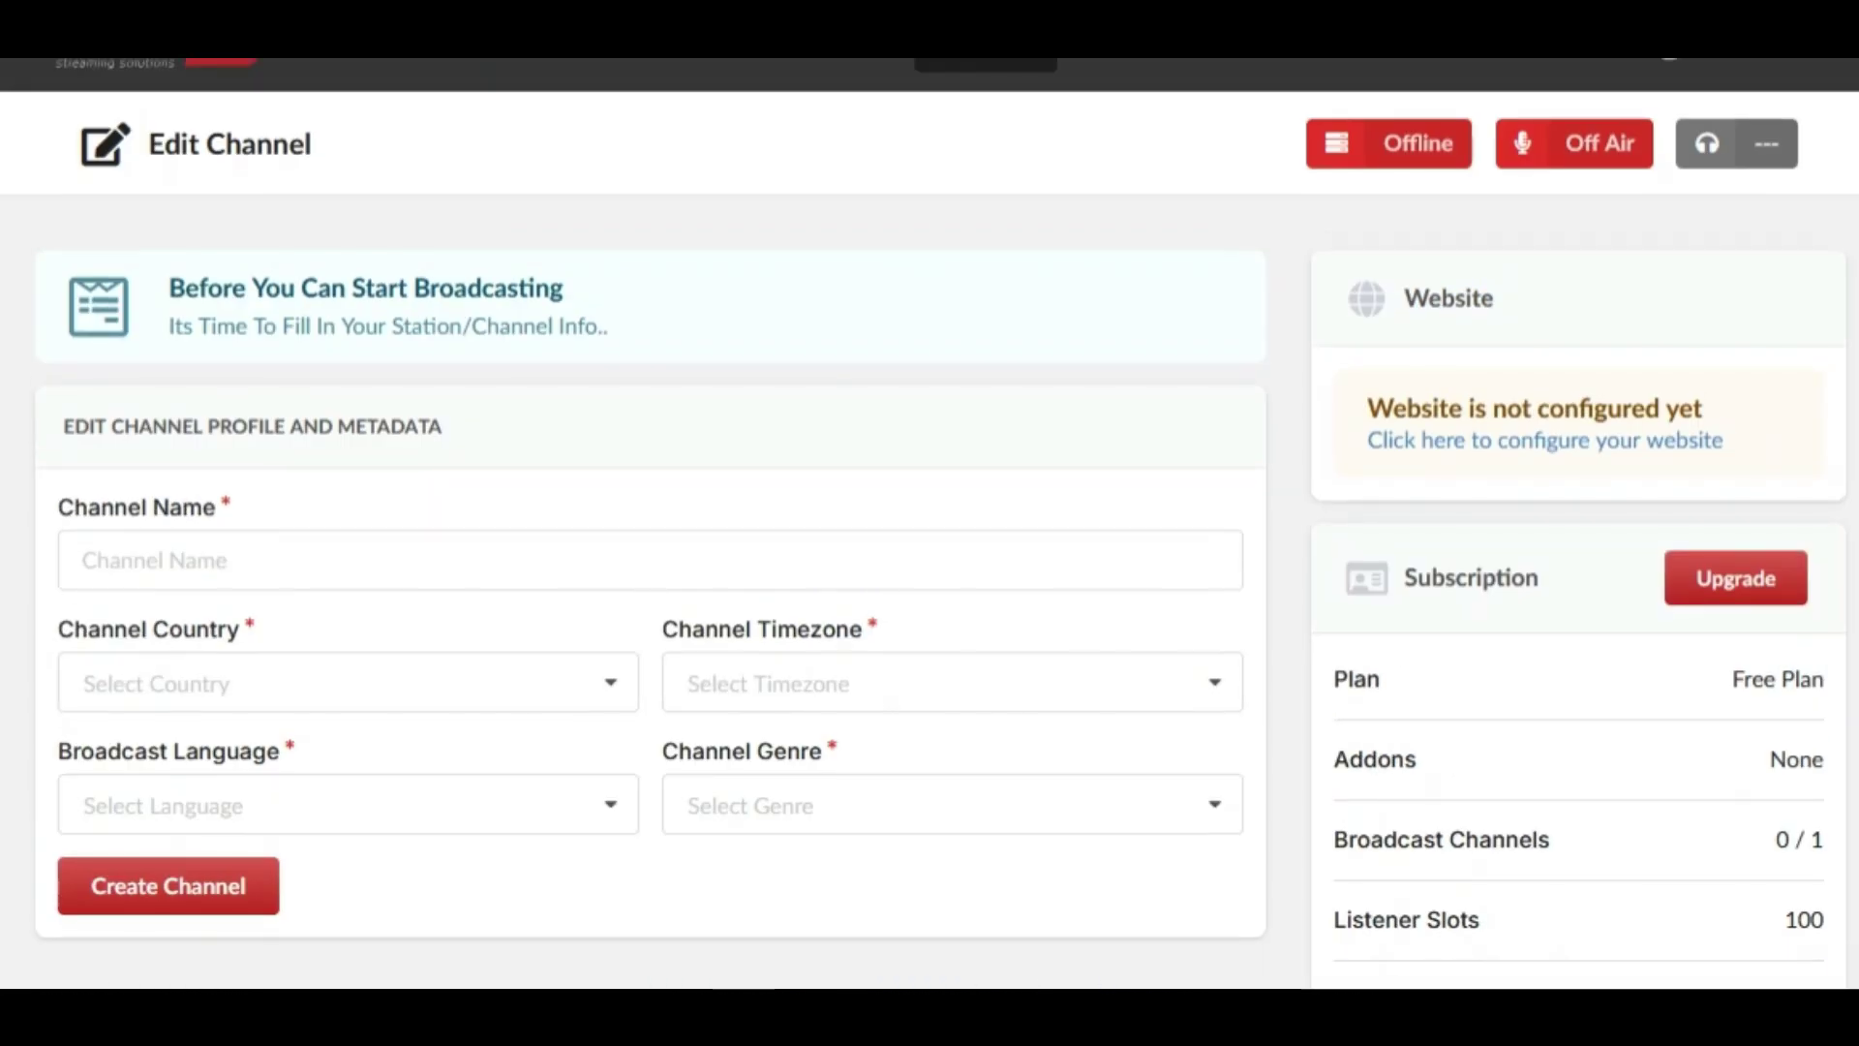
scroll(929, 523, down, 2)
click(155, 396)
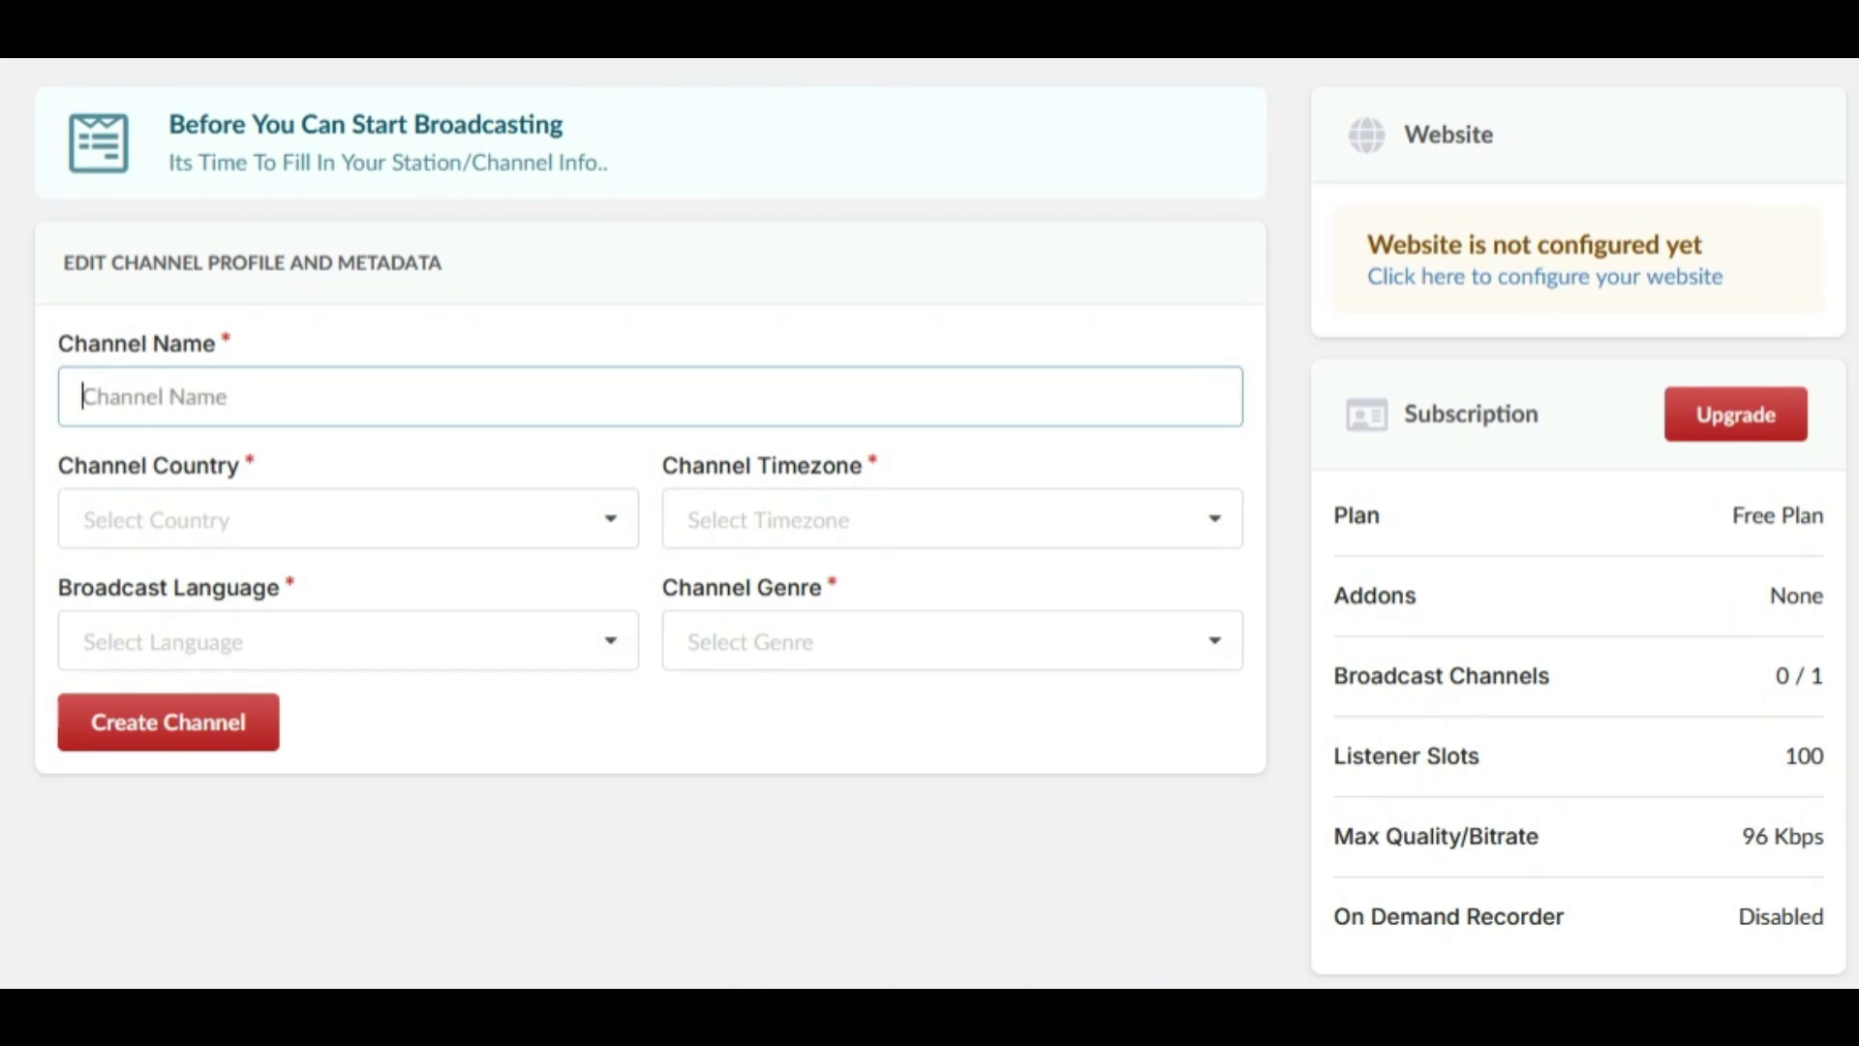
text(R)
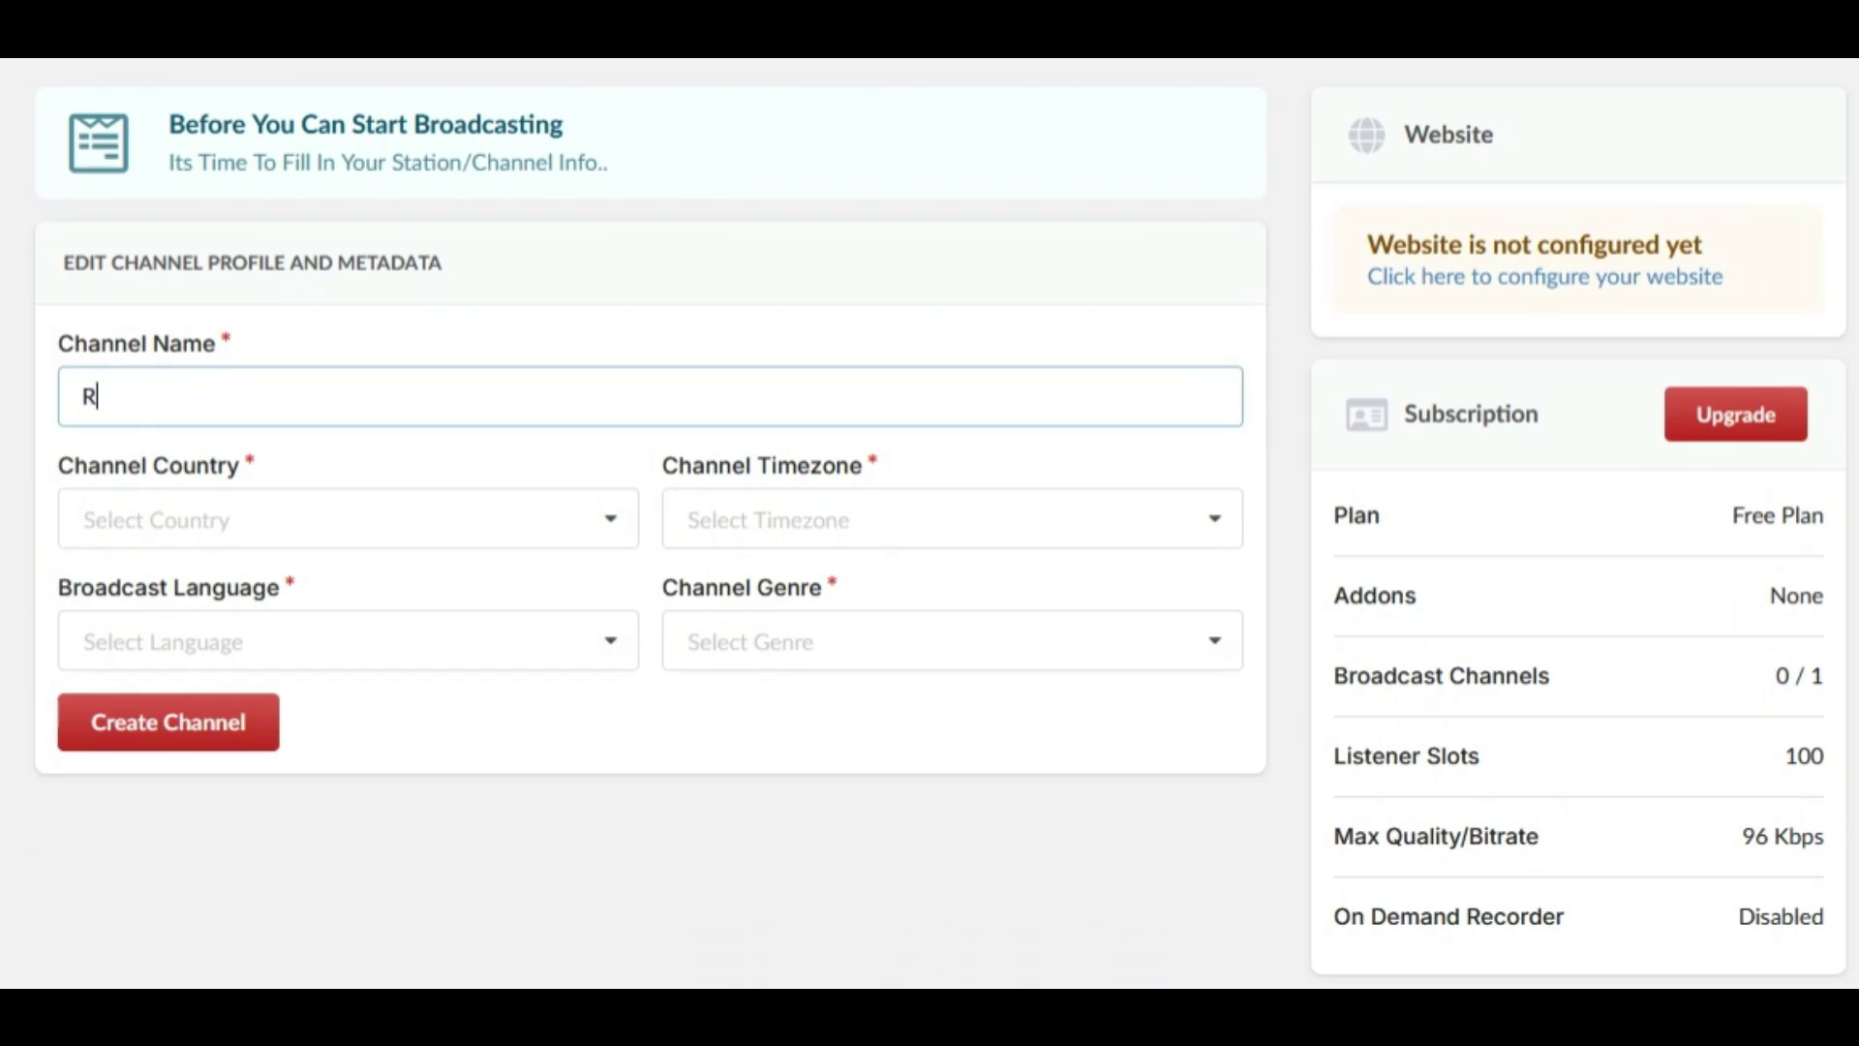
key(BackSpace)
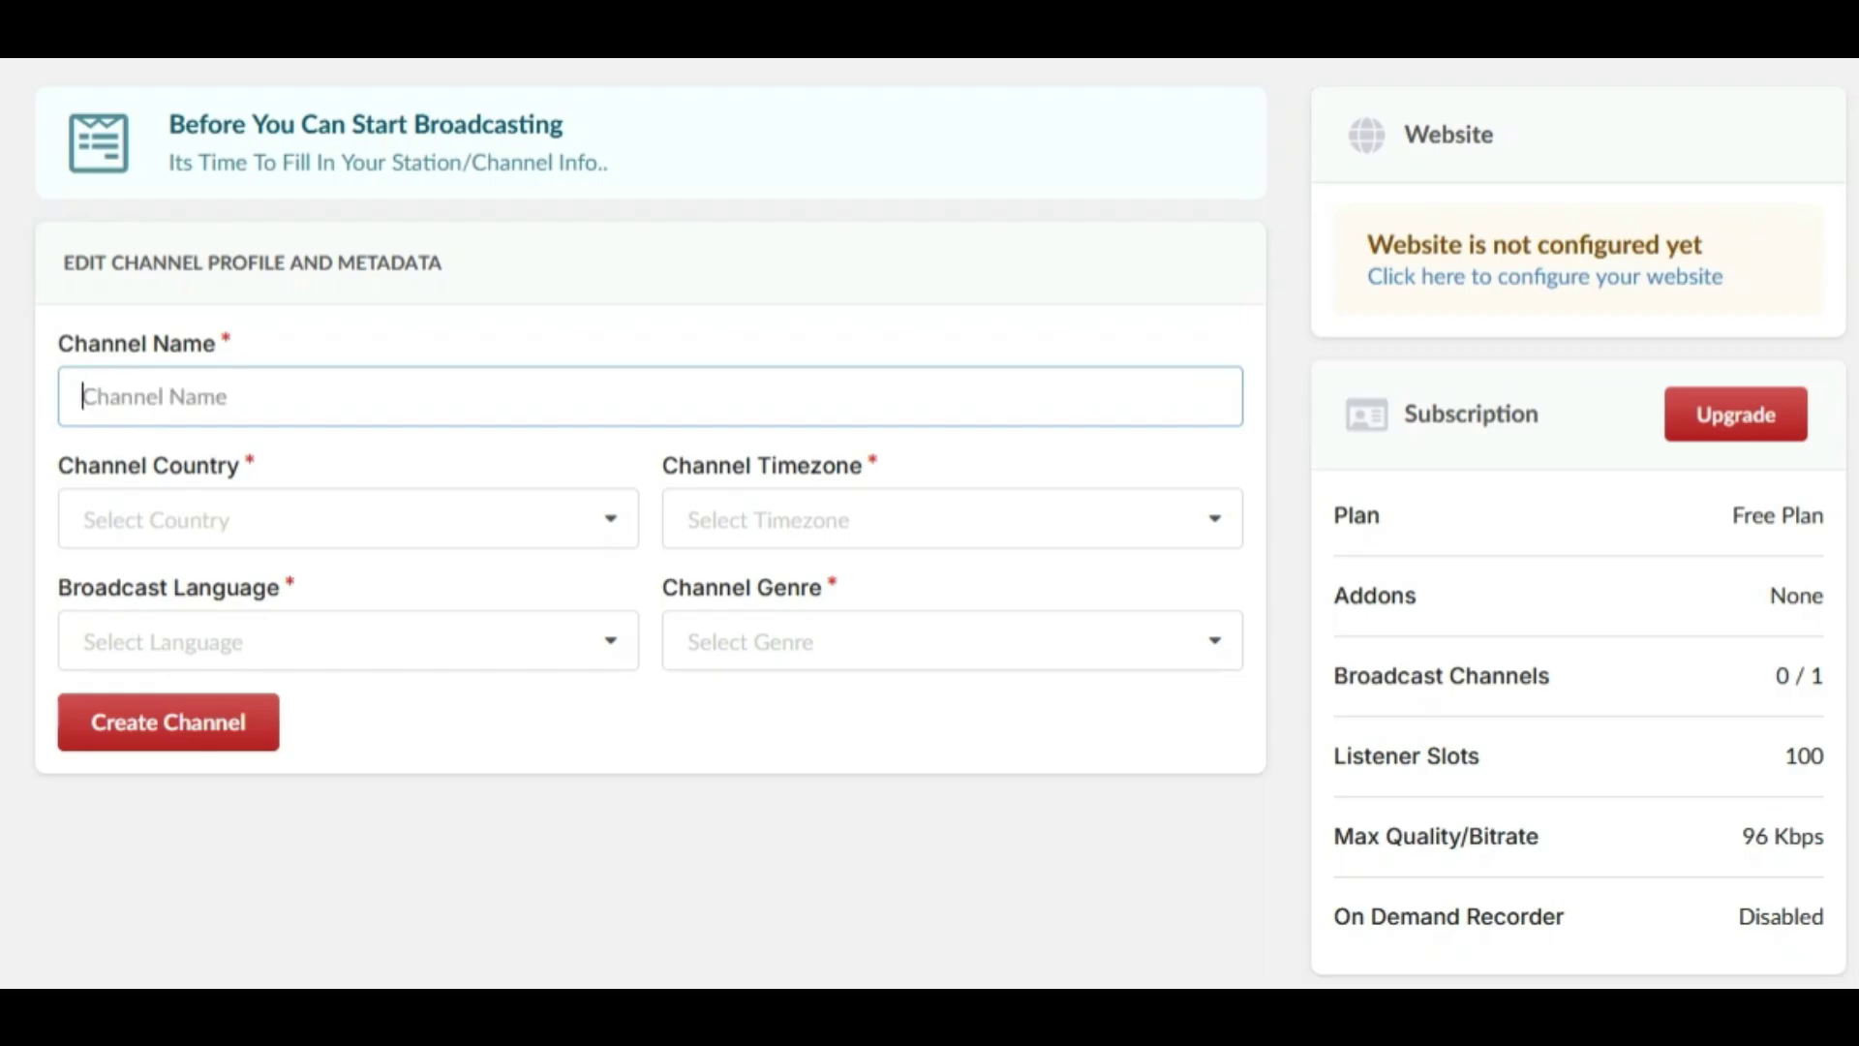
text(Tester )
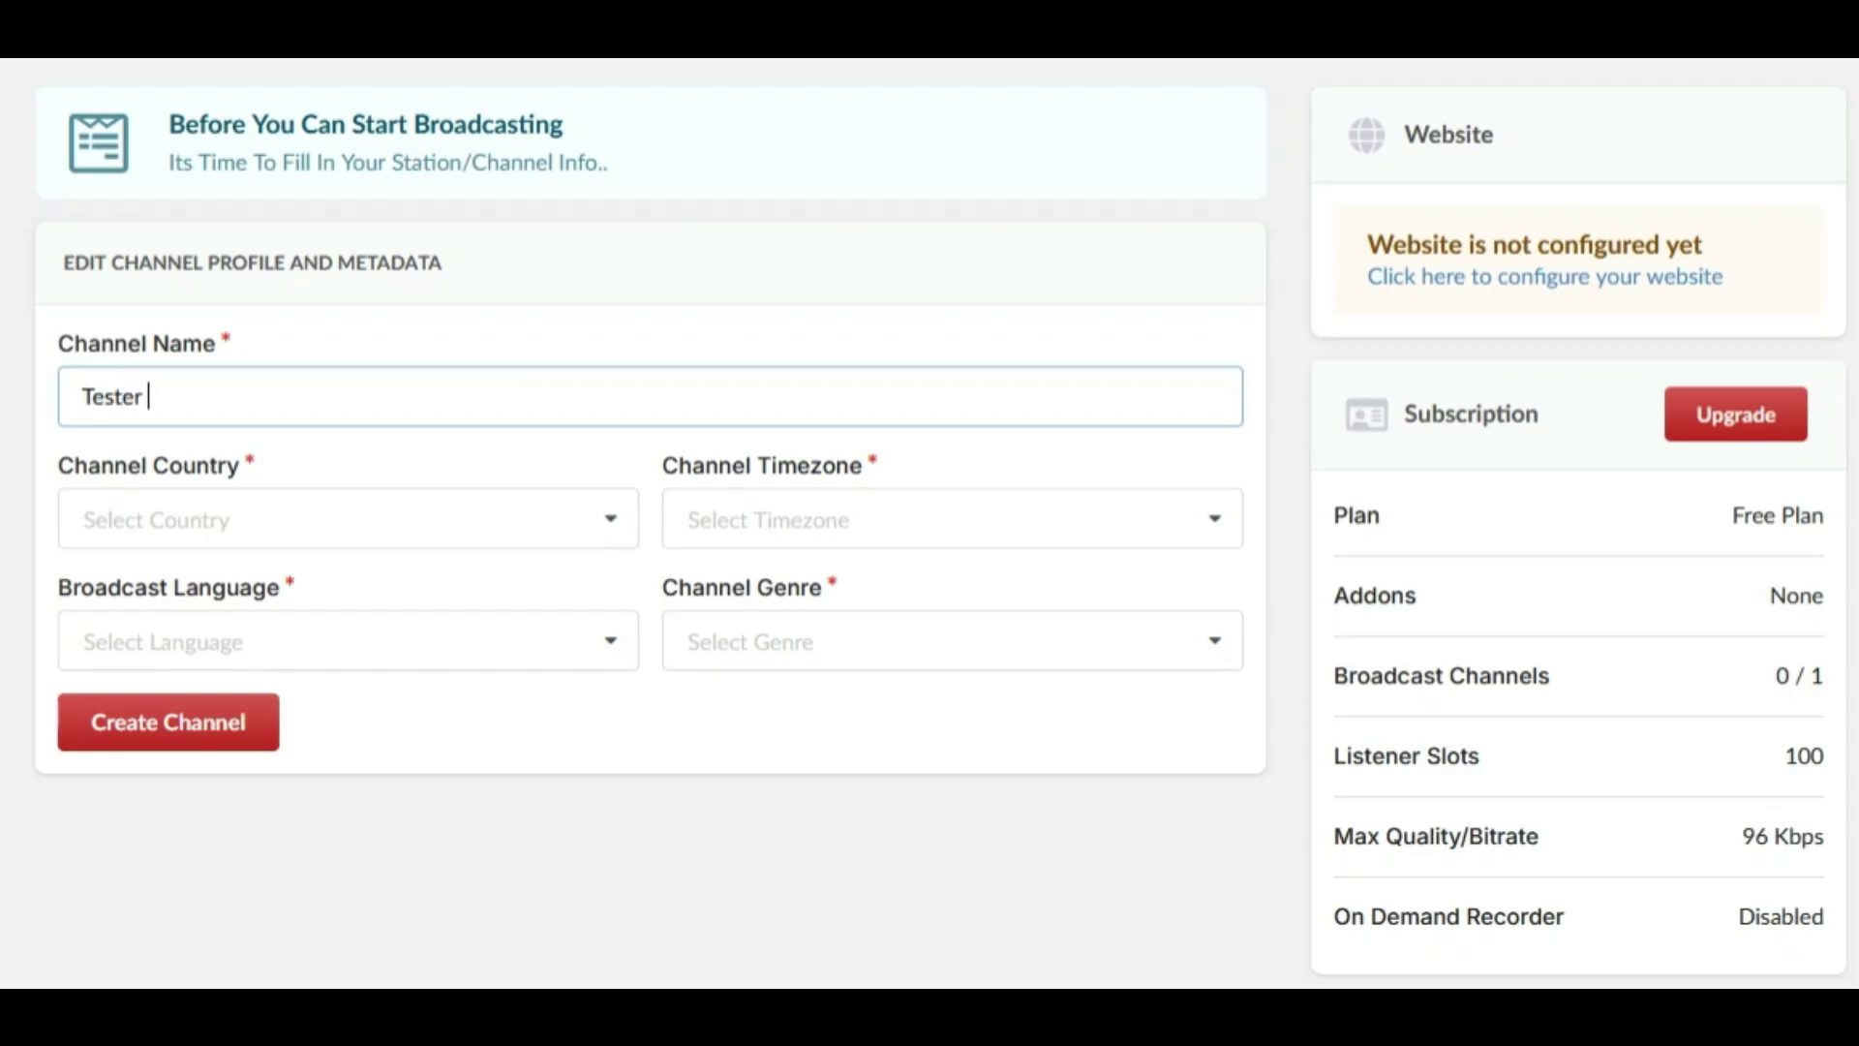
text(Radio)
Set the channel country to Indonesia
click(348, 519)
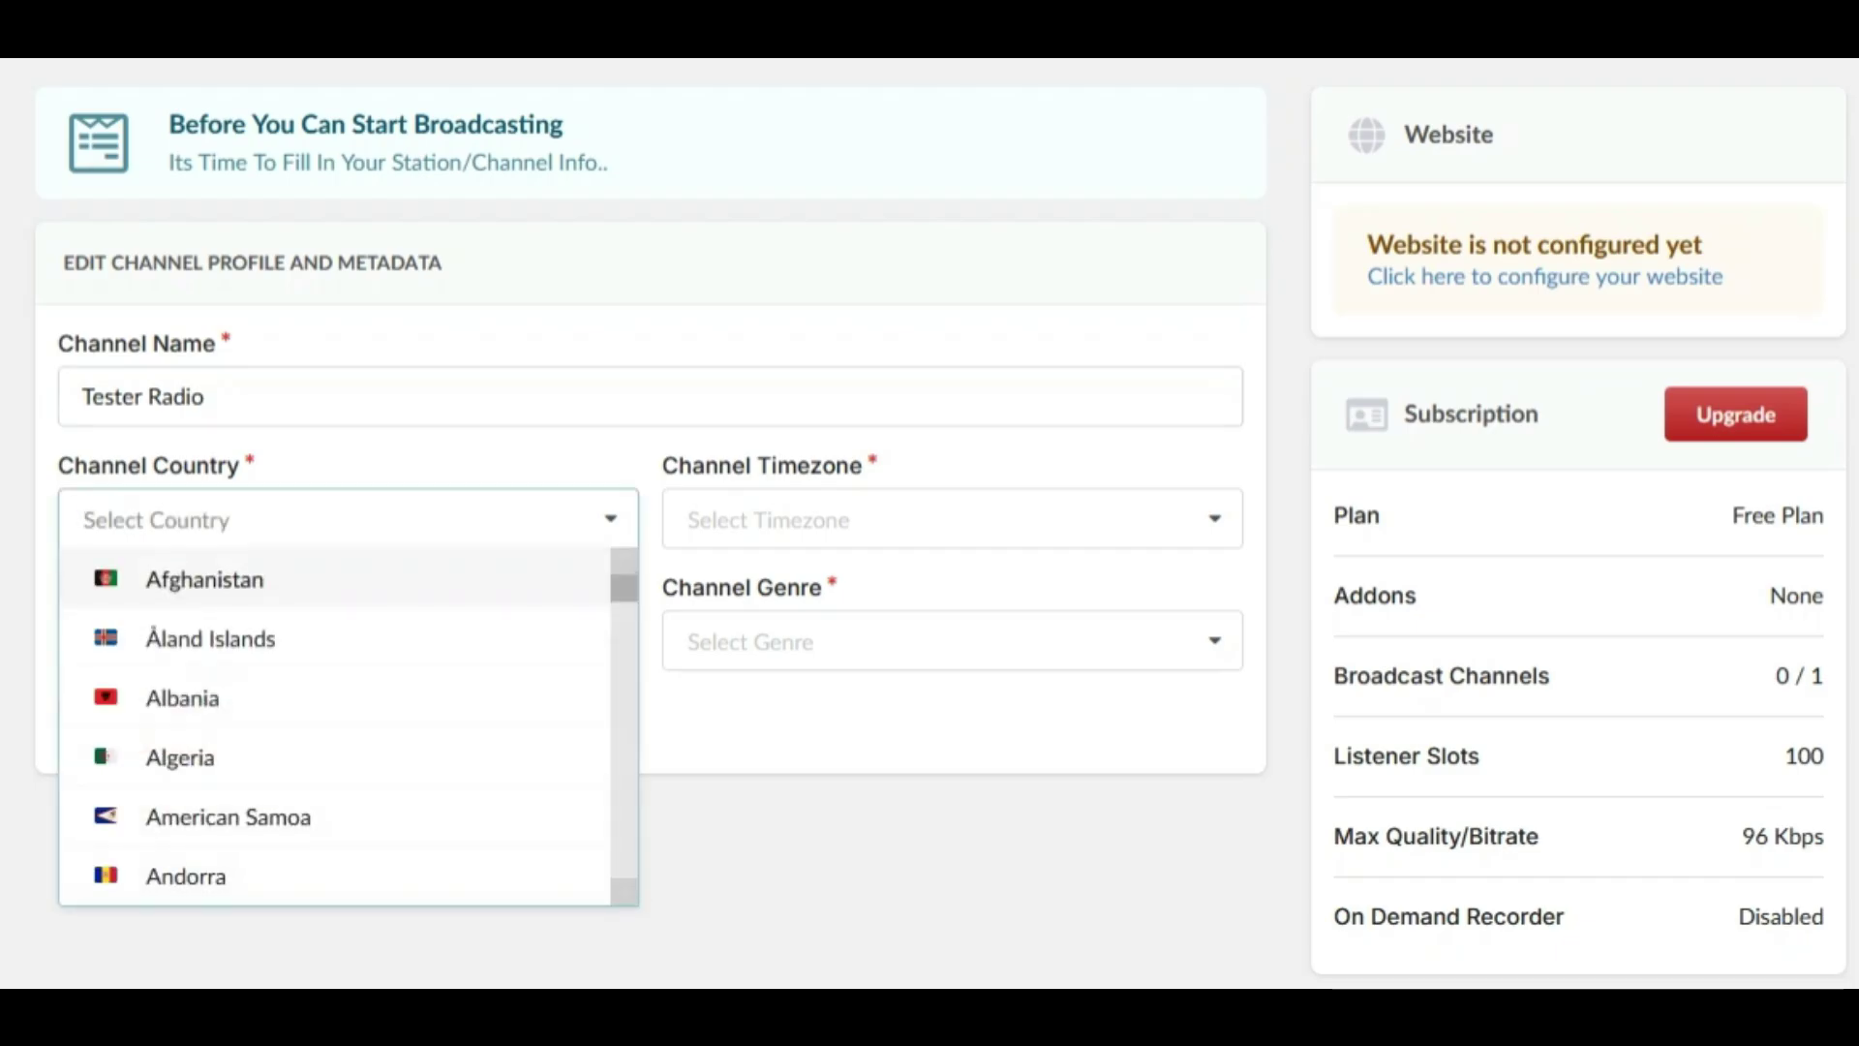
scroll(334, 726, down, 10)
scroll(334, 726, up, 7)
text(in)
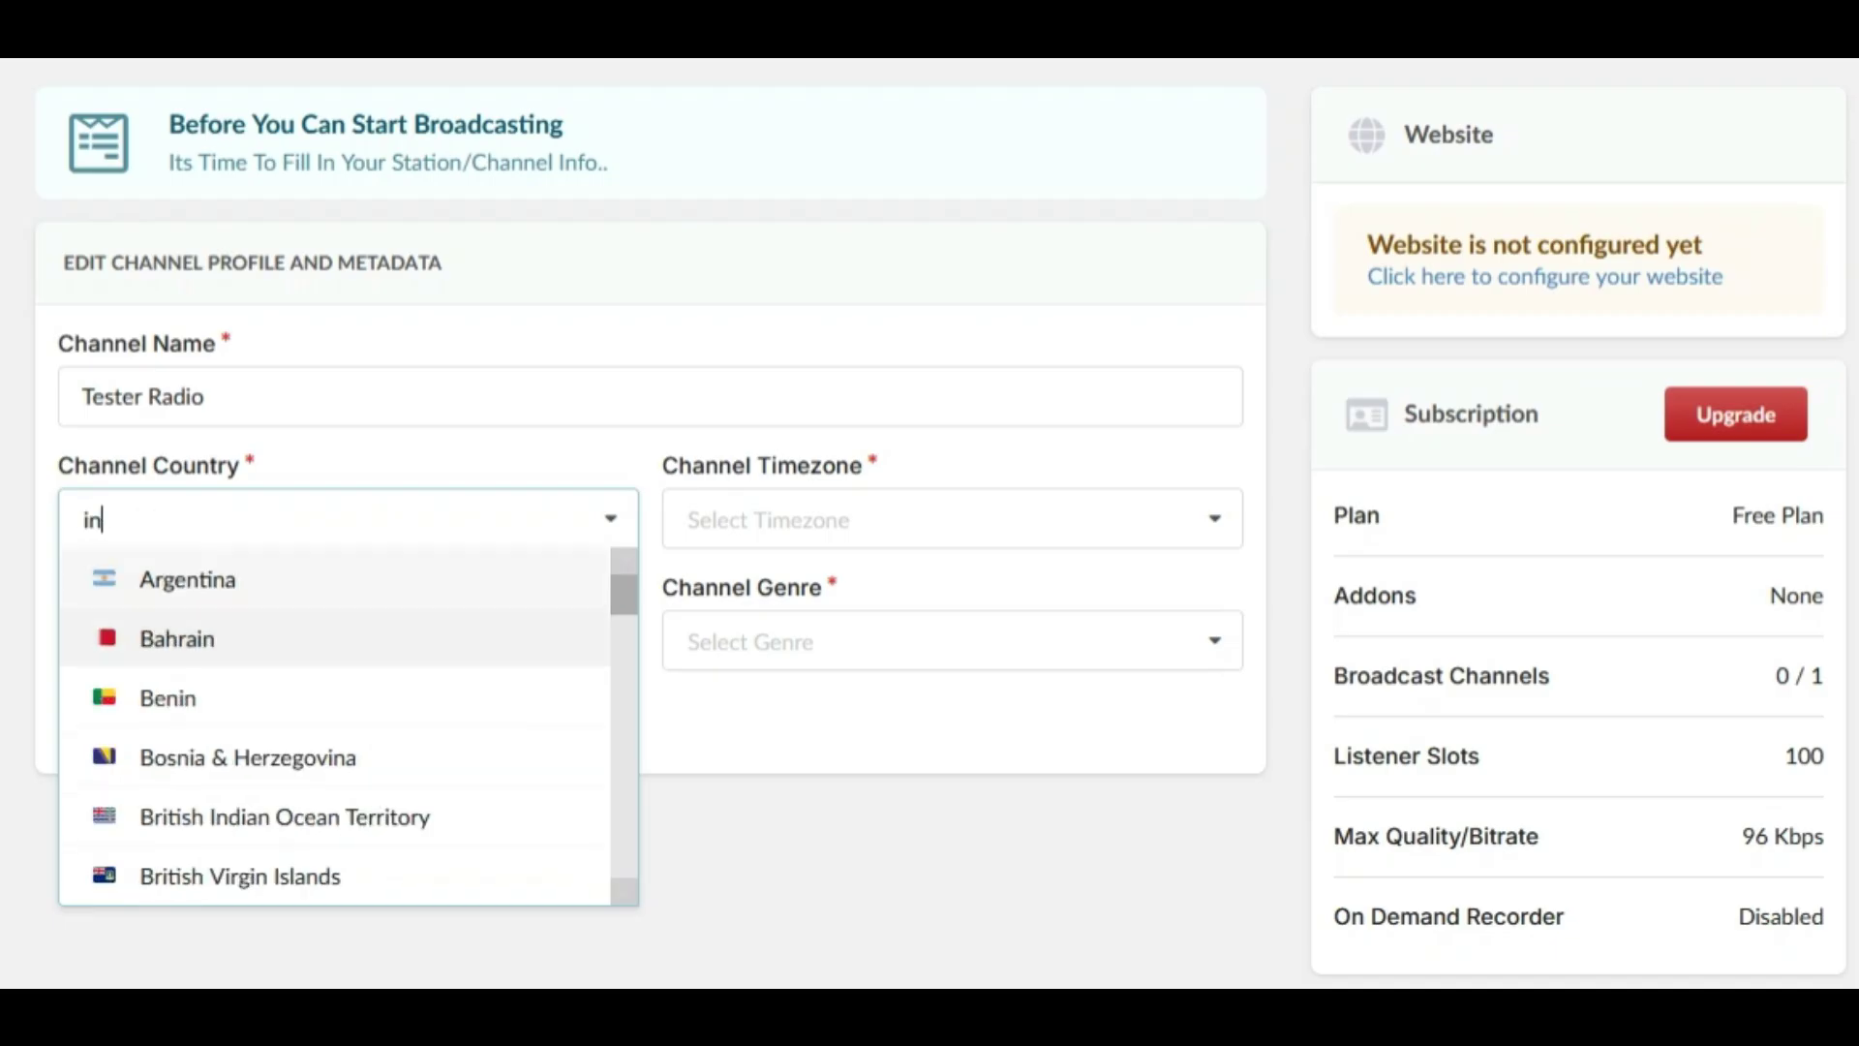
scroll(334, 726, down, 2)
scroll(334, 726, down, 3)
scroll(334, 740, down, 6)
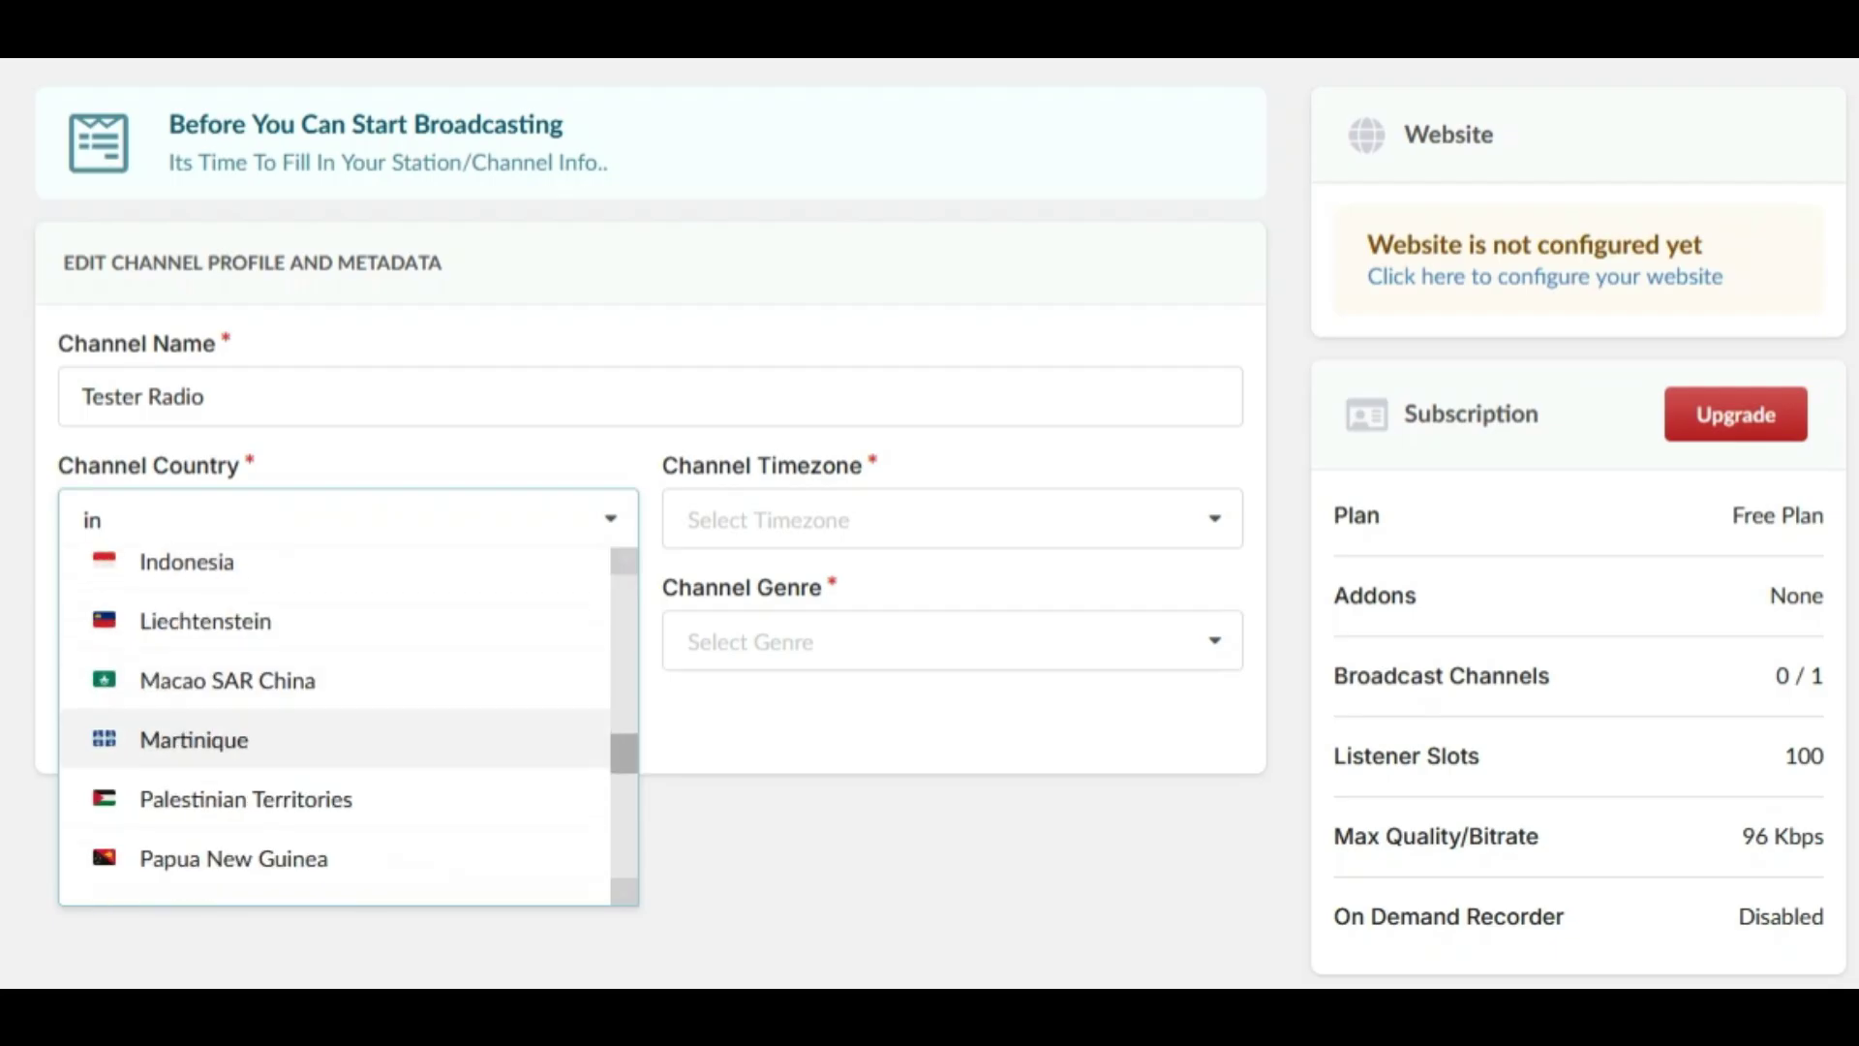
click(186, 562)
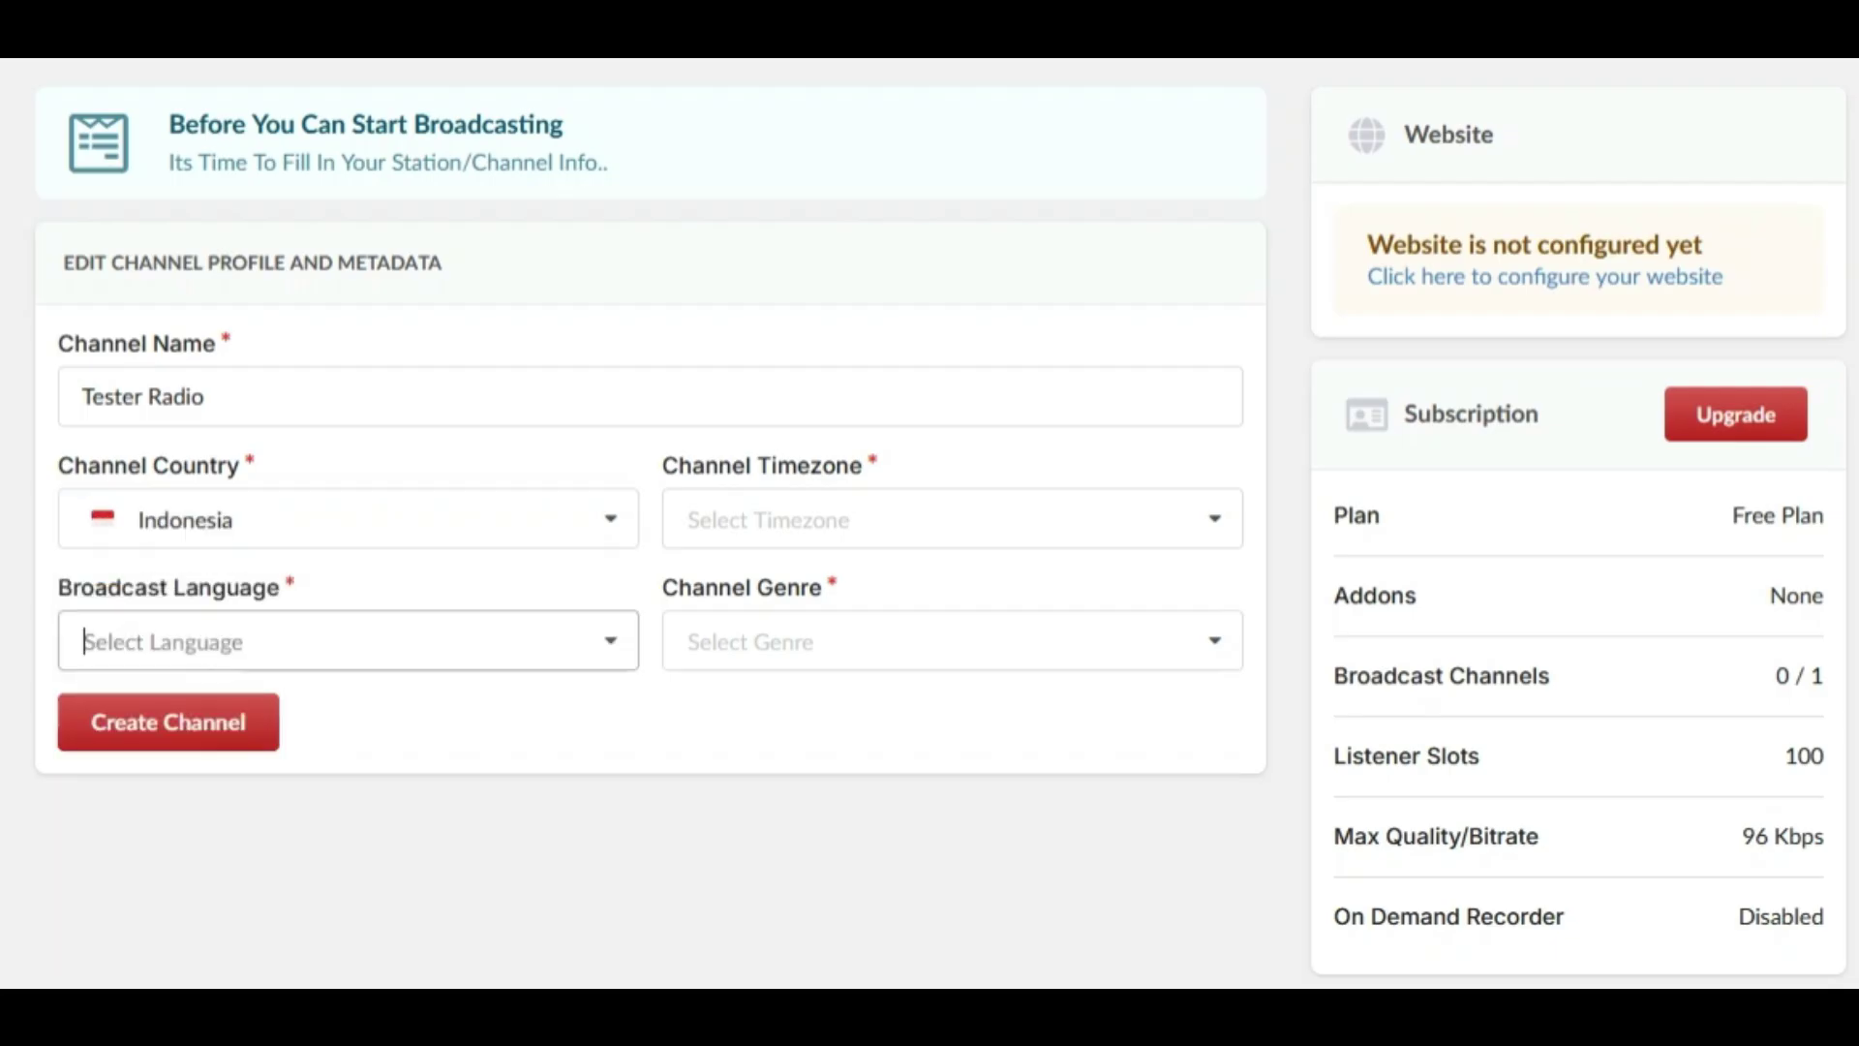
Set the channel's broadcast language to Indonesian
click(334, 641)
scroll(334, 416, down, 3)
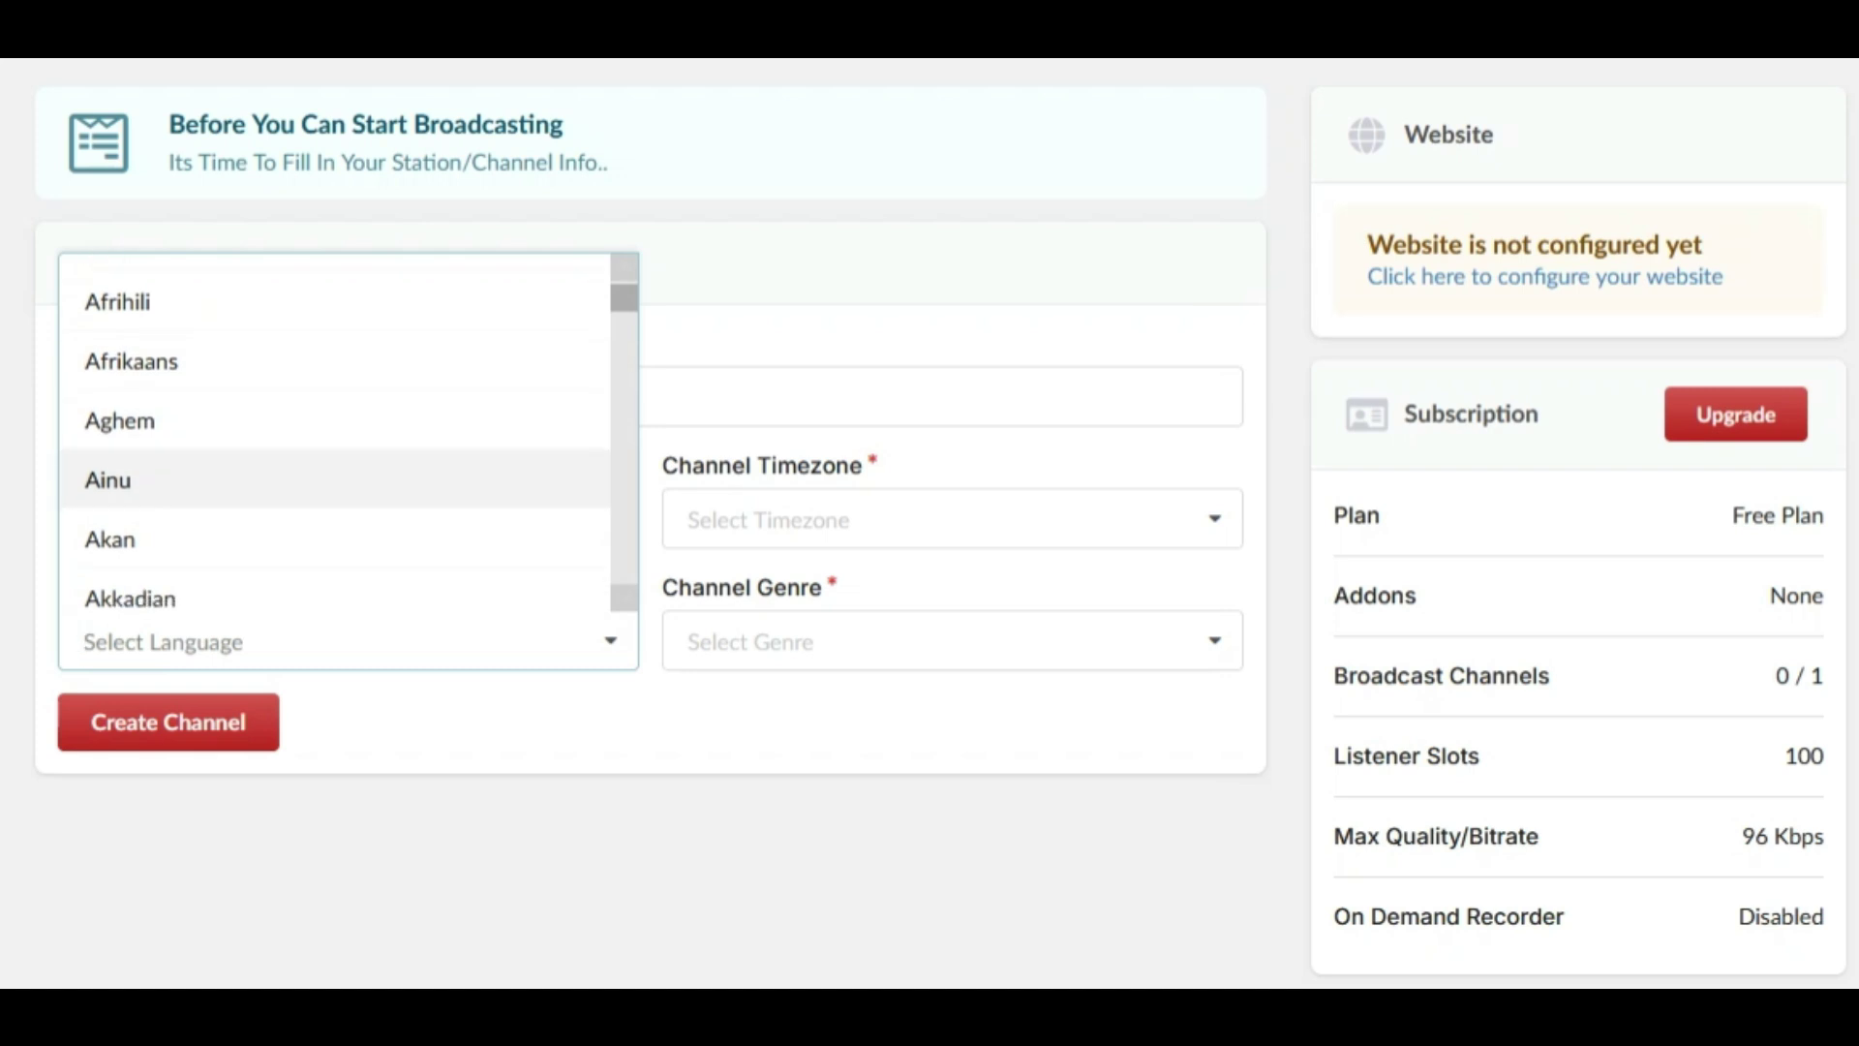
scroll(334, 484, down, 5)
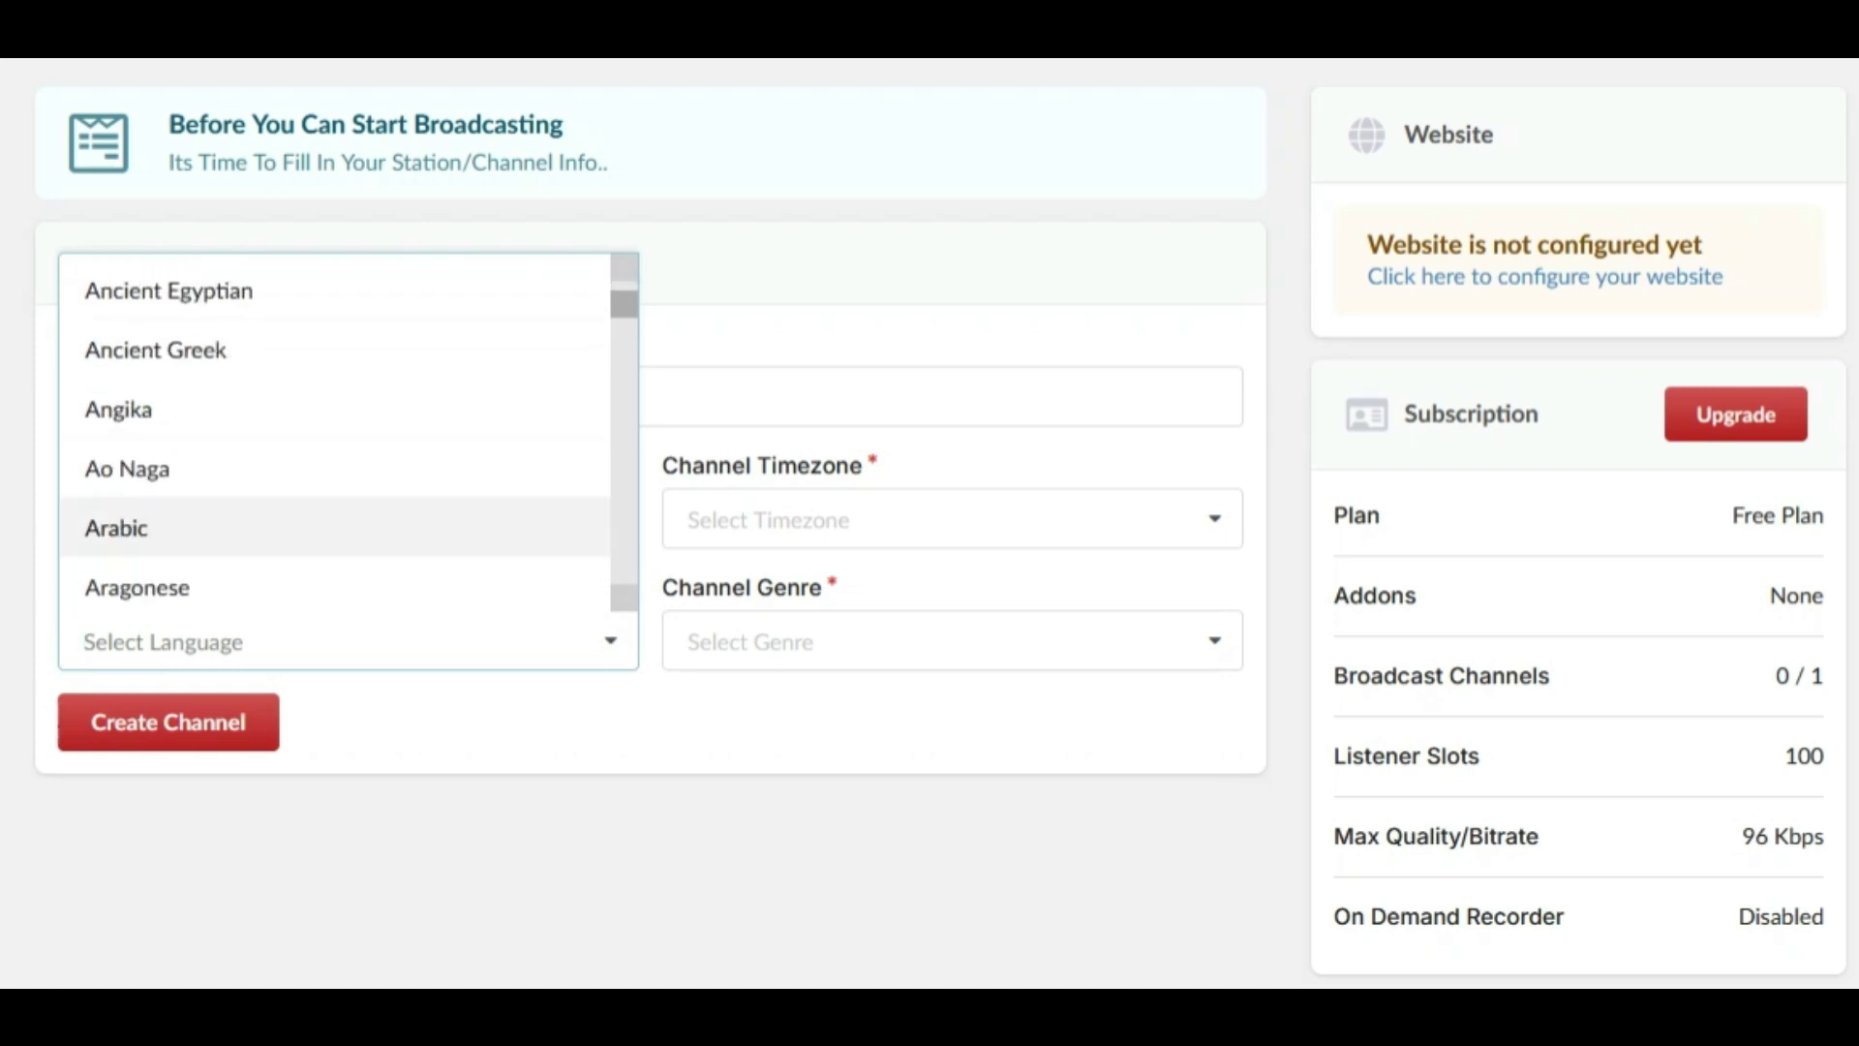
scroll(334, 487, down, 4)
text(eg)
key(BackSpace)
key(BackSpace)
text(ind)
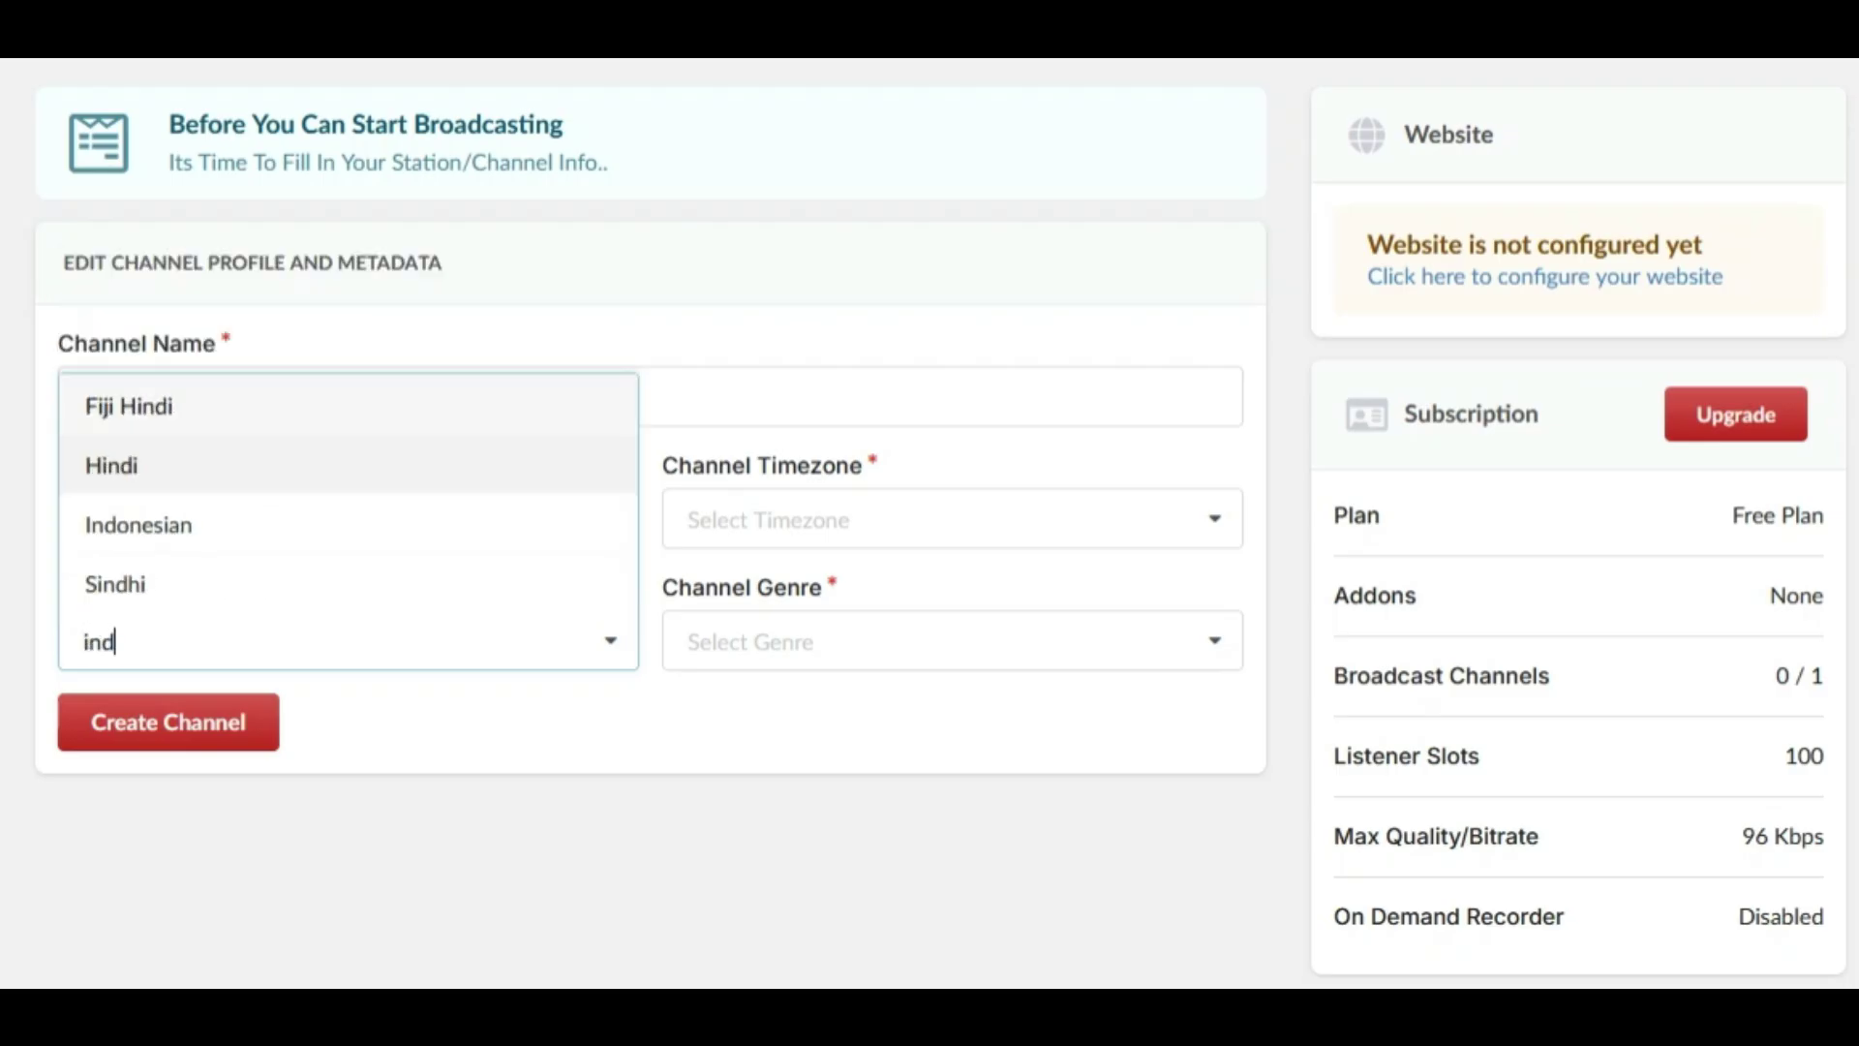
click(334, 525)
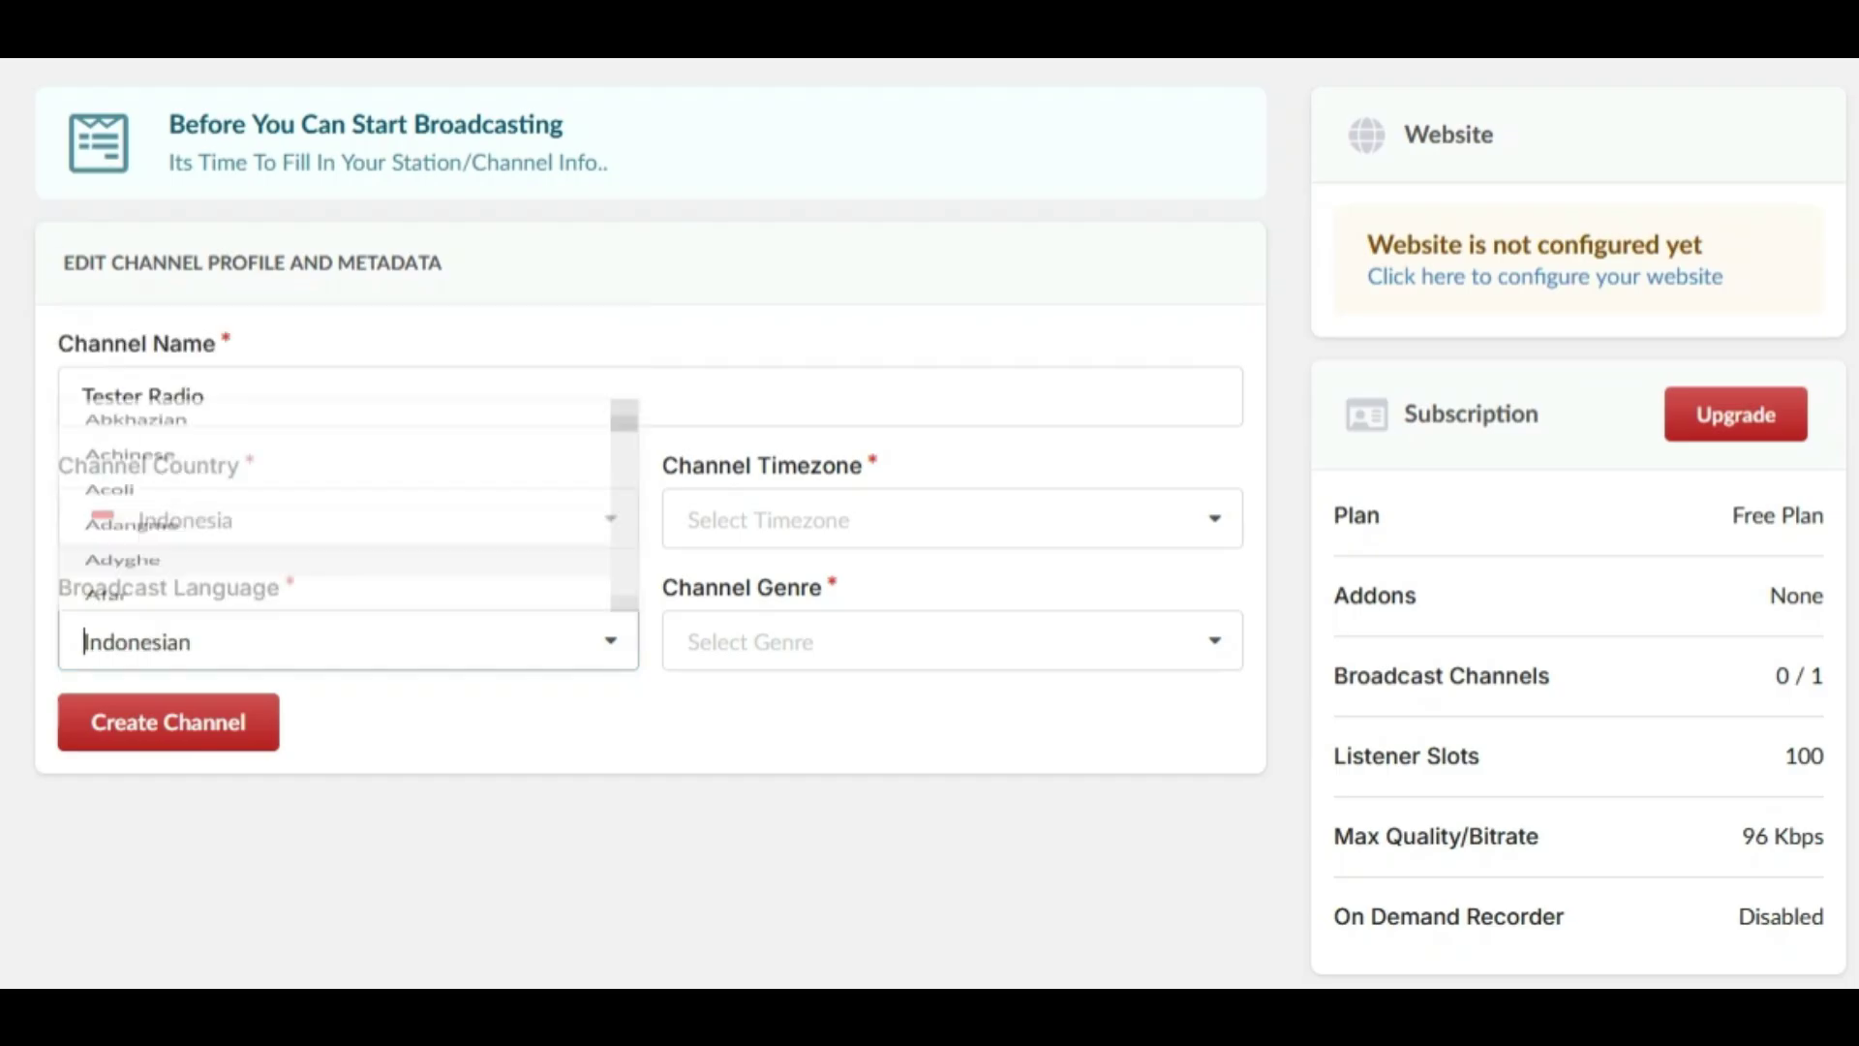
Set the channel timezone to Asia/Bangkok
click(952, 519)
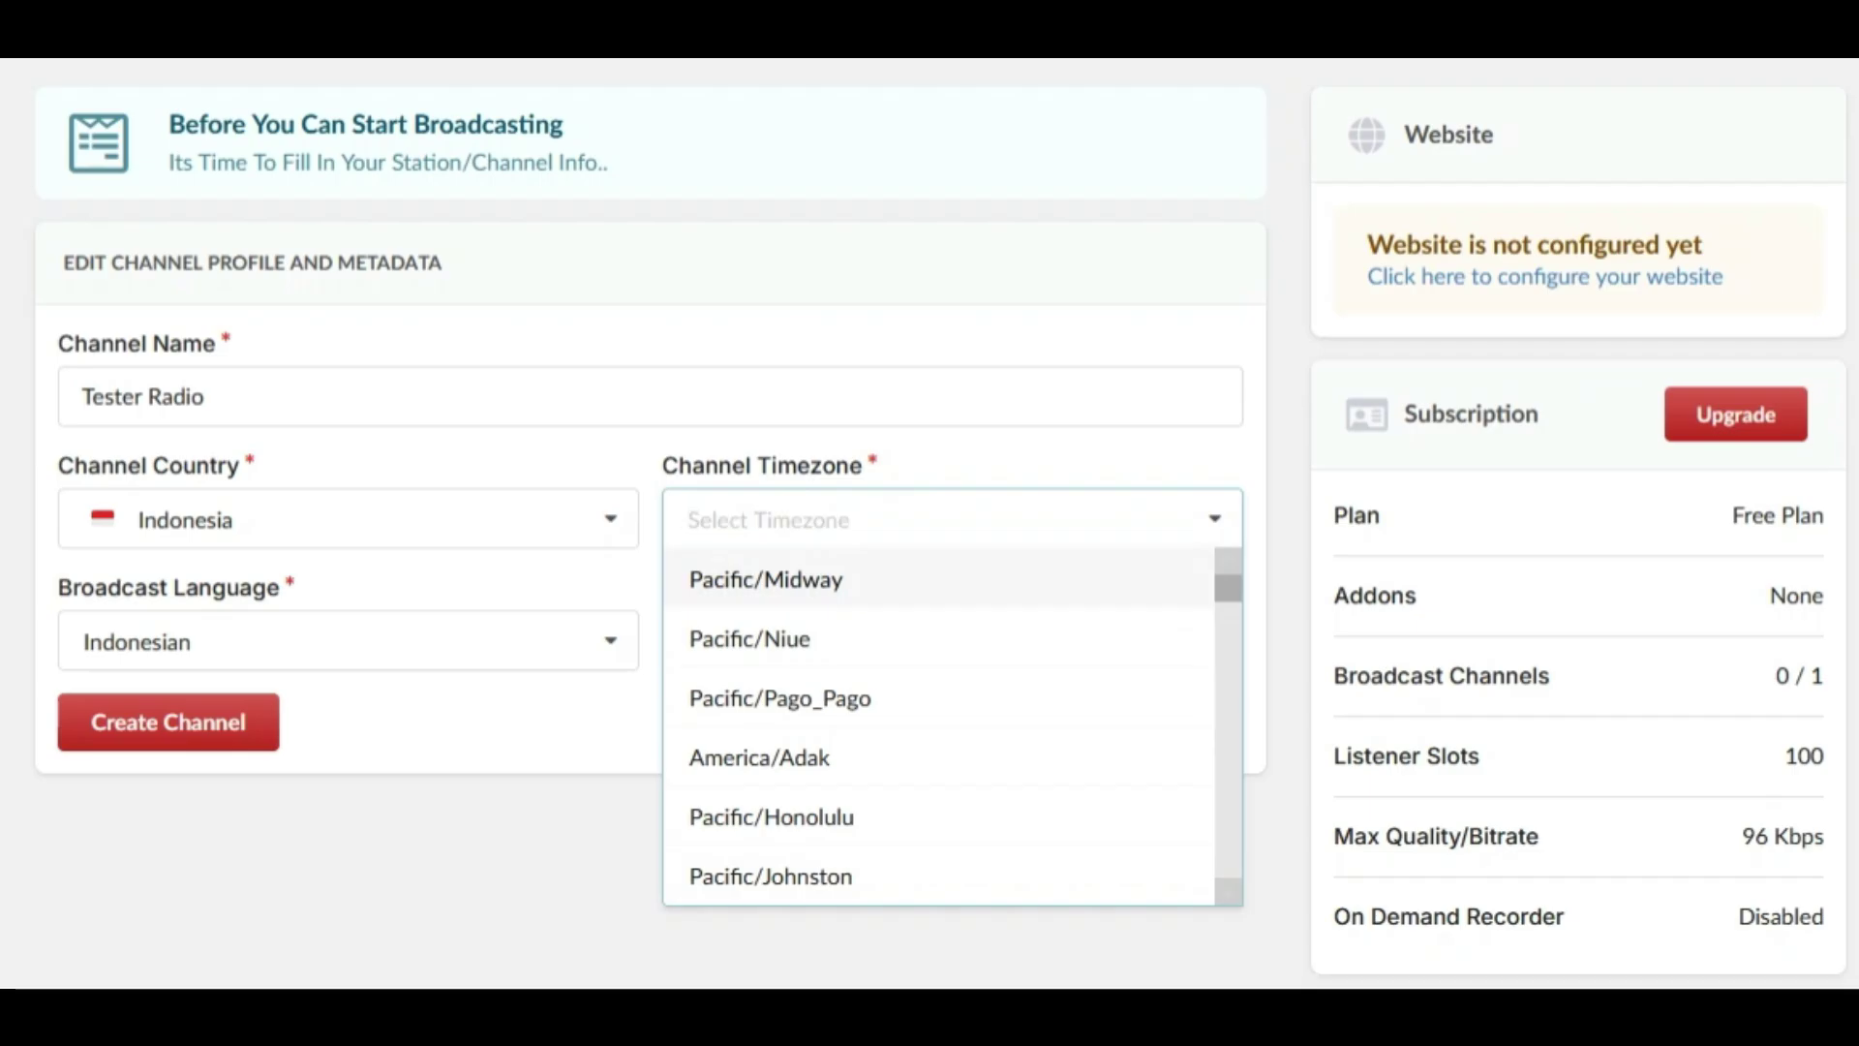
scroll(939, 726, down, 5)
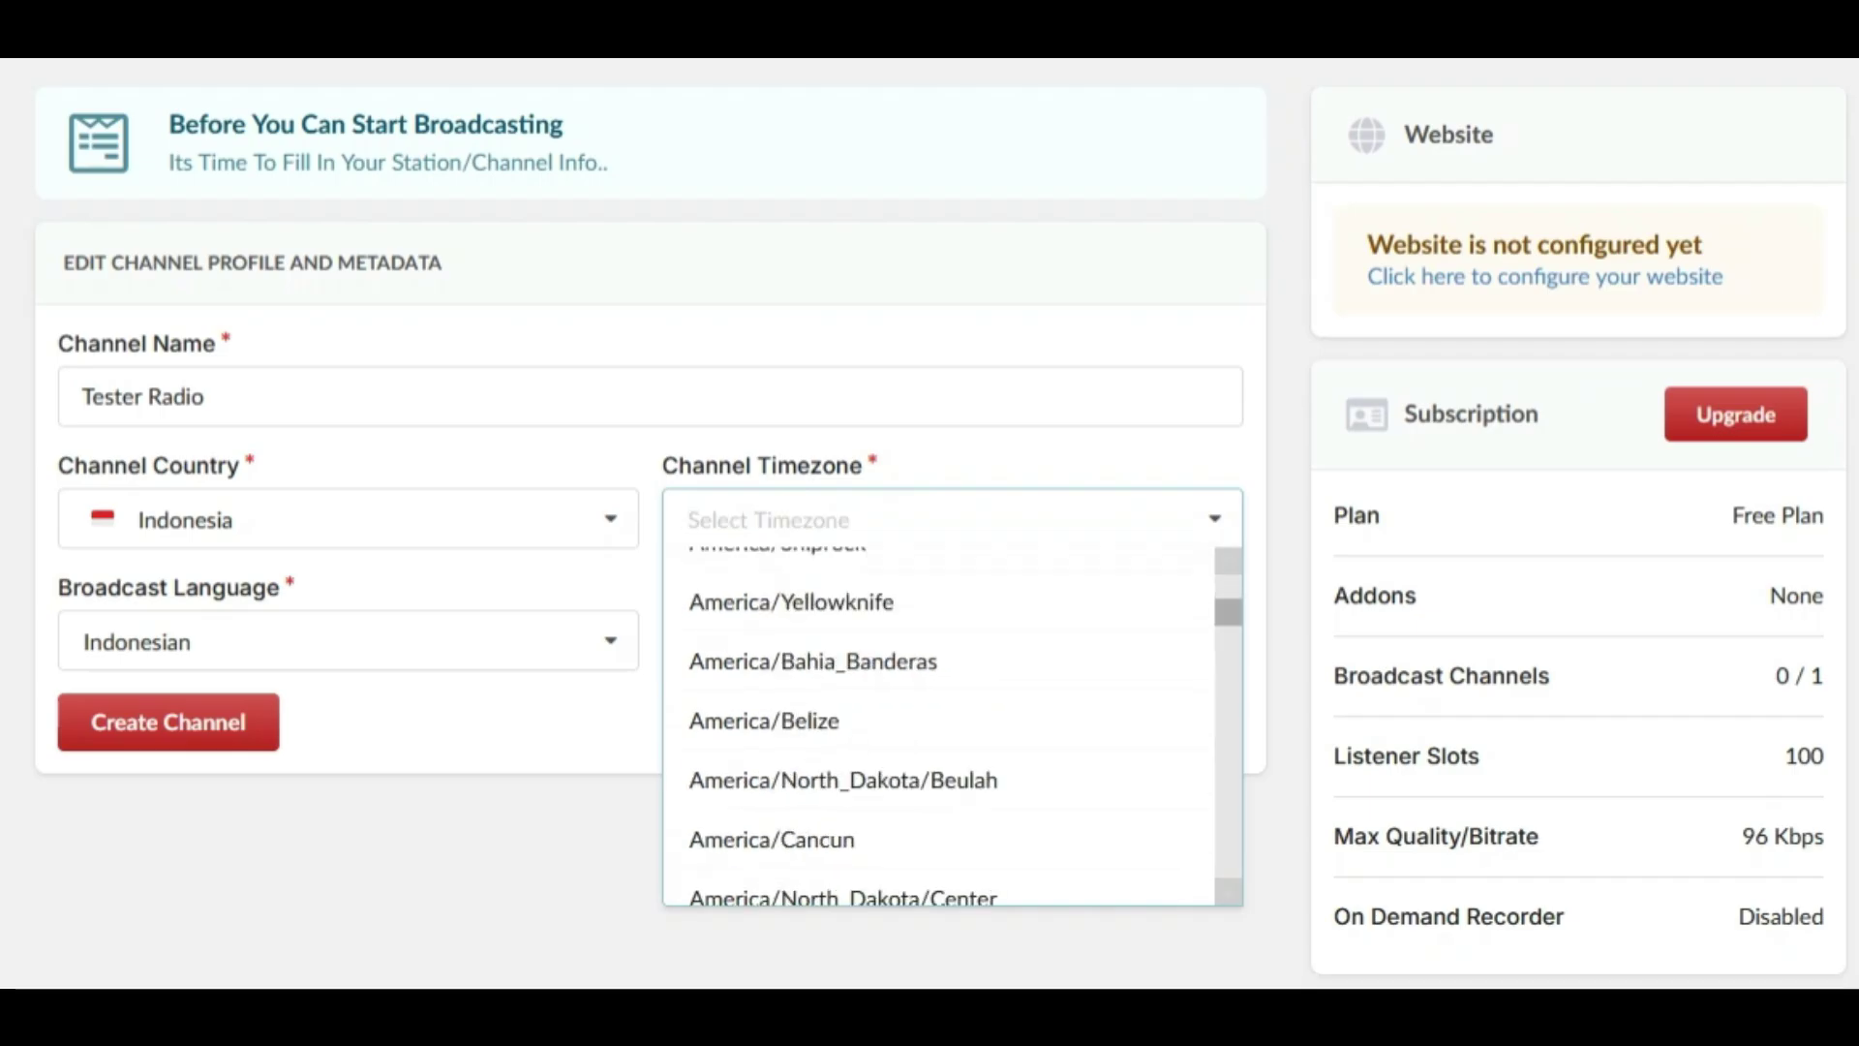
scroll(939, 726, down, 10)
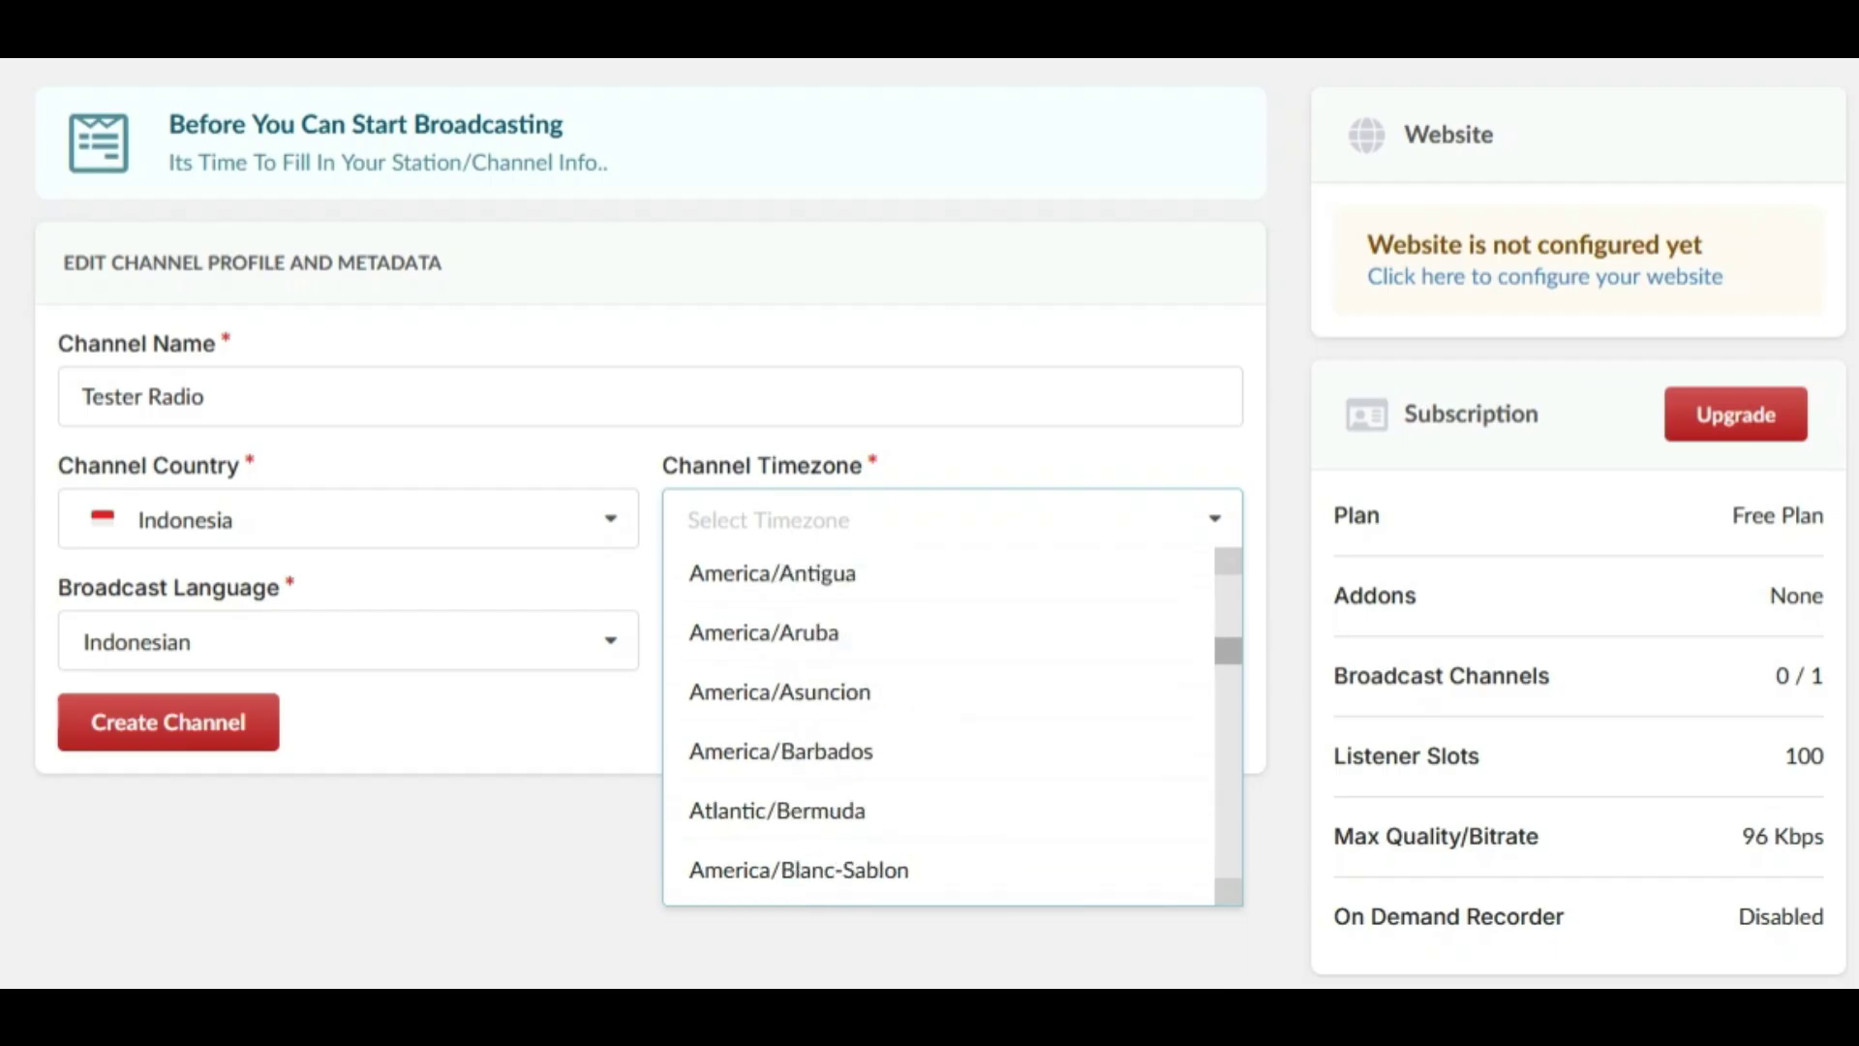
scroll(940, 726, down, 4)
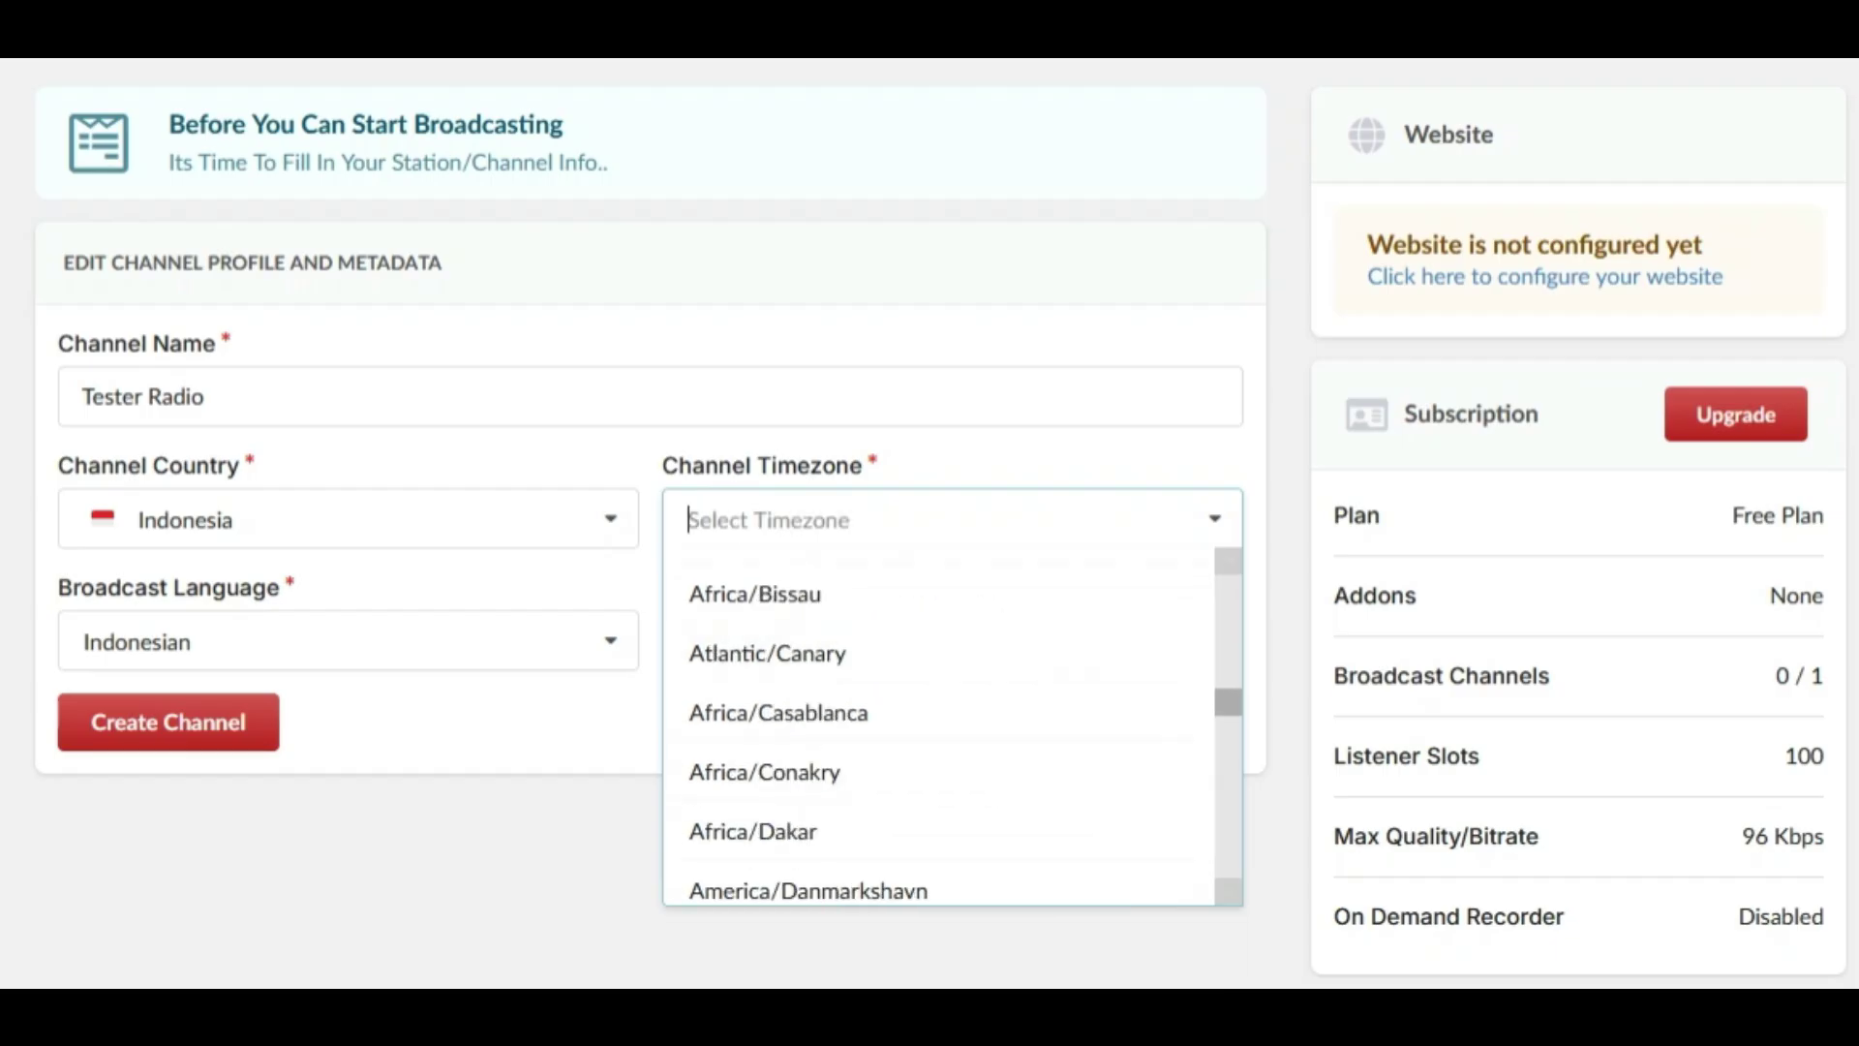
text(asi)
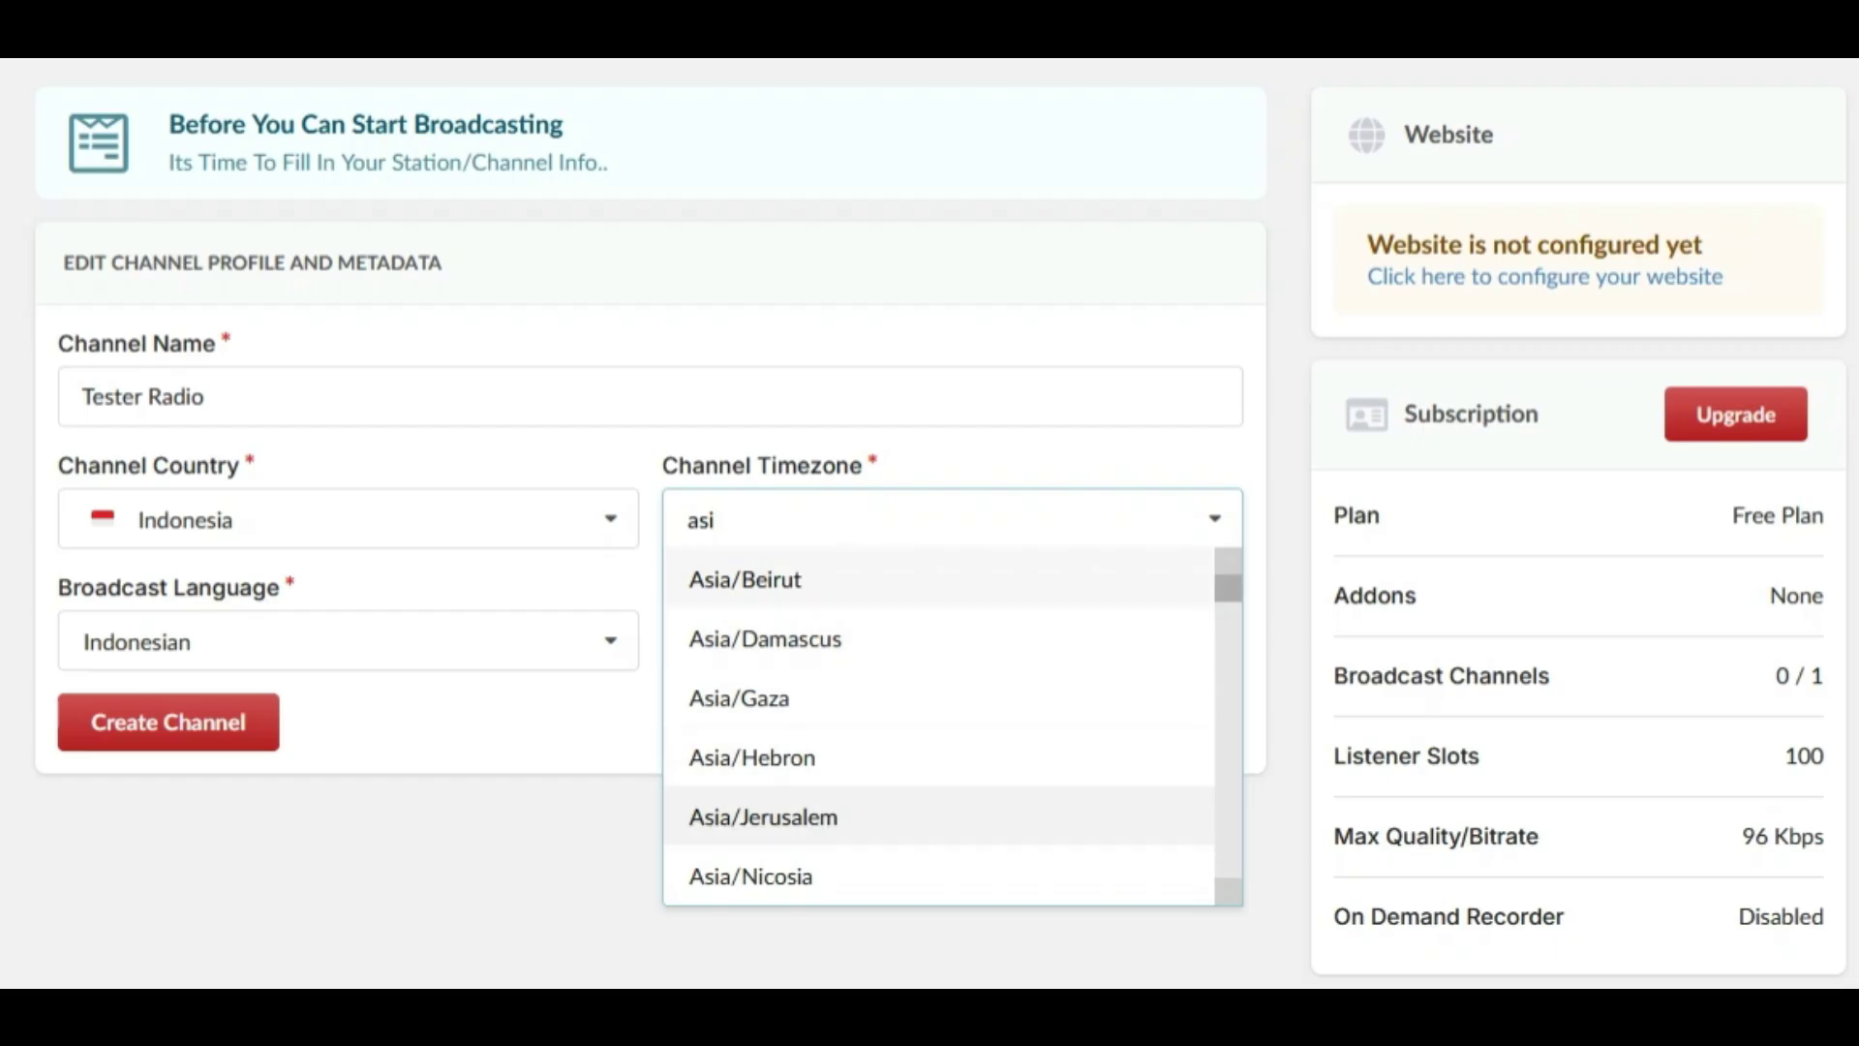
scroll(940, 726, down, 10)
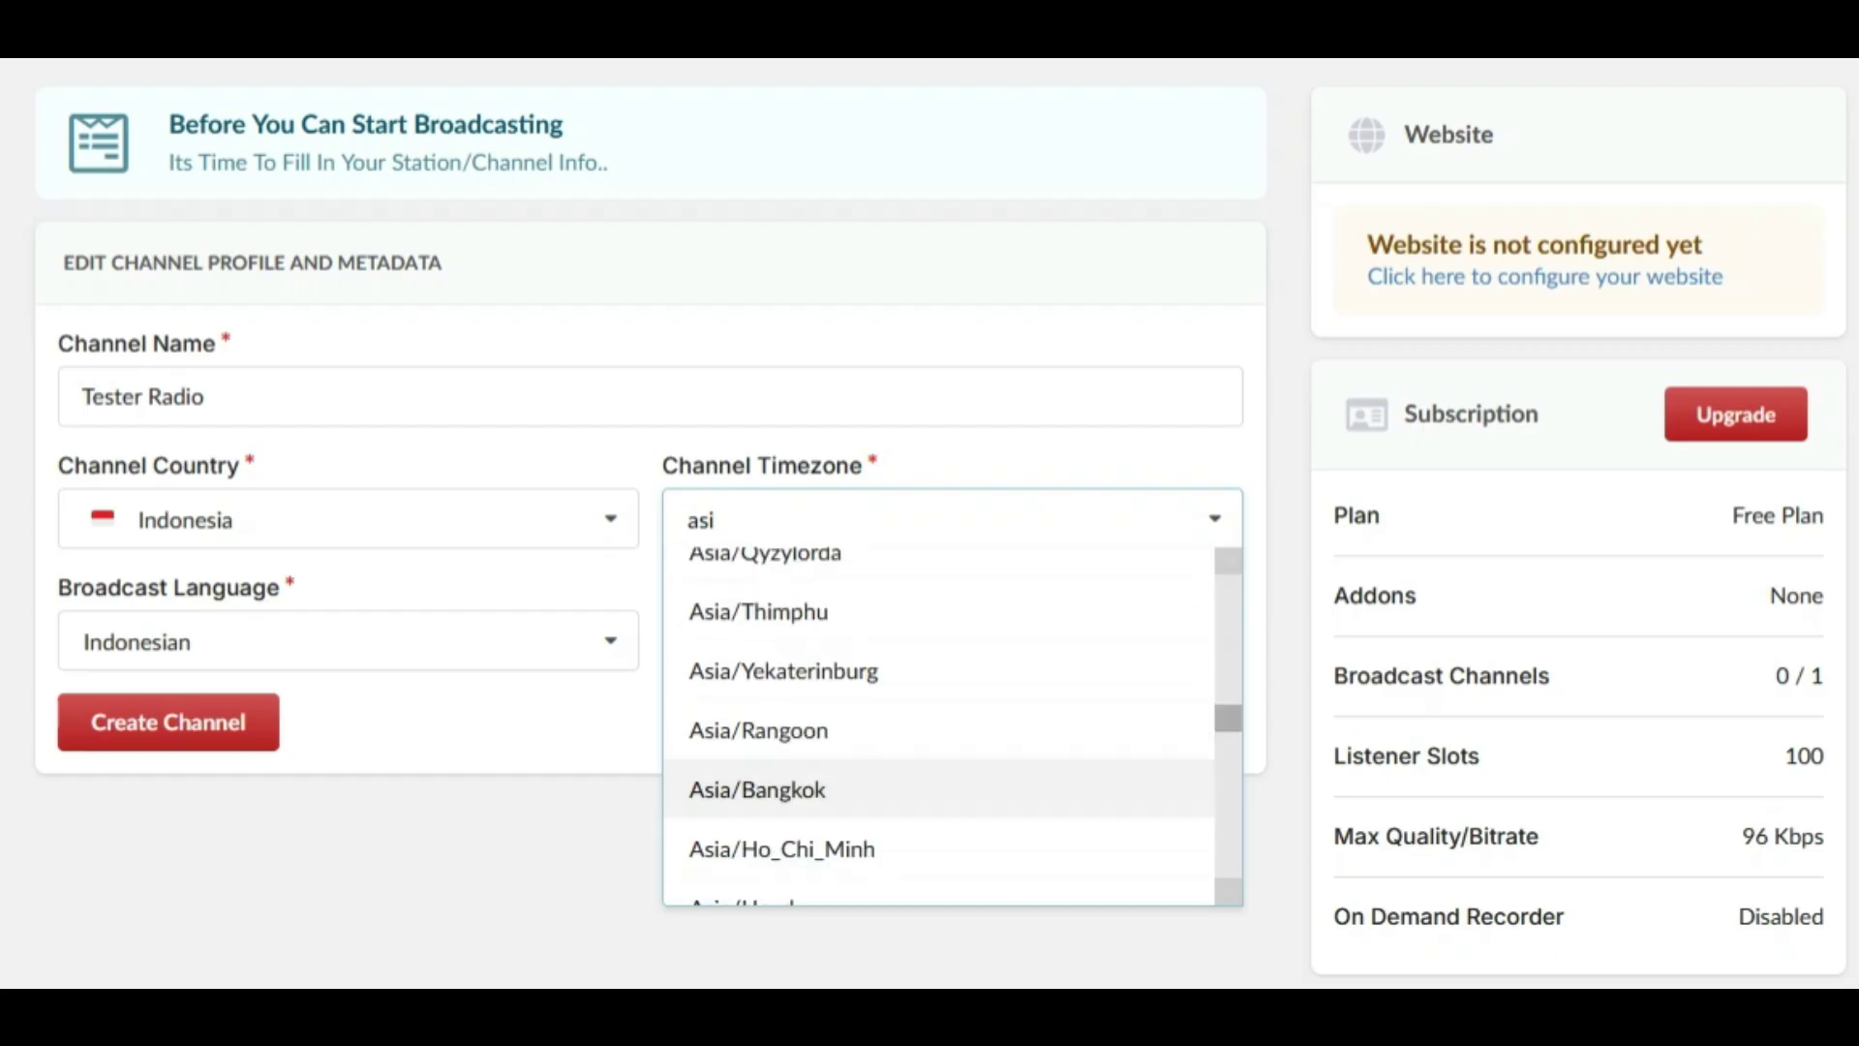
click(755, 784)
Set the channel genre to Adult Contemporary and create the channel
click(952, 640)
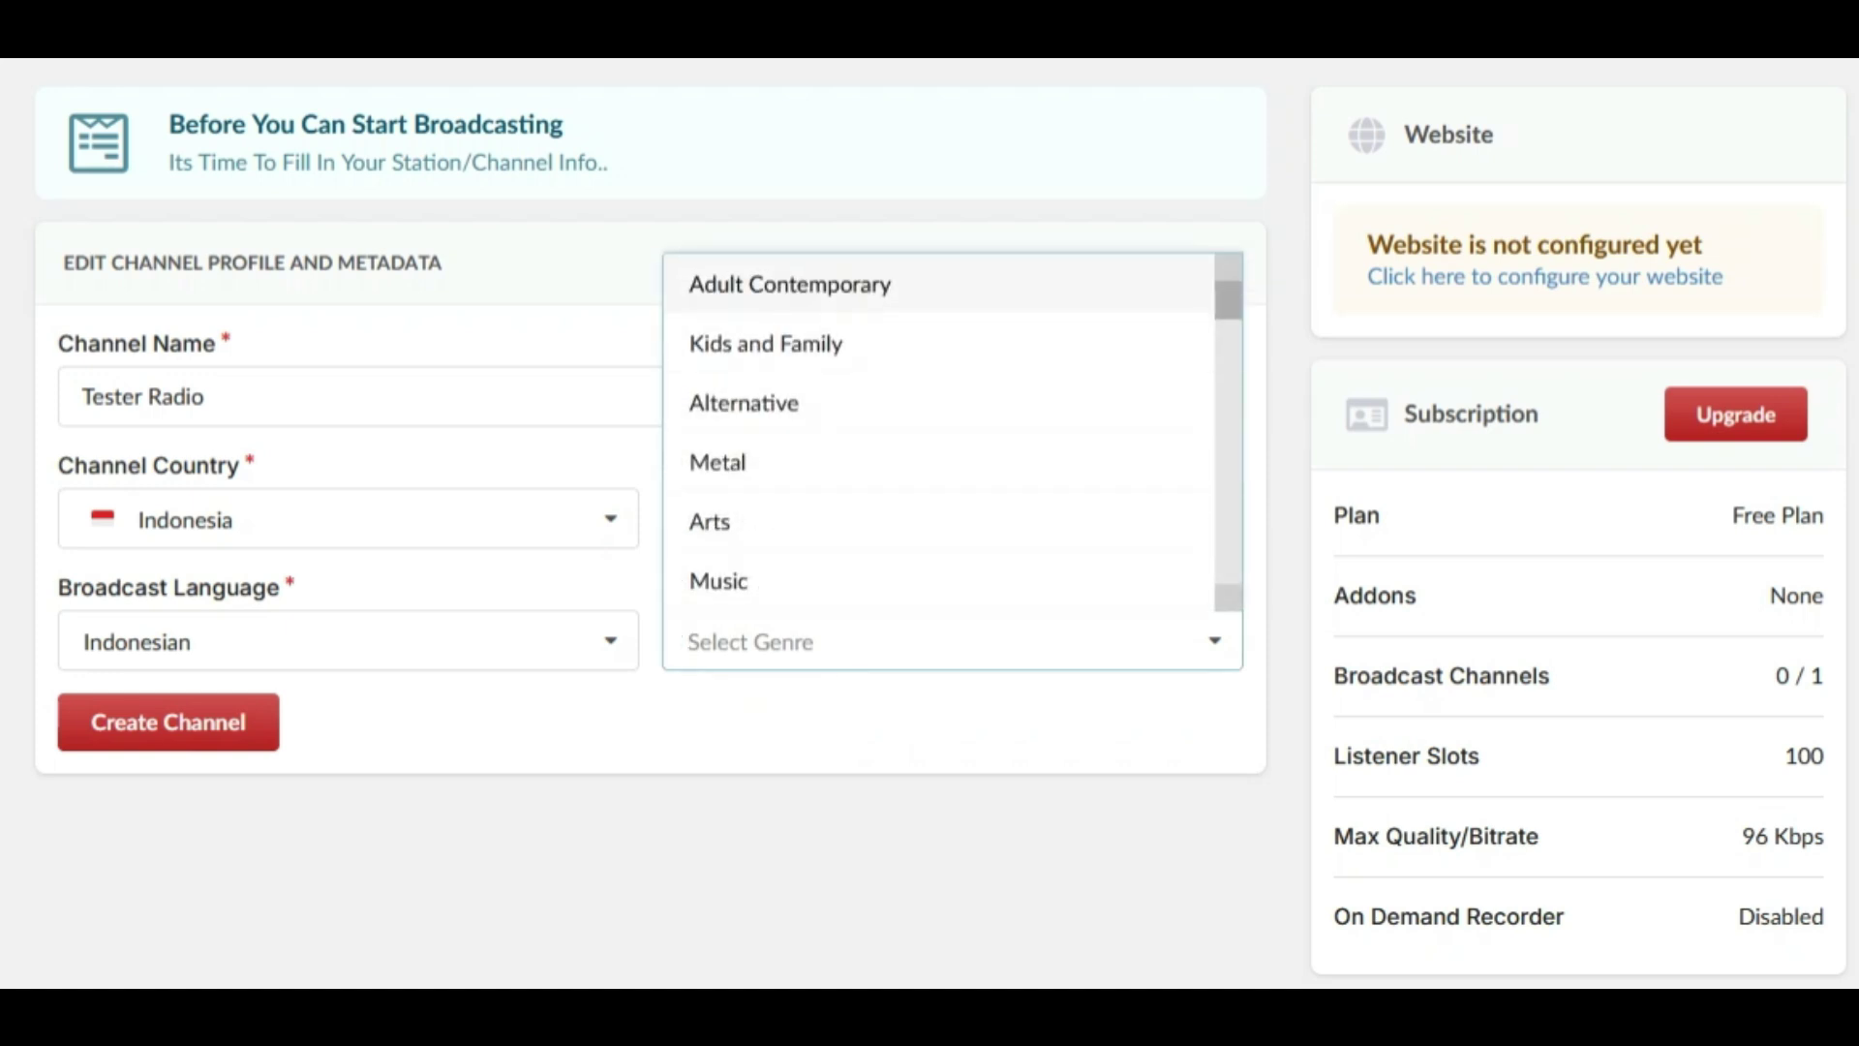
click(790, 284)
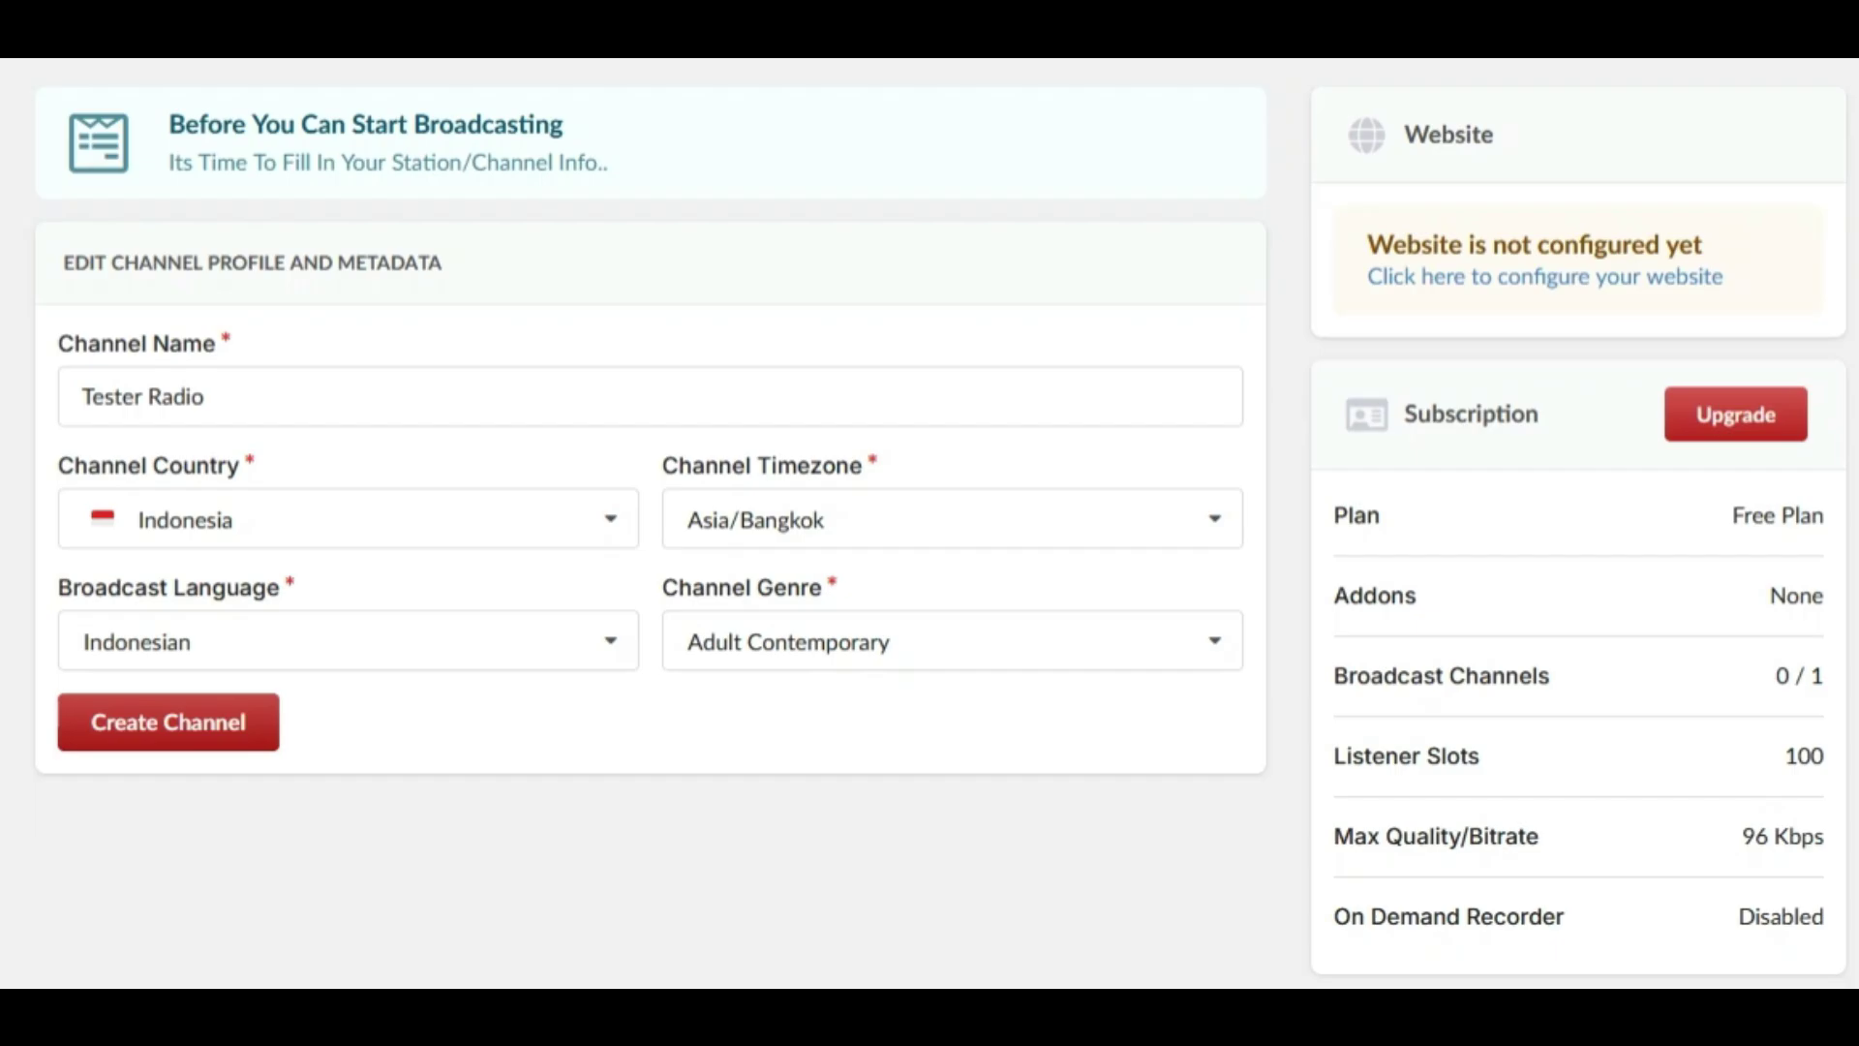
click(168, 722)
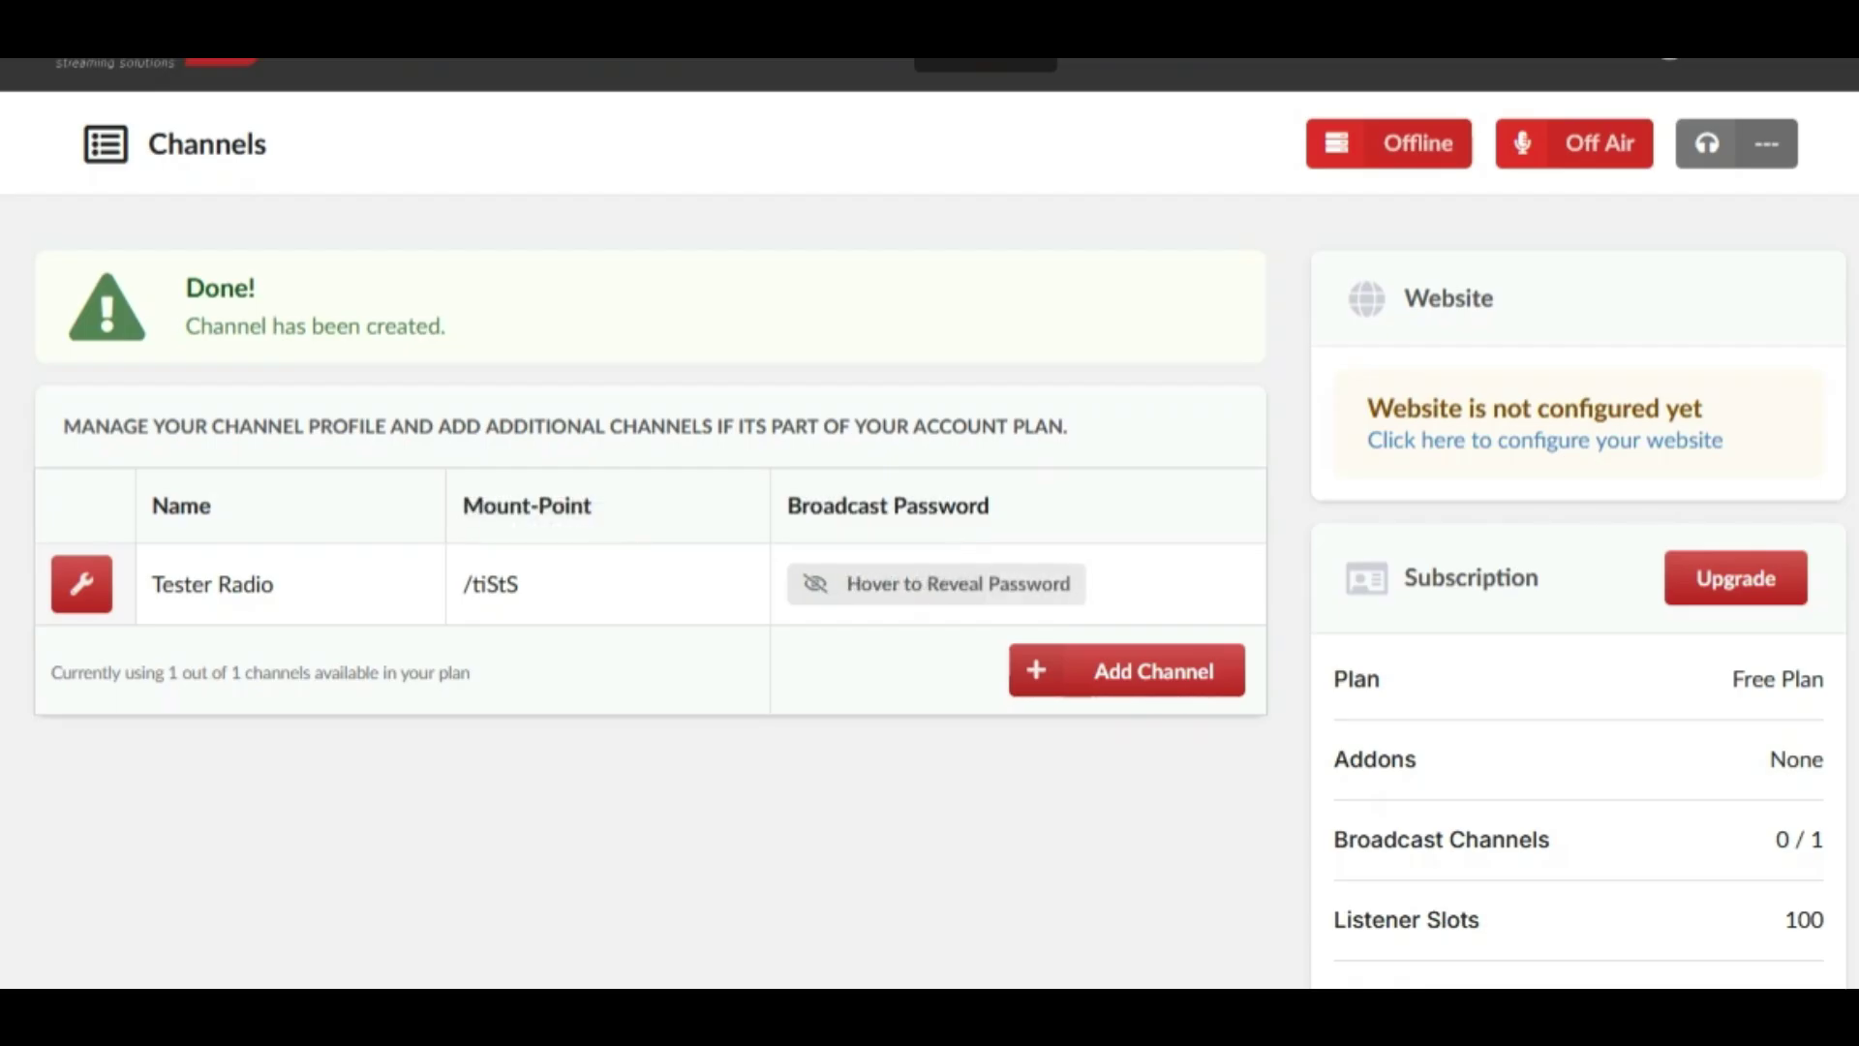
Reveal the Tester Radio channel's broadcast password and open the channel's profile for editing
mouse_move(887, 584)
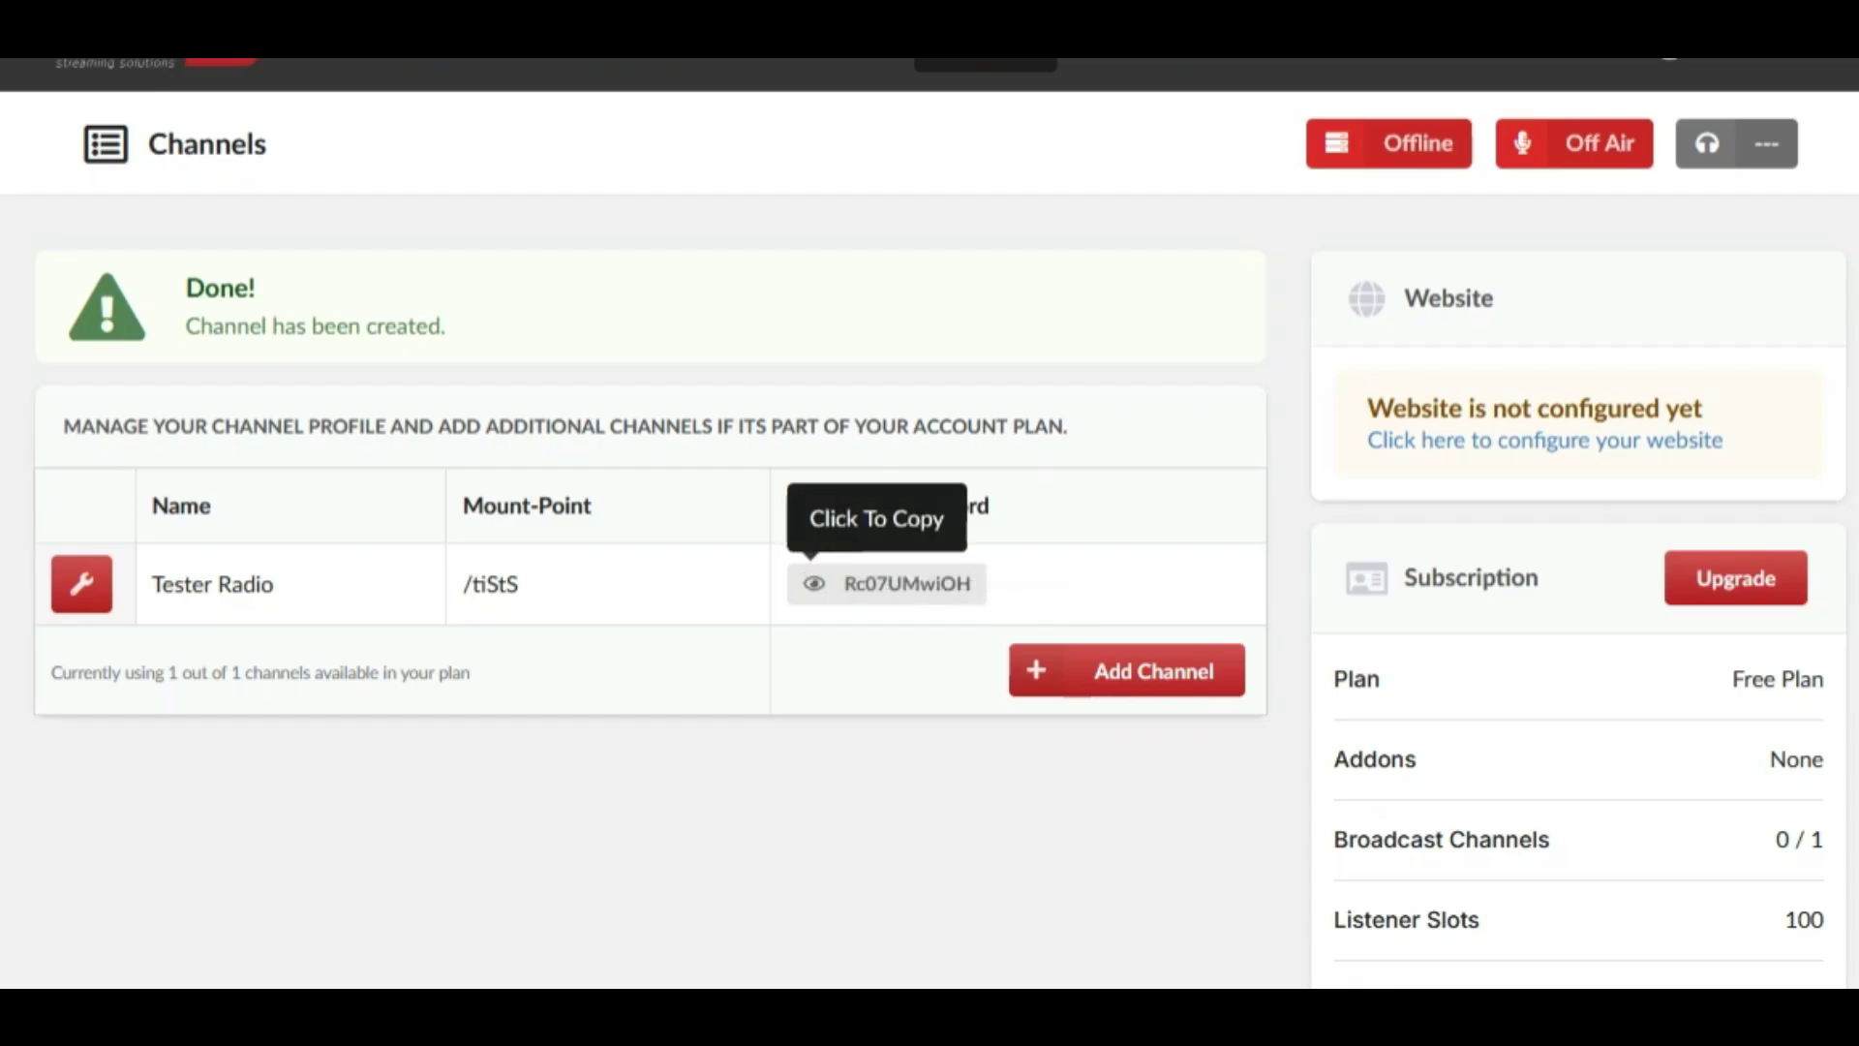
click(81, 584)
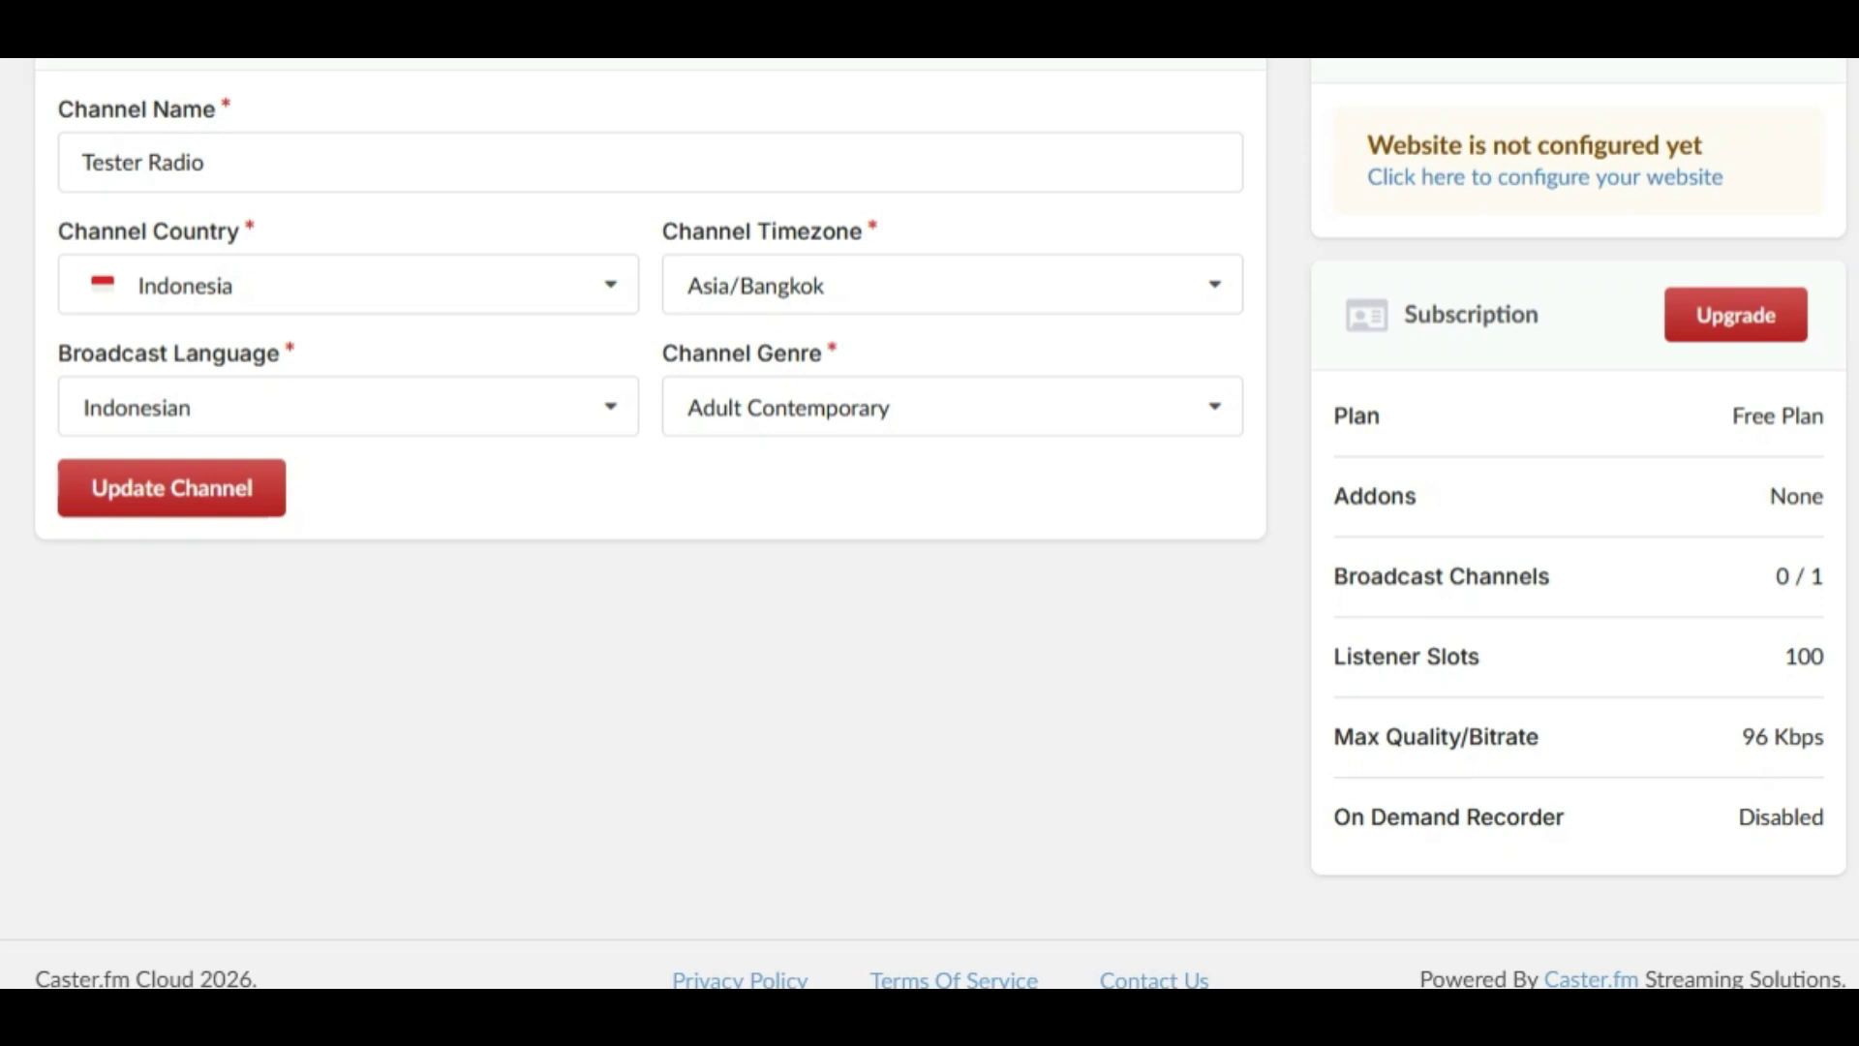
Examine the subscription's plan, broadcast channel allowance and listener slot limit
mouse_move(1726, 416)
mouse_down()
mouse_move(1832, 417)
mouse_move(1732, 416)
mouse_up()
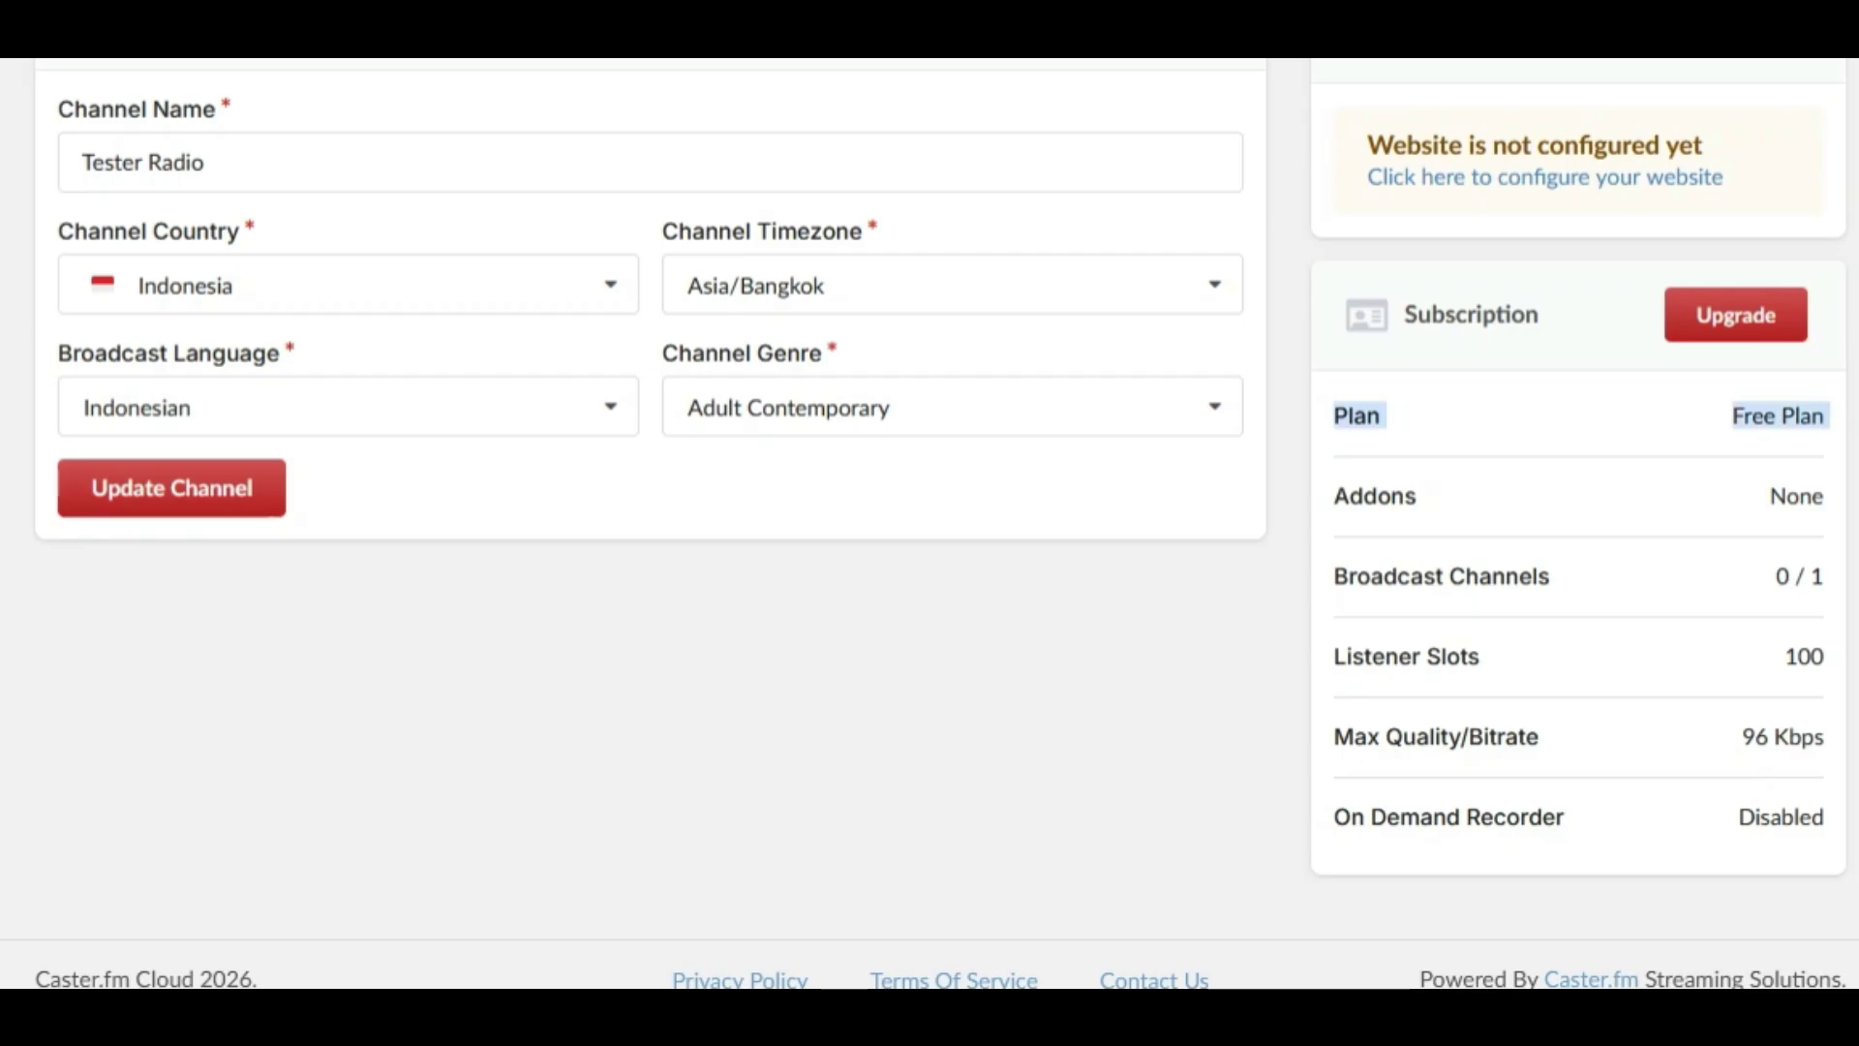
drag(1450, 577, 1561, 577)
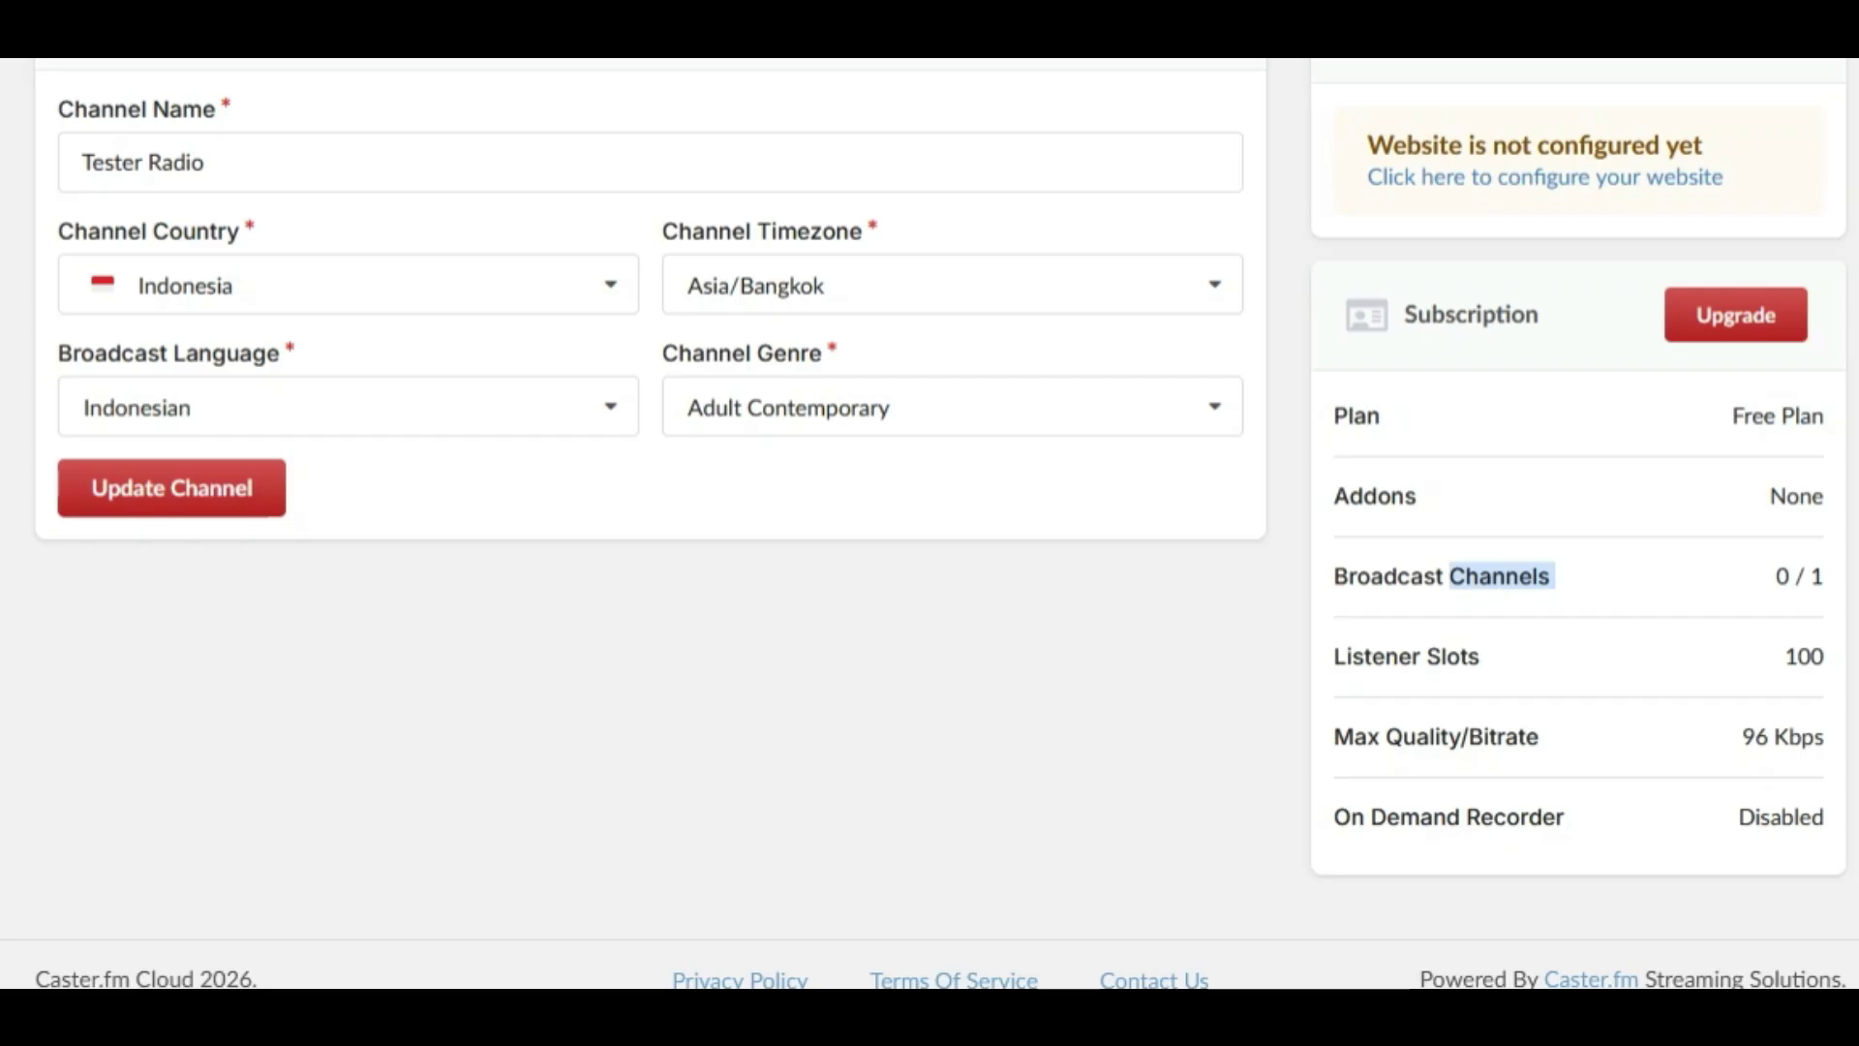
drag(1334, 657, 1486, 656)
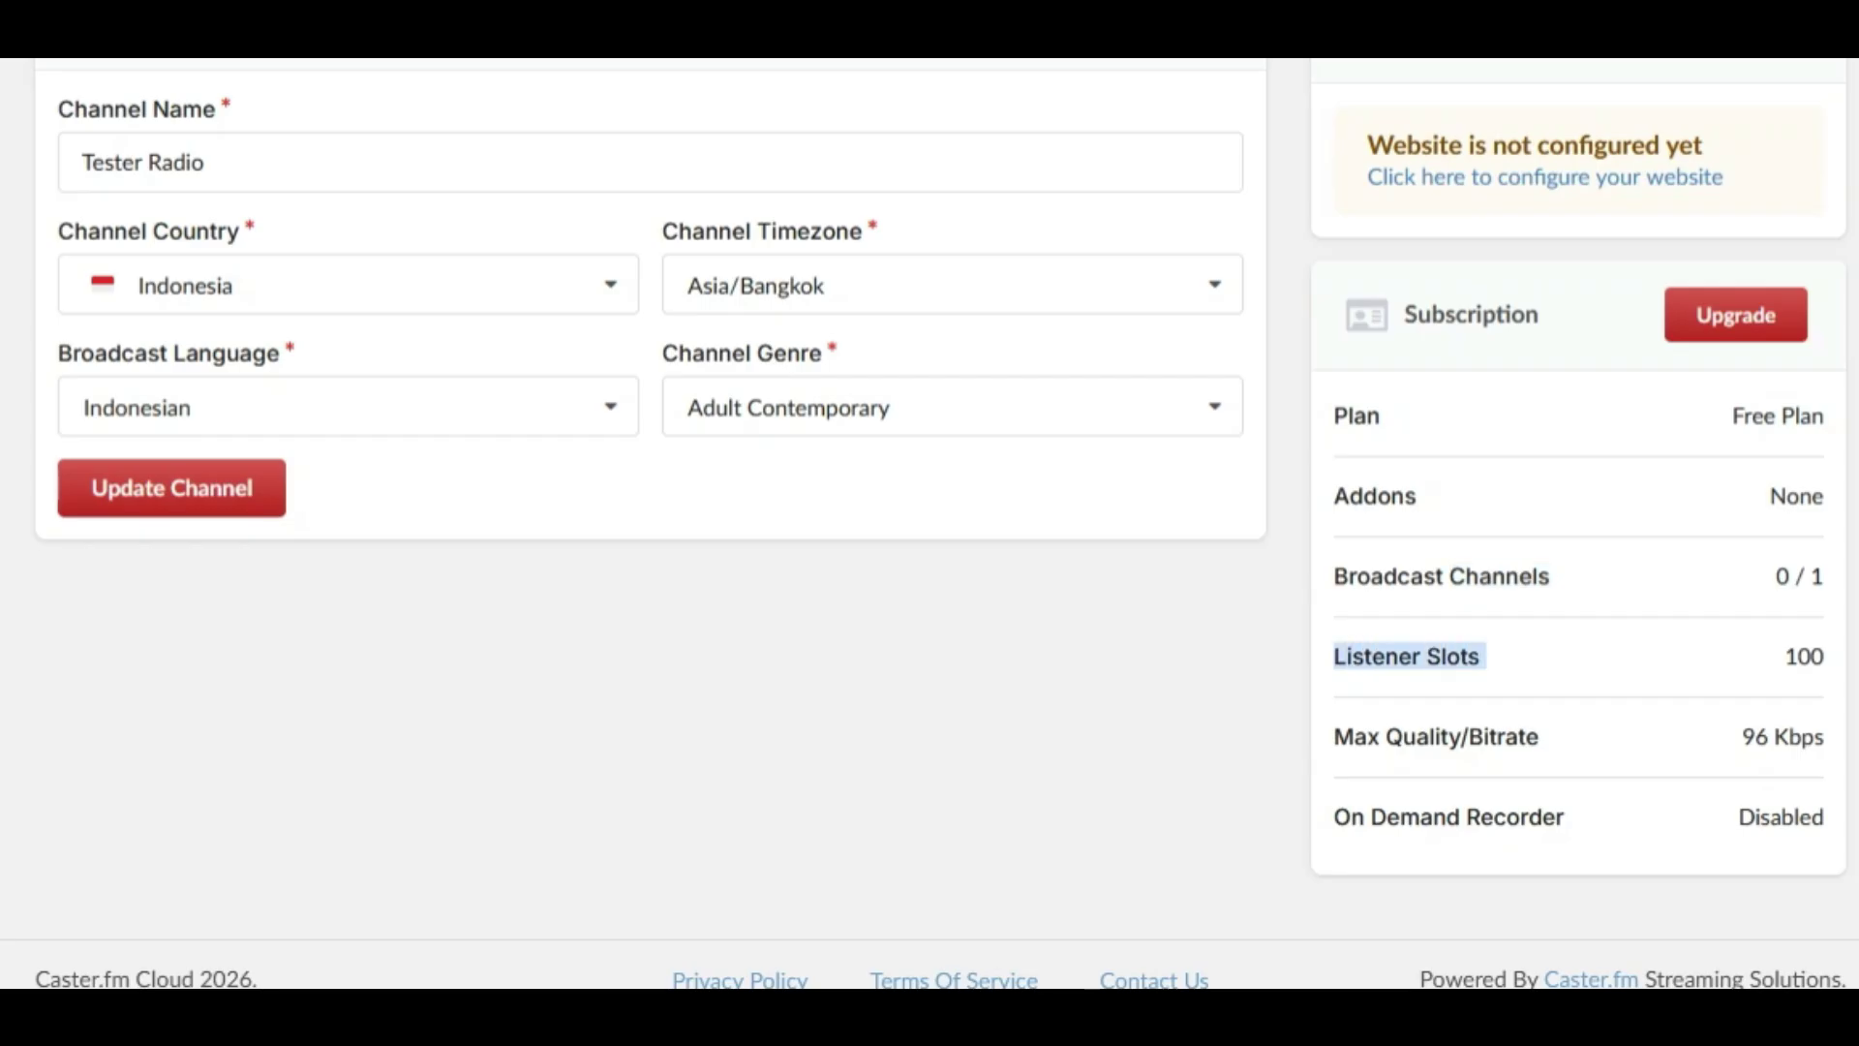
drag(1785, 657, 1831, 656)
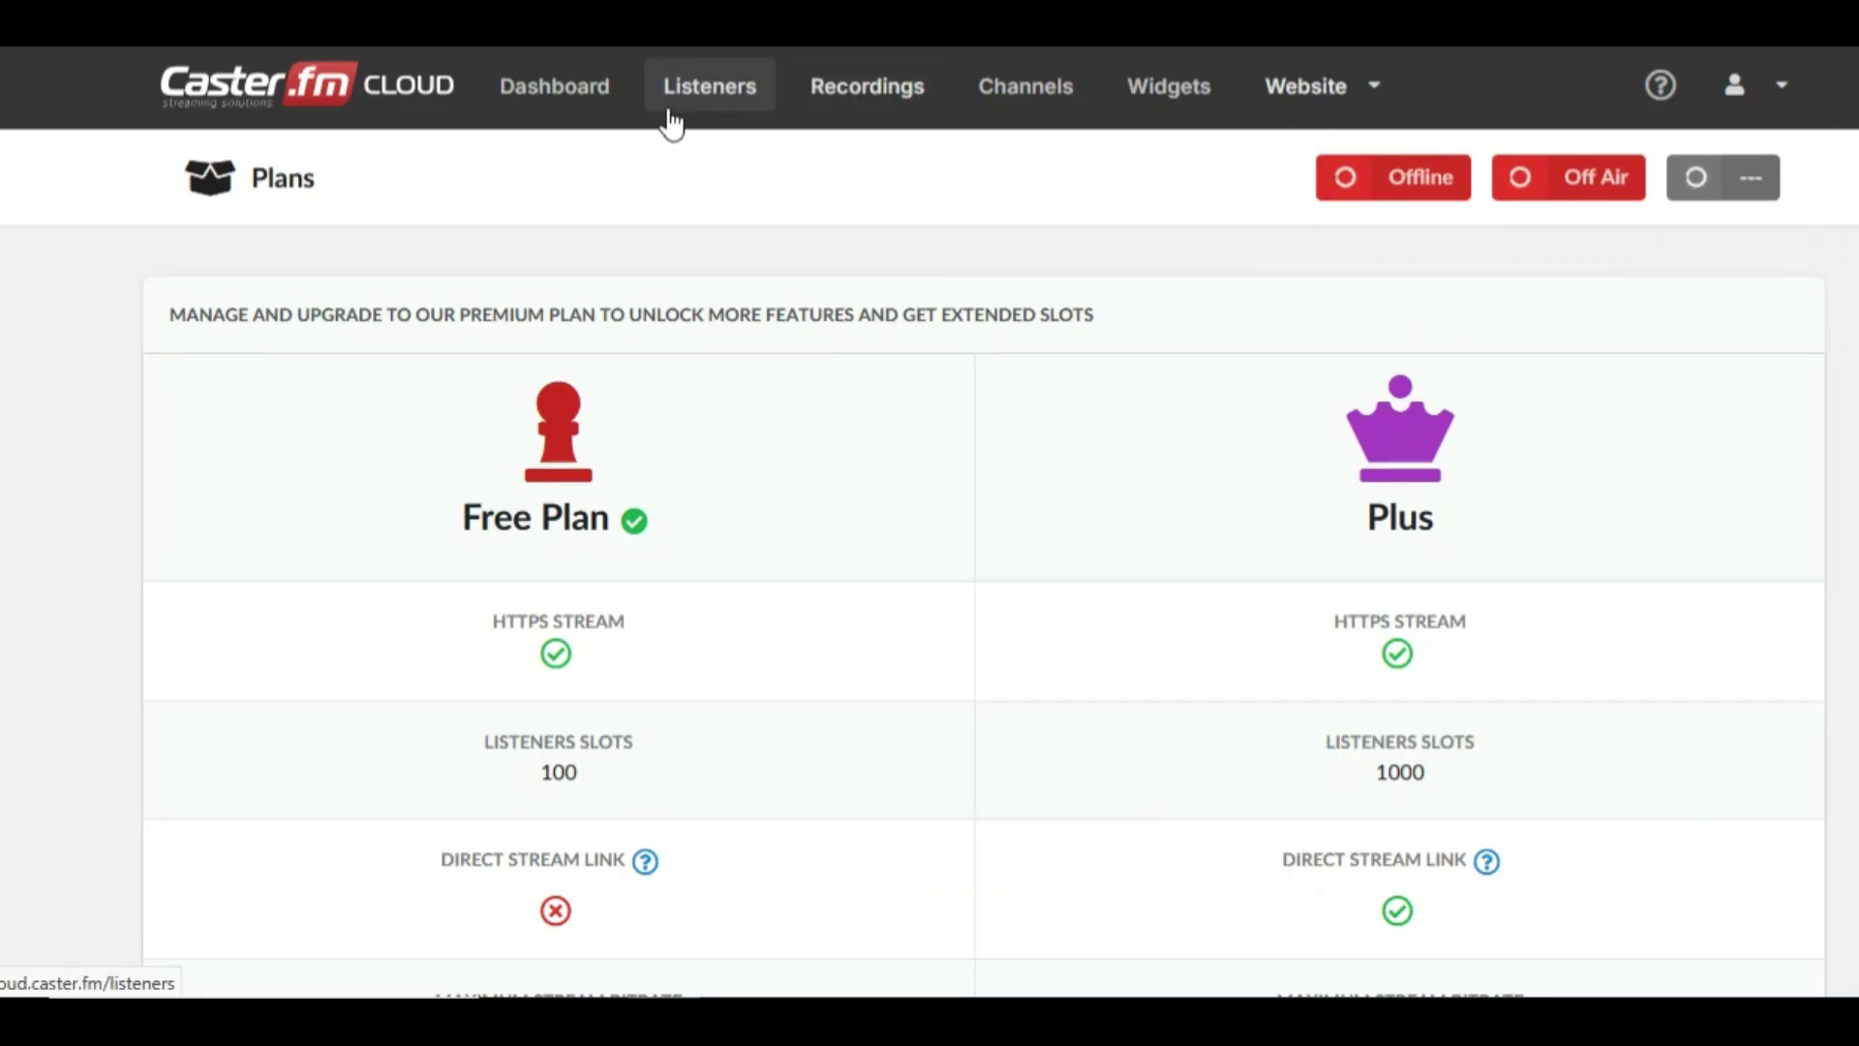
Open the Caster.fm Cloud dashboard at the streaming server's connection details
click(593, 97)
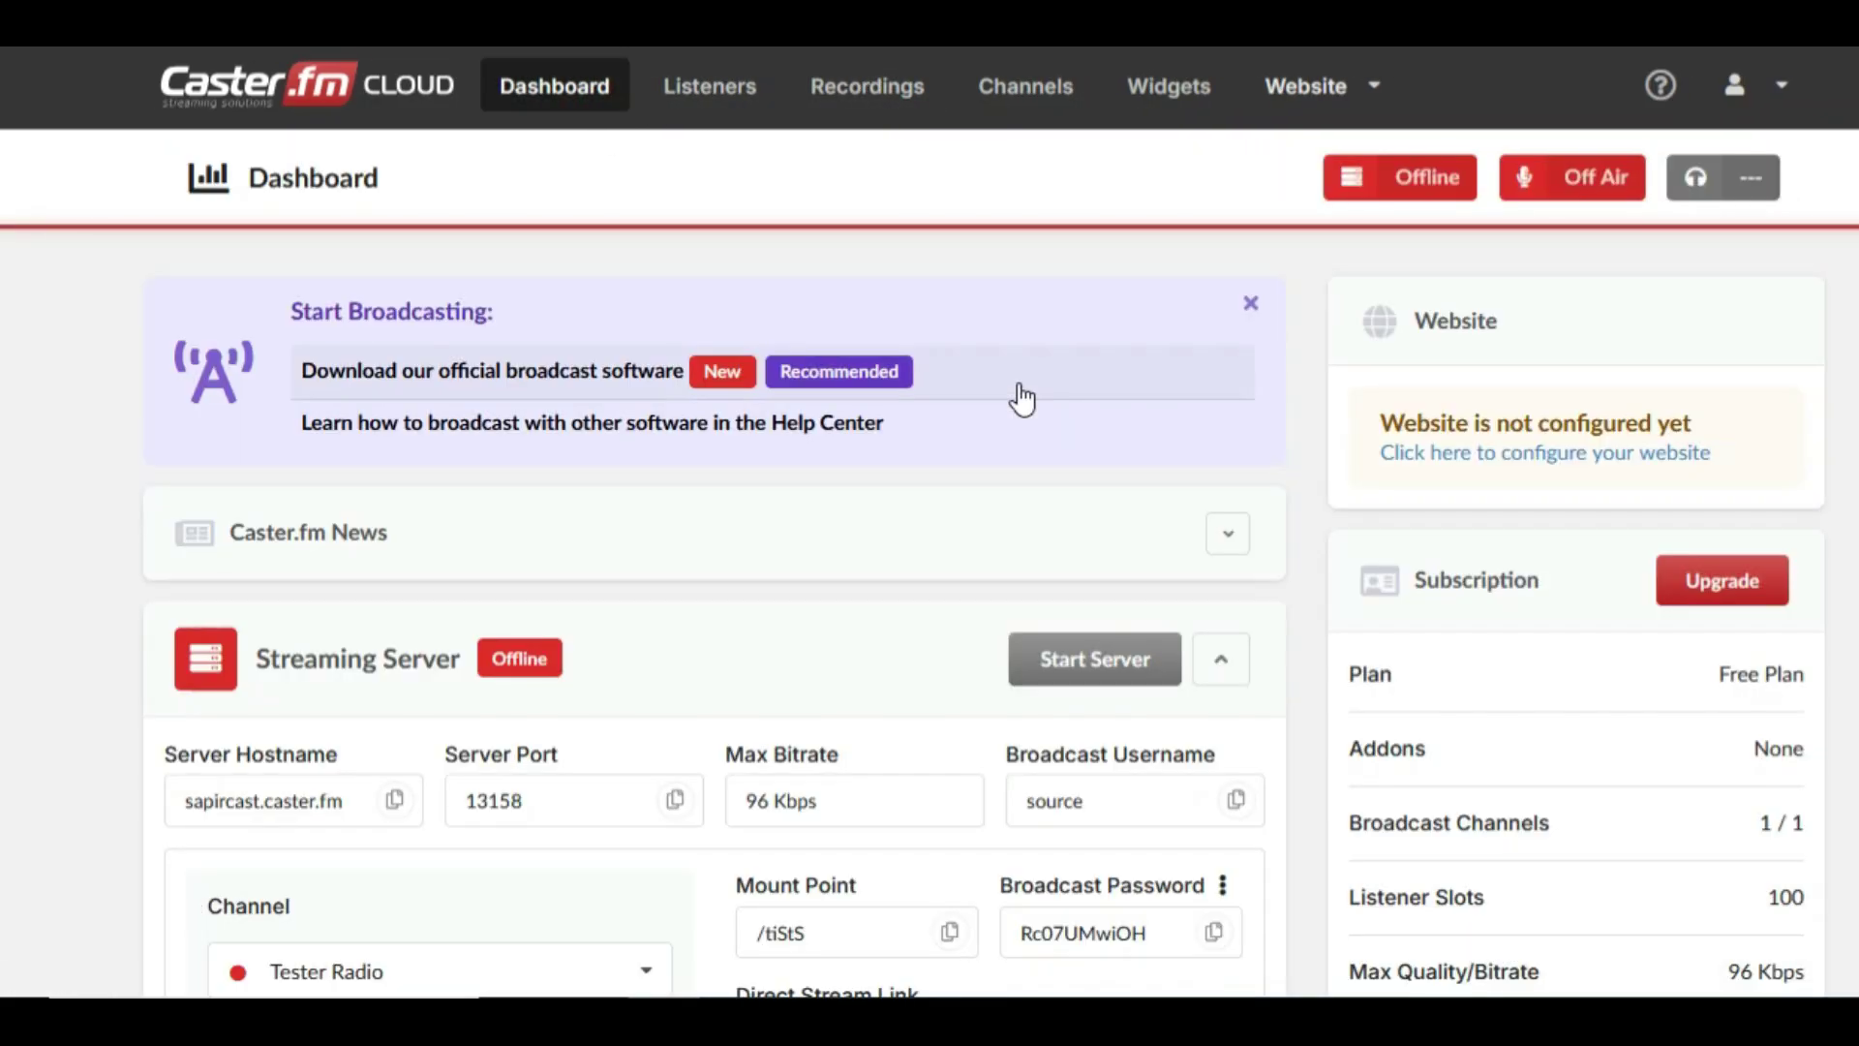
scroll(606, 618, down, 2)
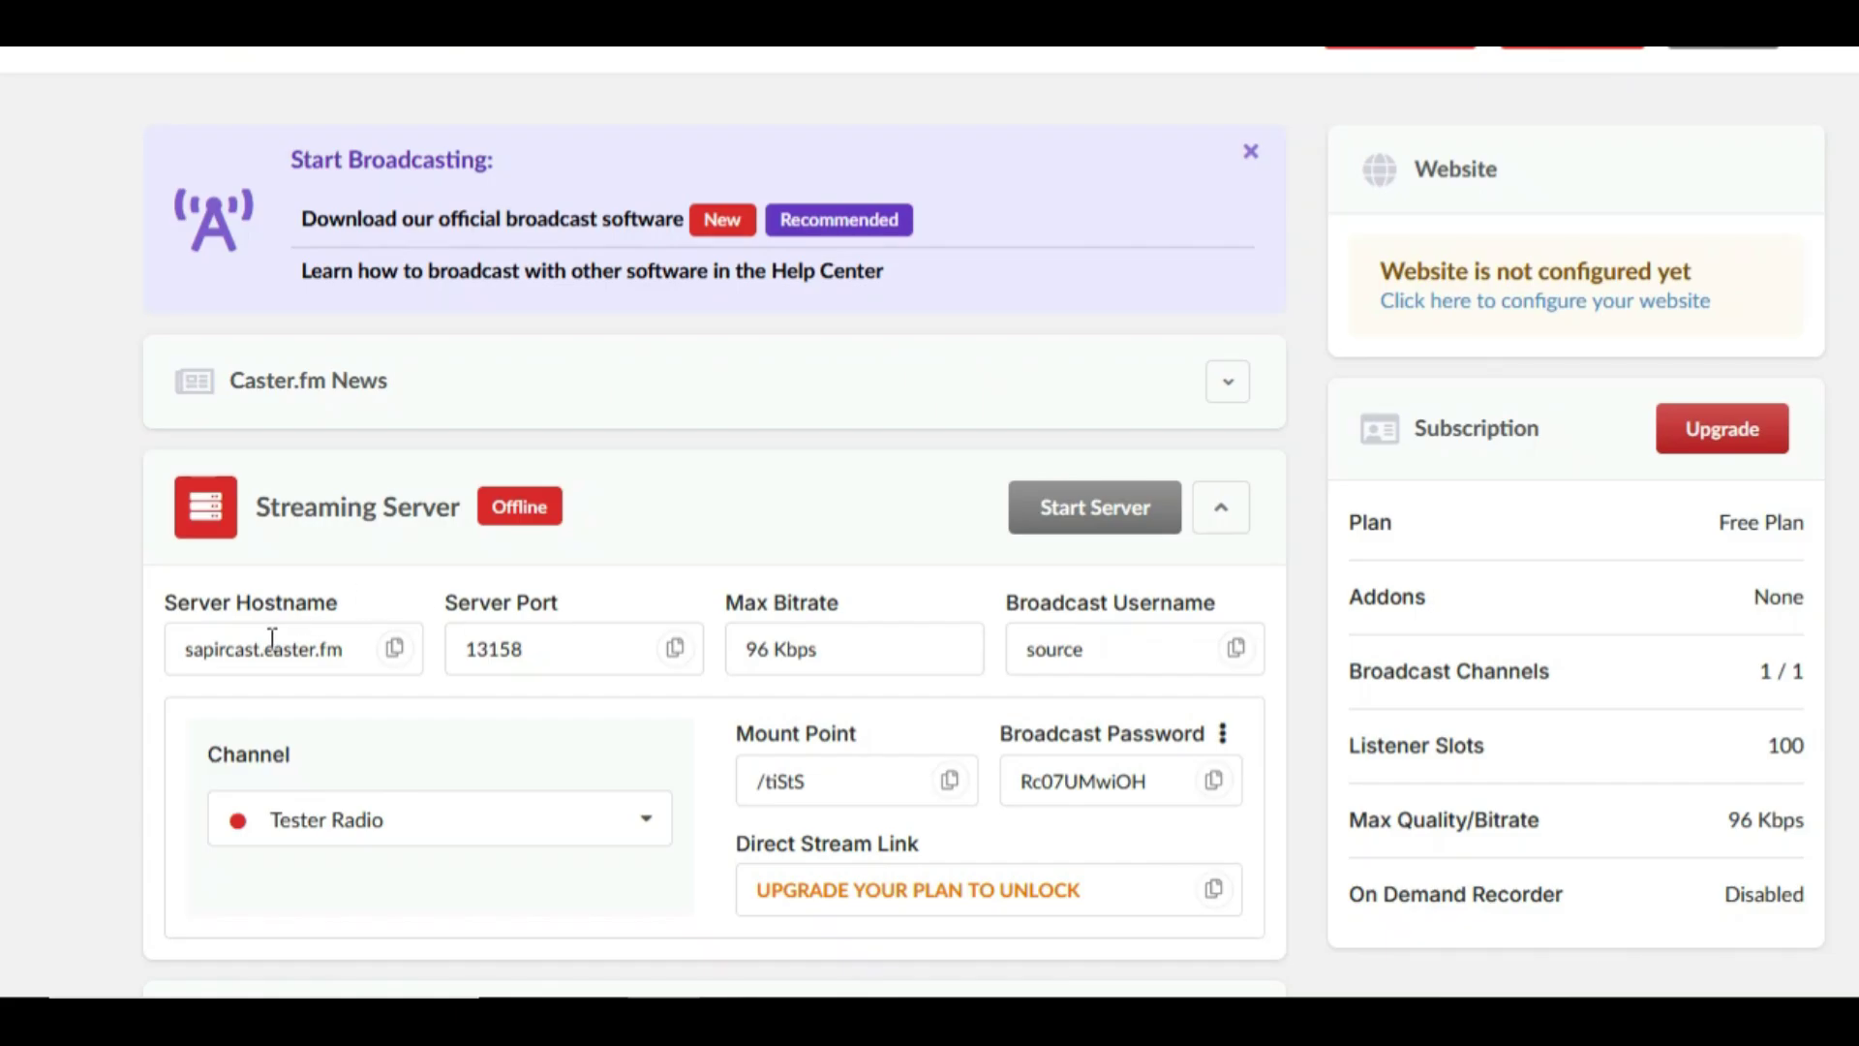
scroll(269, 621, down, 2)
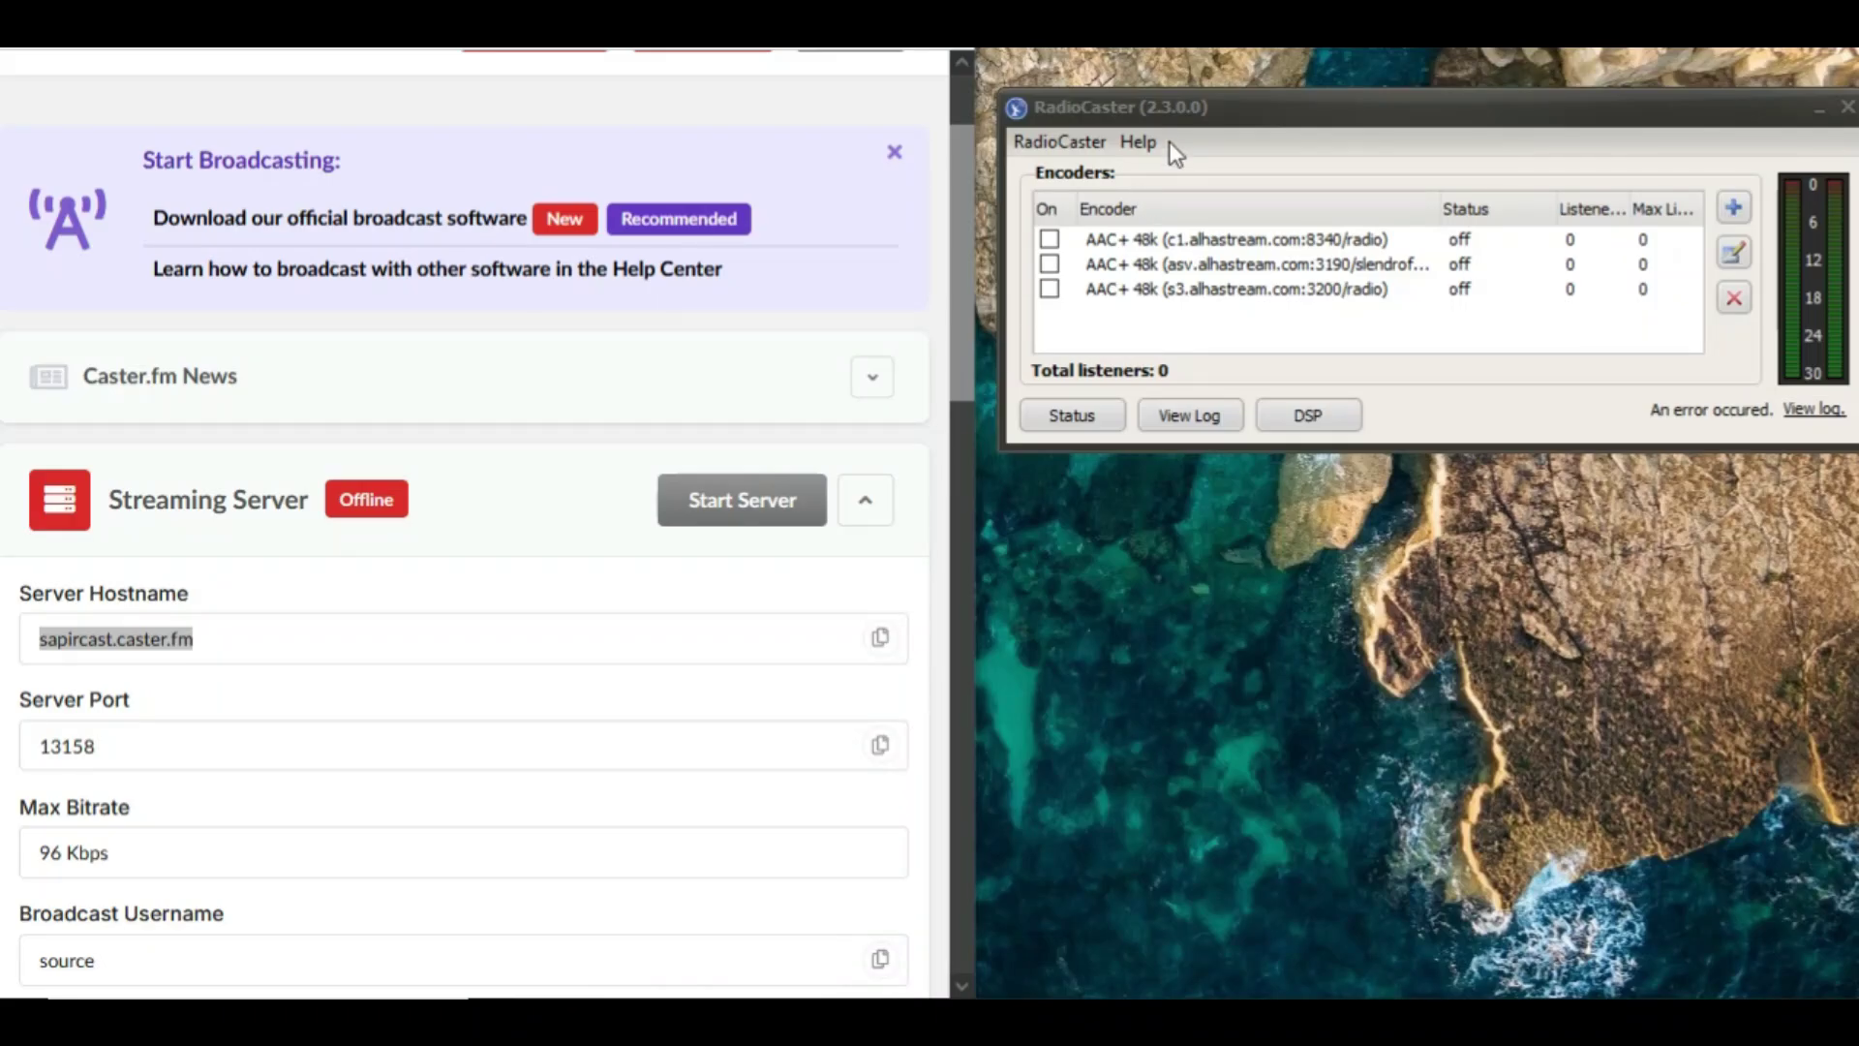
Switch to RadioCaster, add a new encoder, and choose Icecast as the server type in its Configuration Wizard
mouse_move(1175, 116)
mouse_down()
mouse_move(1135, 176)
mouse_move(1208, 102)
mouse_move(1193, 97)
mouse_up()
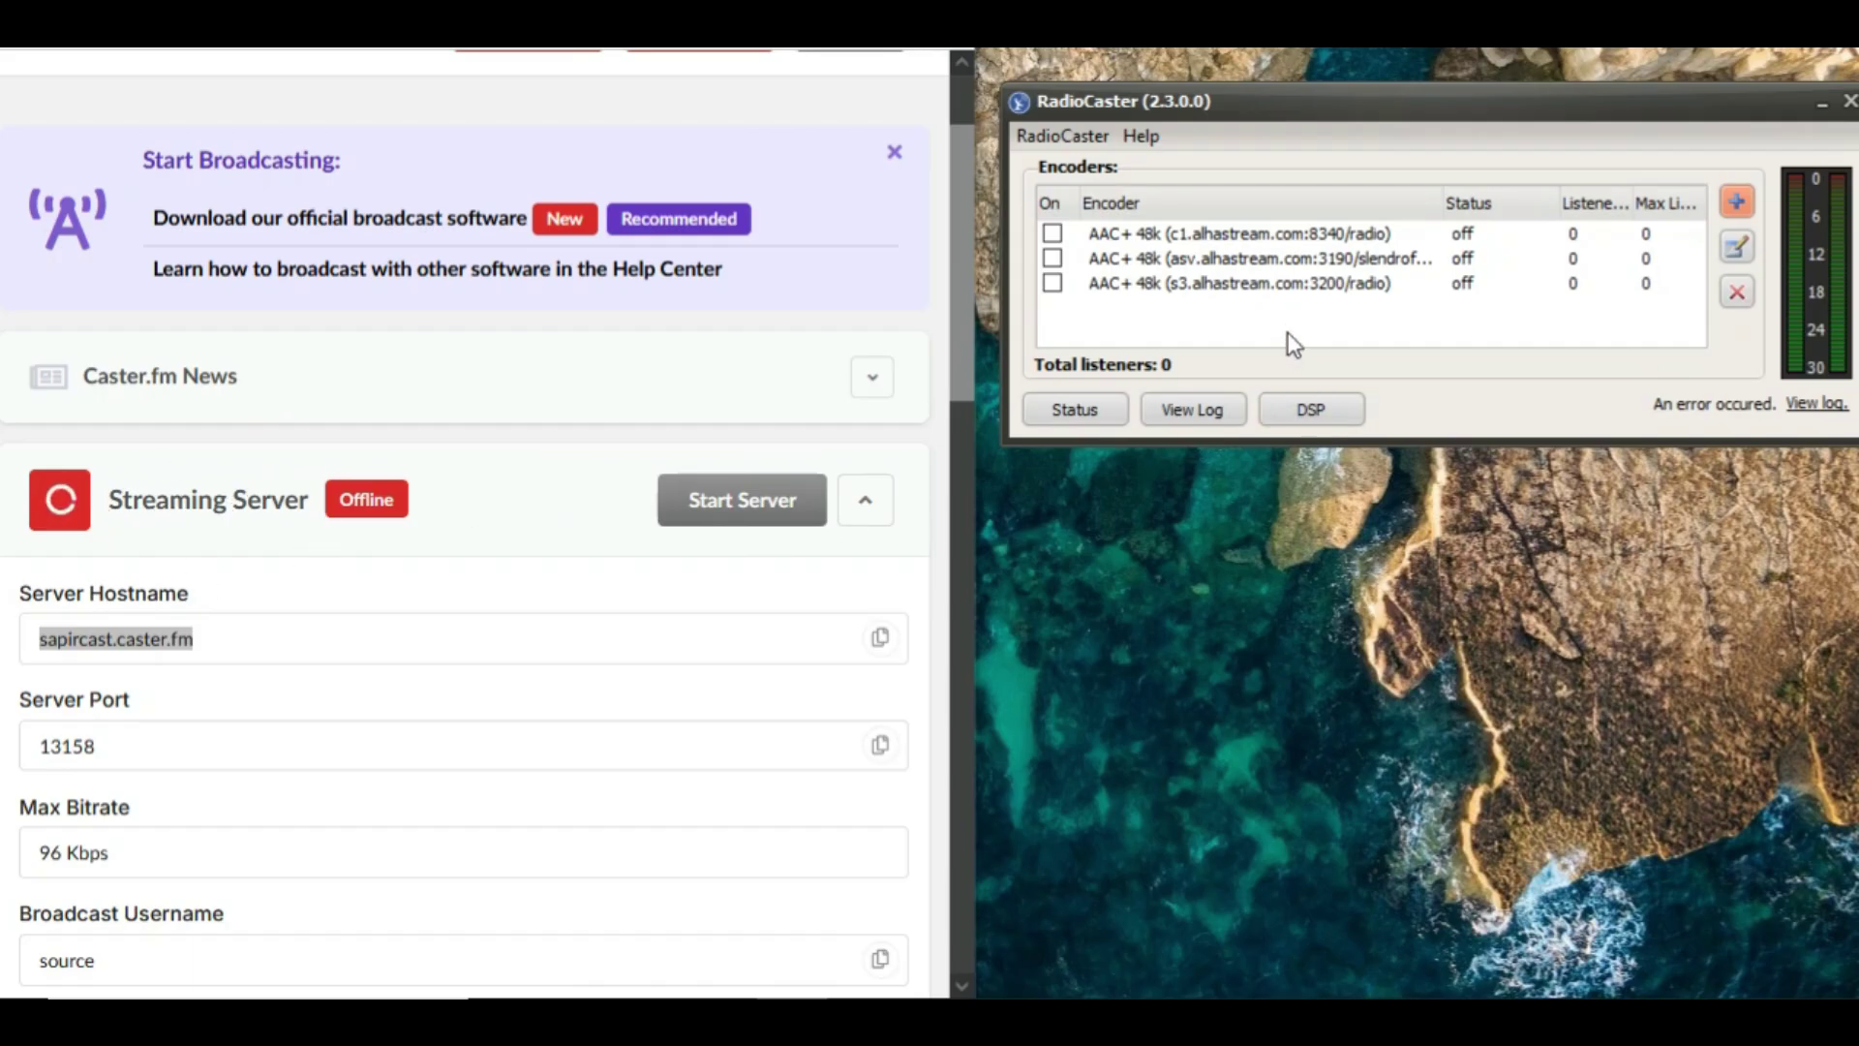
click(1738, 201)
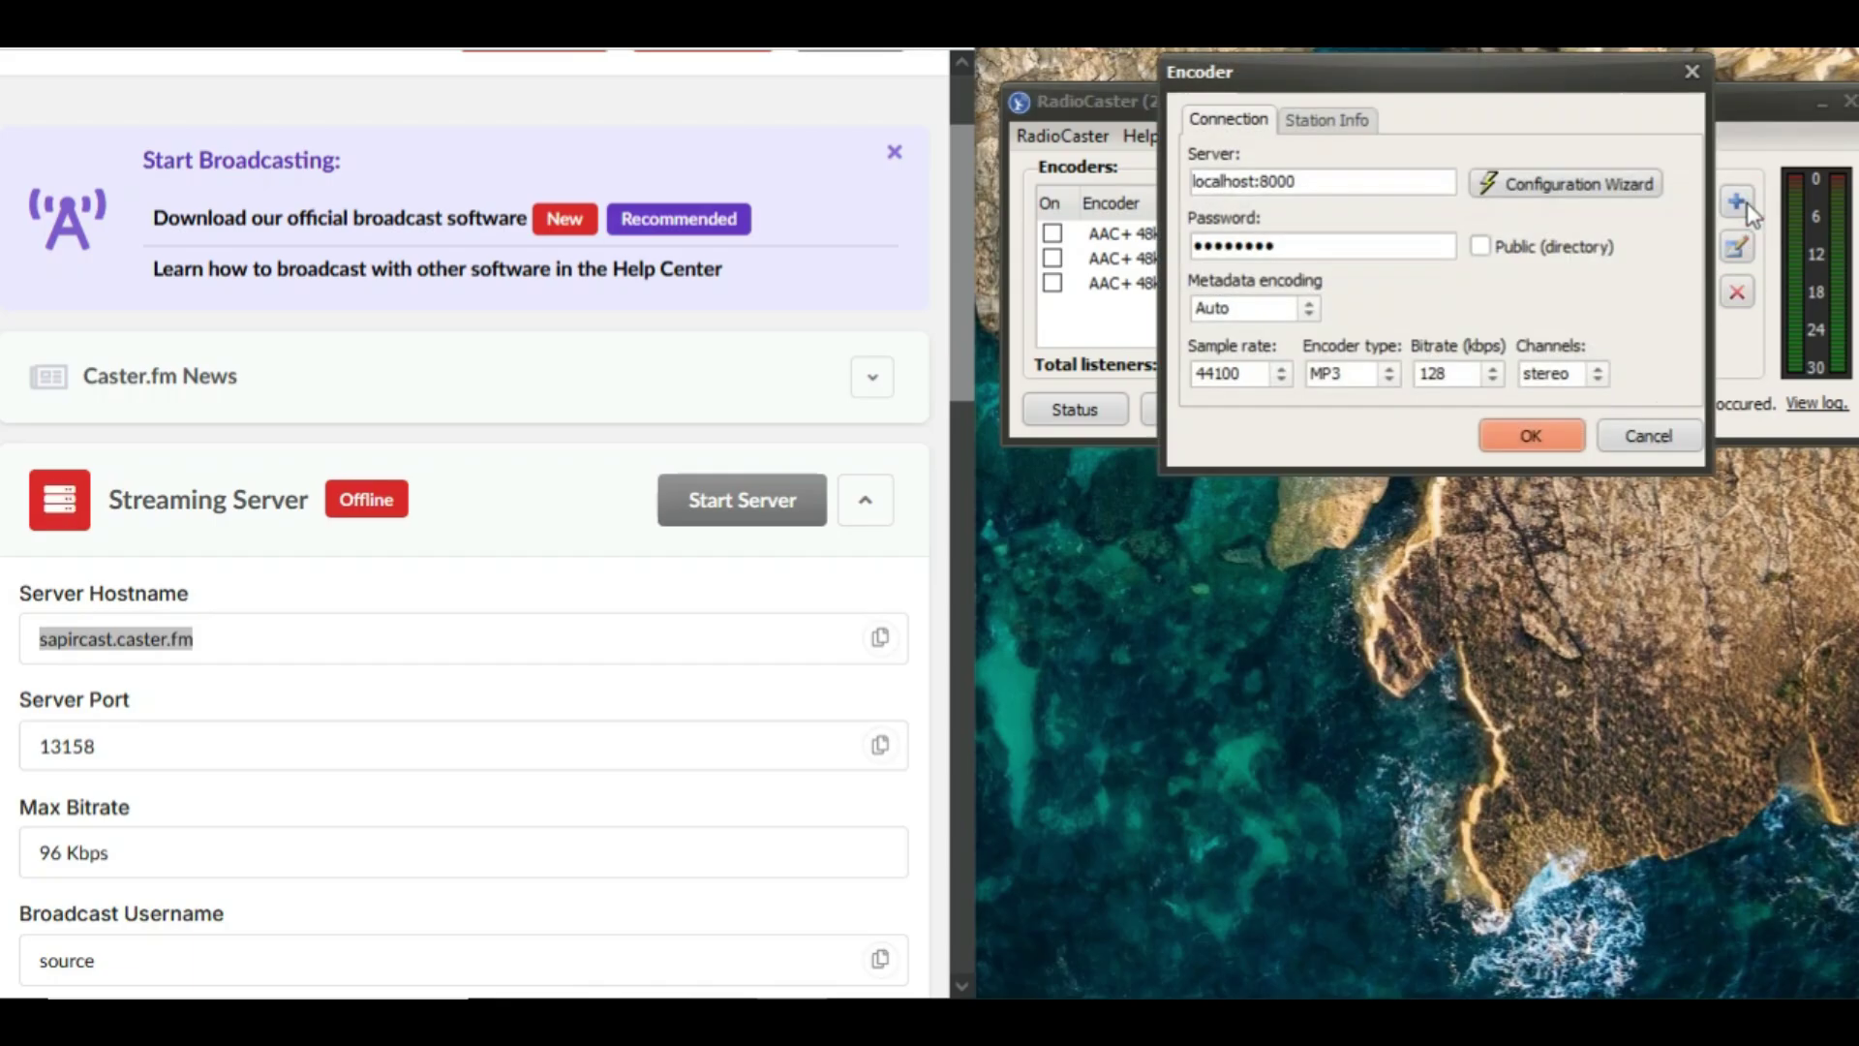
drag(1322, 89, 1331, 260)
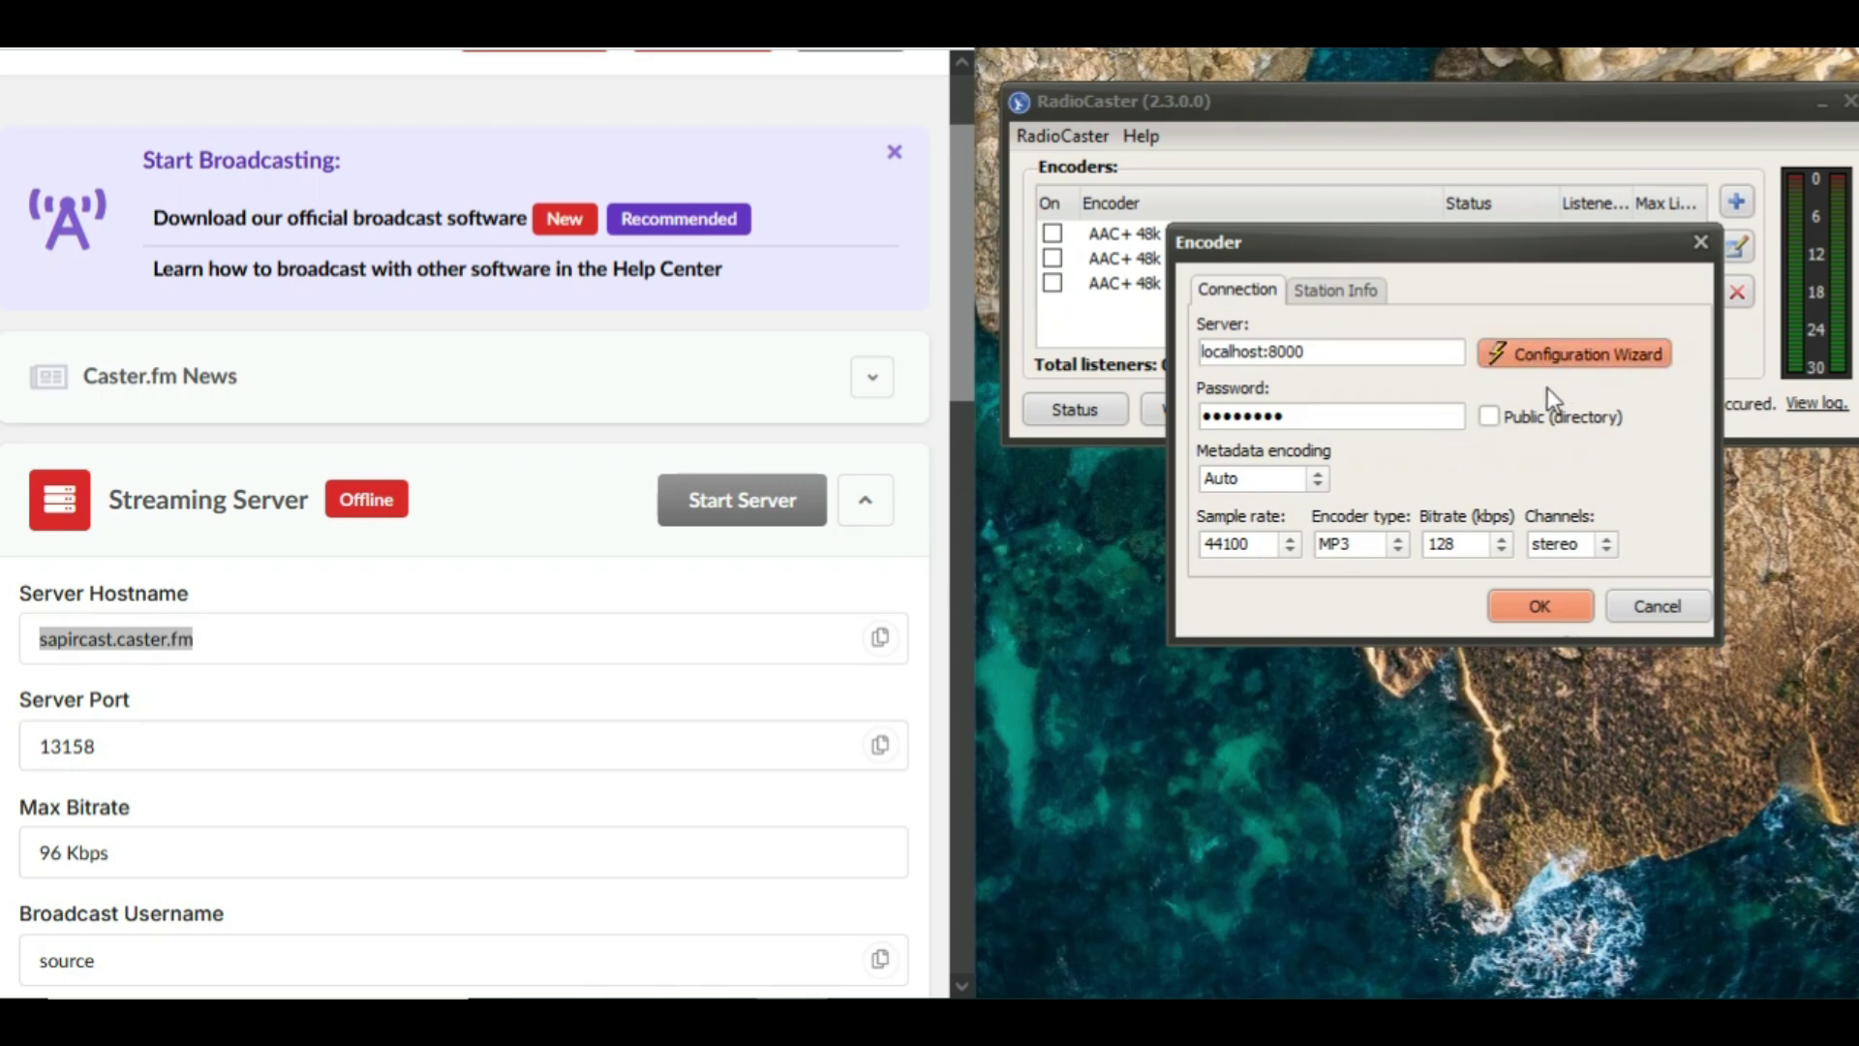
click(1571, 359)
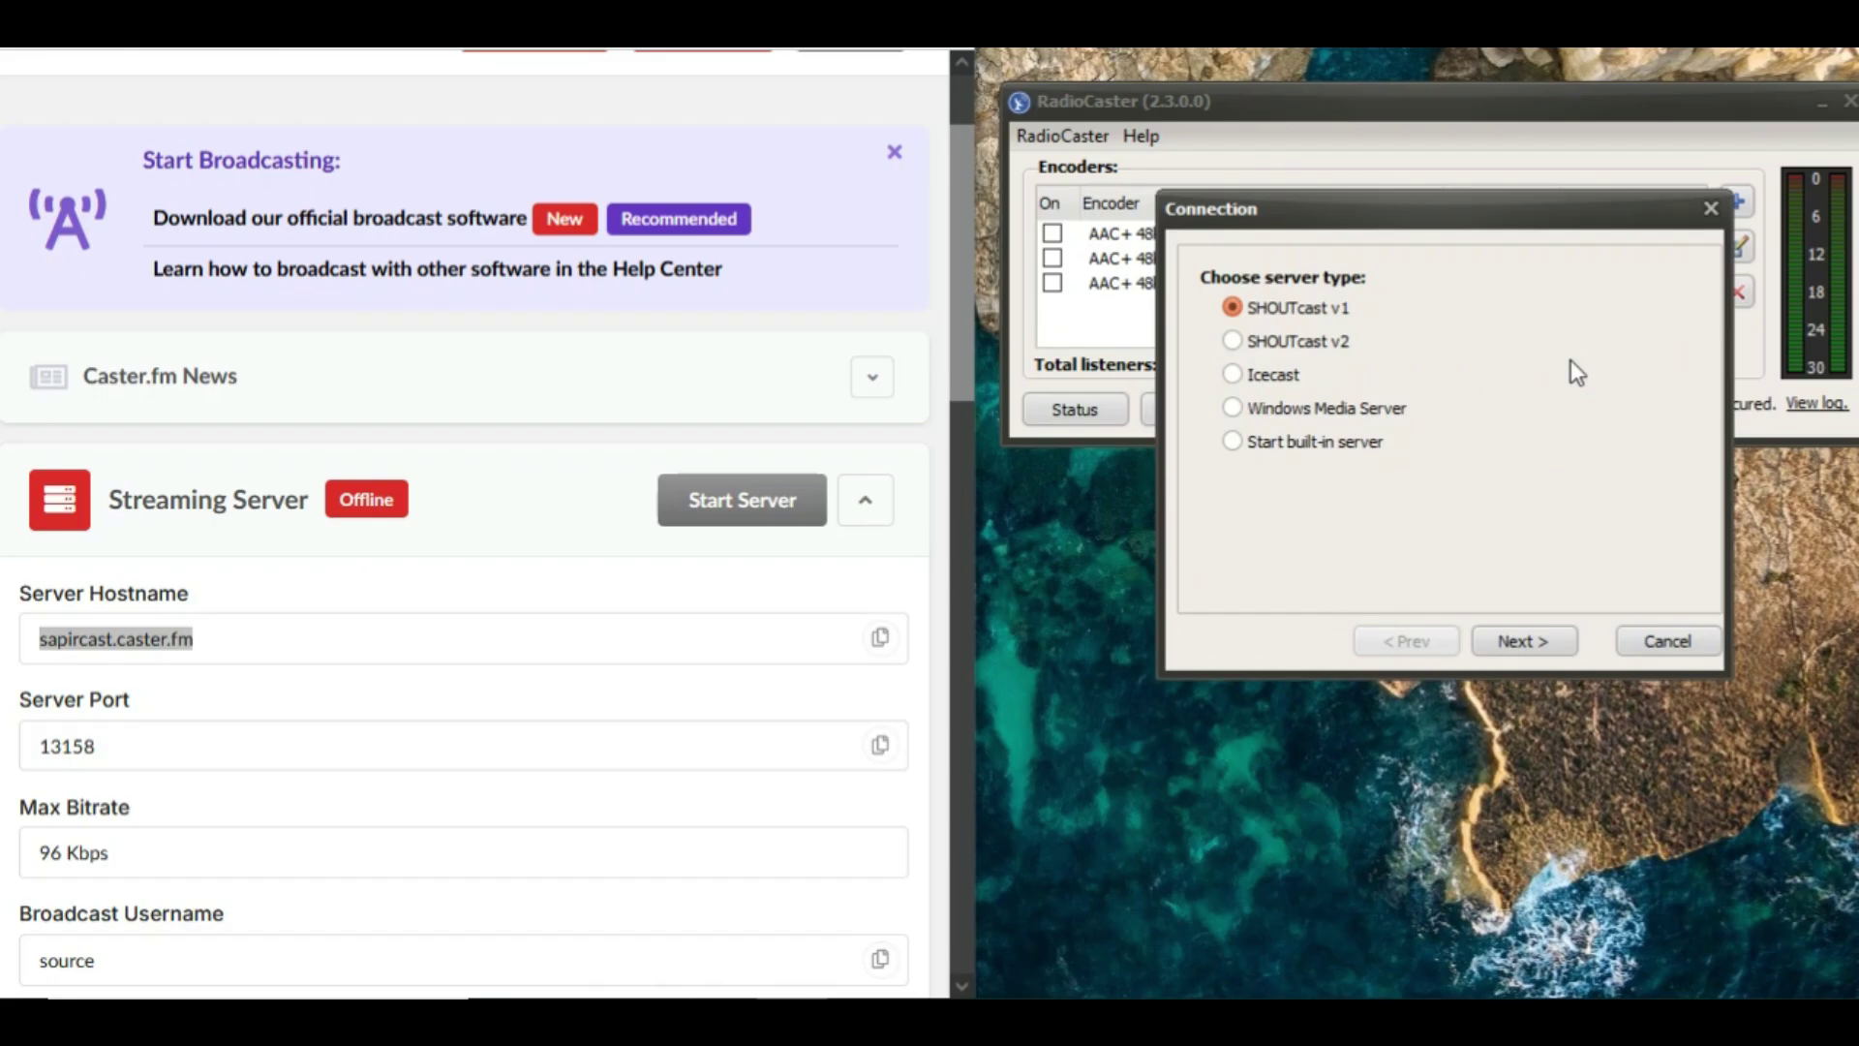
click(1233, 376)
click(1540, 644)
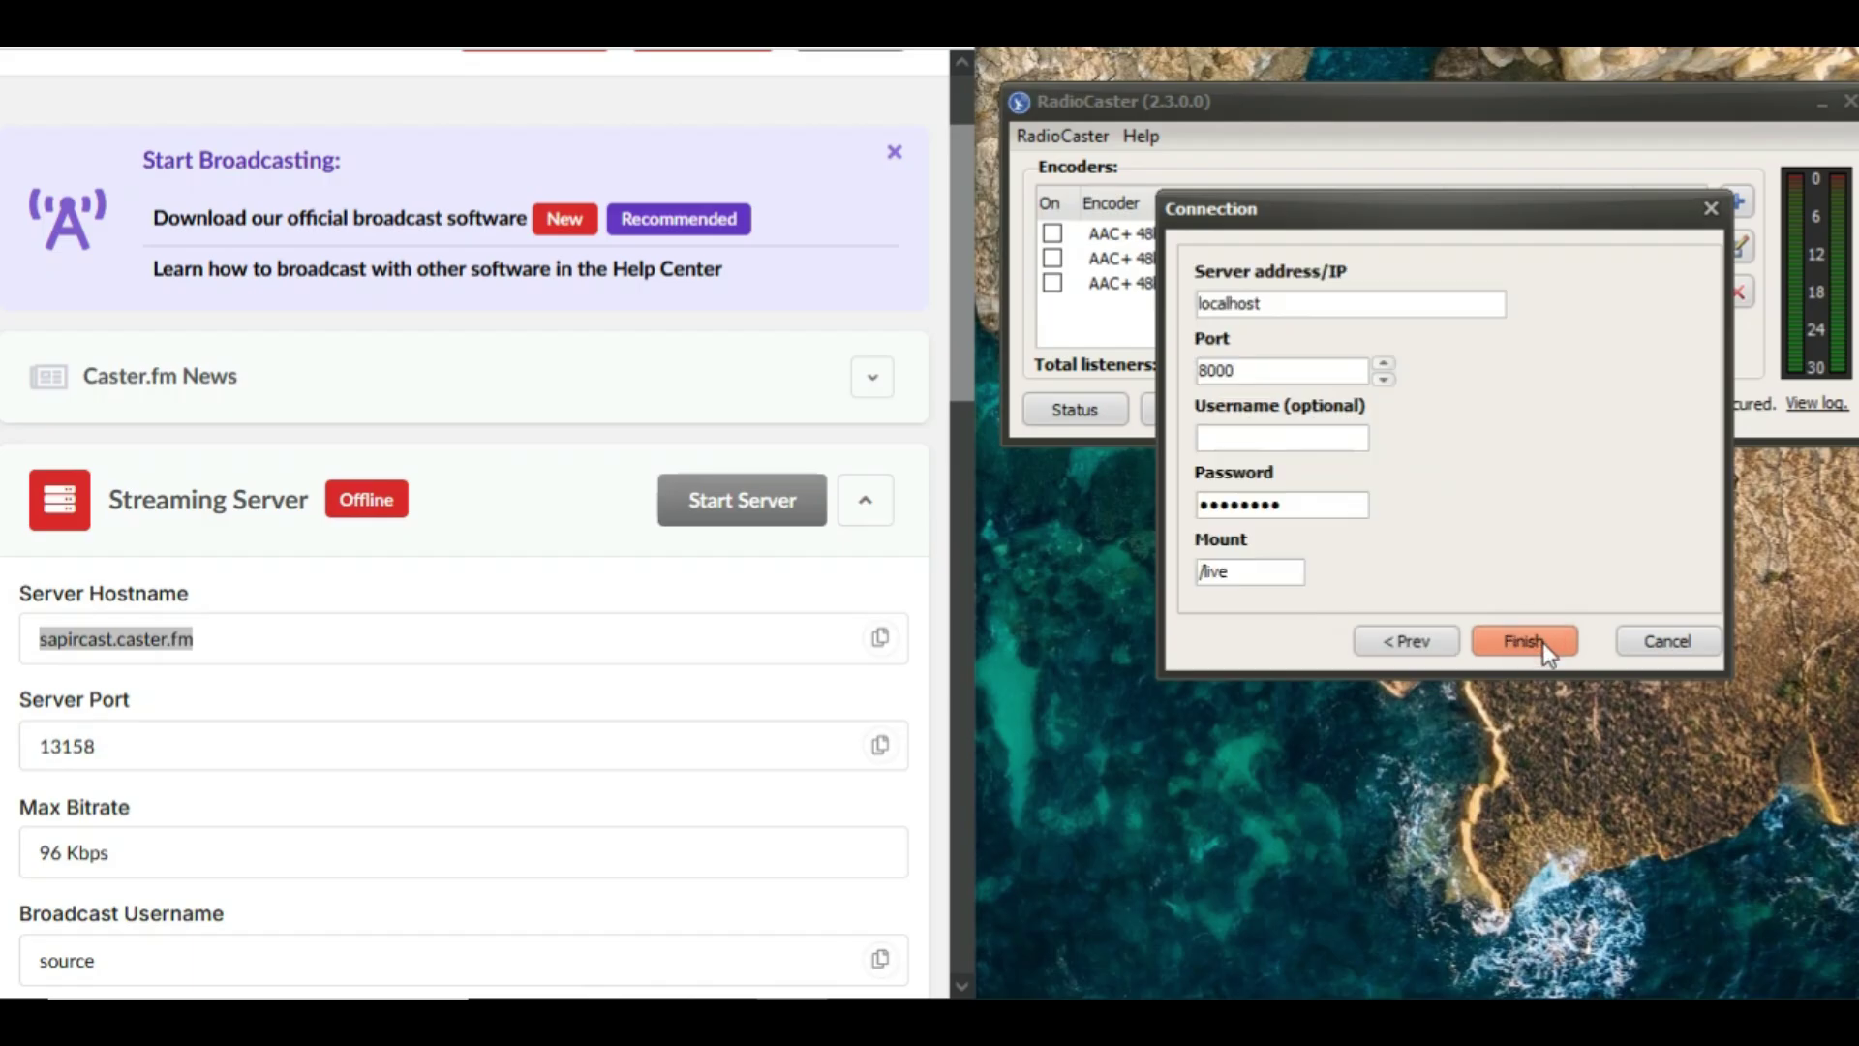
drag(1313, 224, 1401, 156)
drag(1398, 246, 1288, 368)
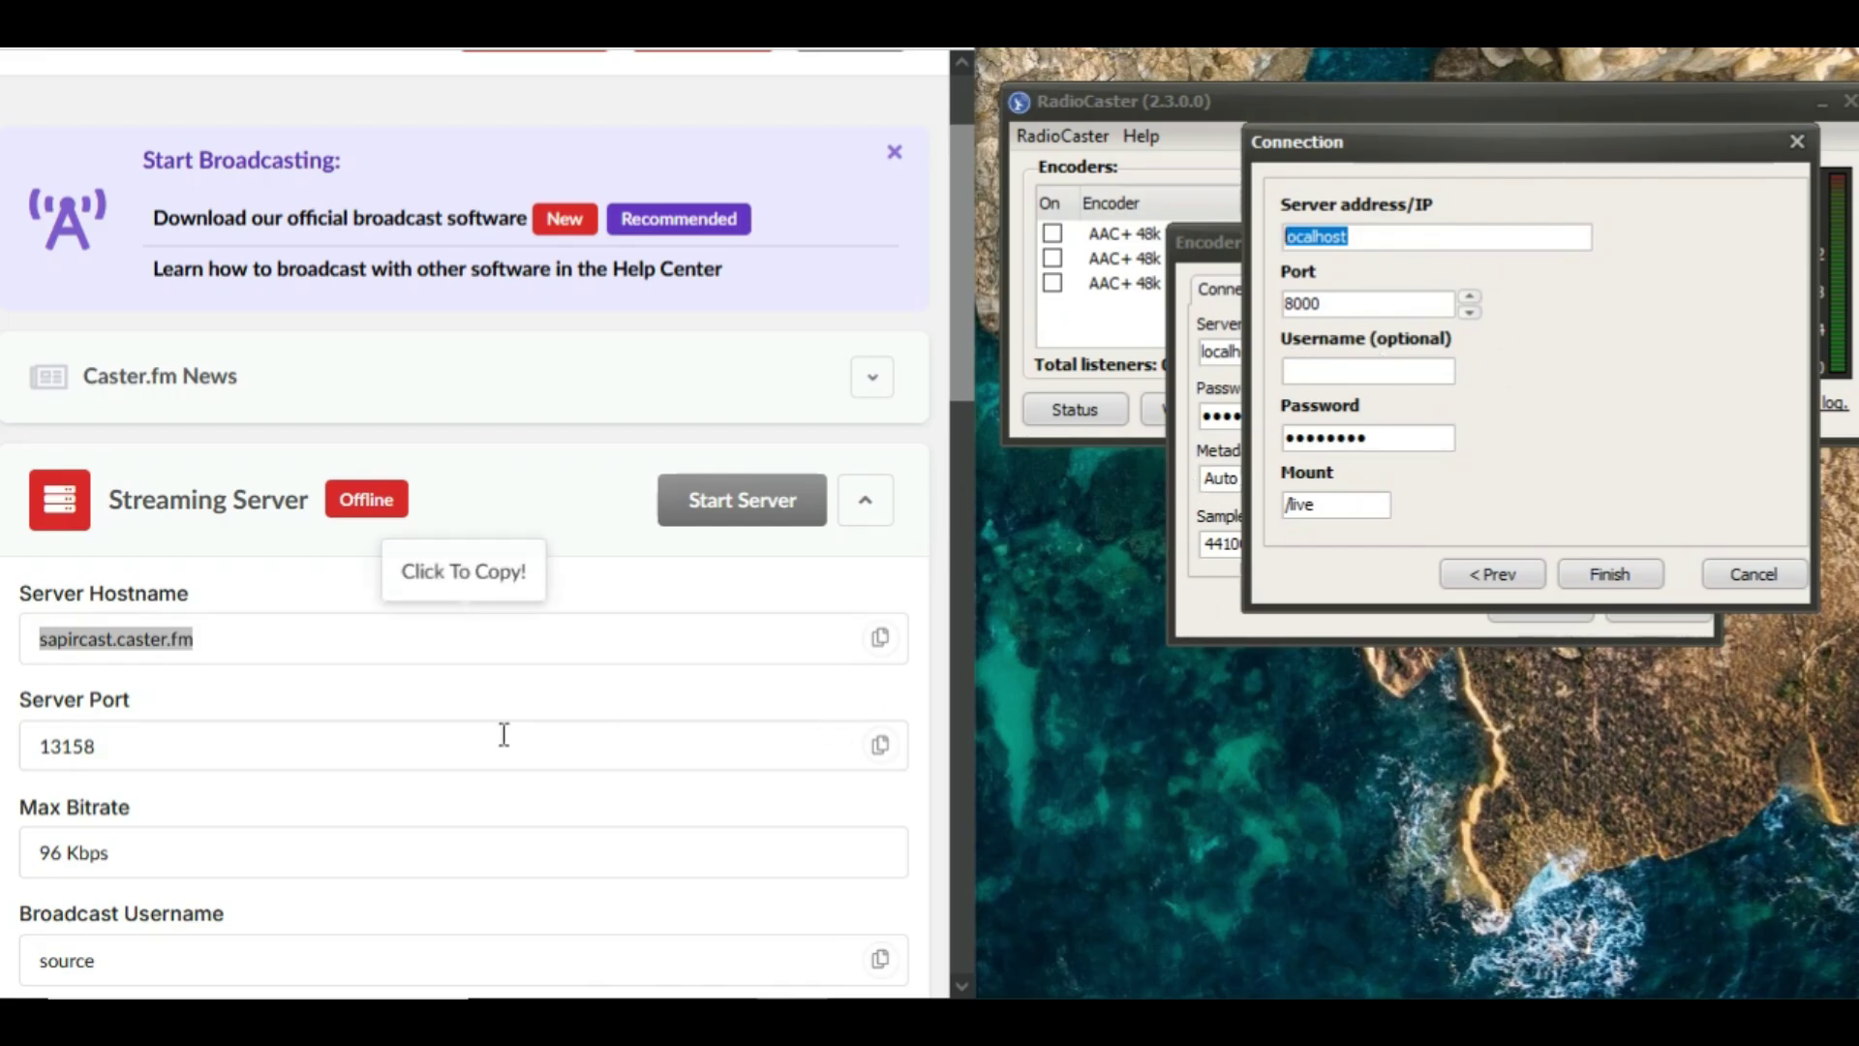
click(865, 500)
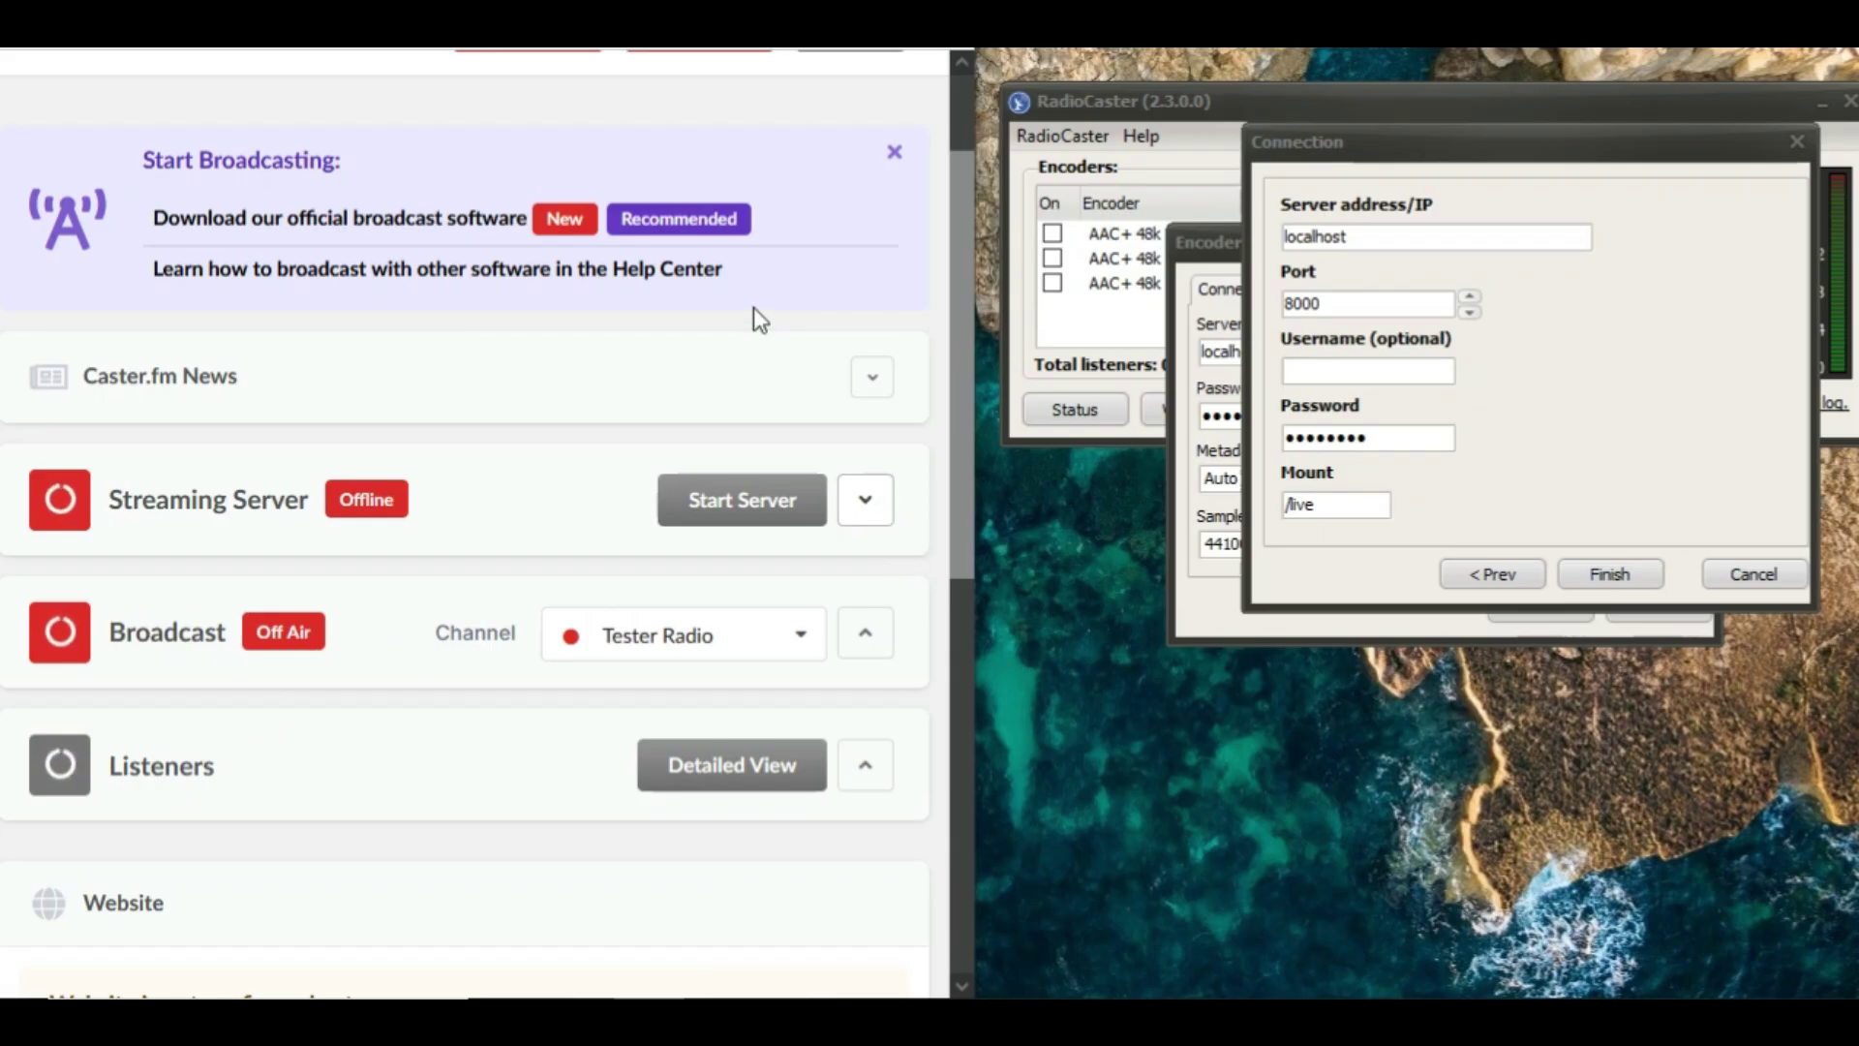
scroll(906, 381, up, 2)
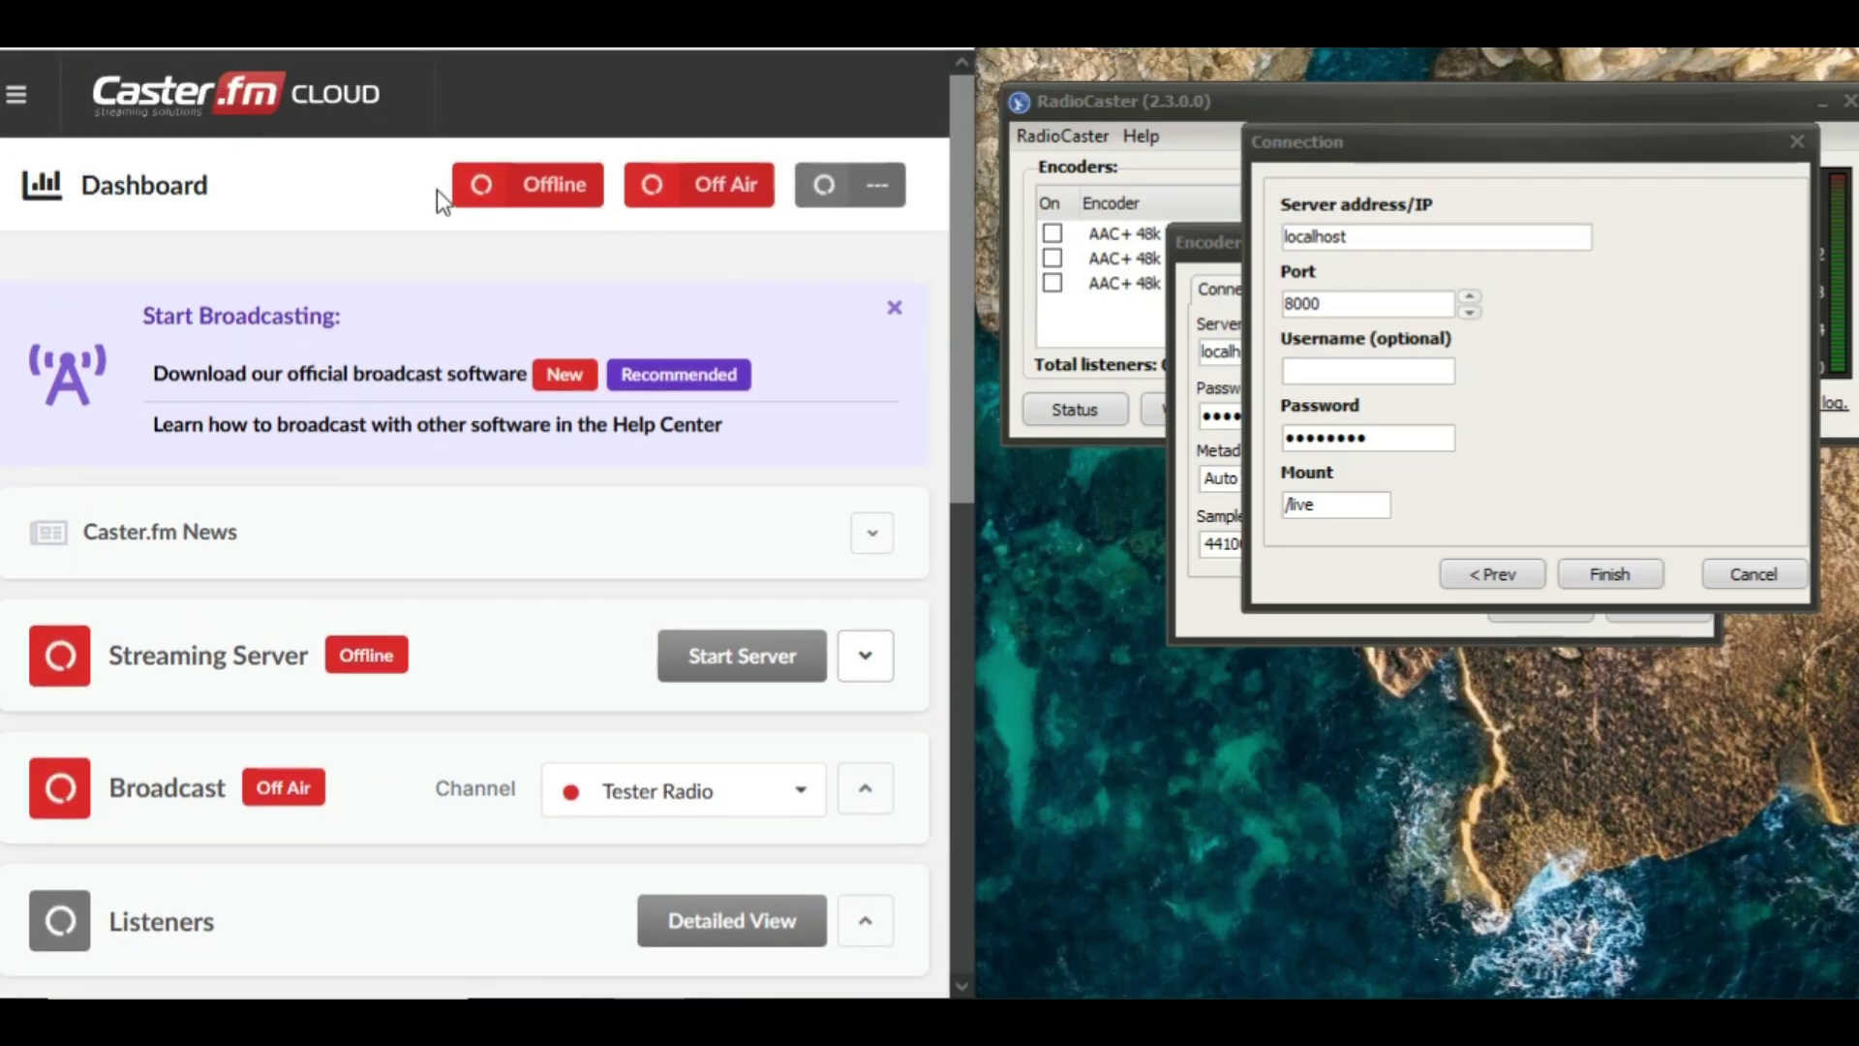
click(866, 661)
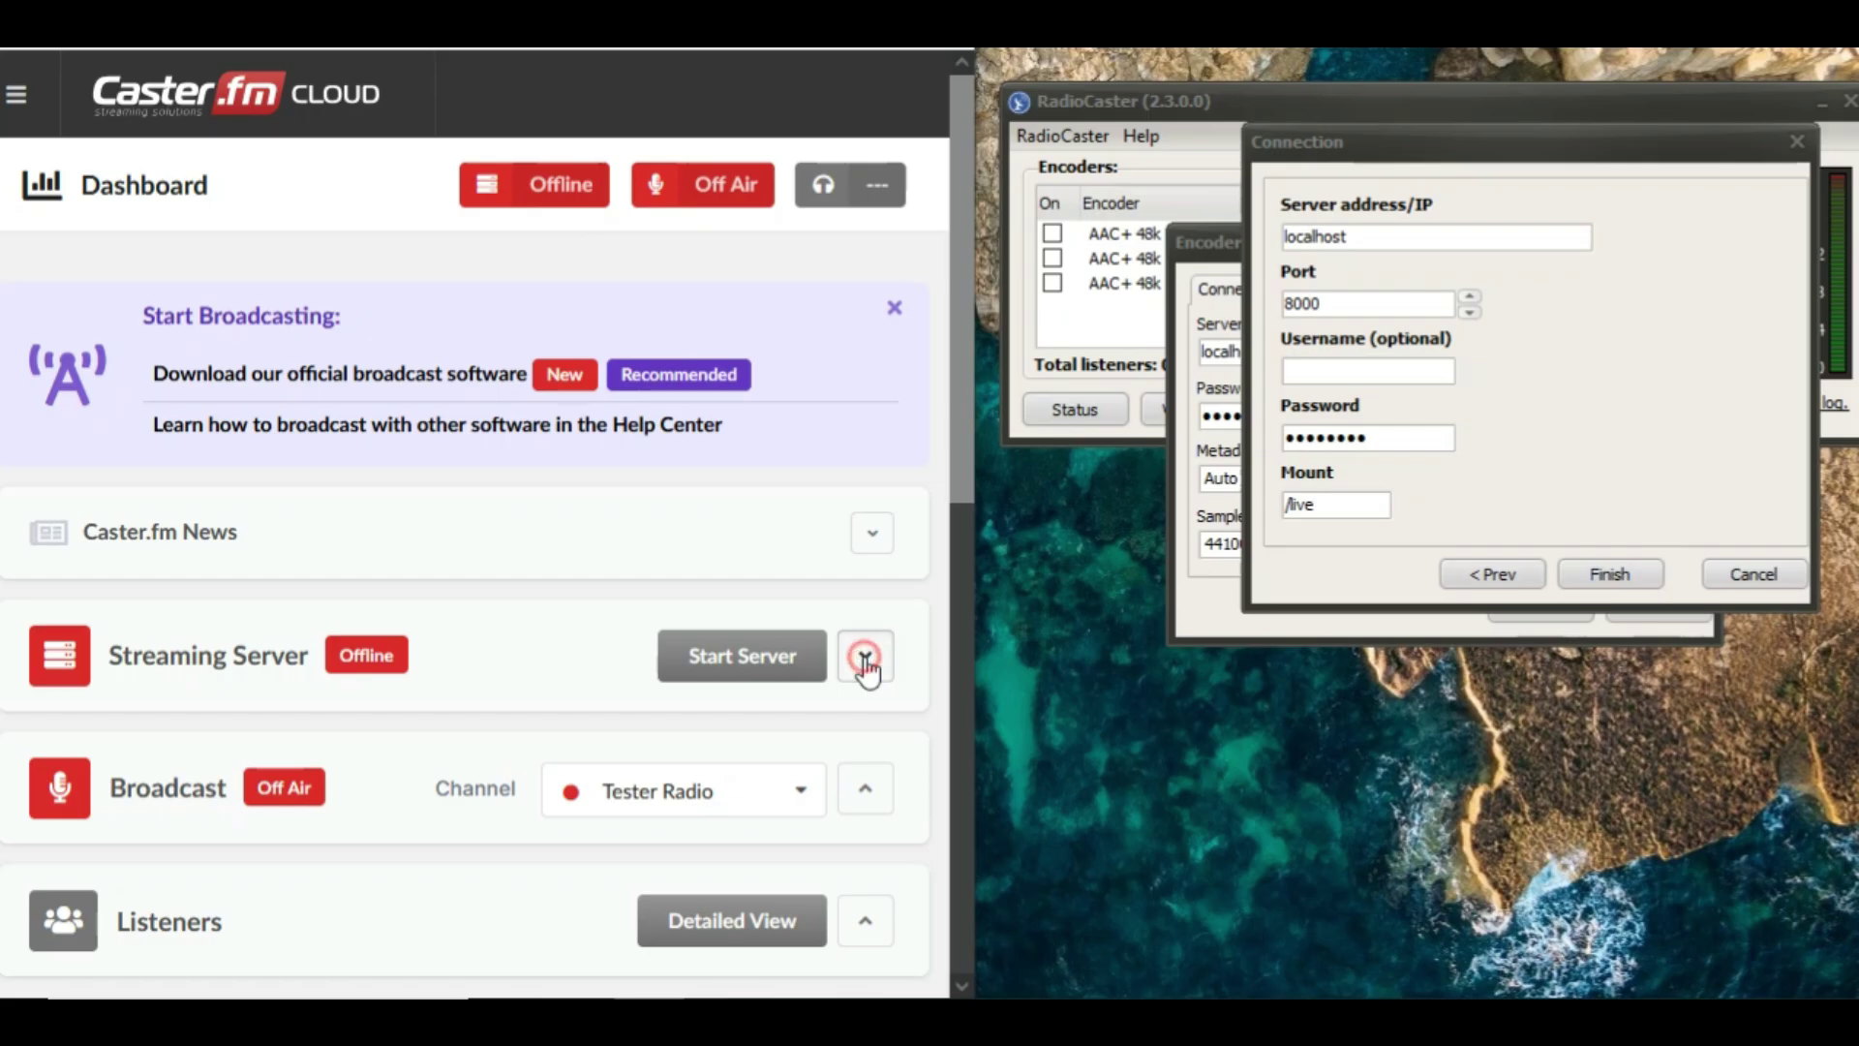
scroll(403, 689, down, 2)
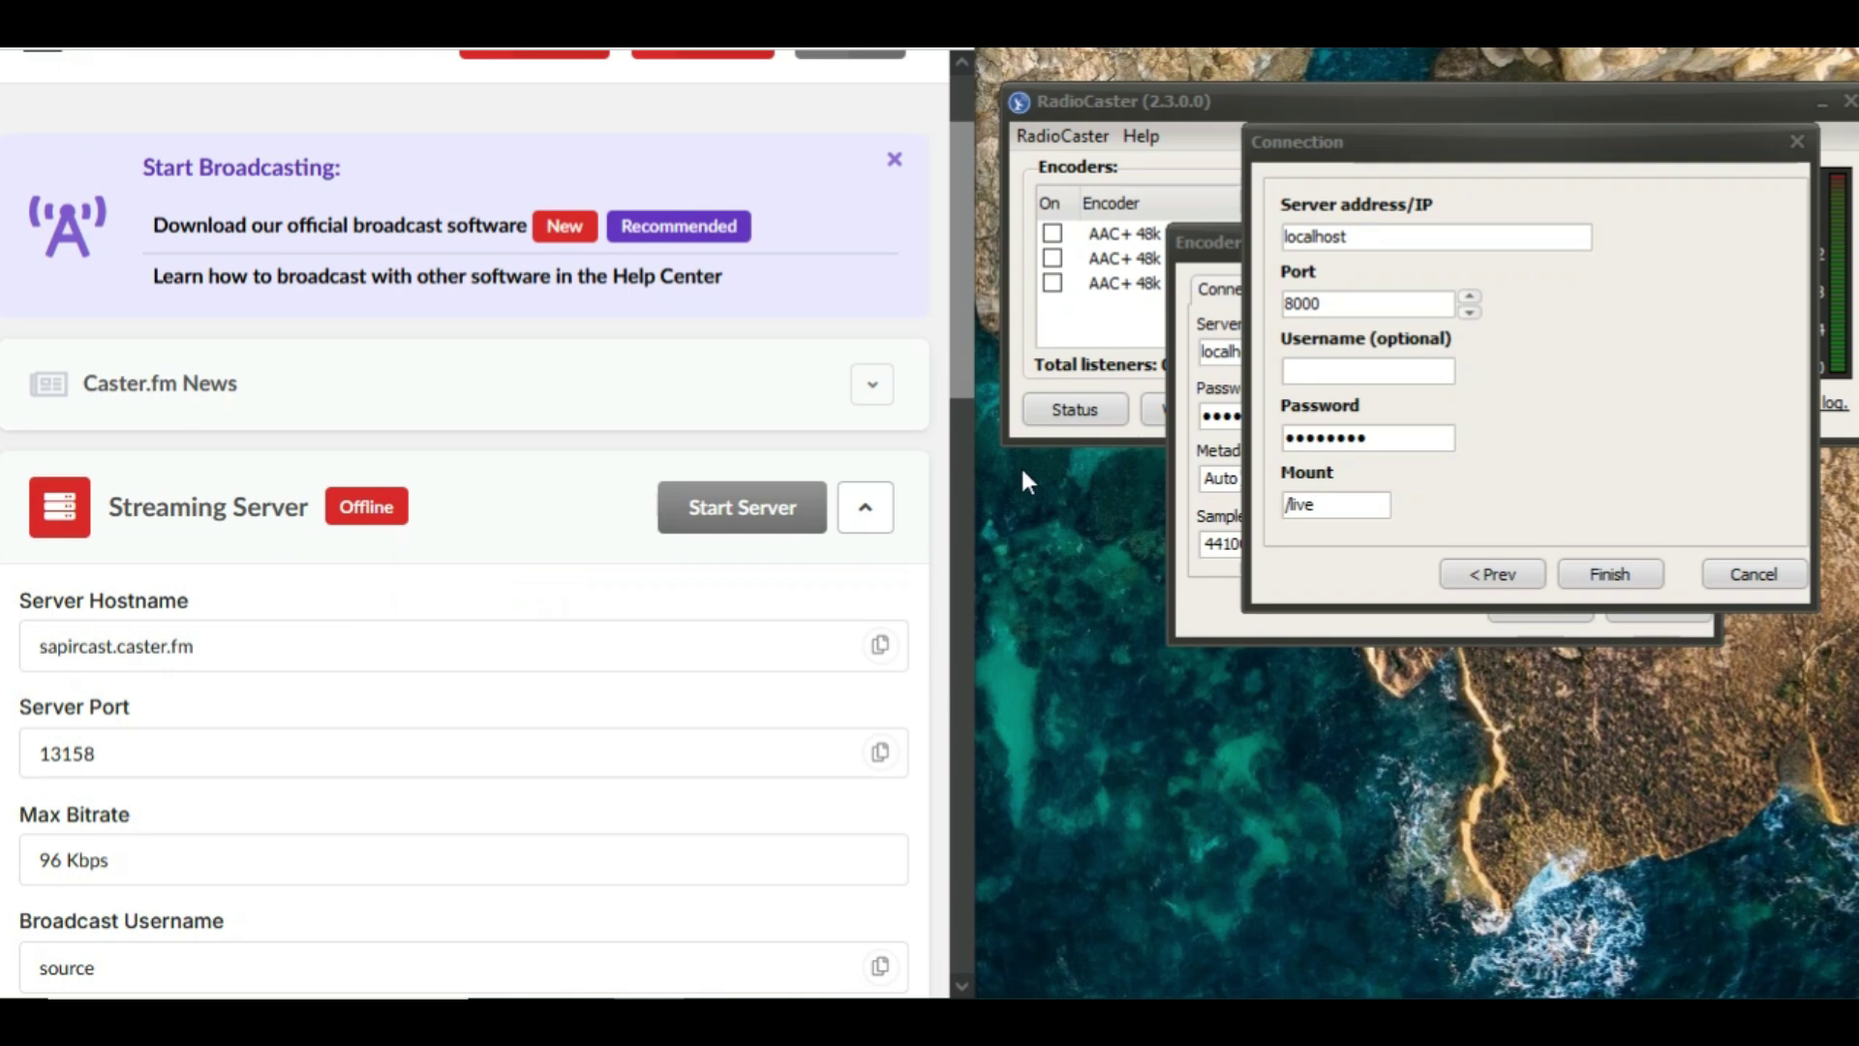
Copy the server hostname sapircast.caster.fm from the Caster.fm dashboard into the encoder connection's server address
click(883, 646)
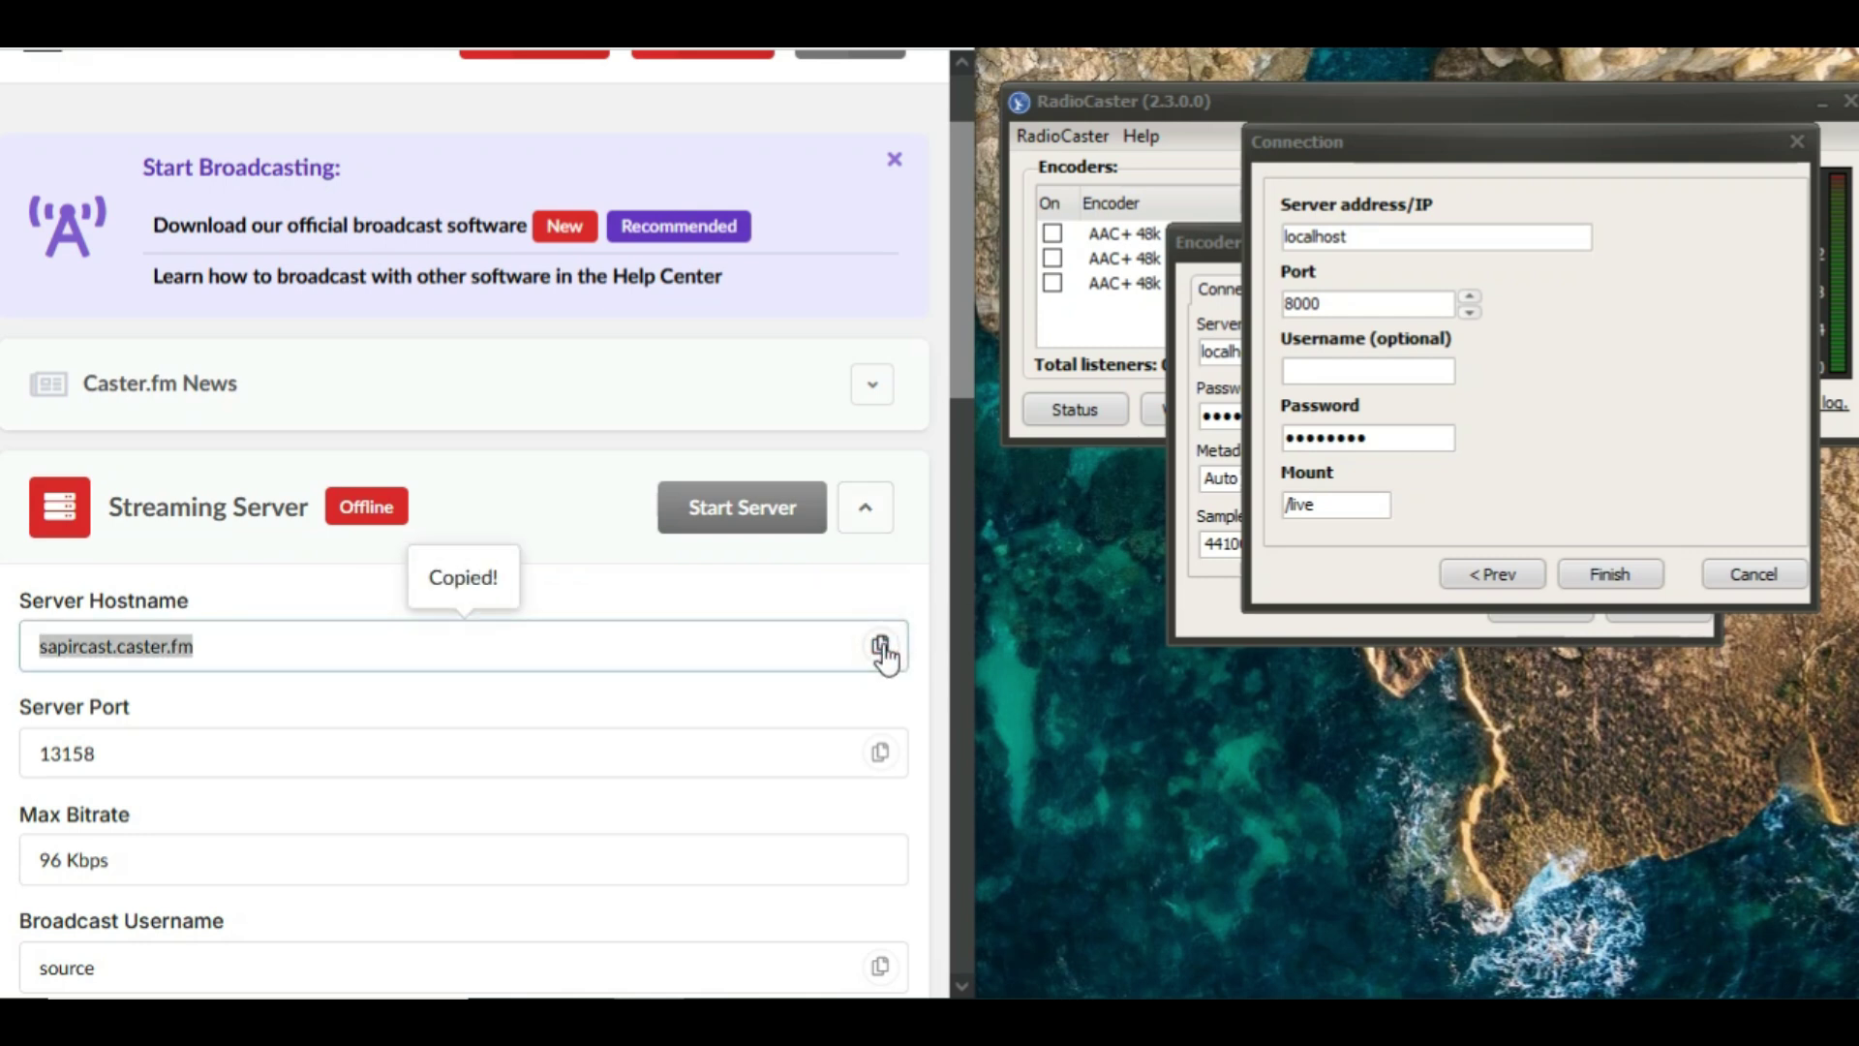
drag(1384, 236, 1269, 228)
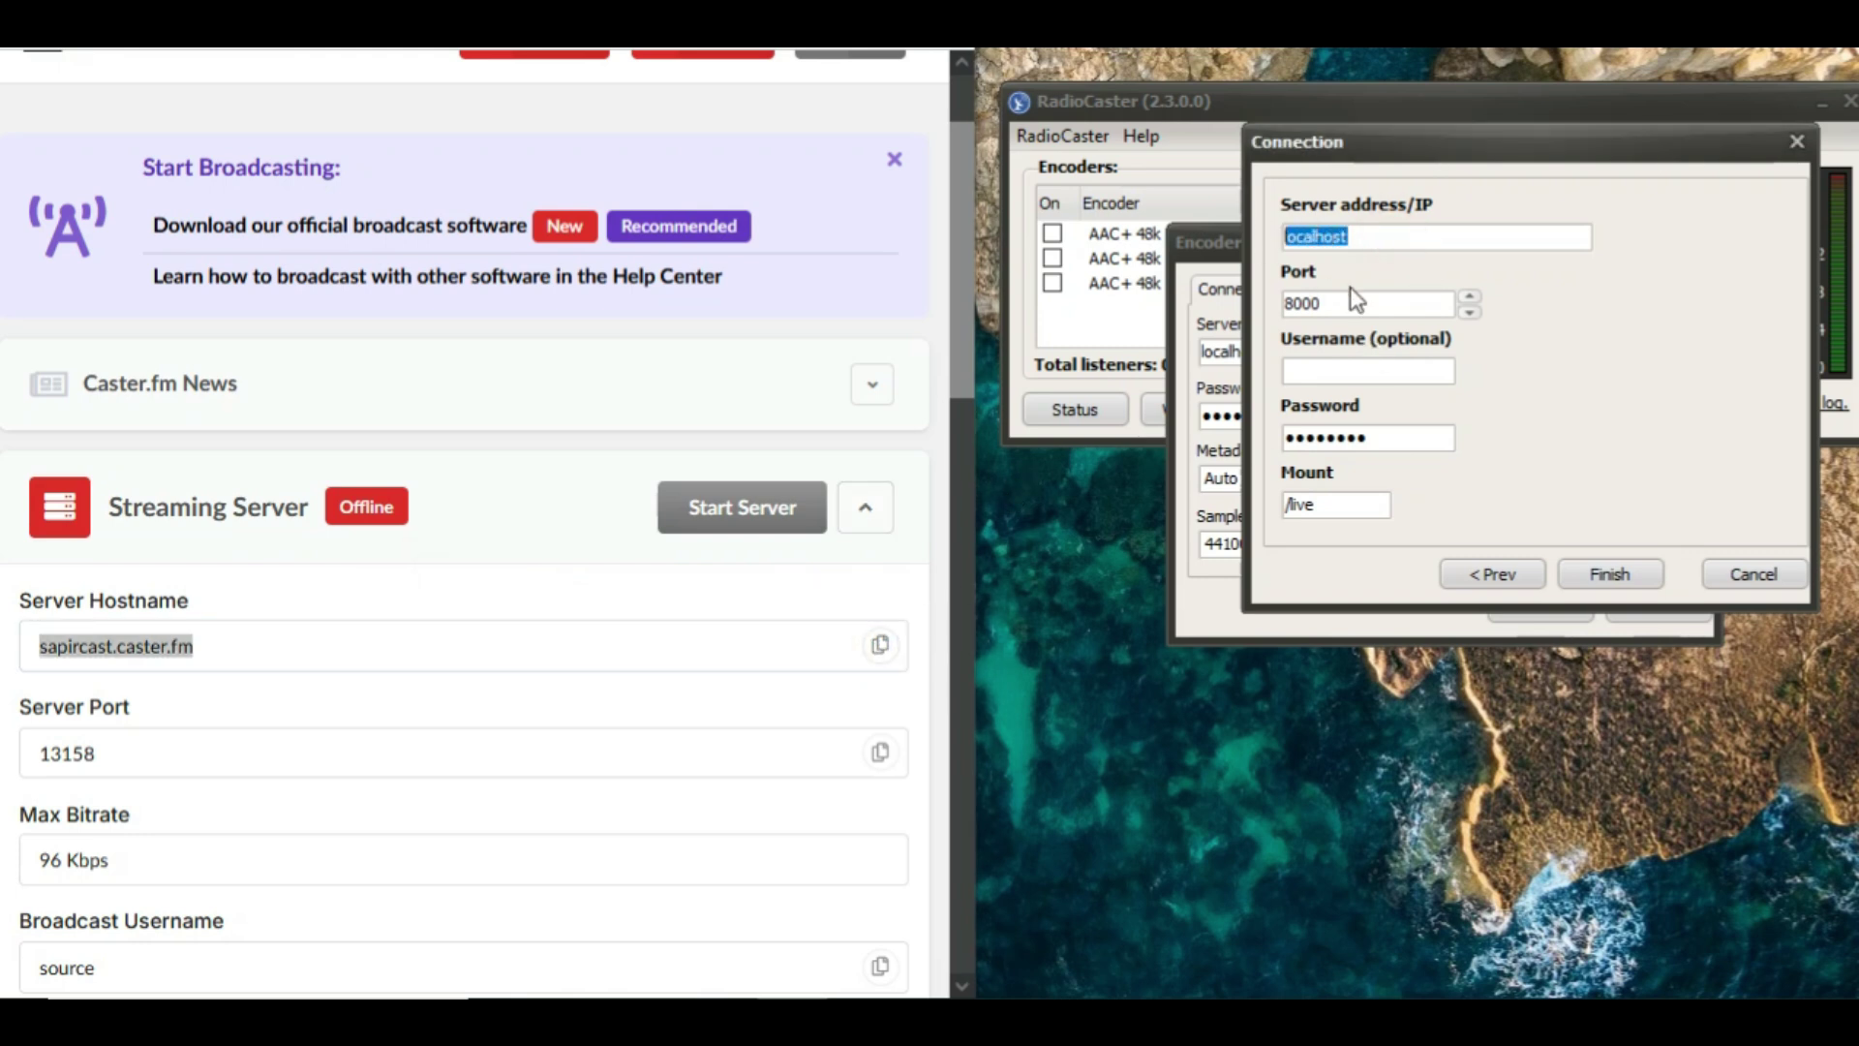
key(ctrl+v)
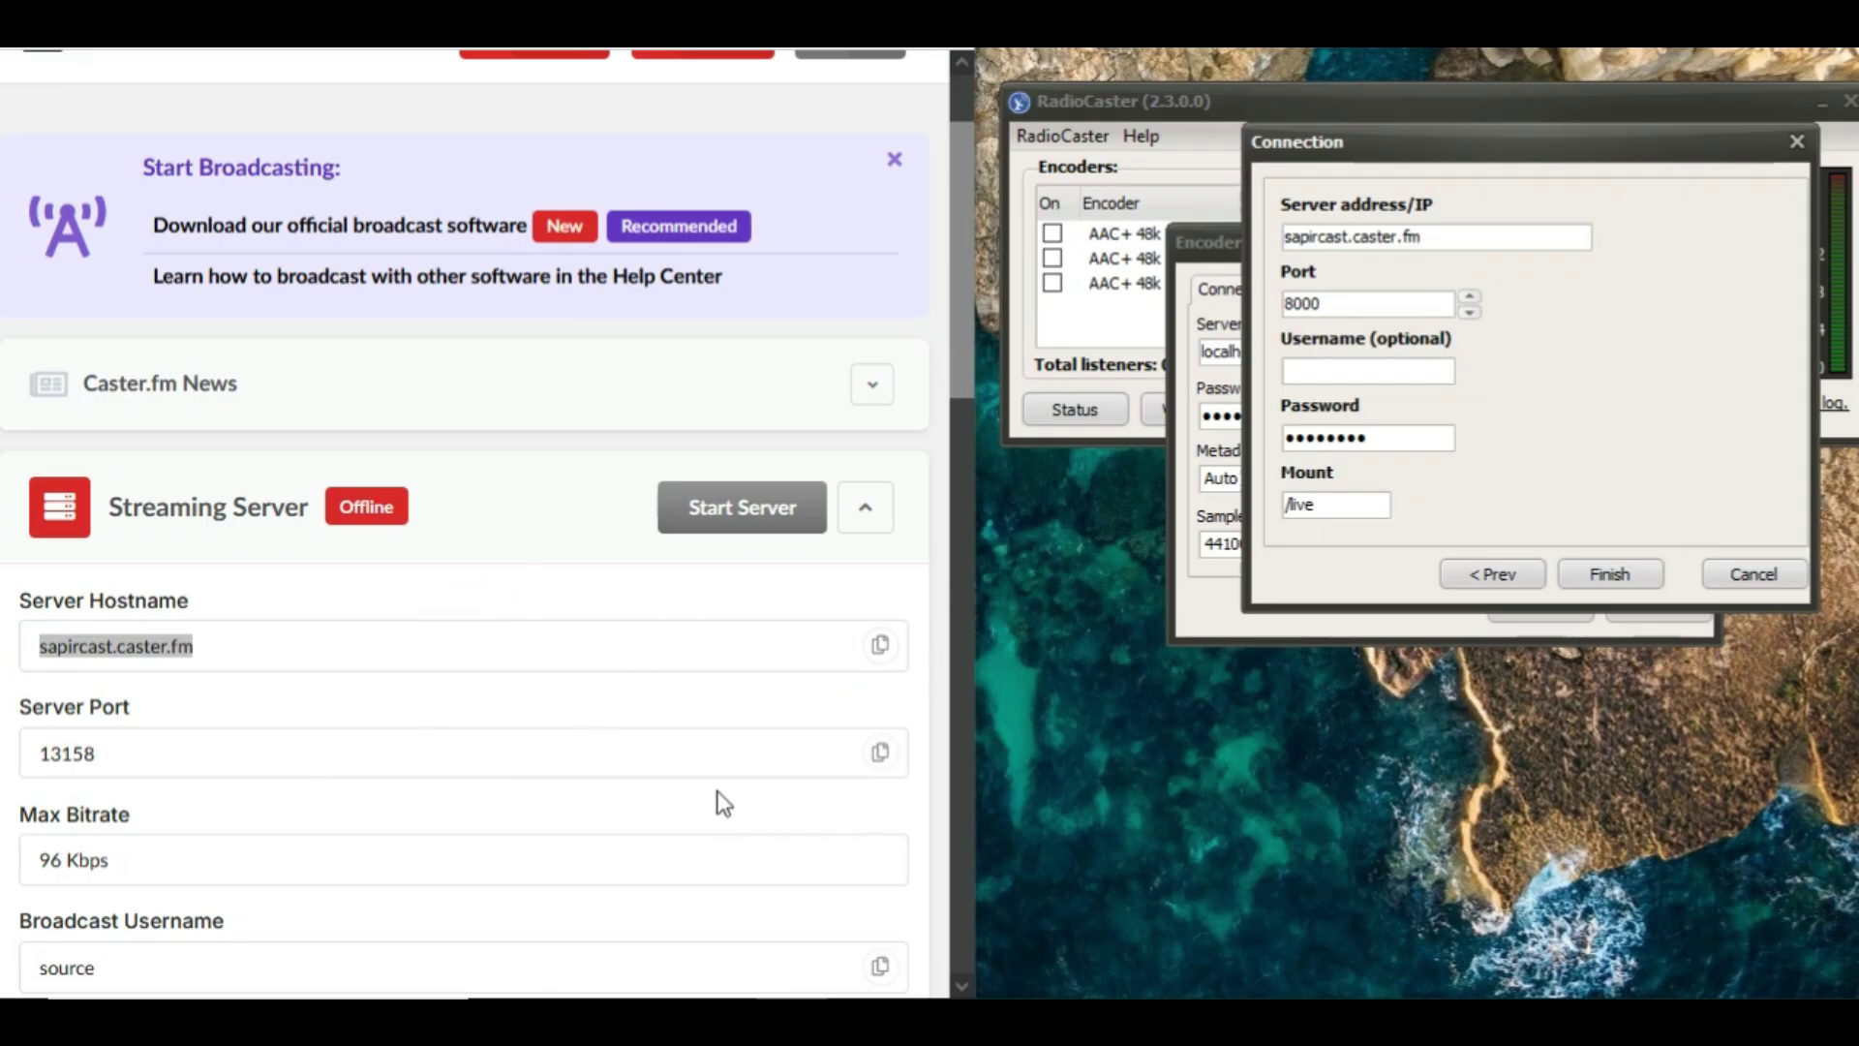
Copy the server port 13158 and the broadcast username source from the Caster.fm dashboard into the encoder's connection settings
click(879, 752)
drag(1353, 303, 1258, 323)
key(ctrl+v)
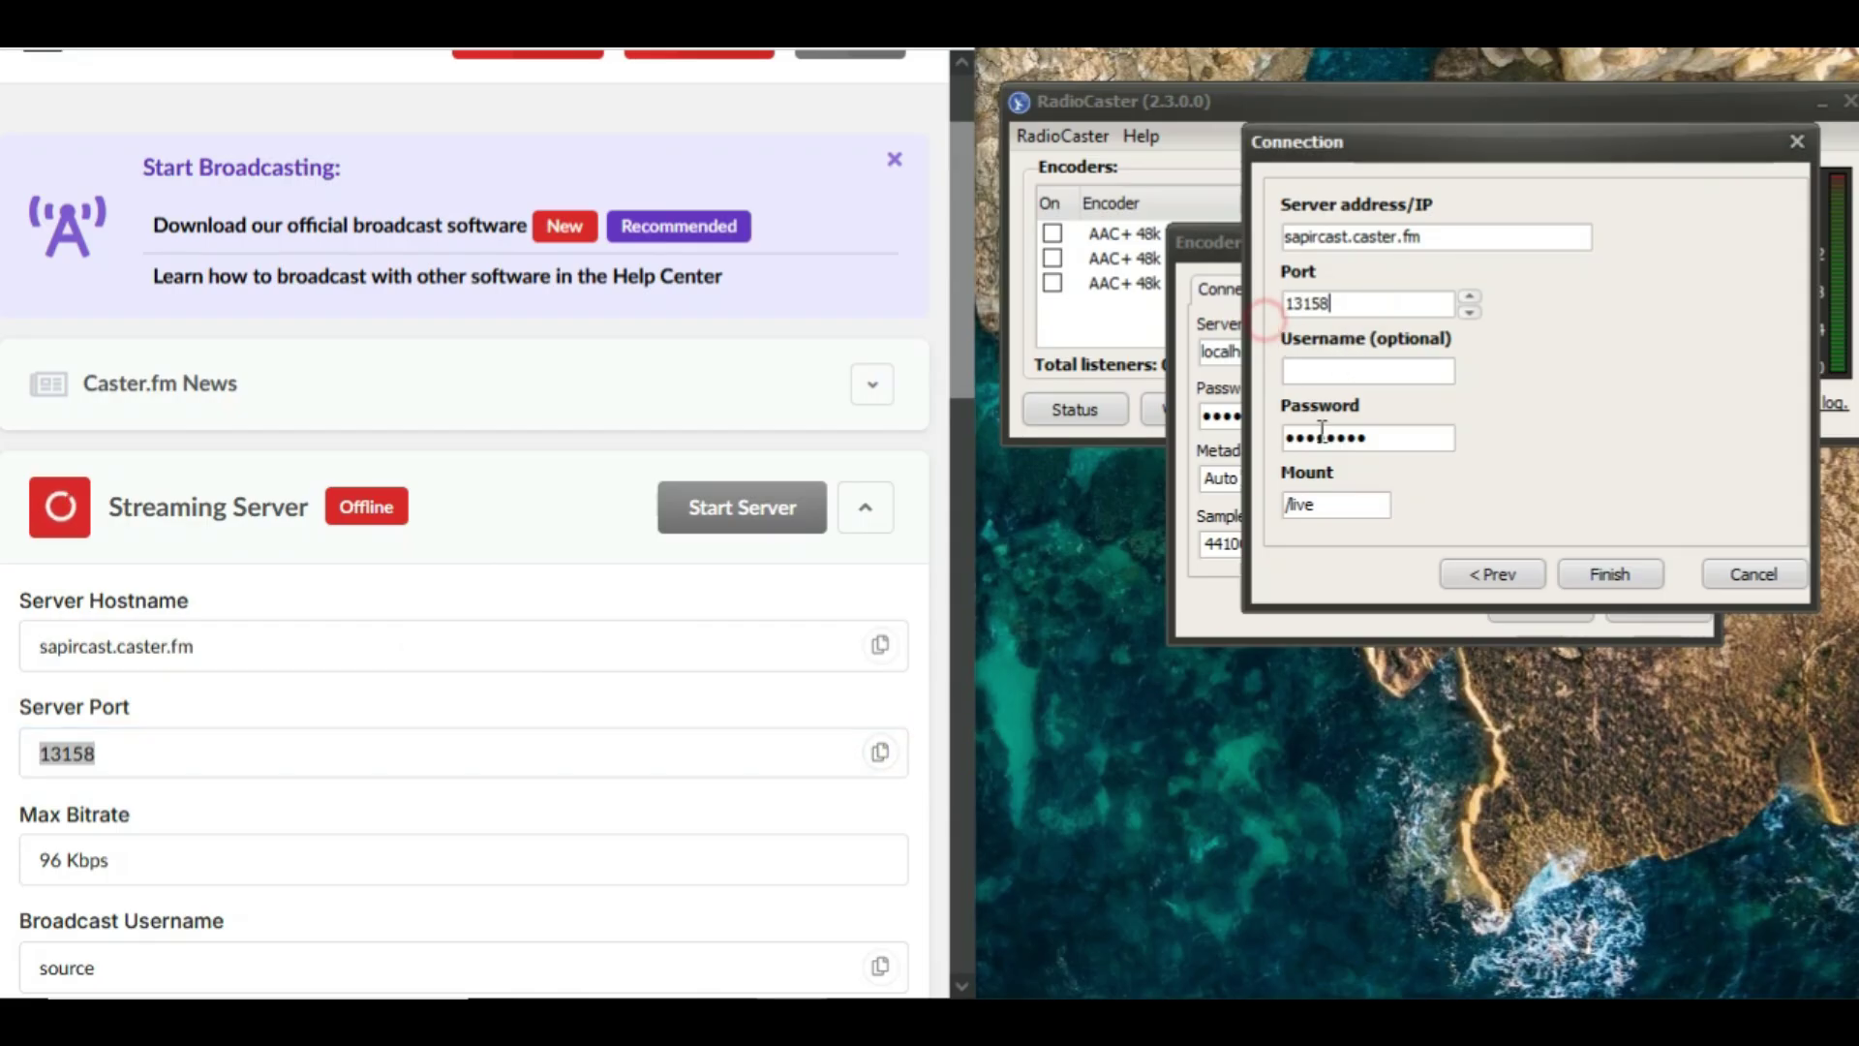
click(1361, 365)
click(444, 752)
drag(962, 370, 968, 410)
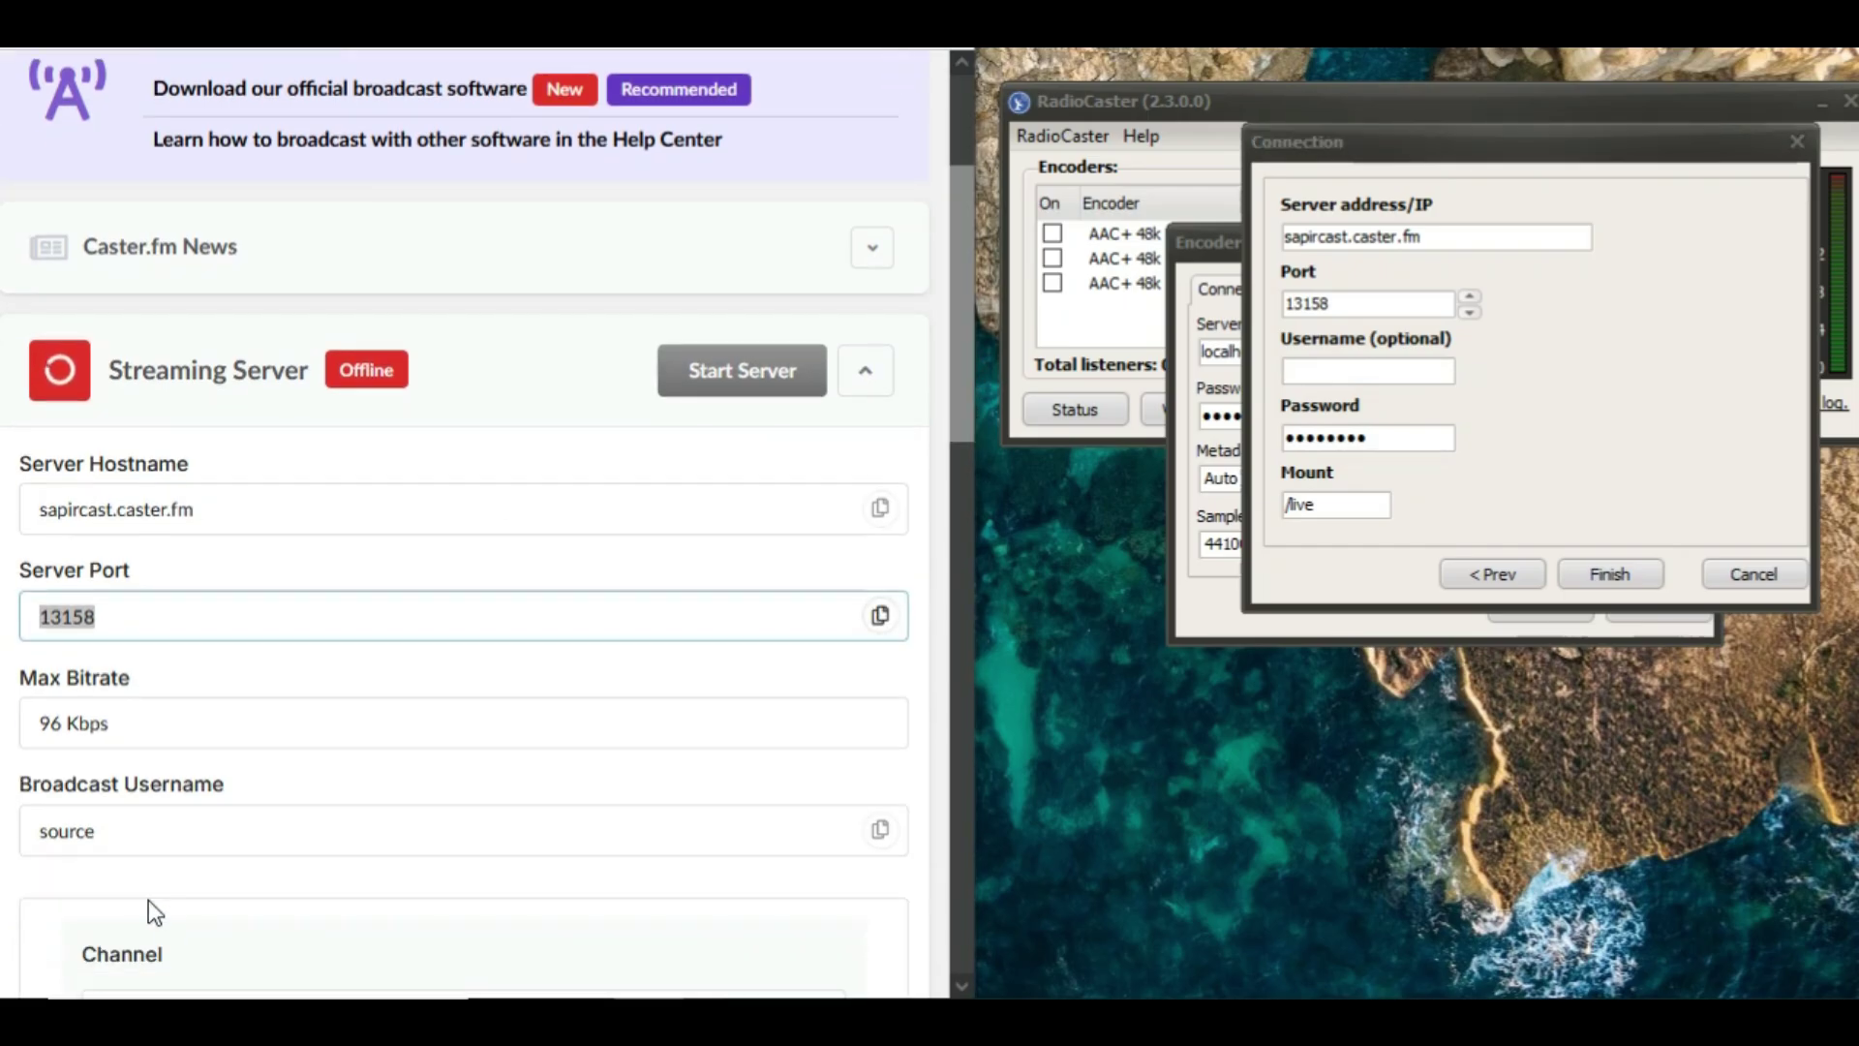
click(883, 831)
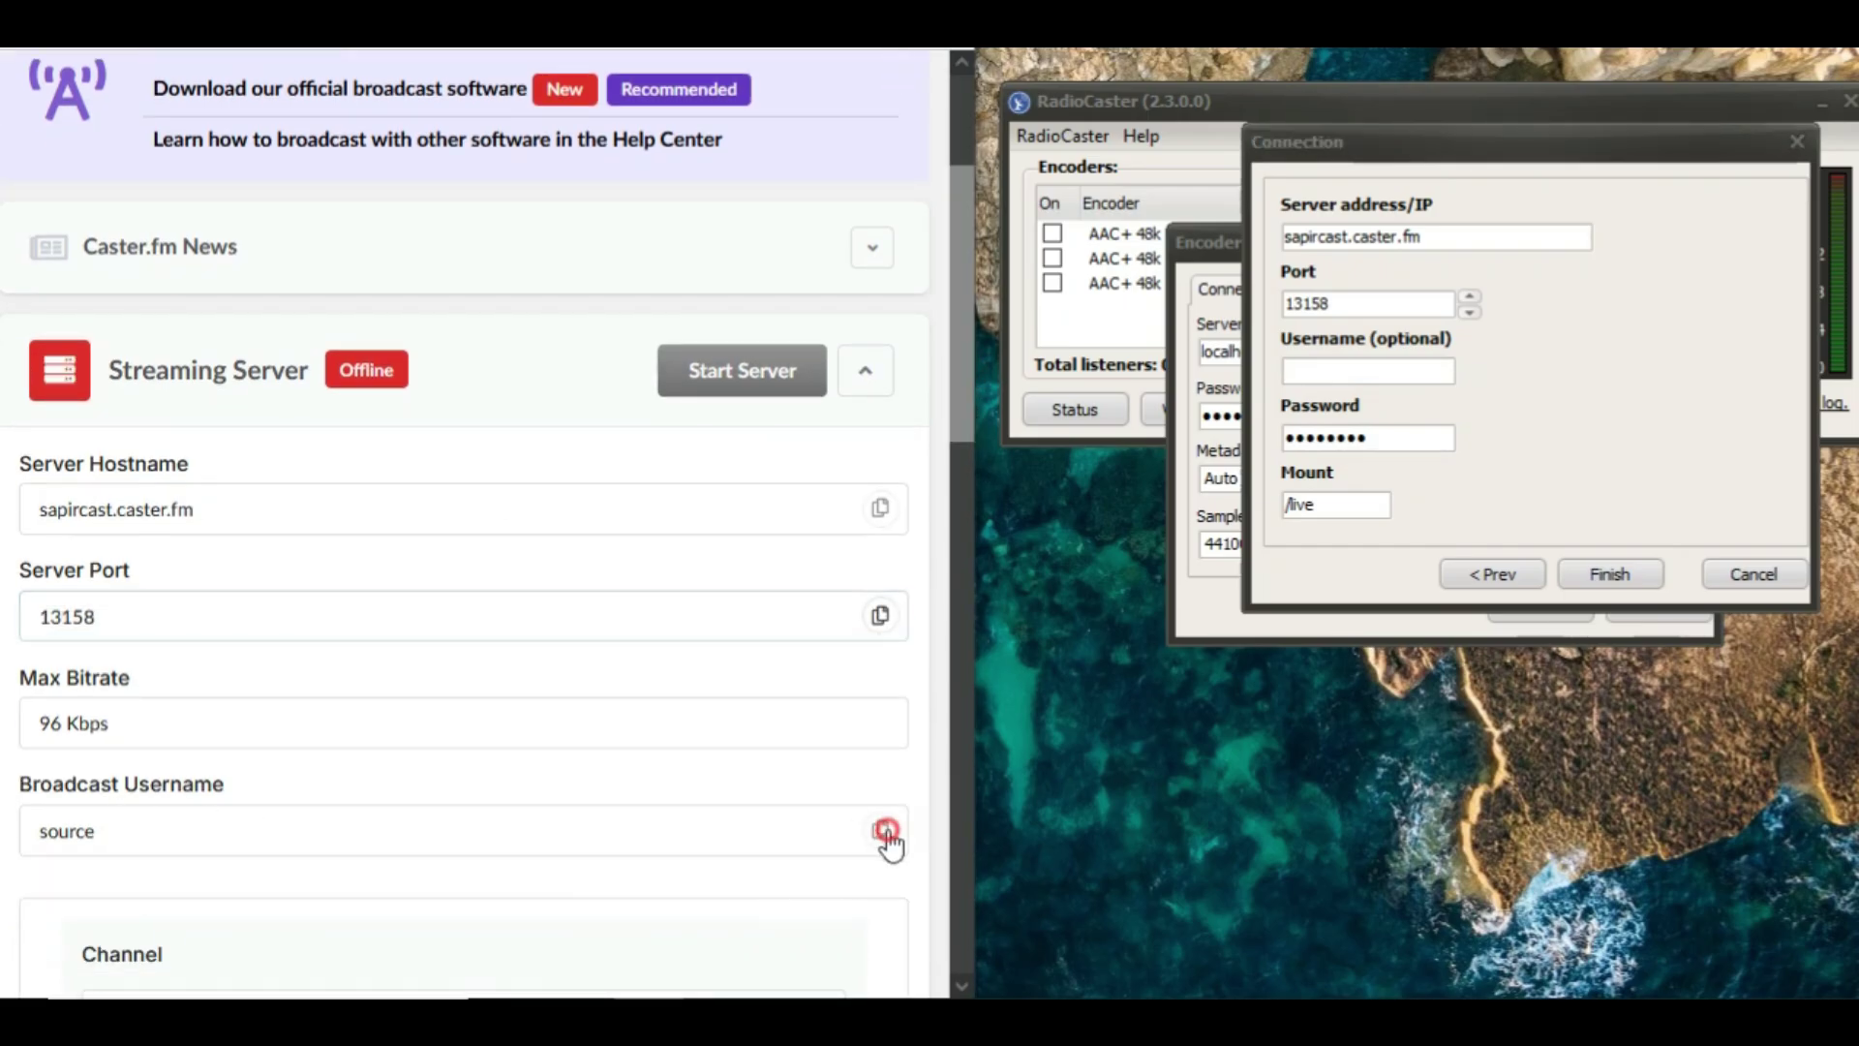
click(1378, 366)
key(ctrl+v)
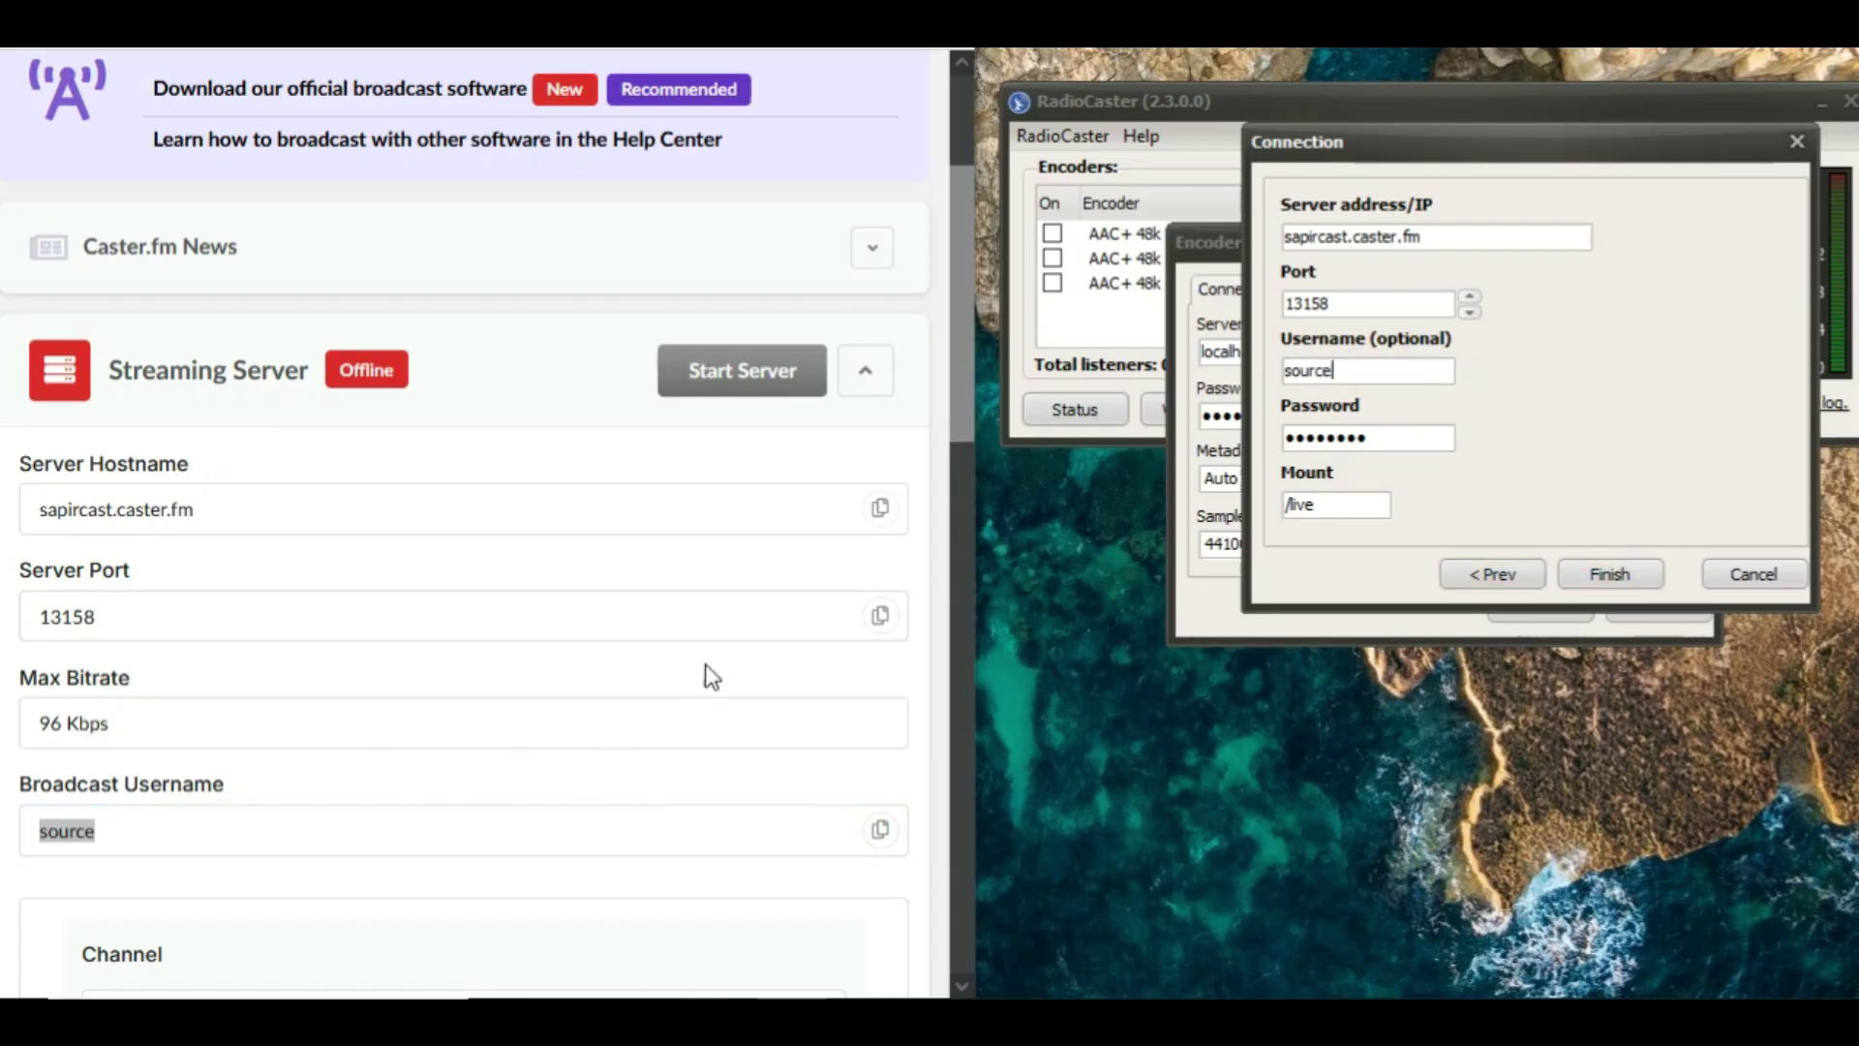
Copy the Tester Radio channel's broadcast password from the dashboard into the encoder connection's password field, replacing the existing entry
click(881, 619)
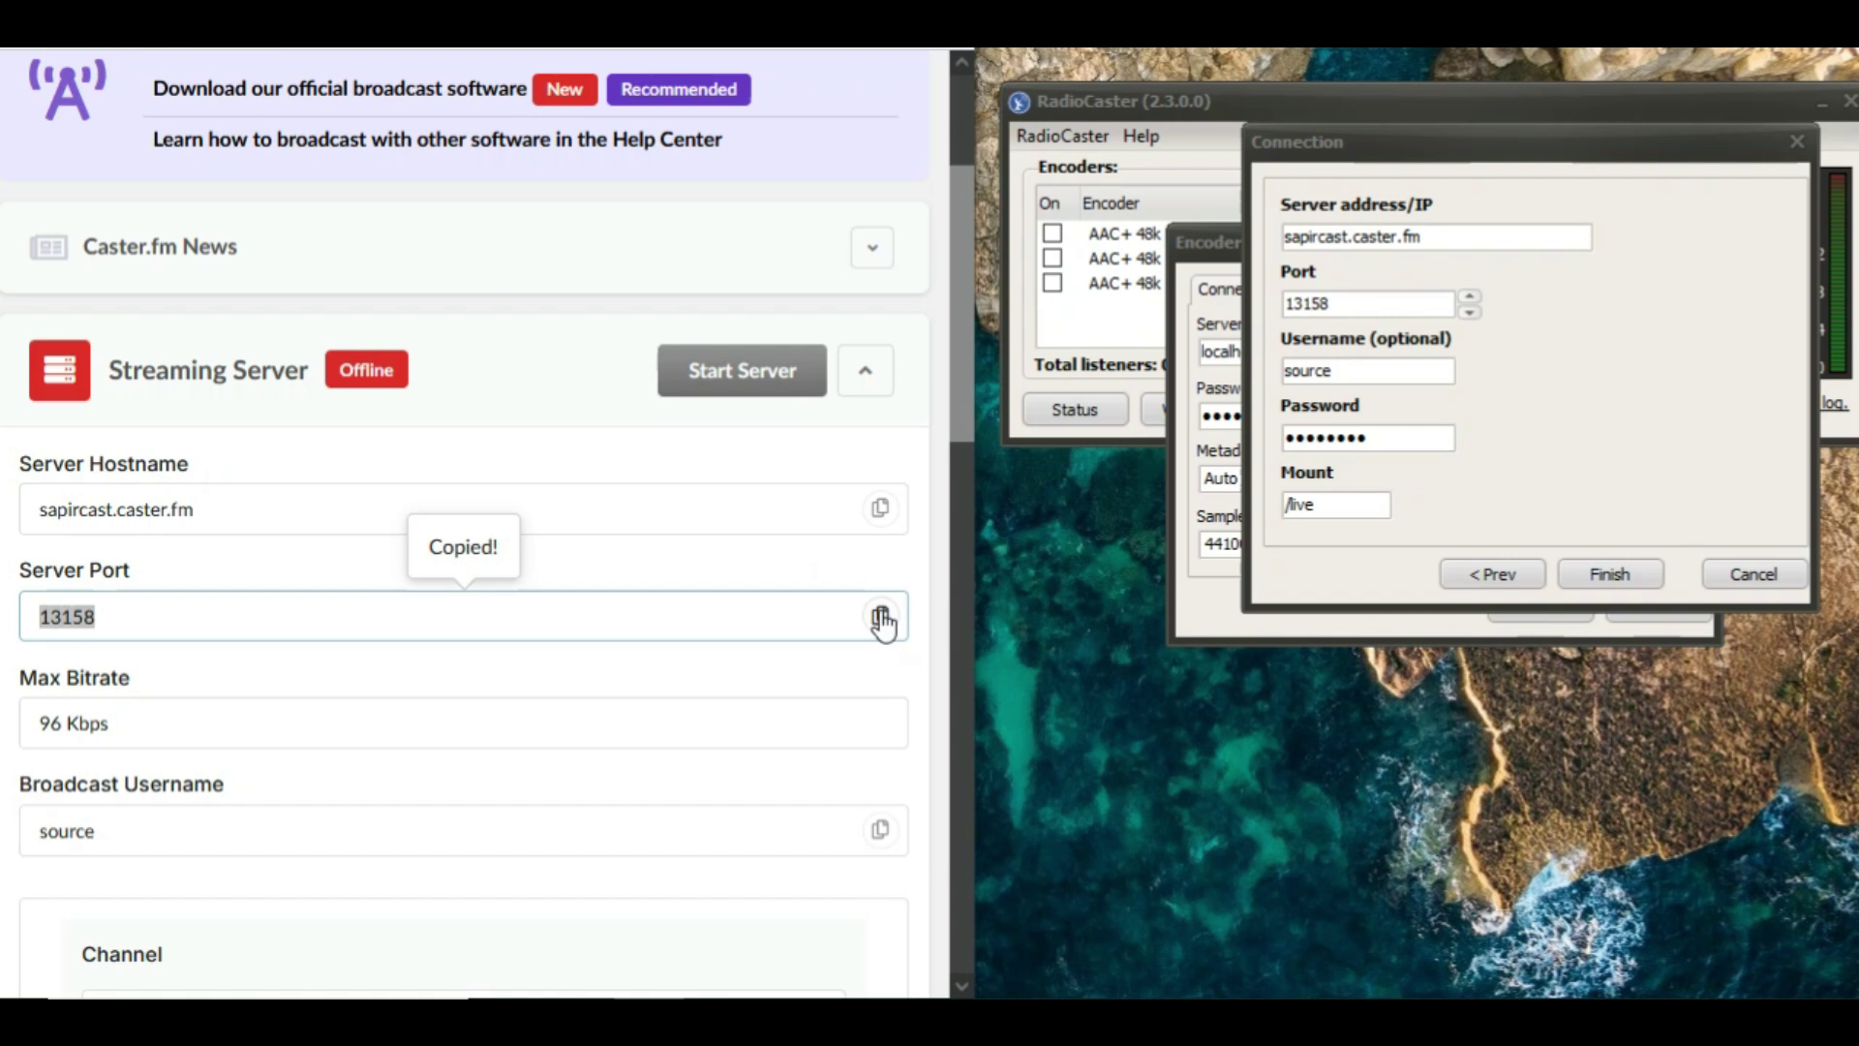
scroll(764, 692, down, 2)
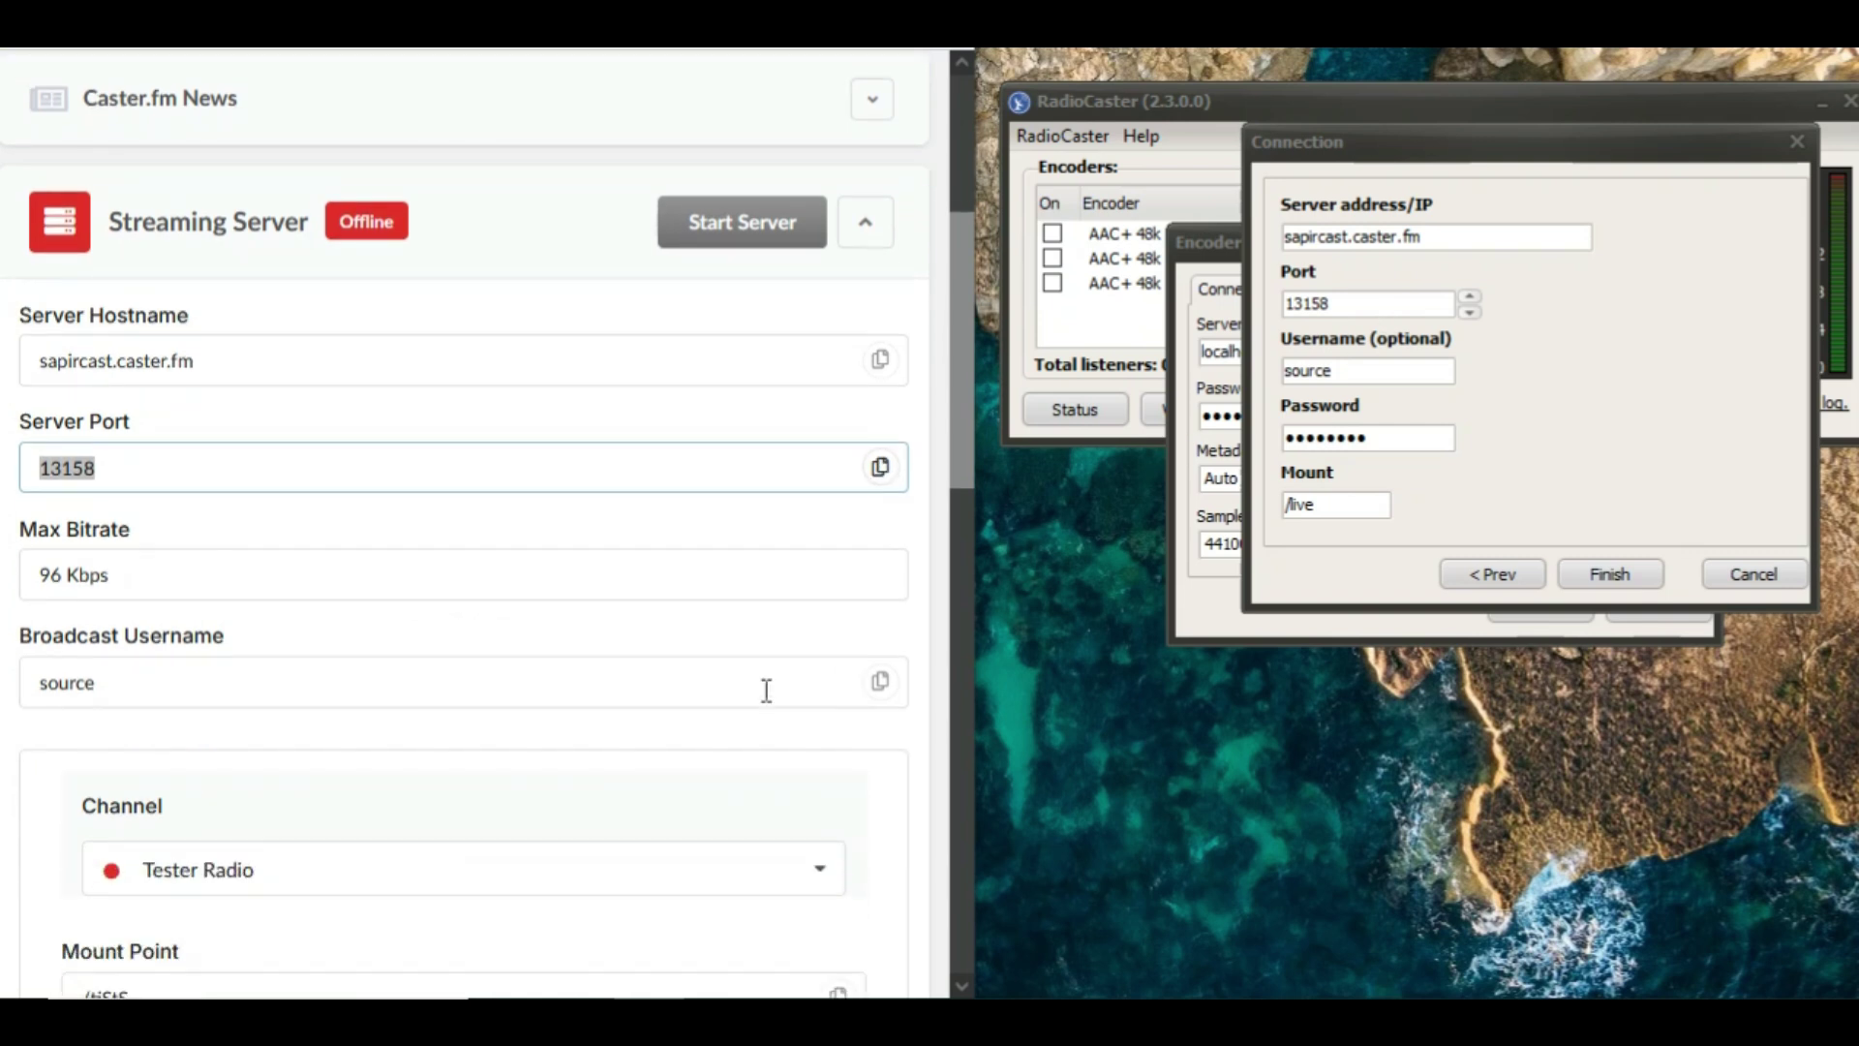
scroll(774, 697, up, 4)
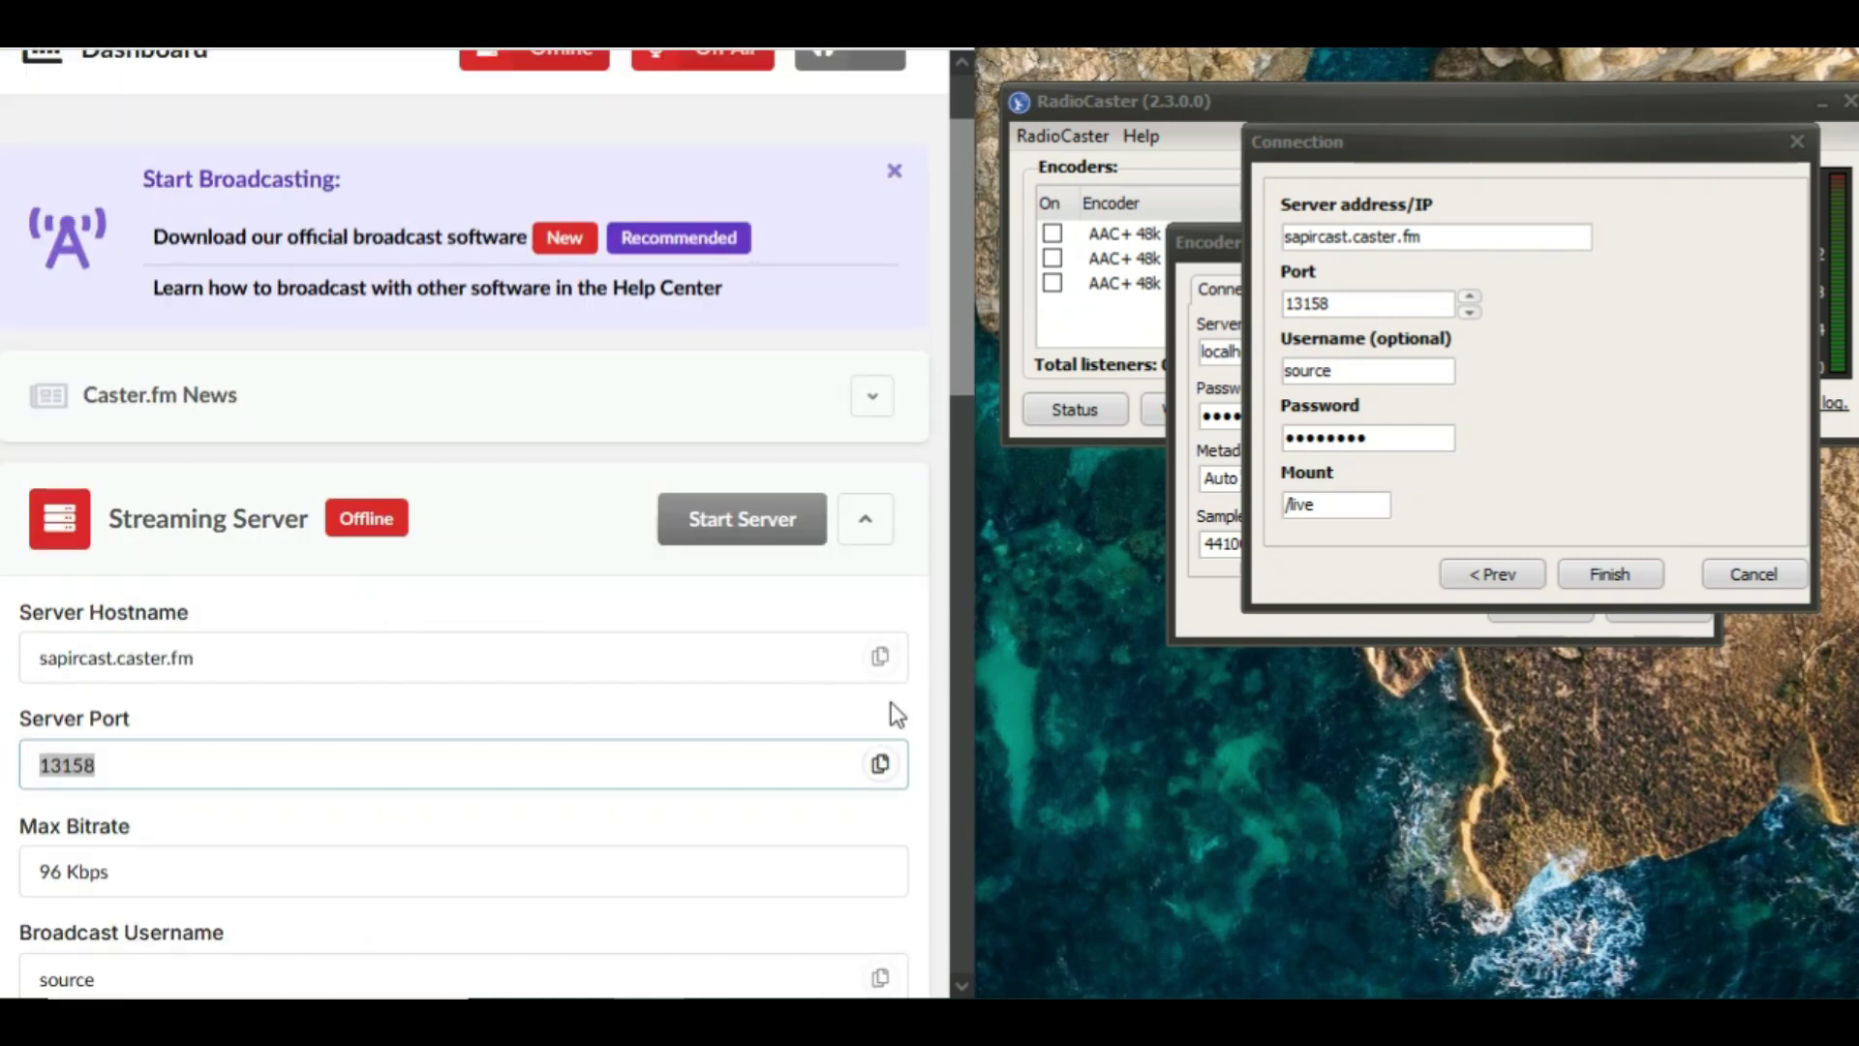
scroll(891, 702, down, 6)
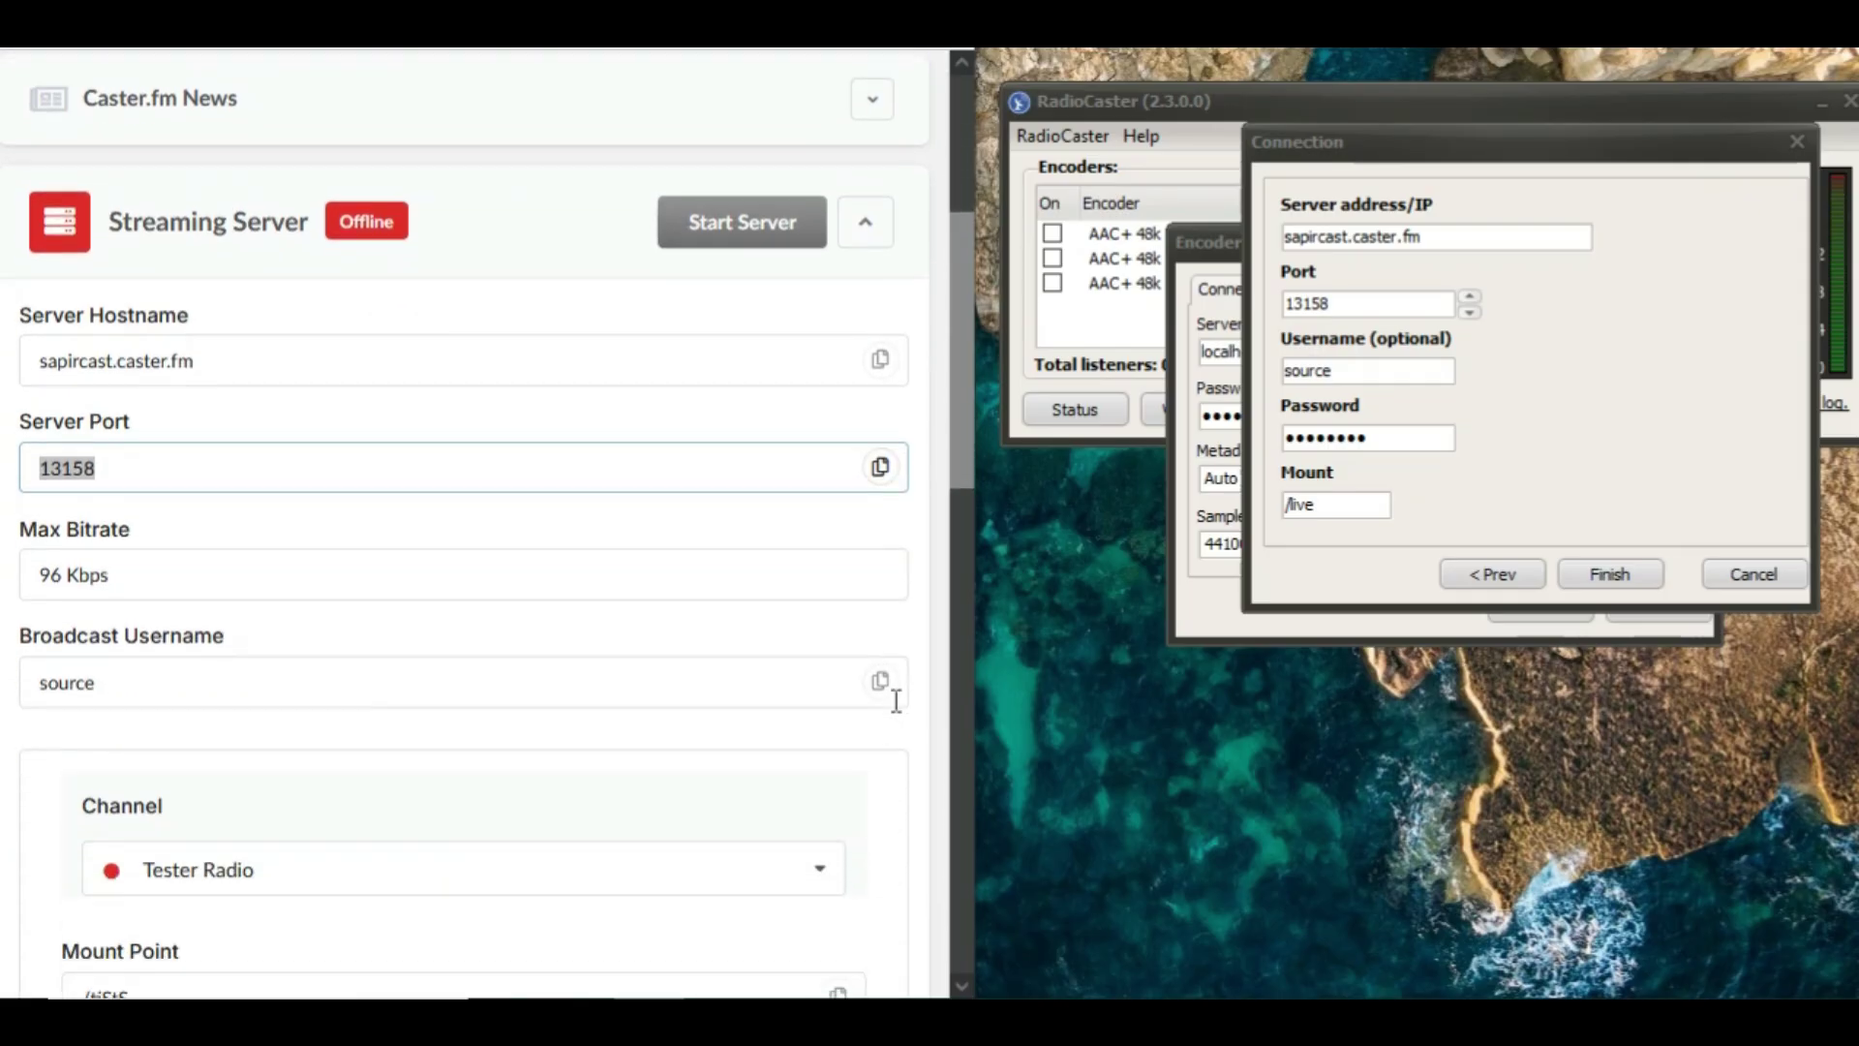
scroll(896, 699, down, 2)
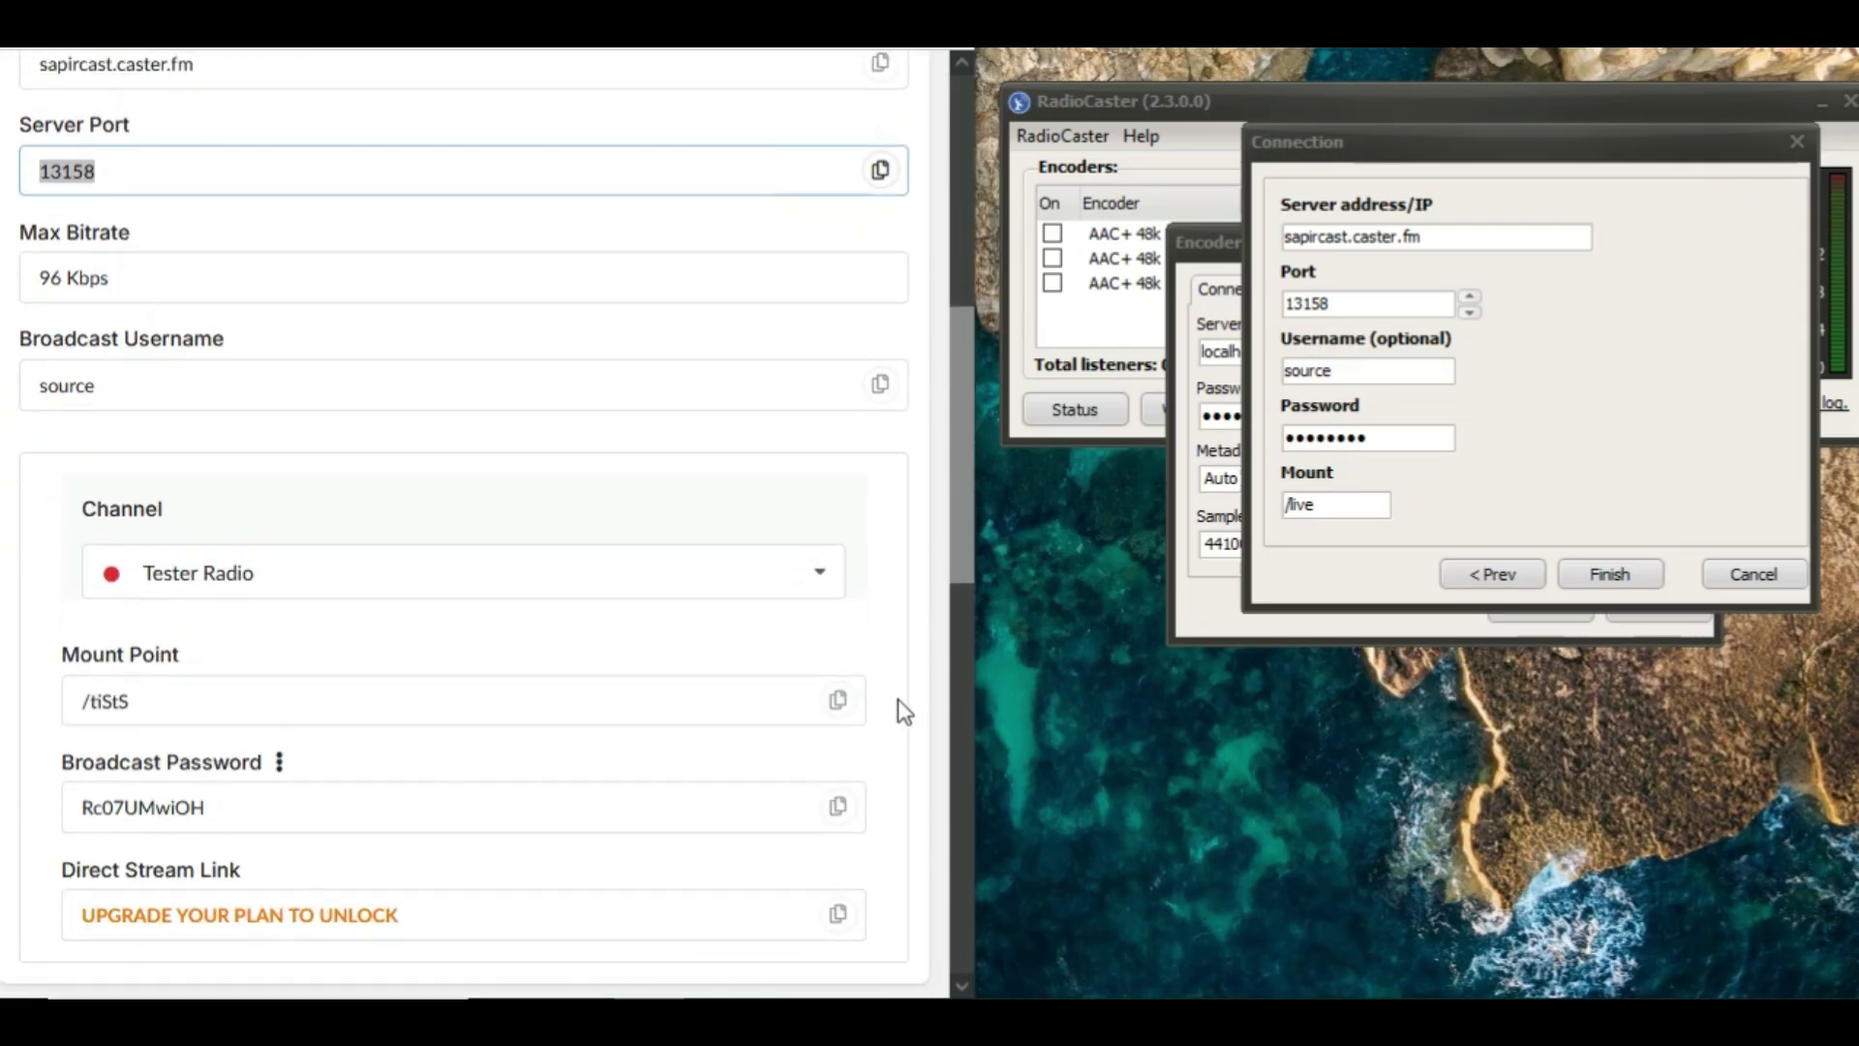
drag(303, 767, 76, 761)
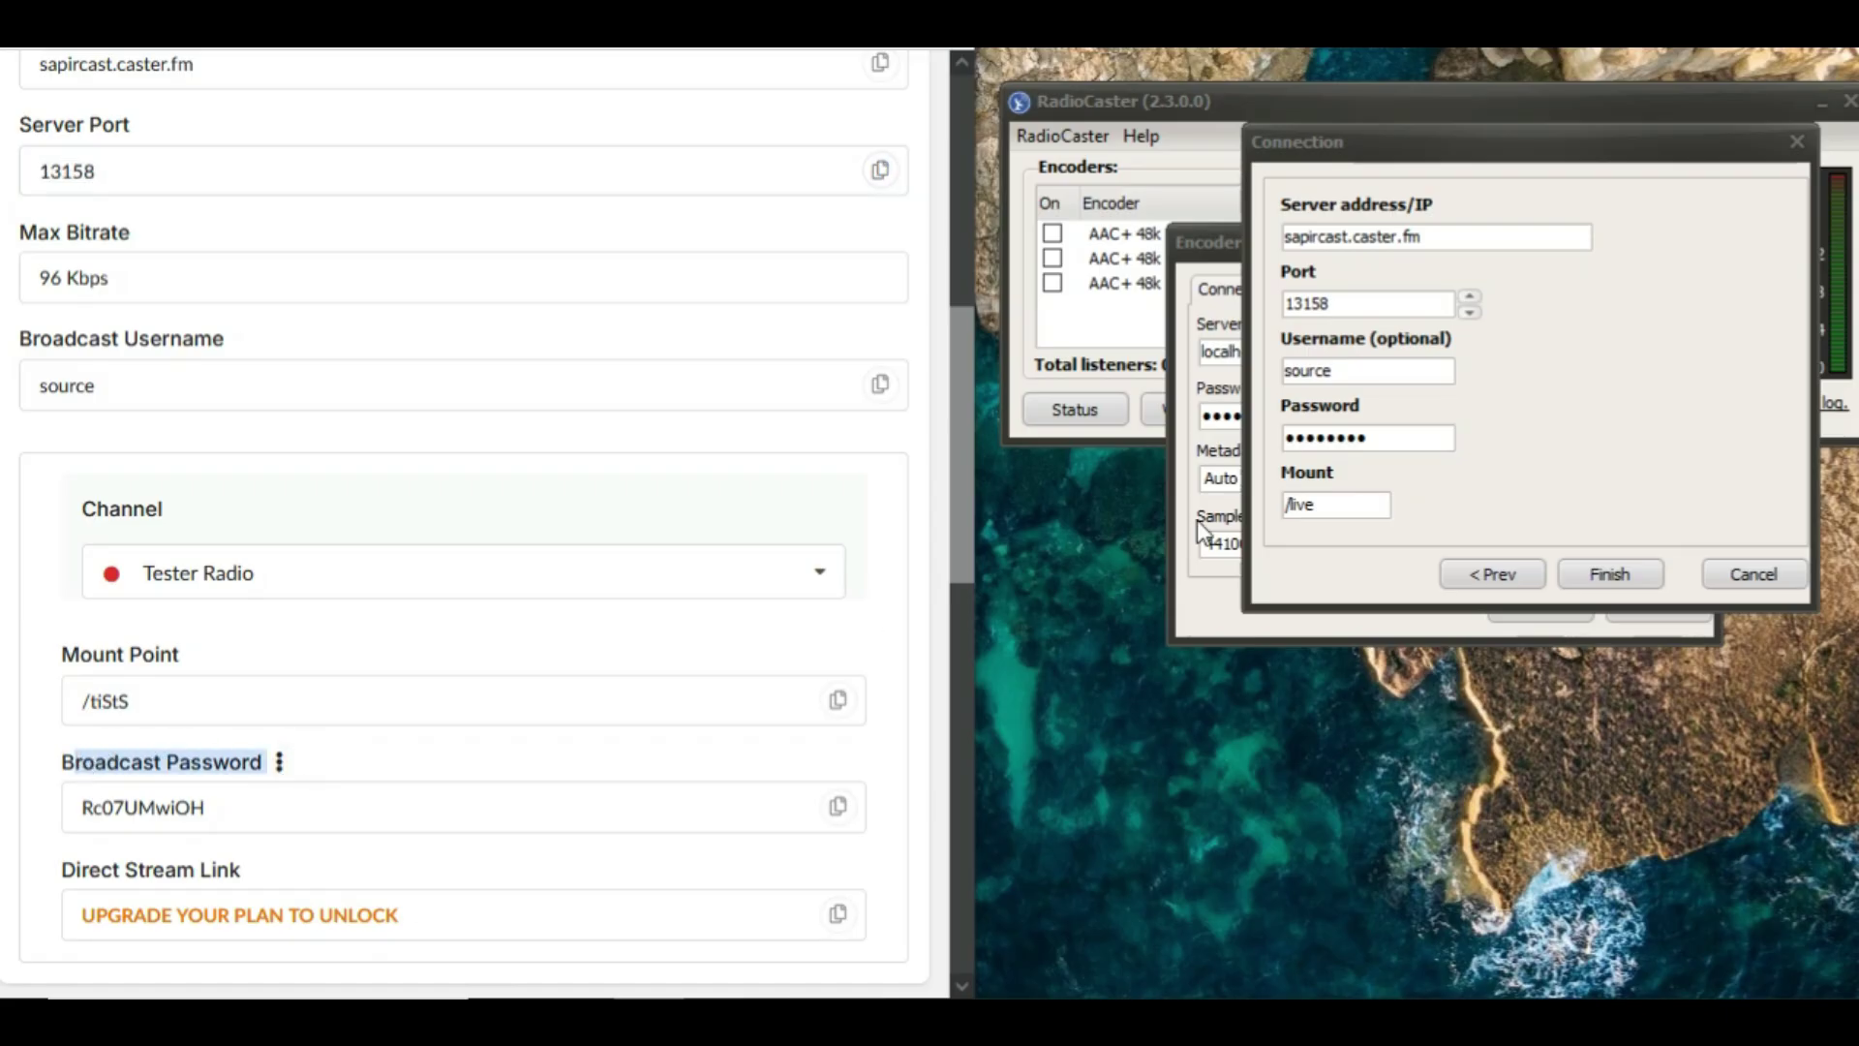
click(838, 810)
drag(1402, 437, 1269, 422)
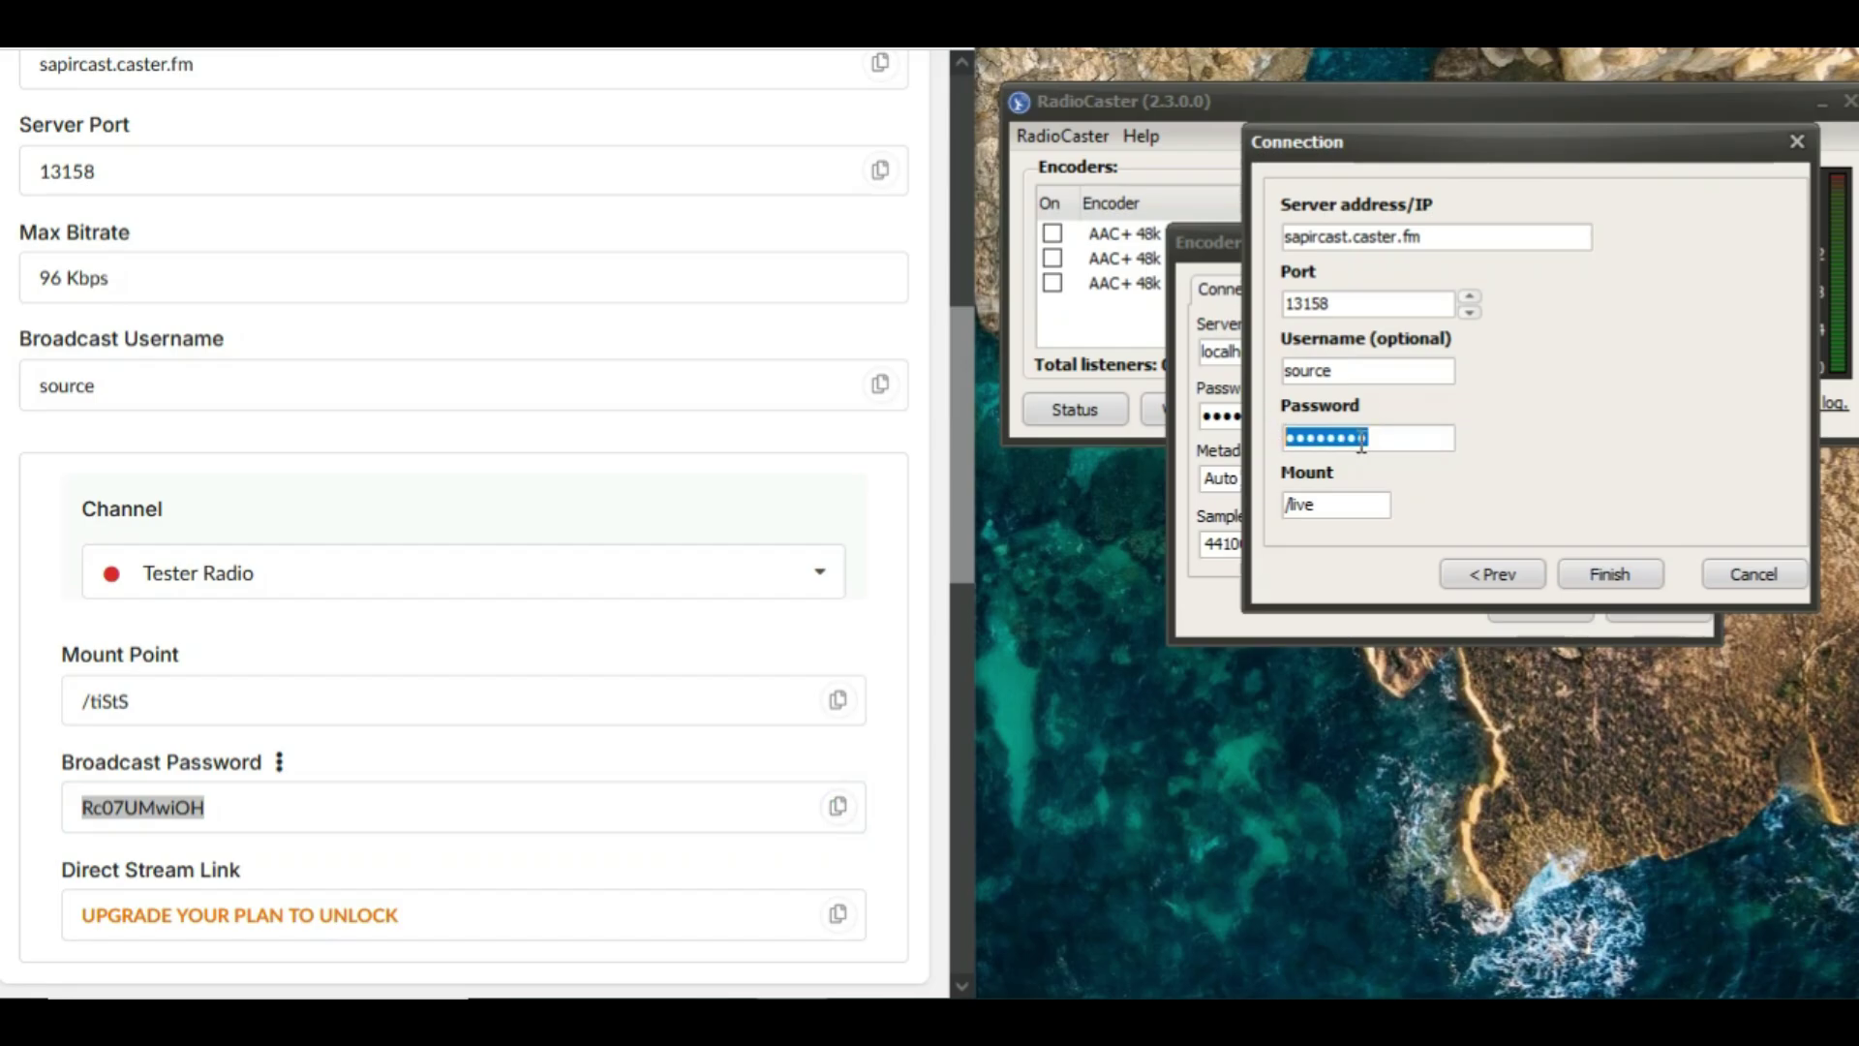
key(ctrl+v)
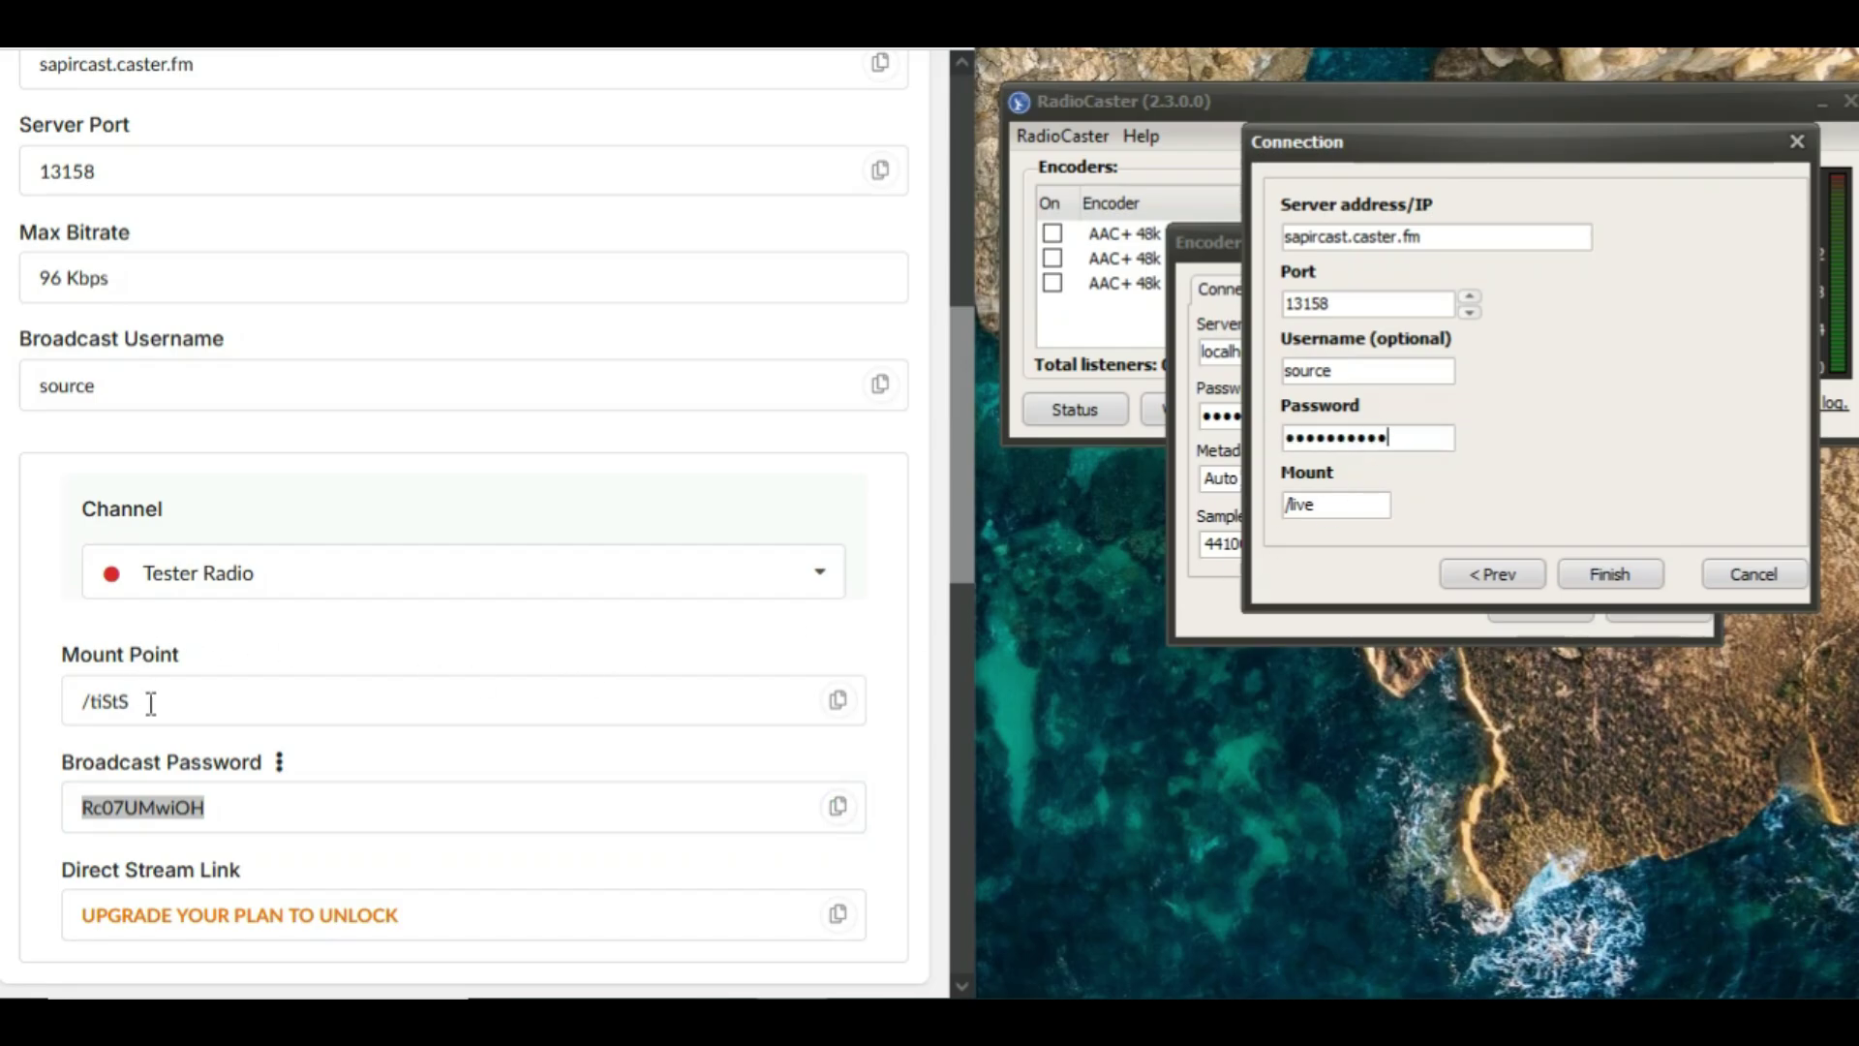
Copy the channel's mount point /tiStS into the encoder connection's mount setting and finish the wizard
click(838, 701)
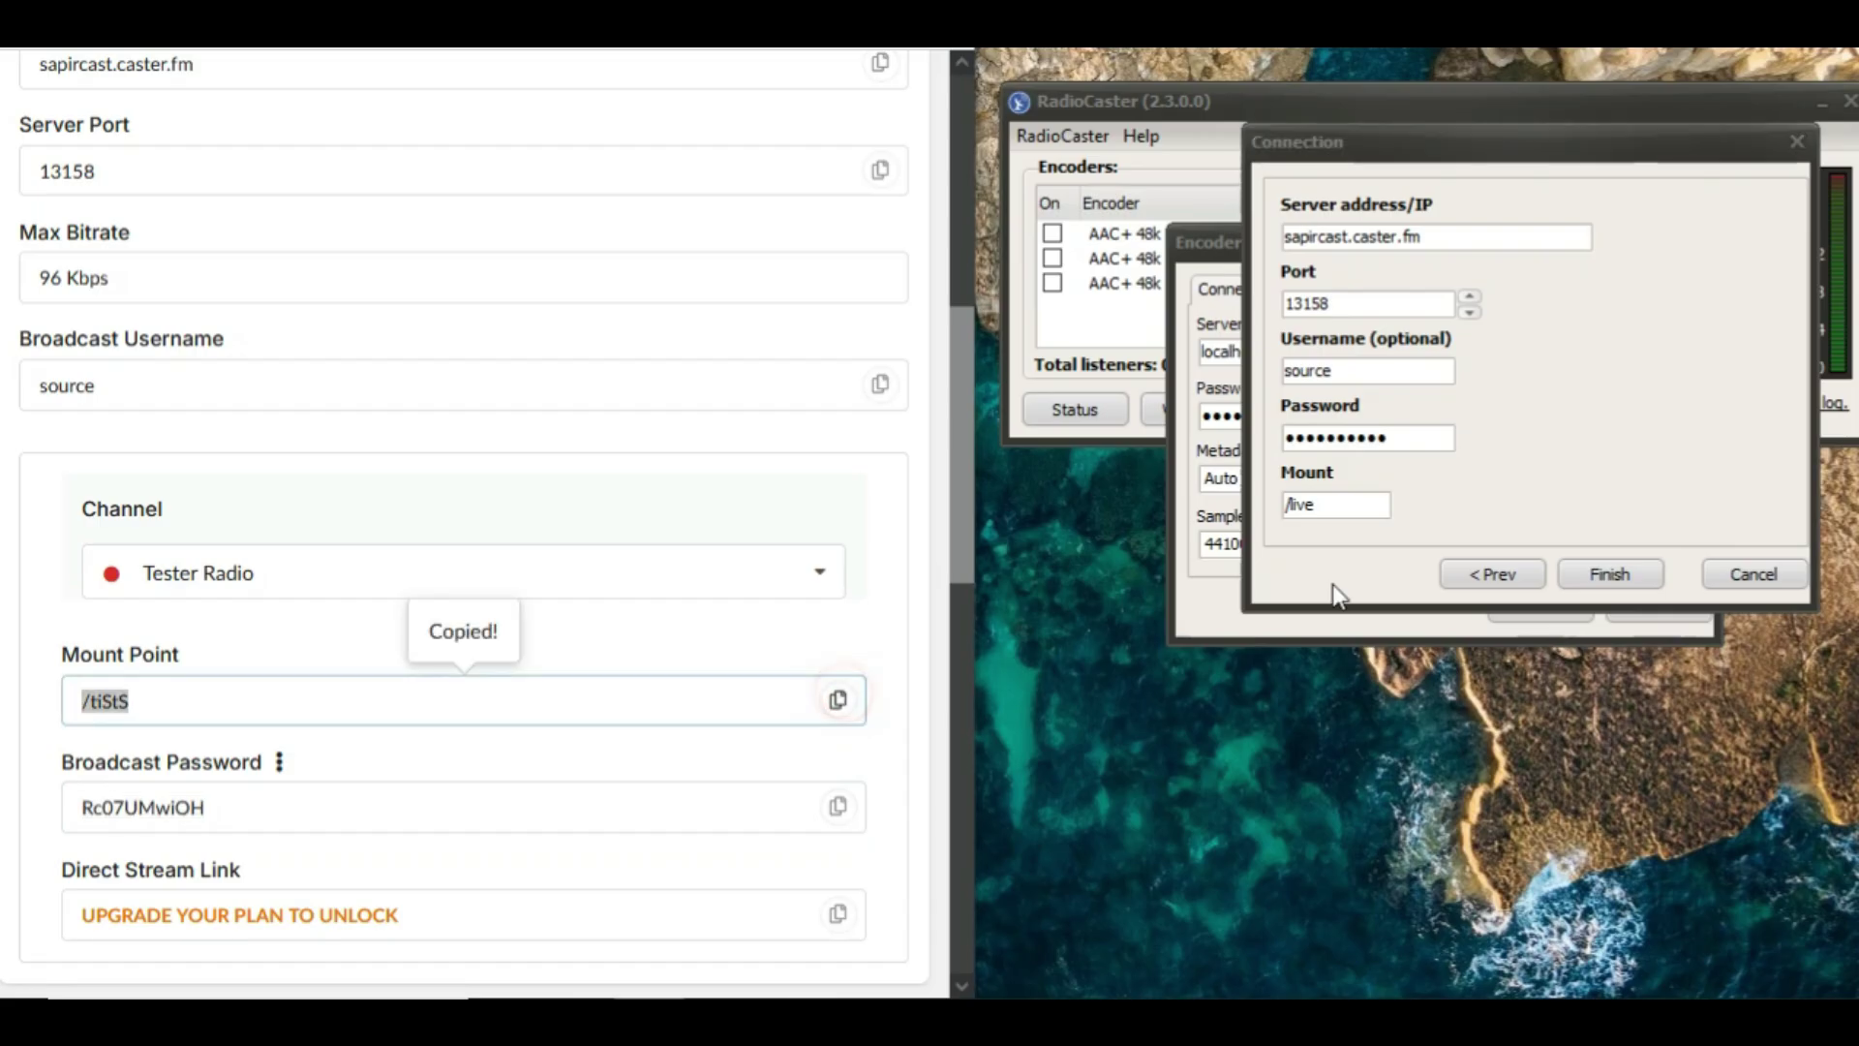
double_click(1365, 503)
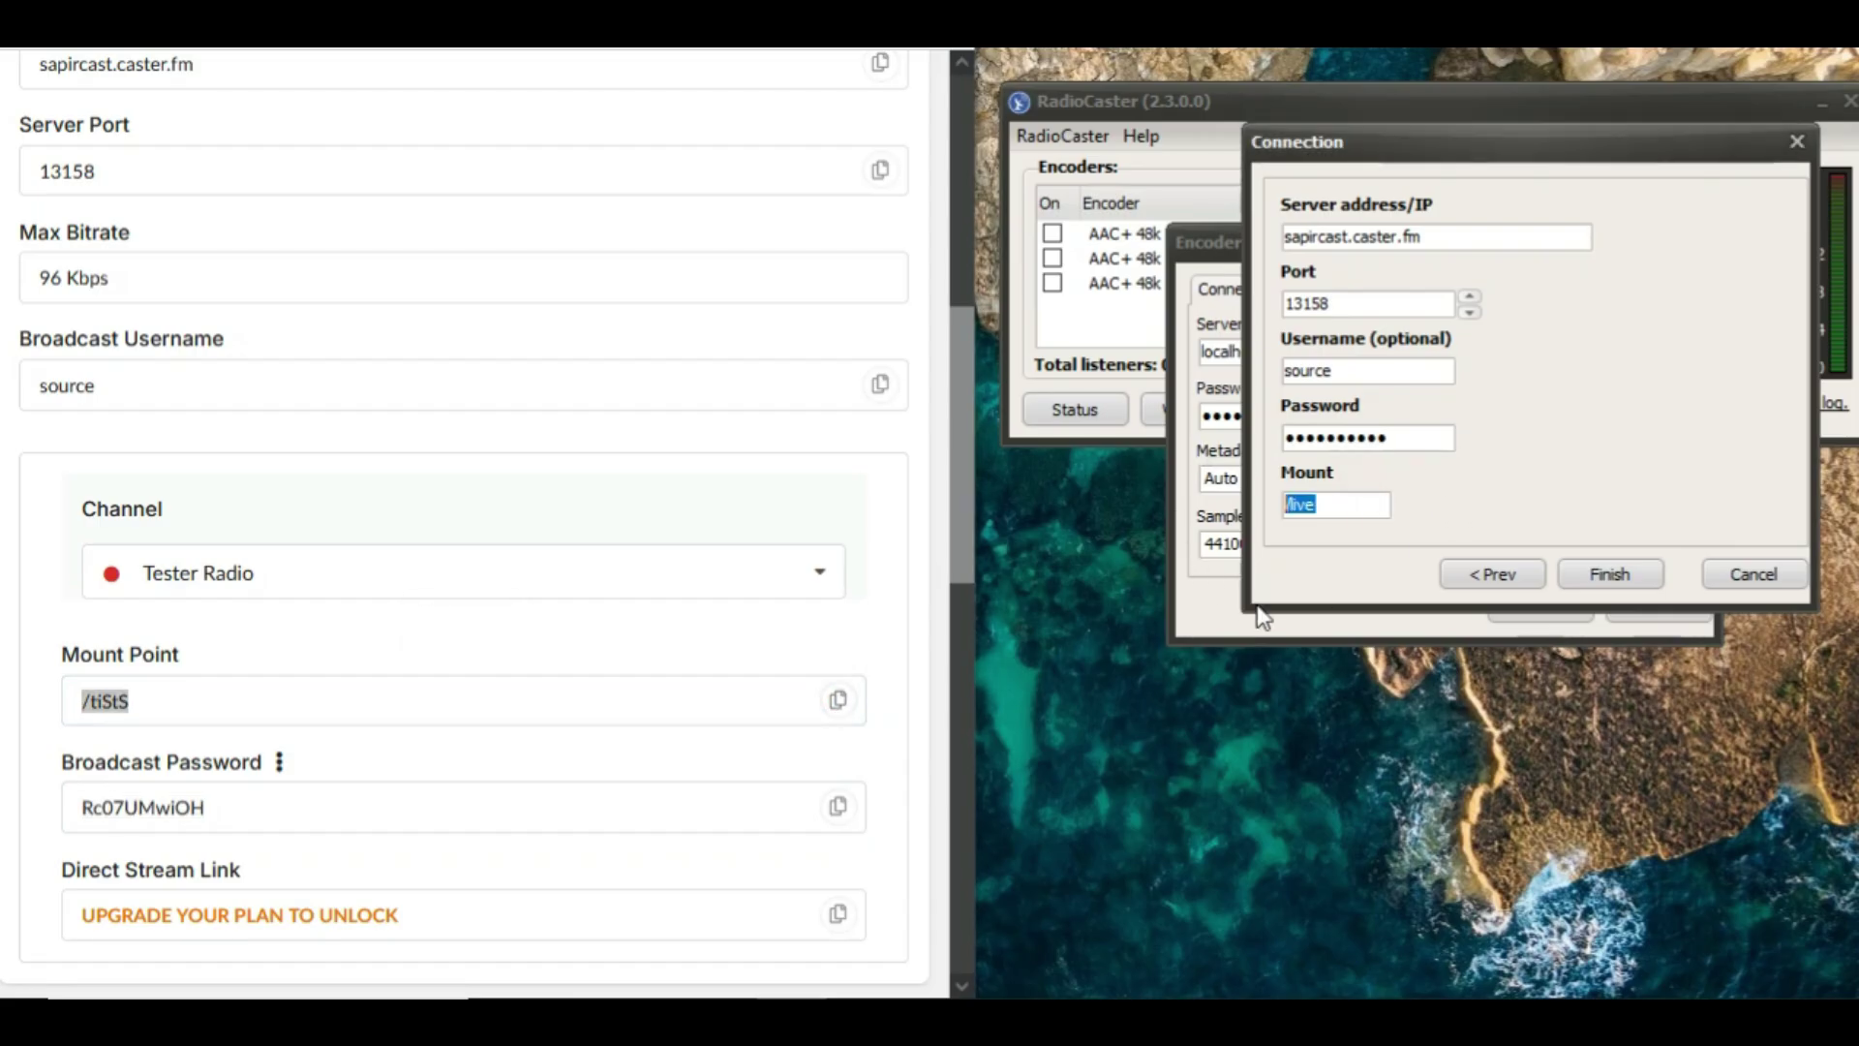
key(ctrl+v)
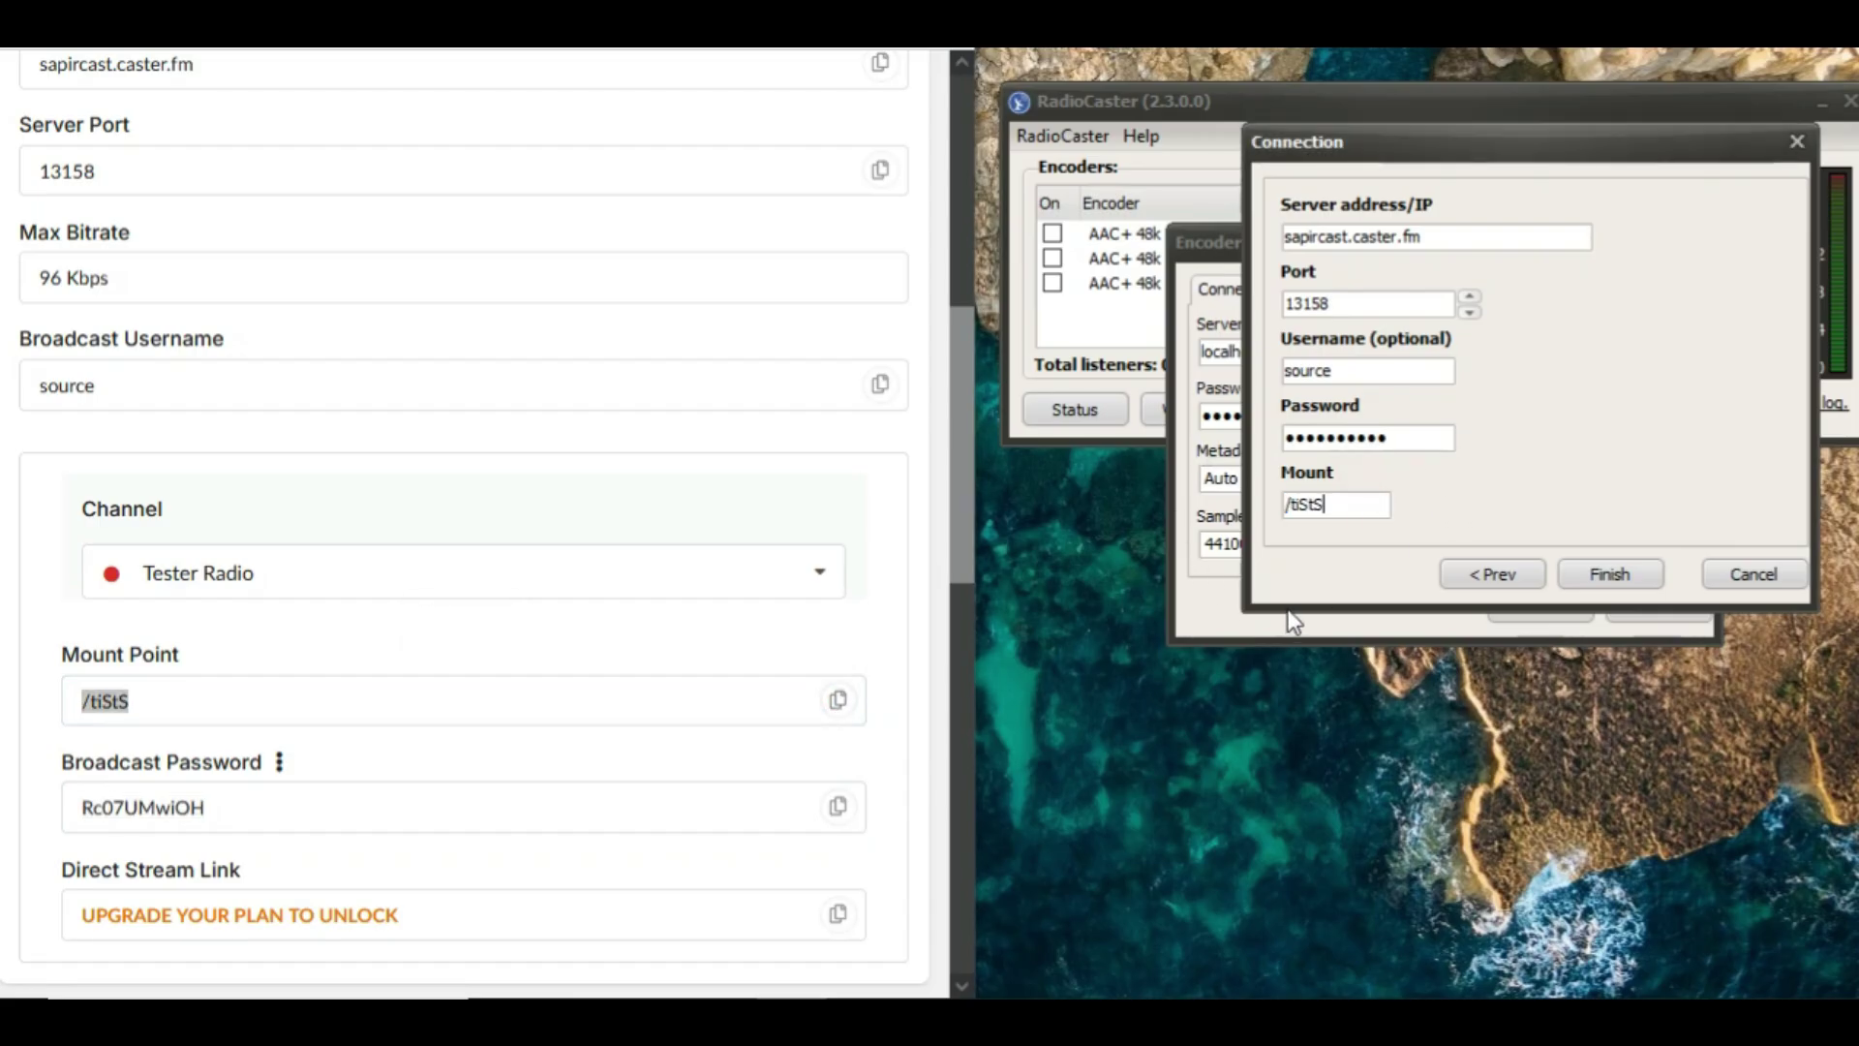
click(1610, 576)
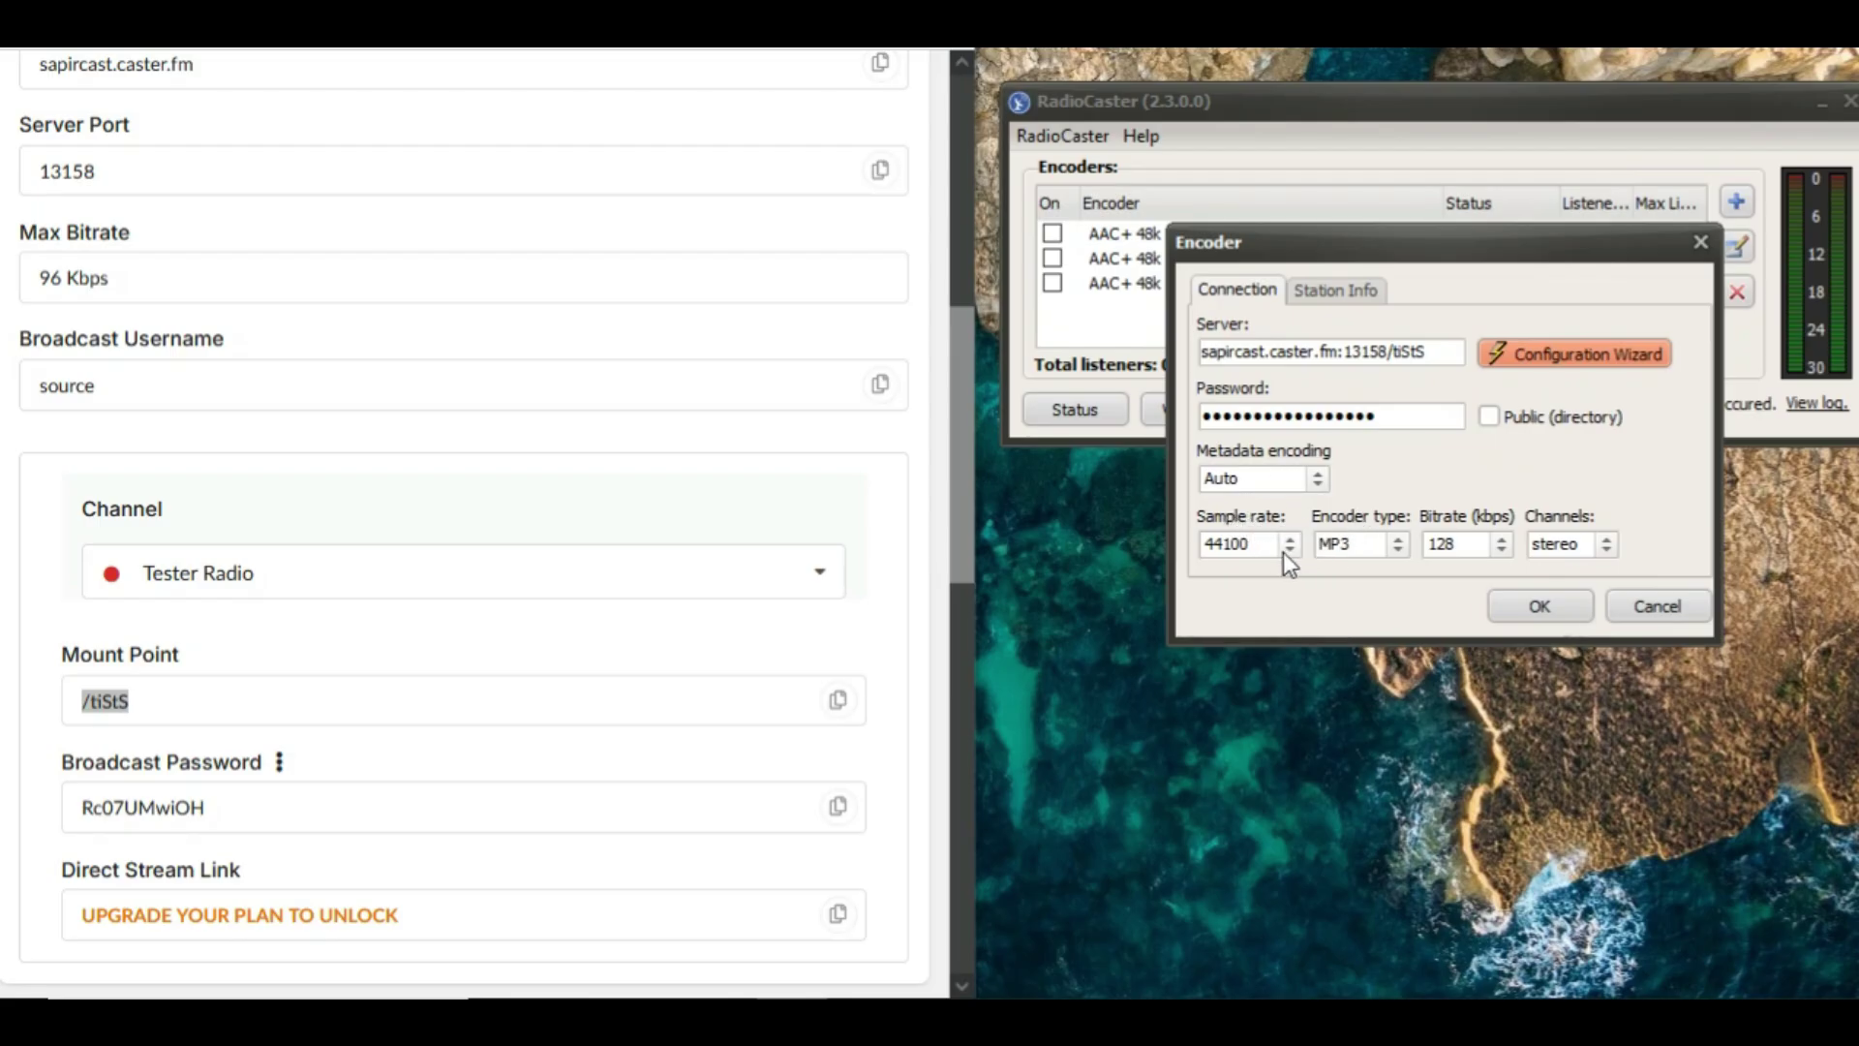
Set the encoder type to AAC+ with a bitrate of 48 kbps and save the new encoder
click(1363, 548)
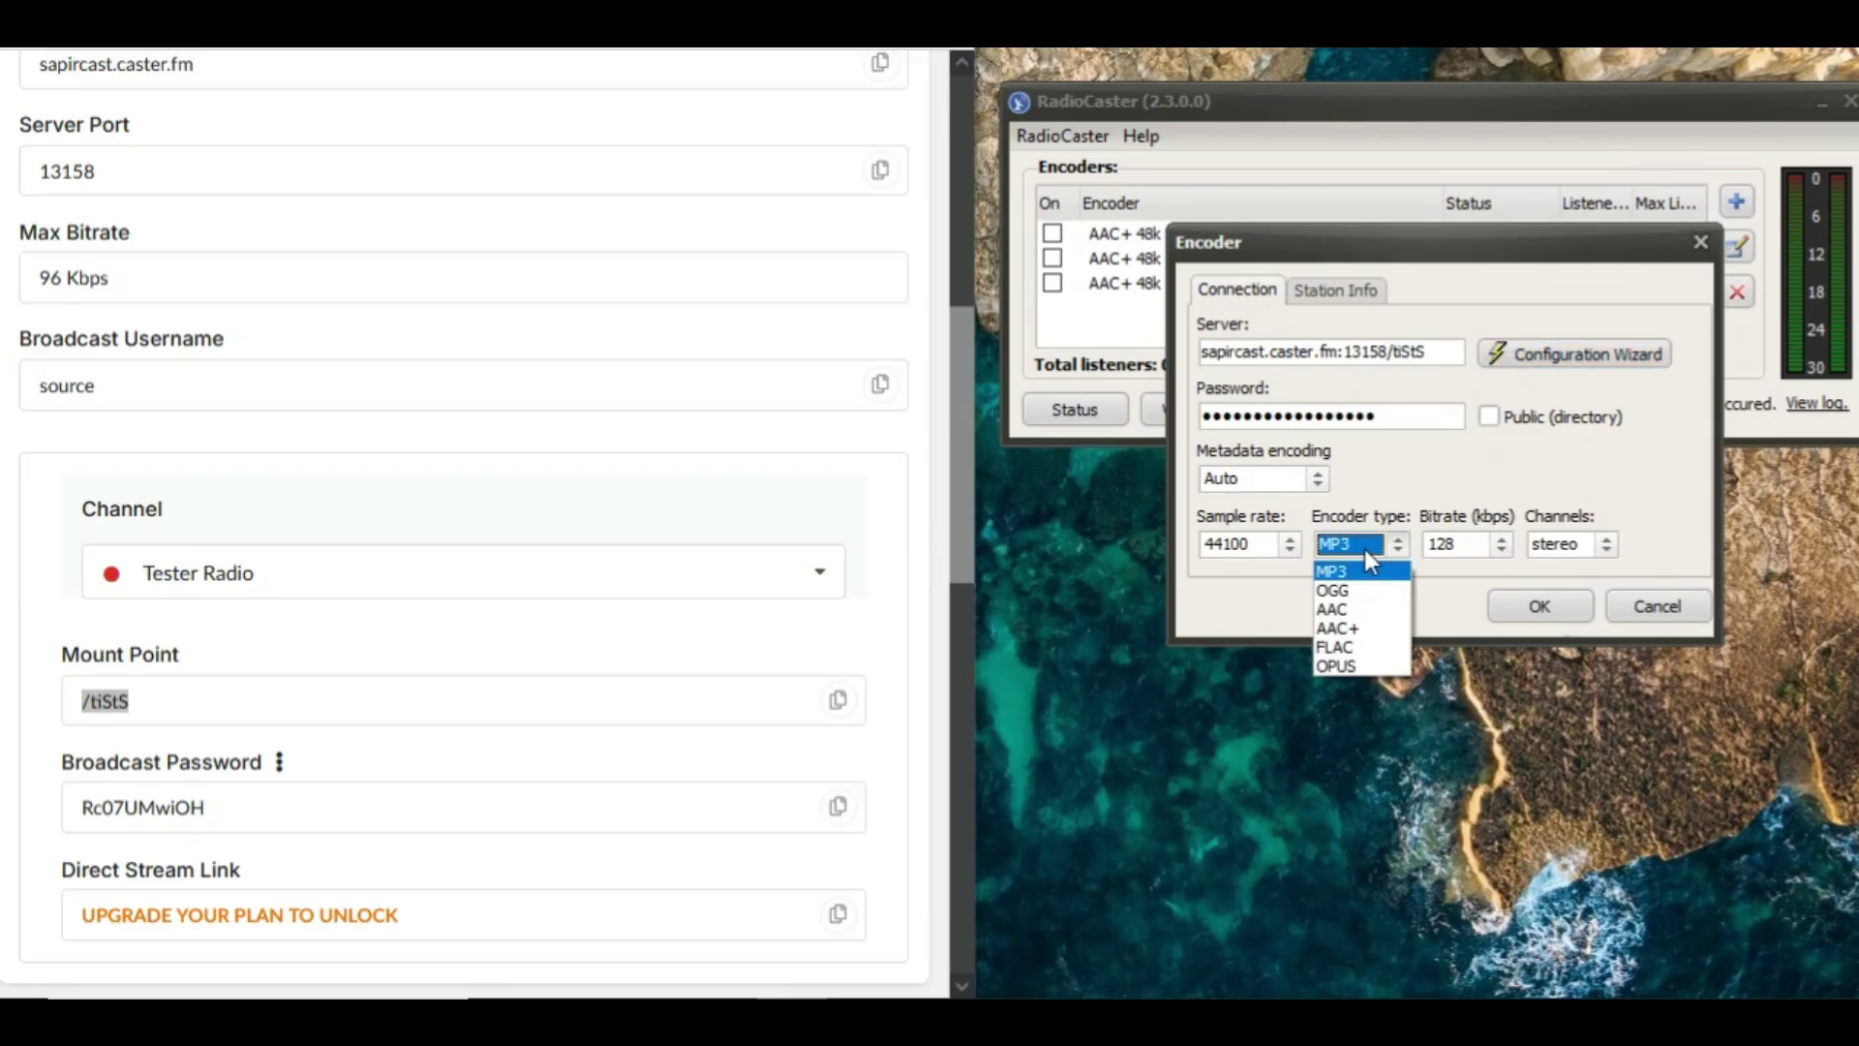
click(1369, 629)
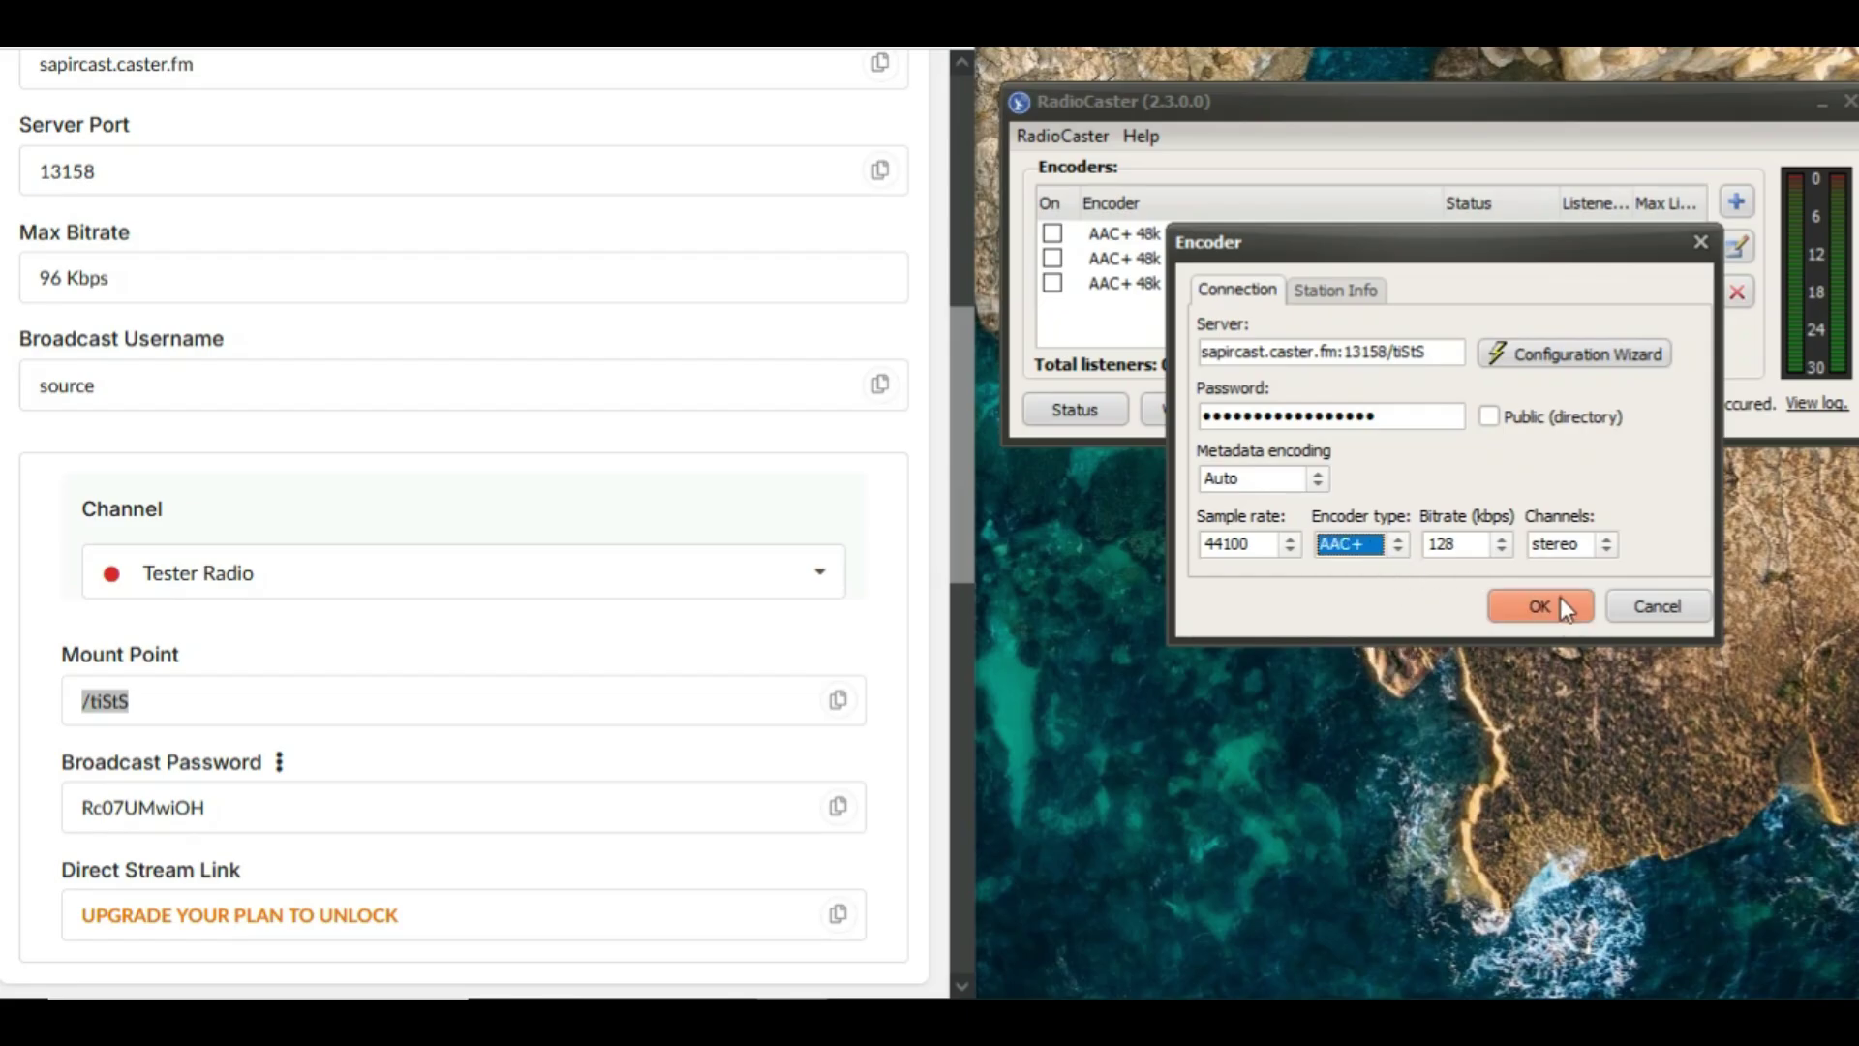
click(1503, 550)
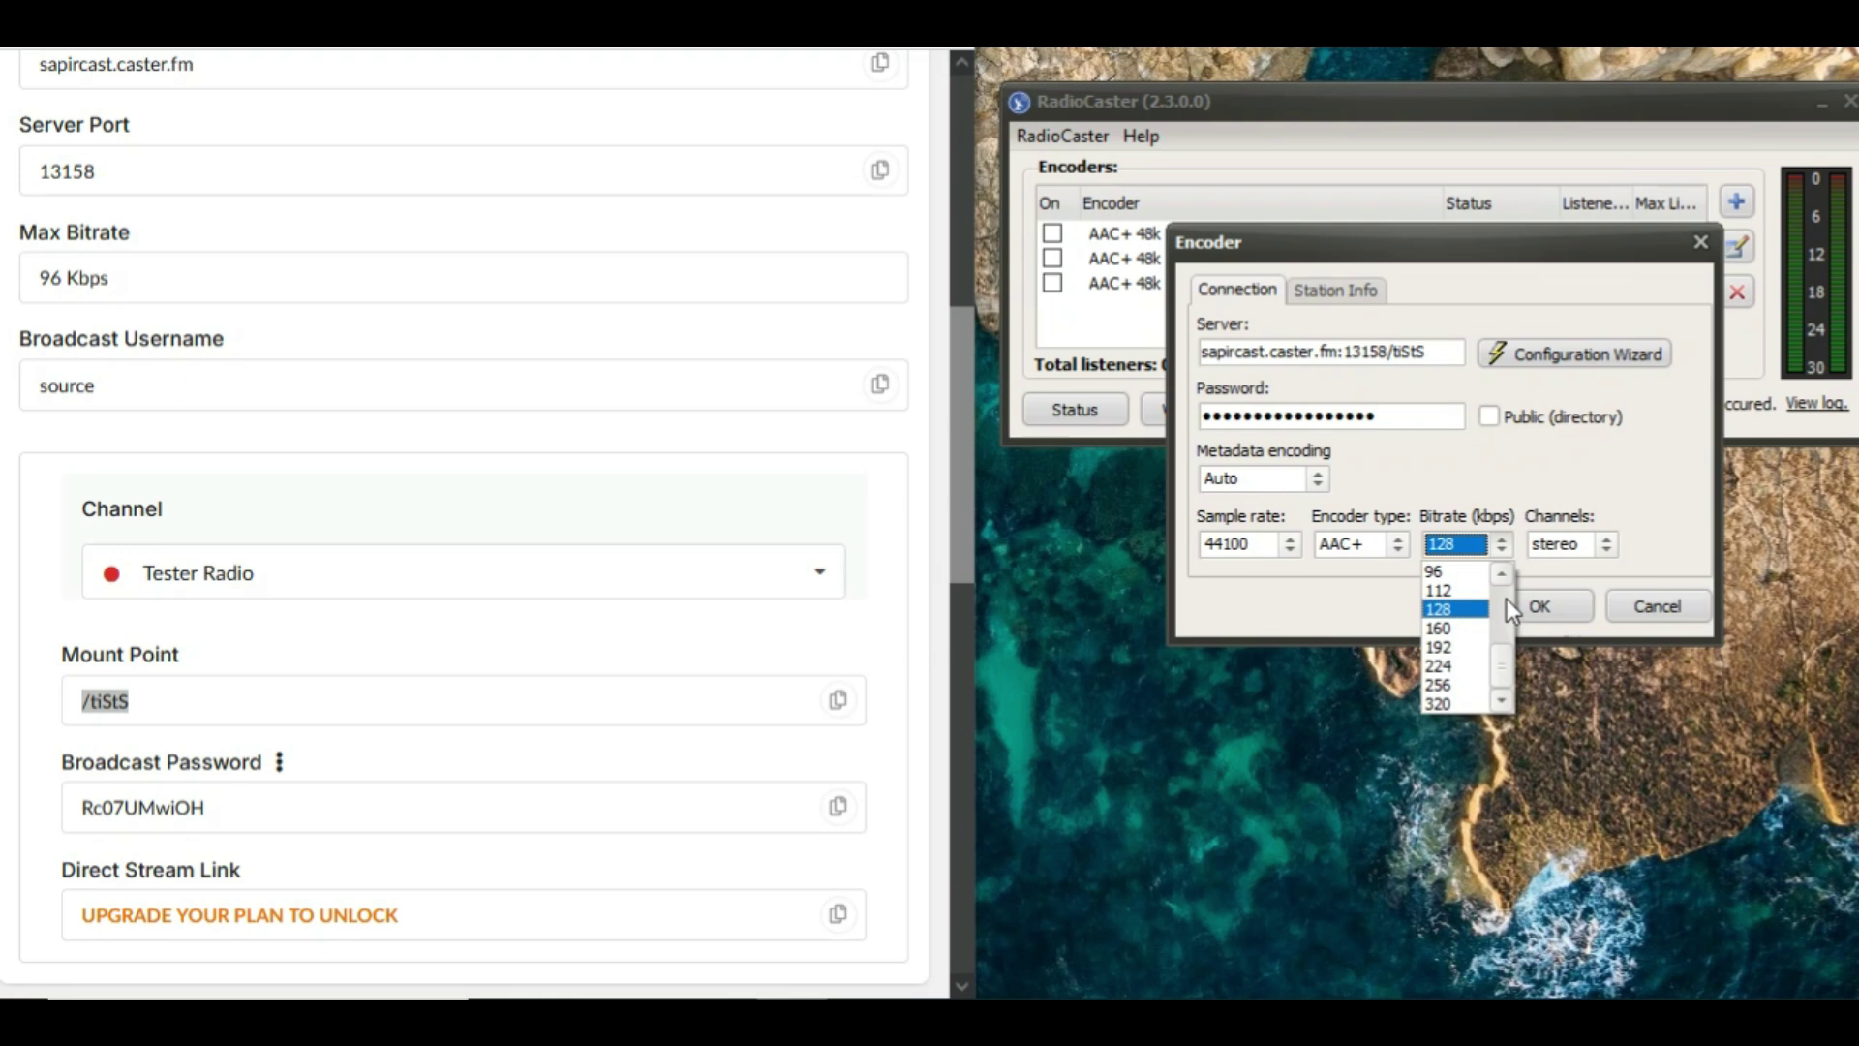
click(1504, 599)
click(1490, 490)
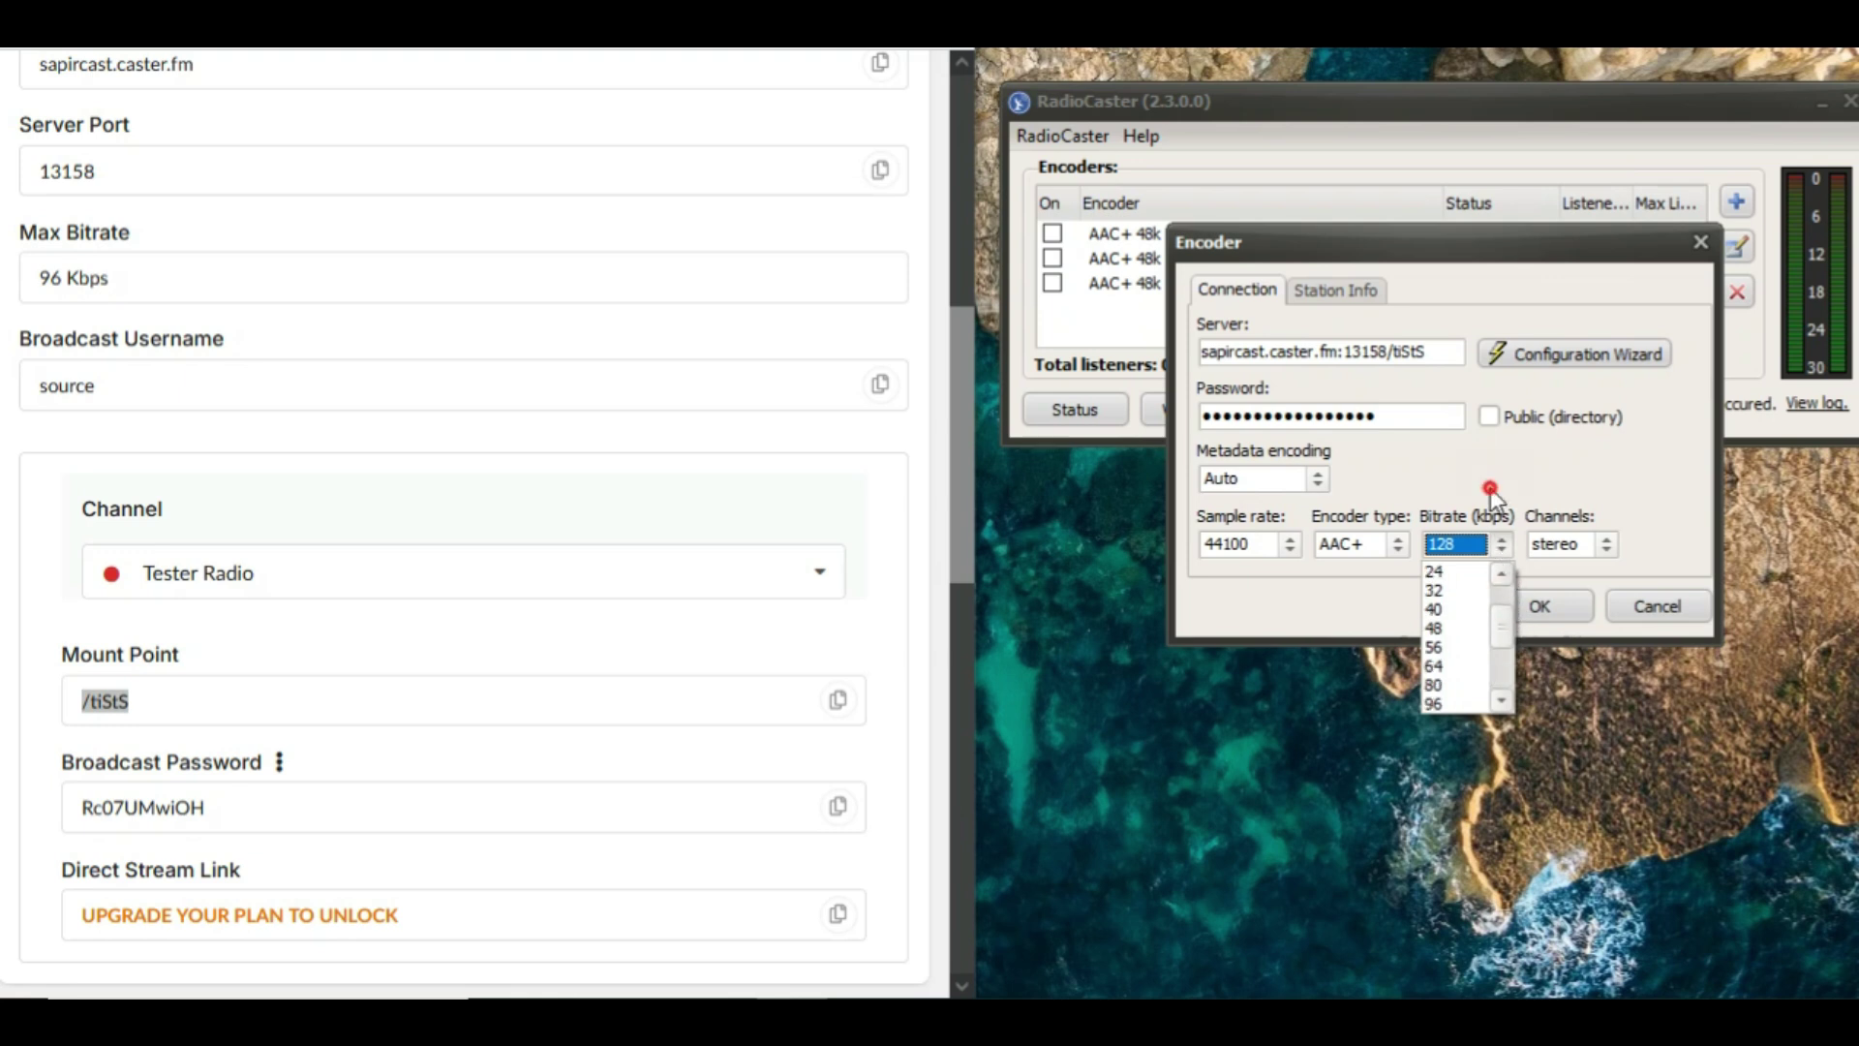
click(1507, 552)
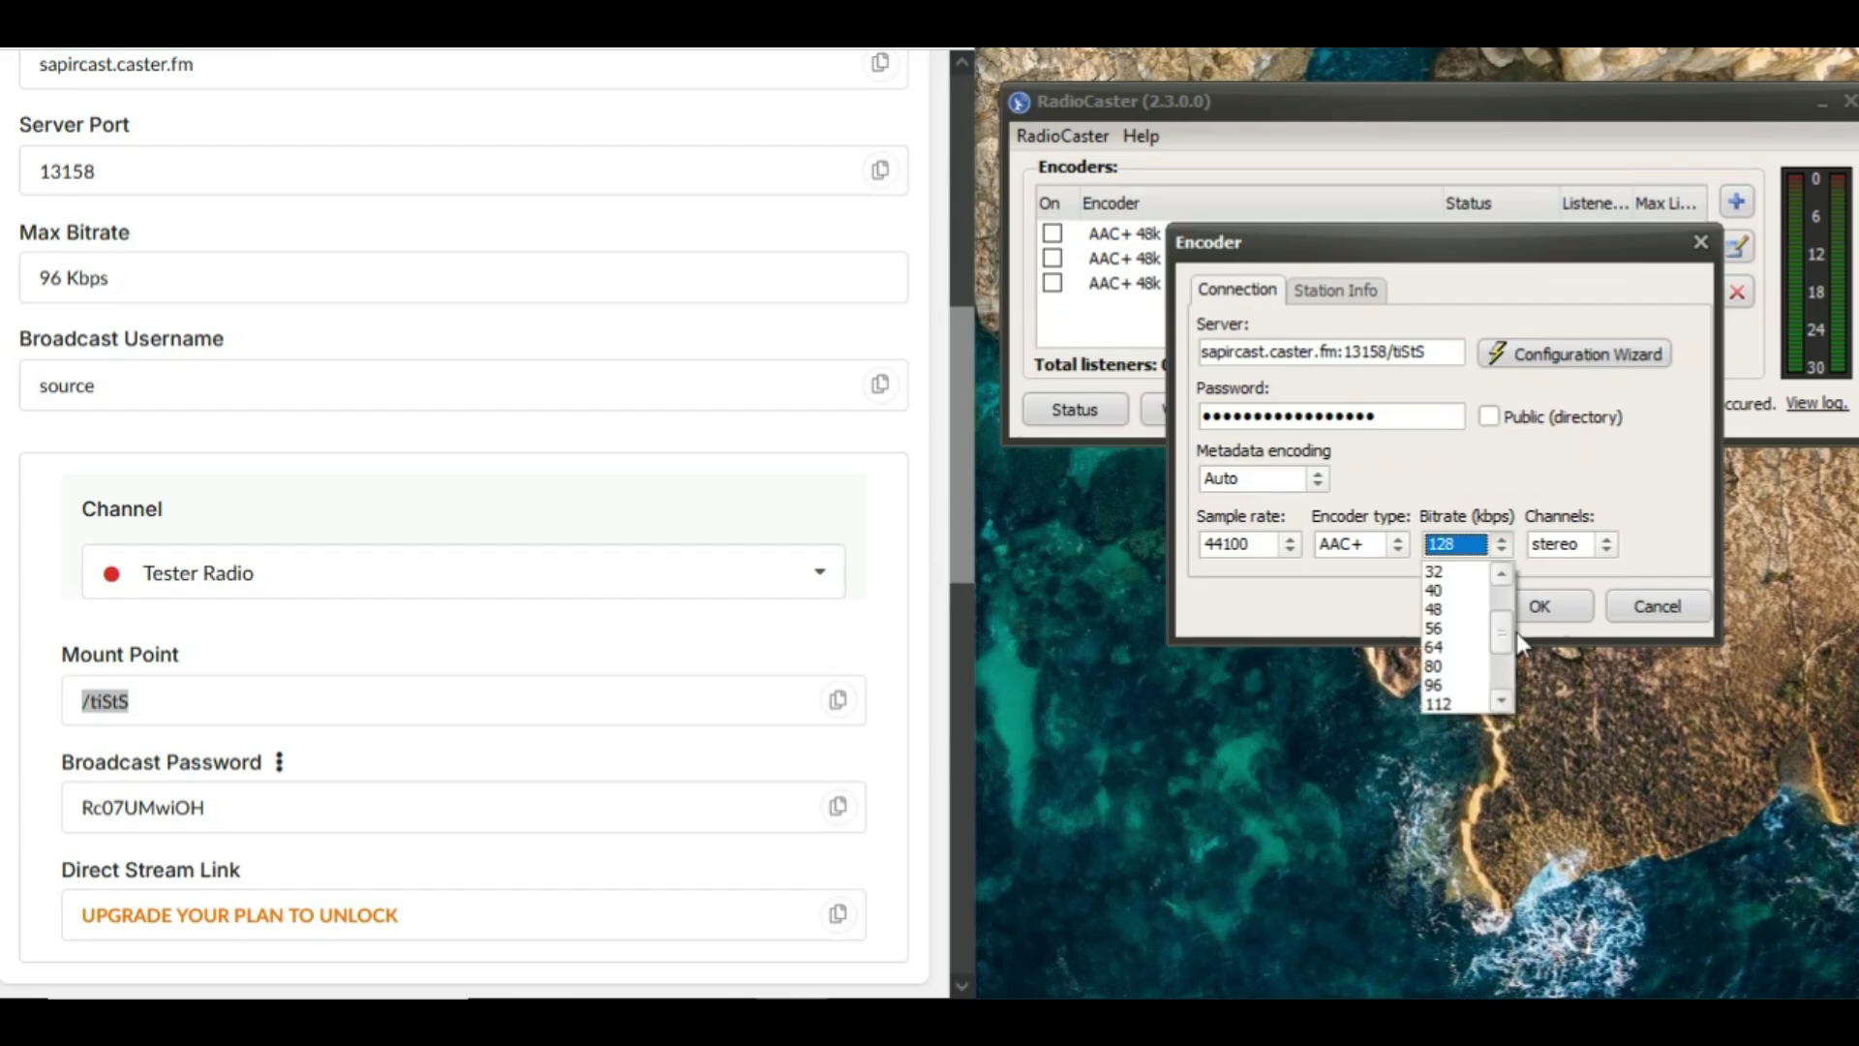
click(1460, 610)
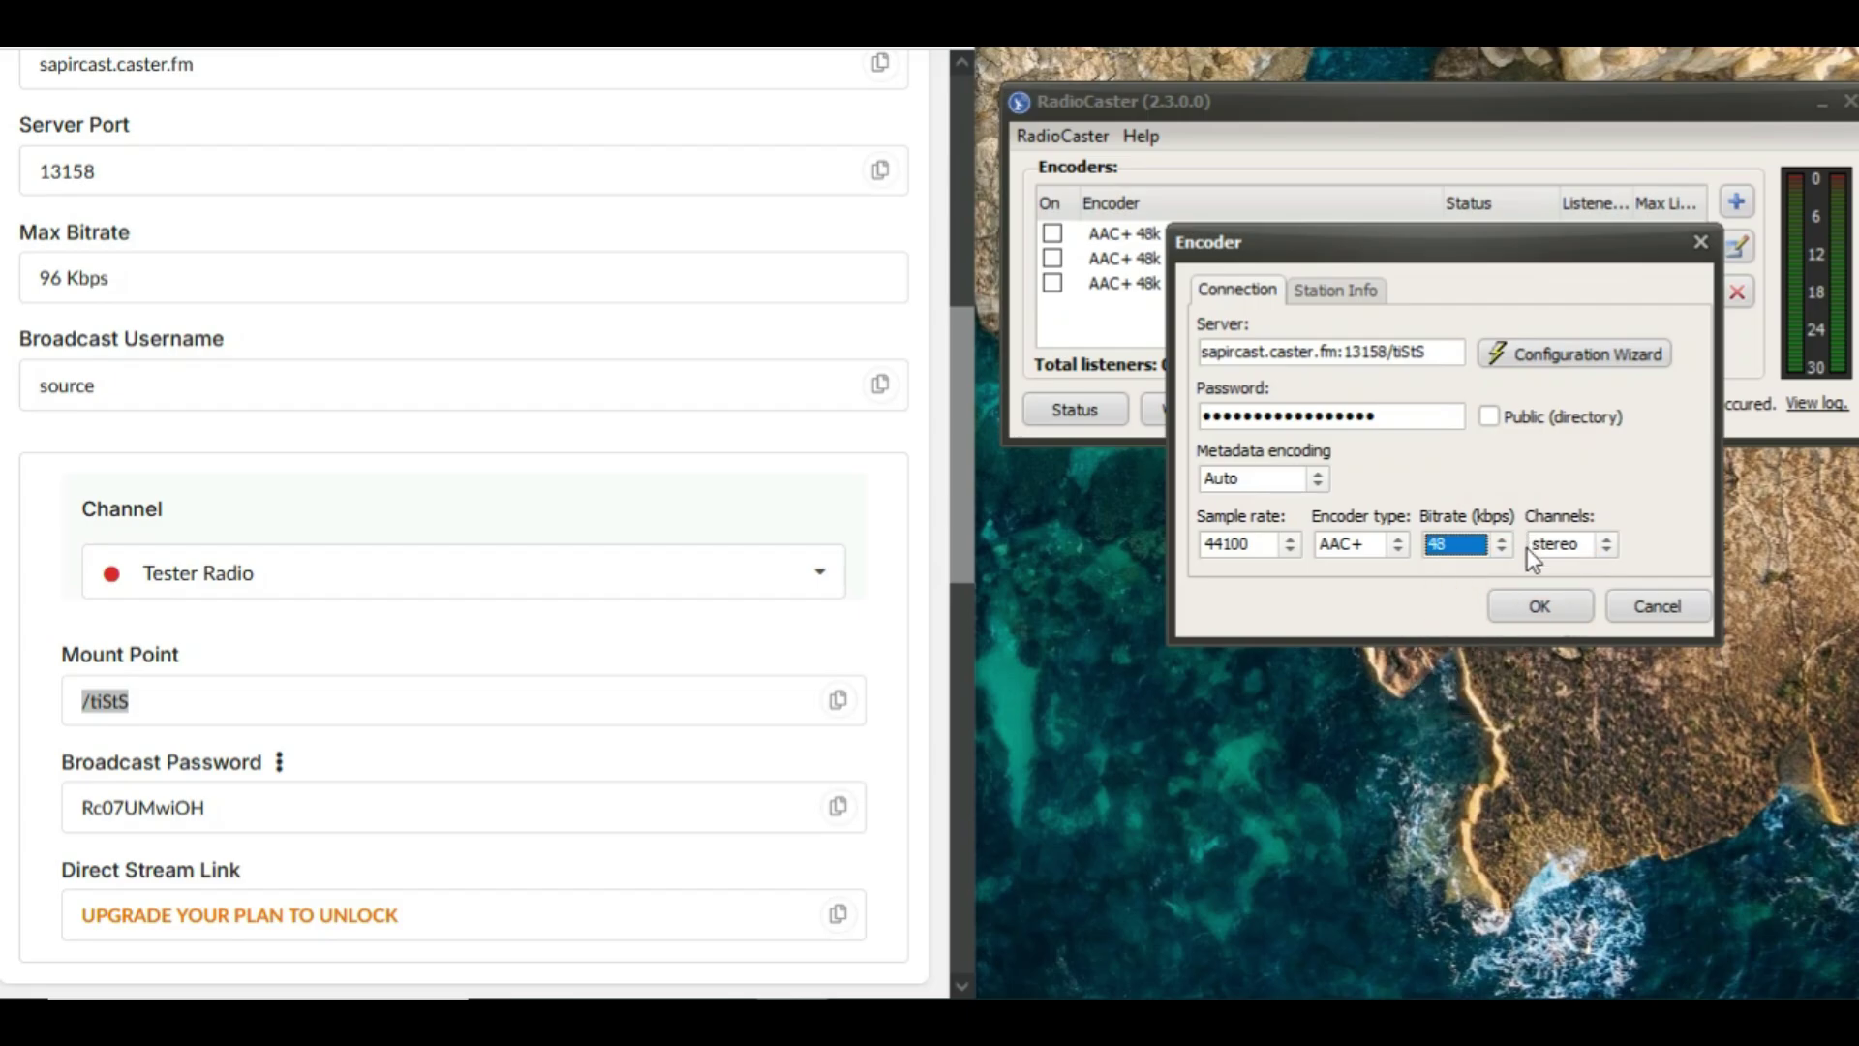
click(1539, 608)
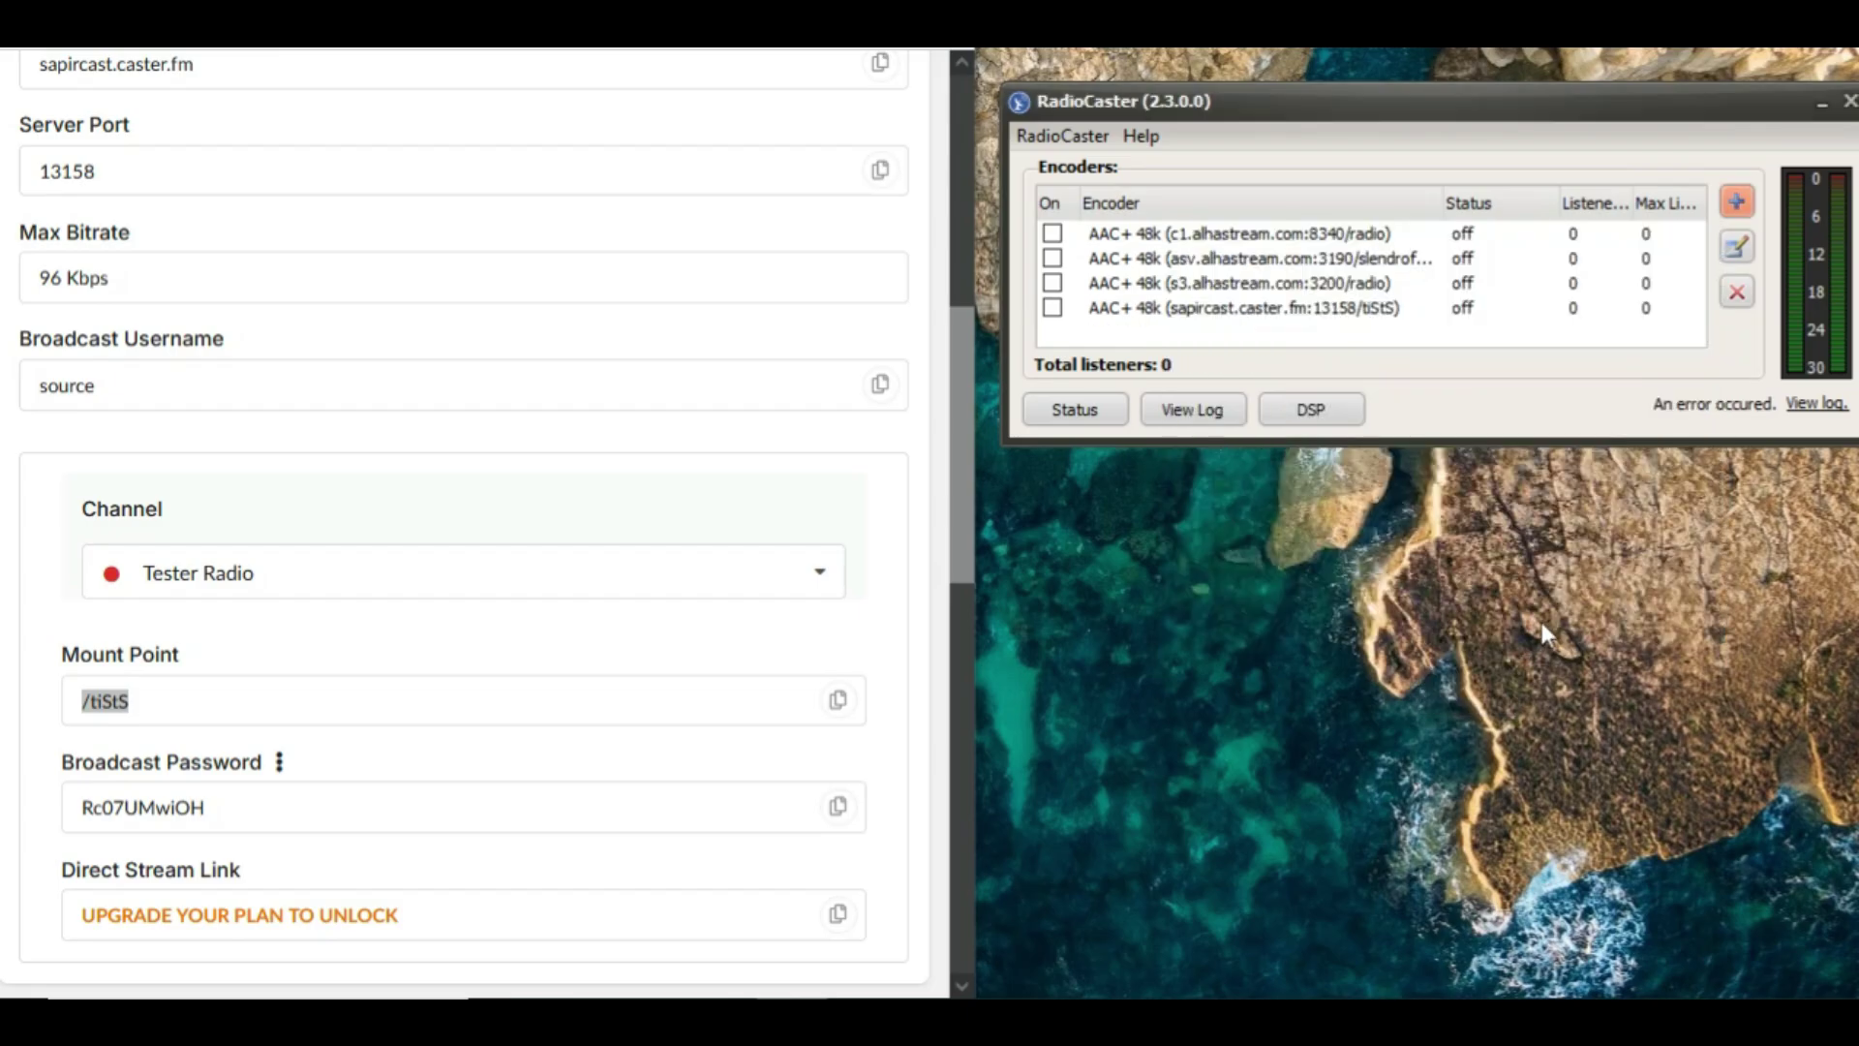
Enable the sapircast.caster.fm encoder and start the streaming server from the Caster.fm dashboard
click(1052, 308)
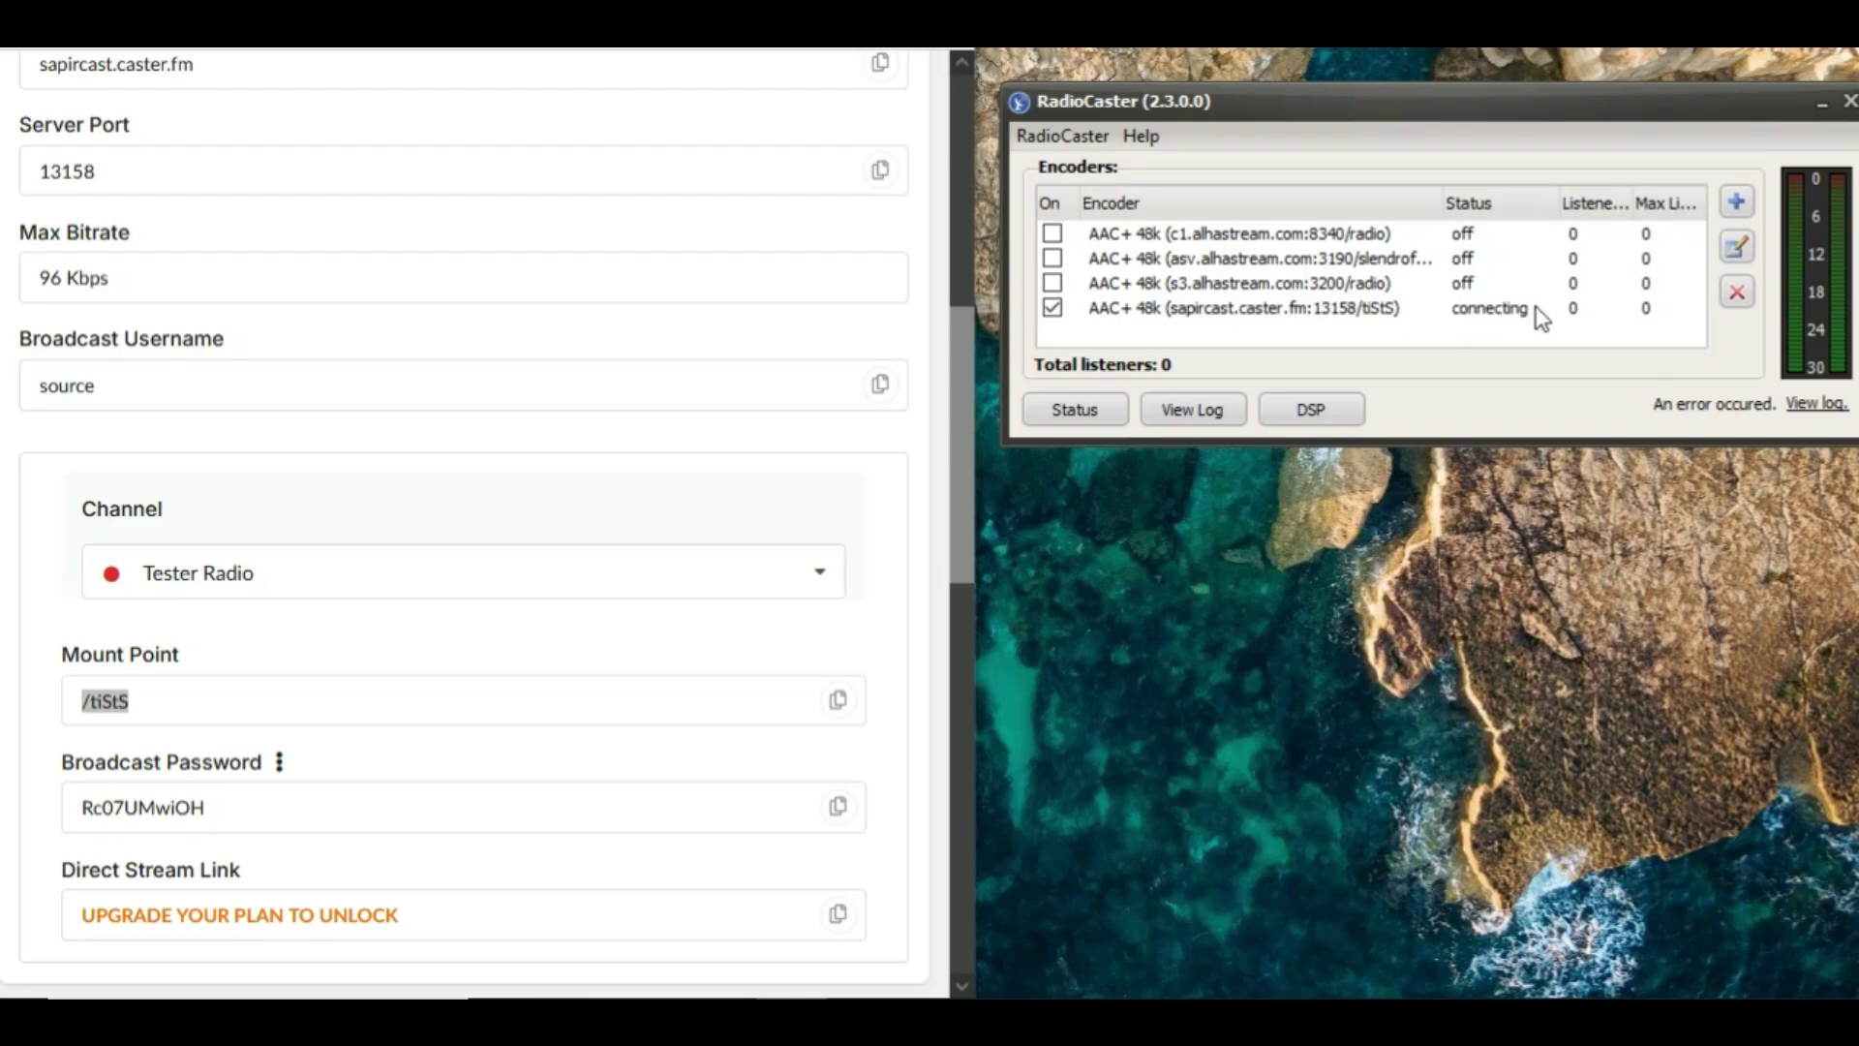
scroll(963, 358, up, 7)
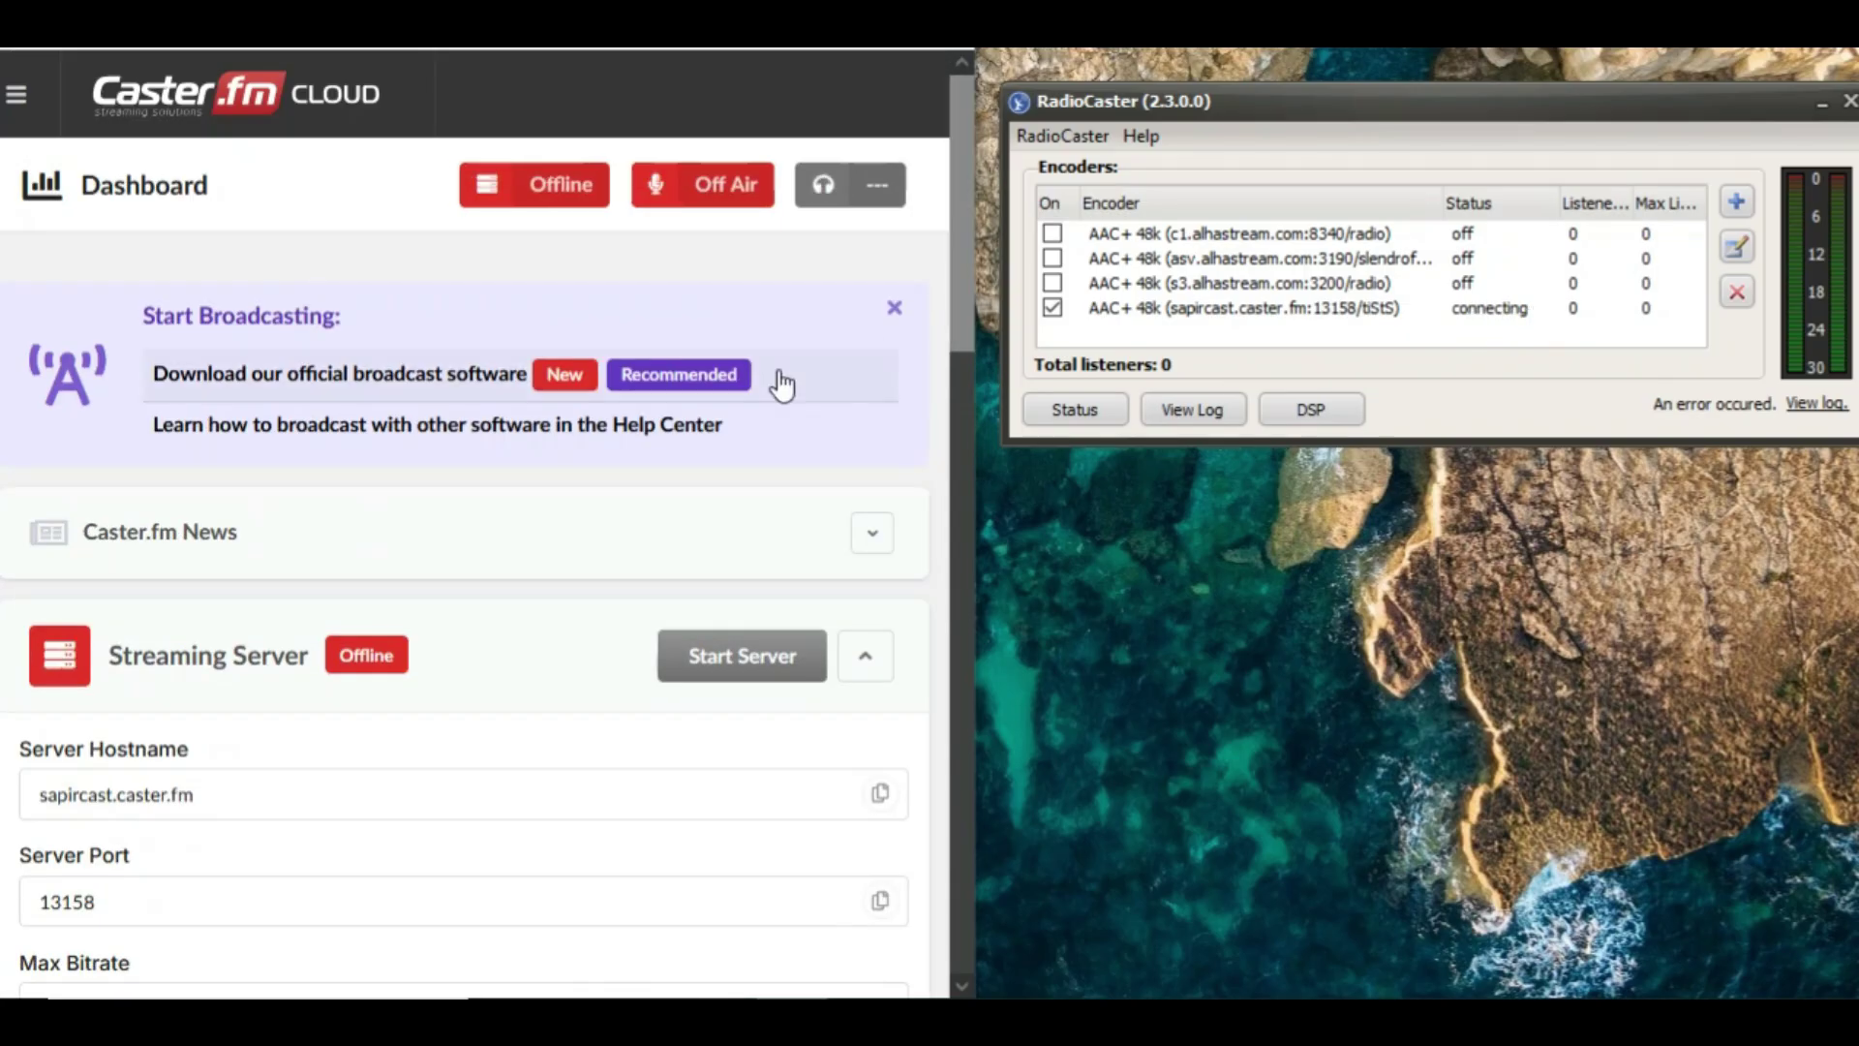
click(867, 664)
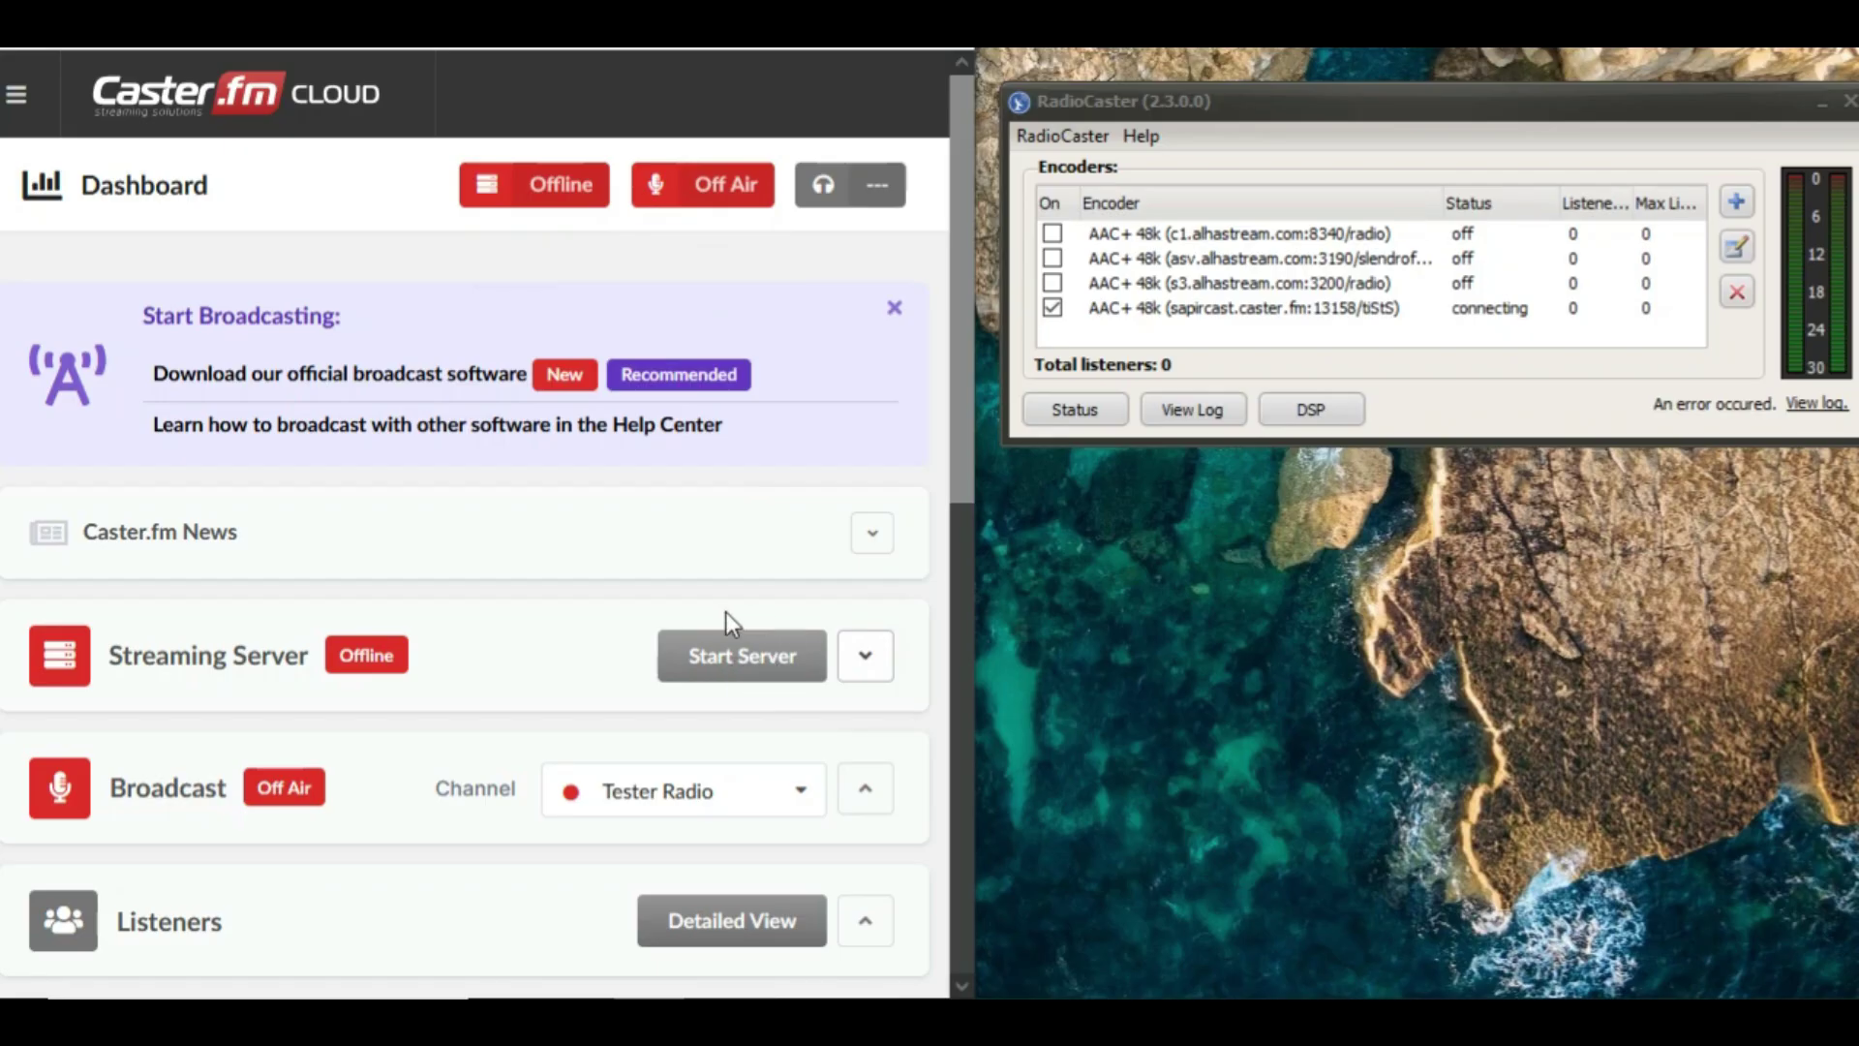
click(765, 660)
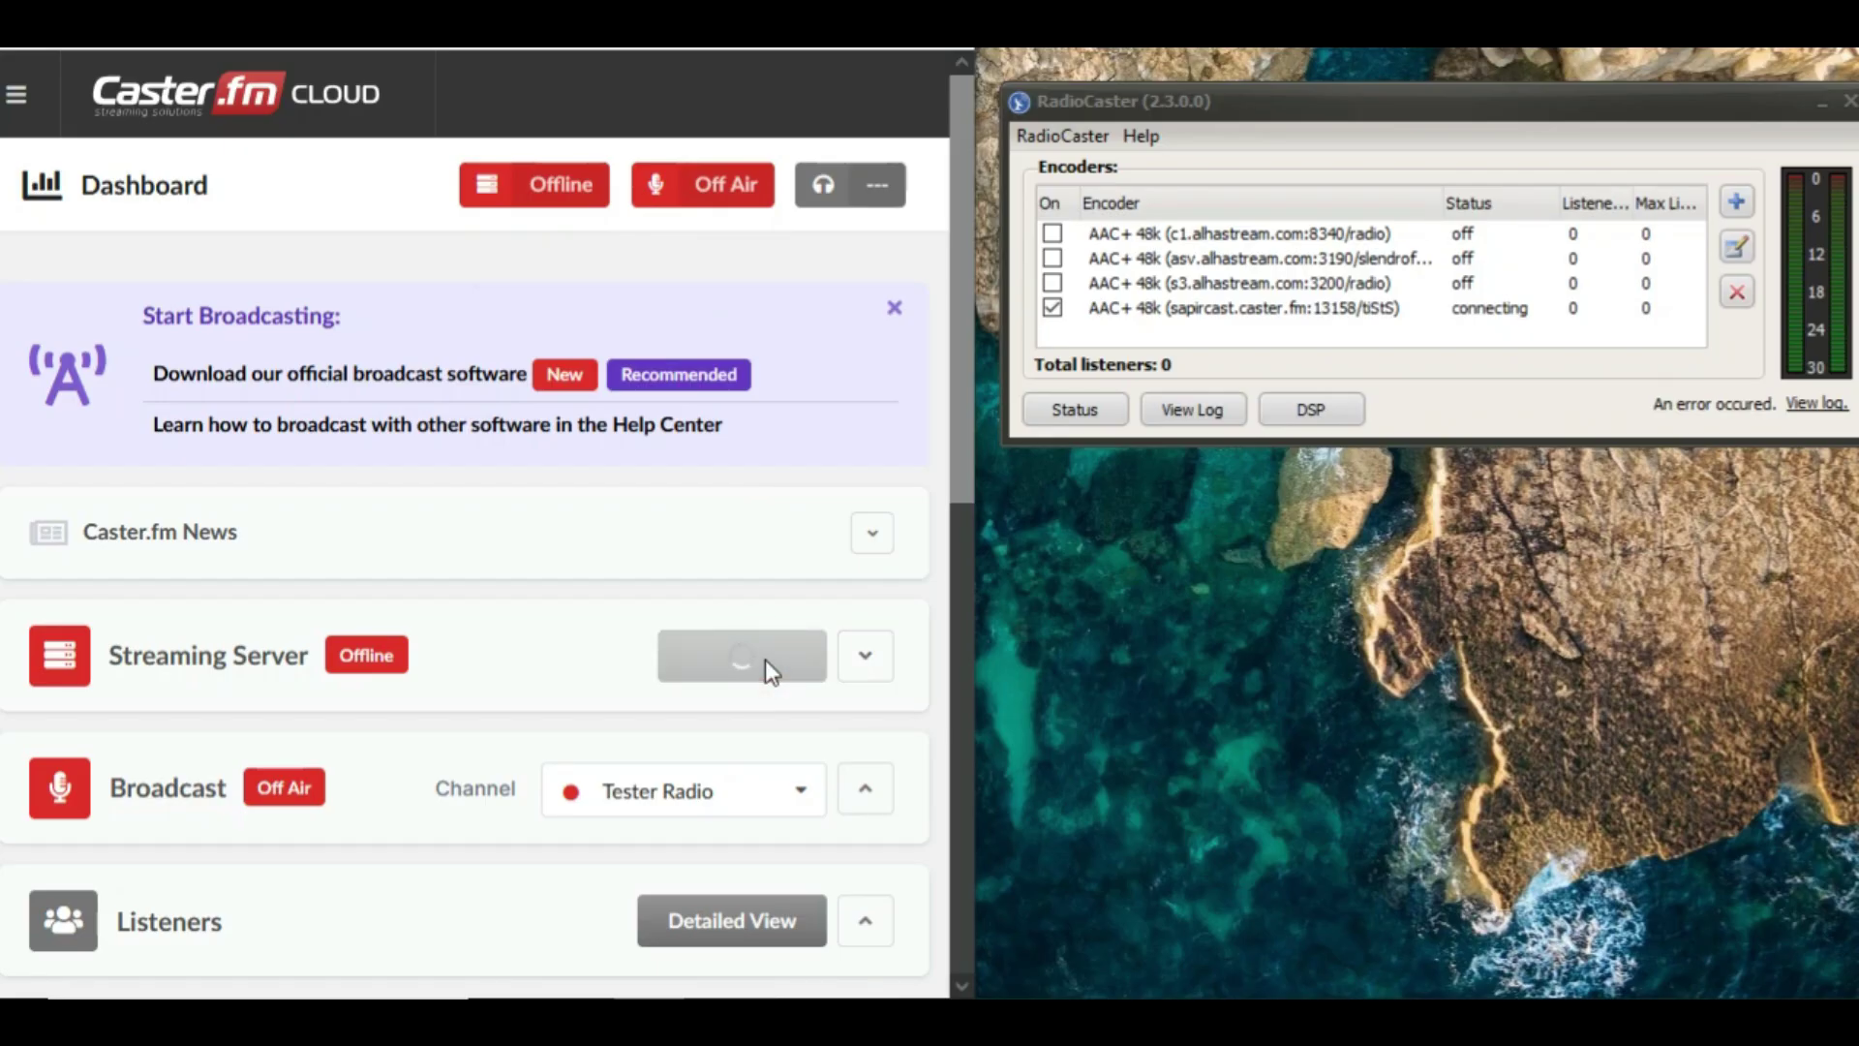
click(1462, 309)
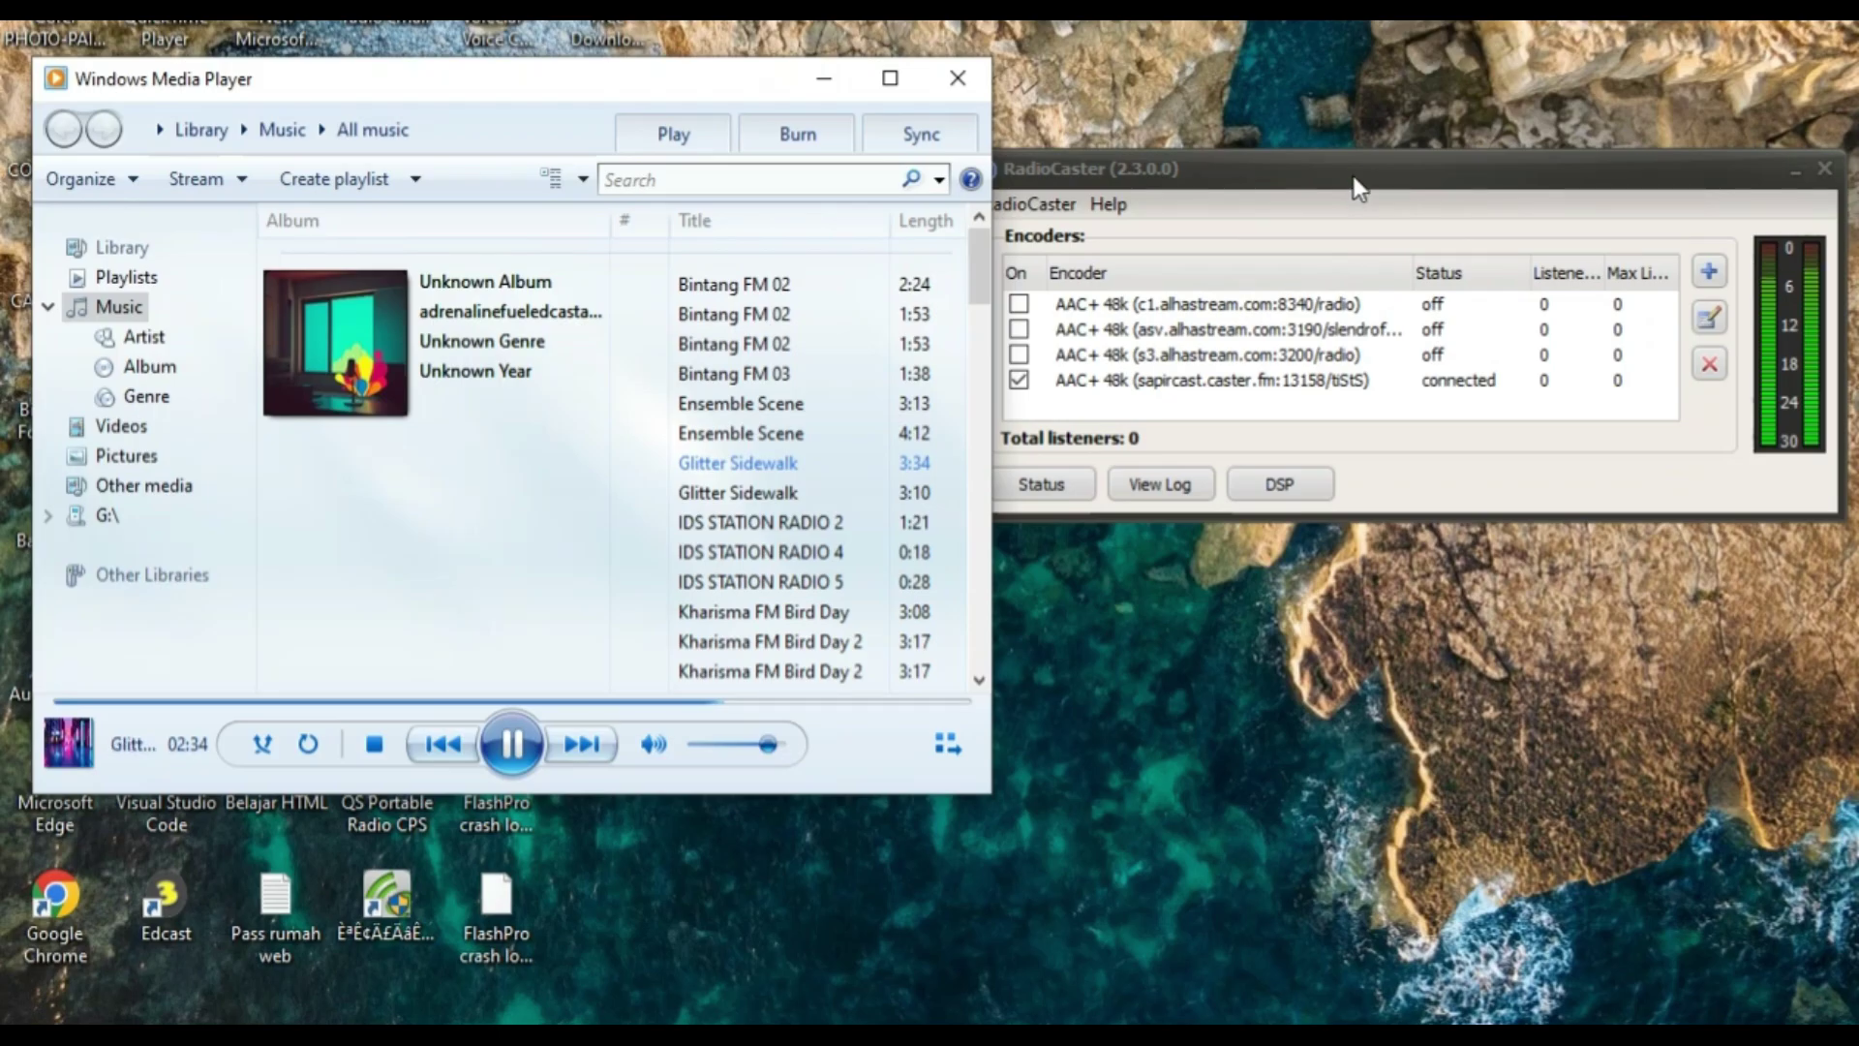
Check the selected and available sound input devices in RadioCaster's settings, leaving the settings unsaved
click(1146, 219)
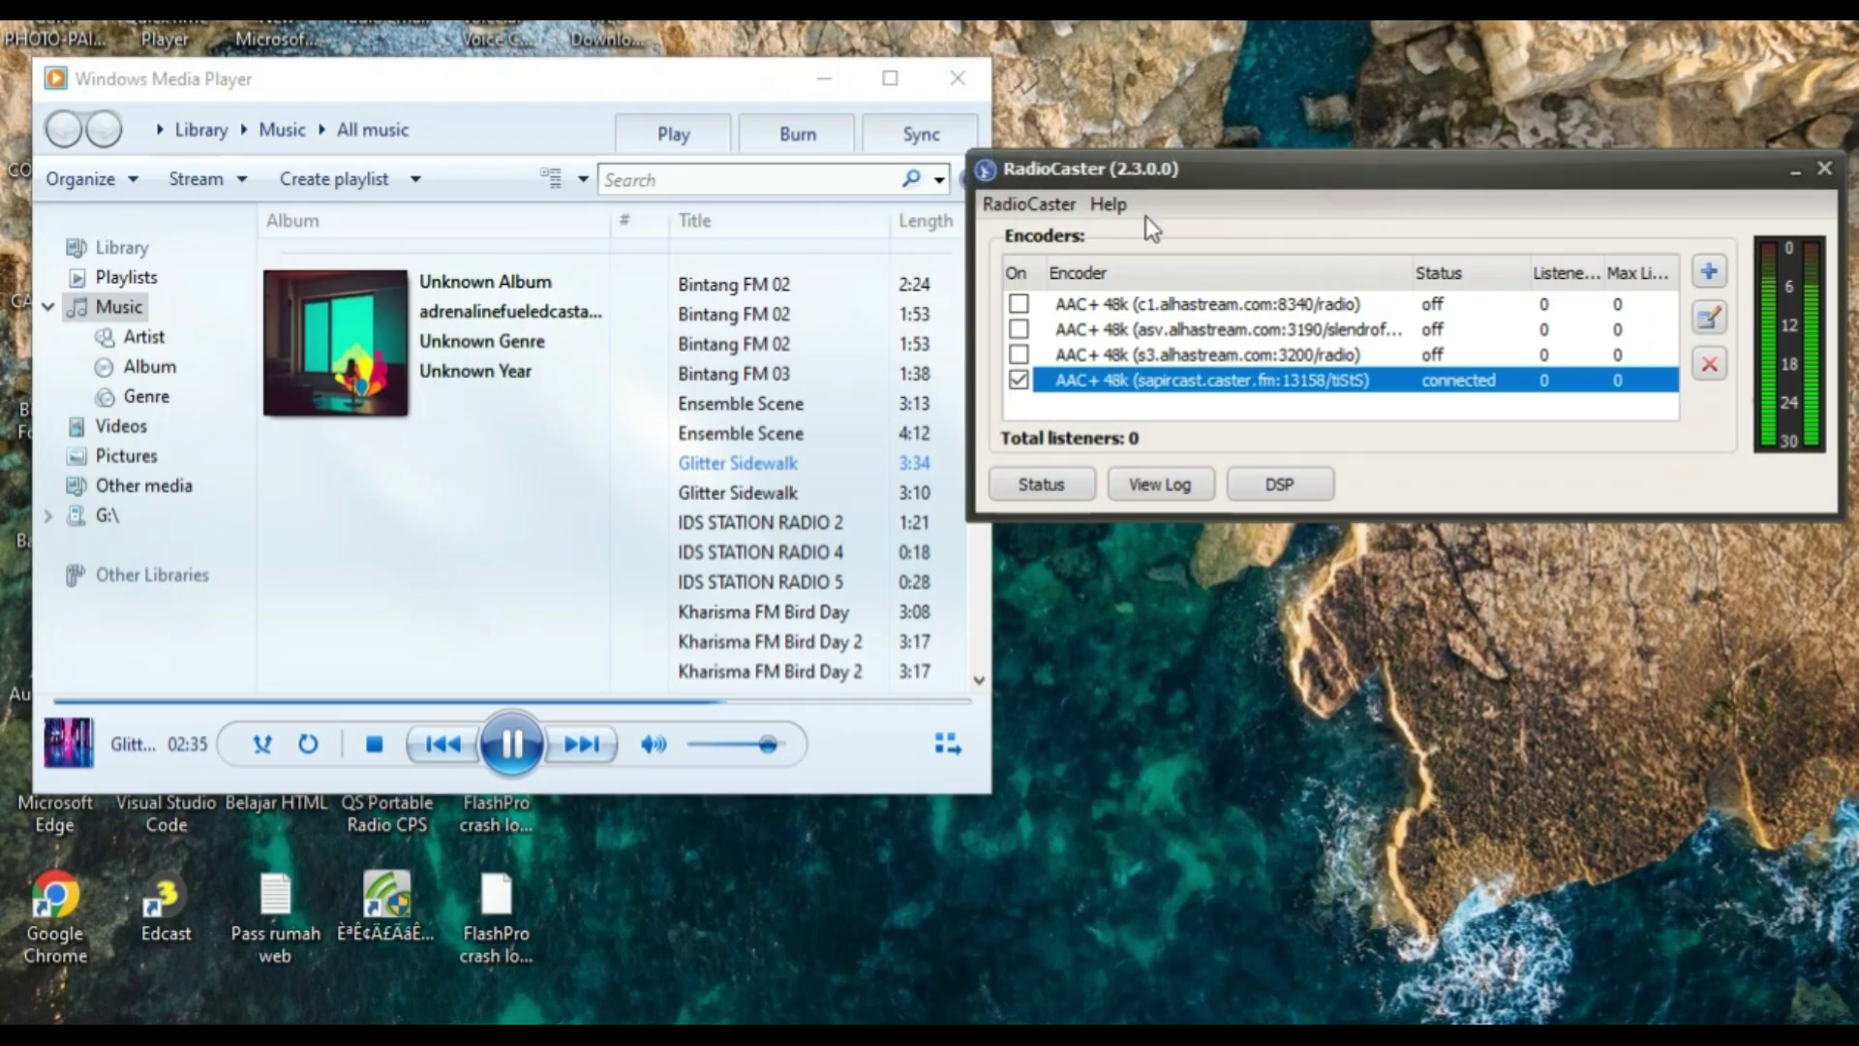
click(1066, 201)
click(1293, 614)
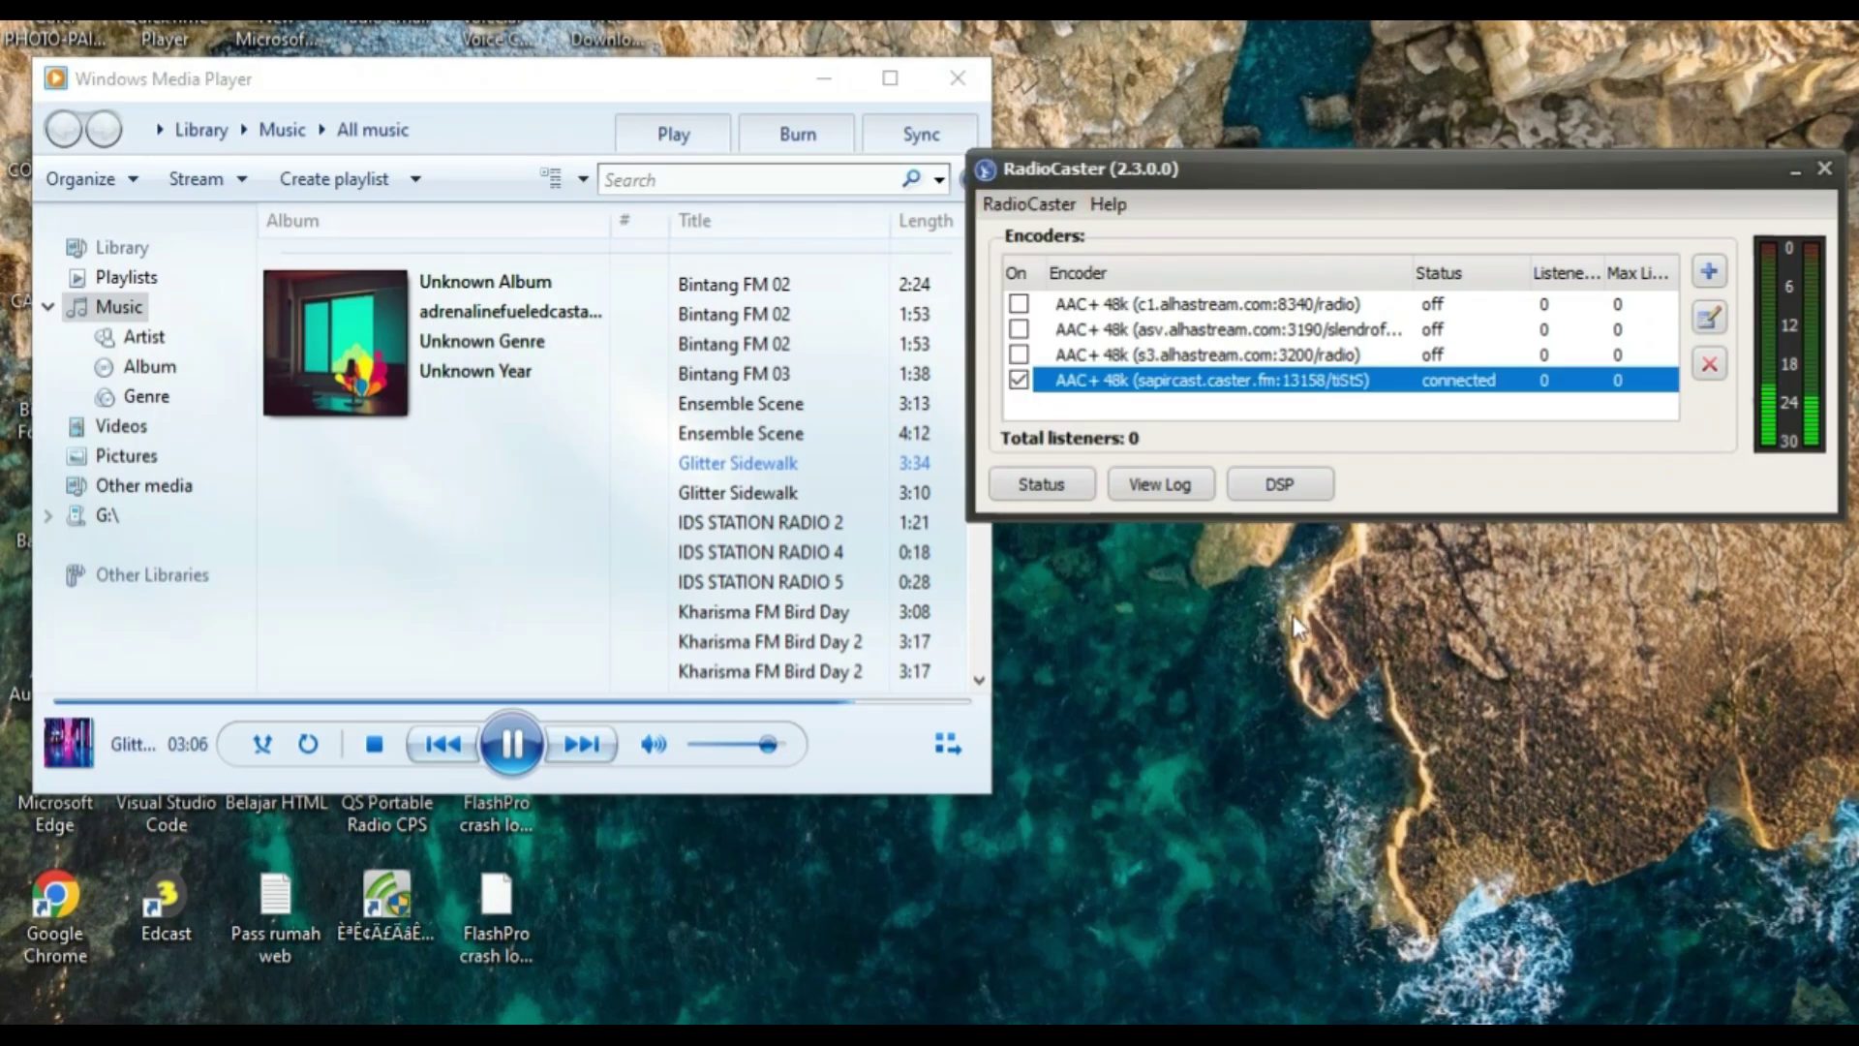
click(1038, 206)
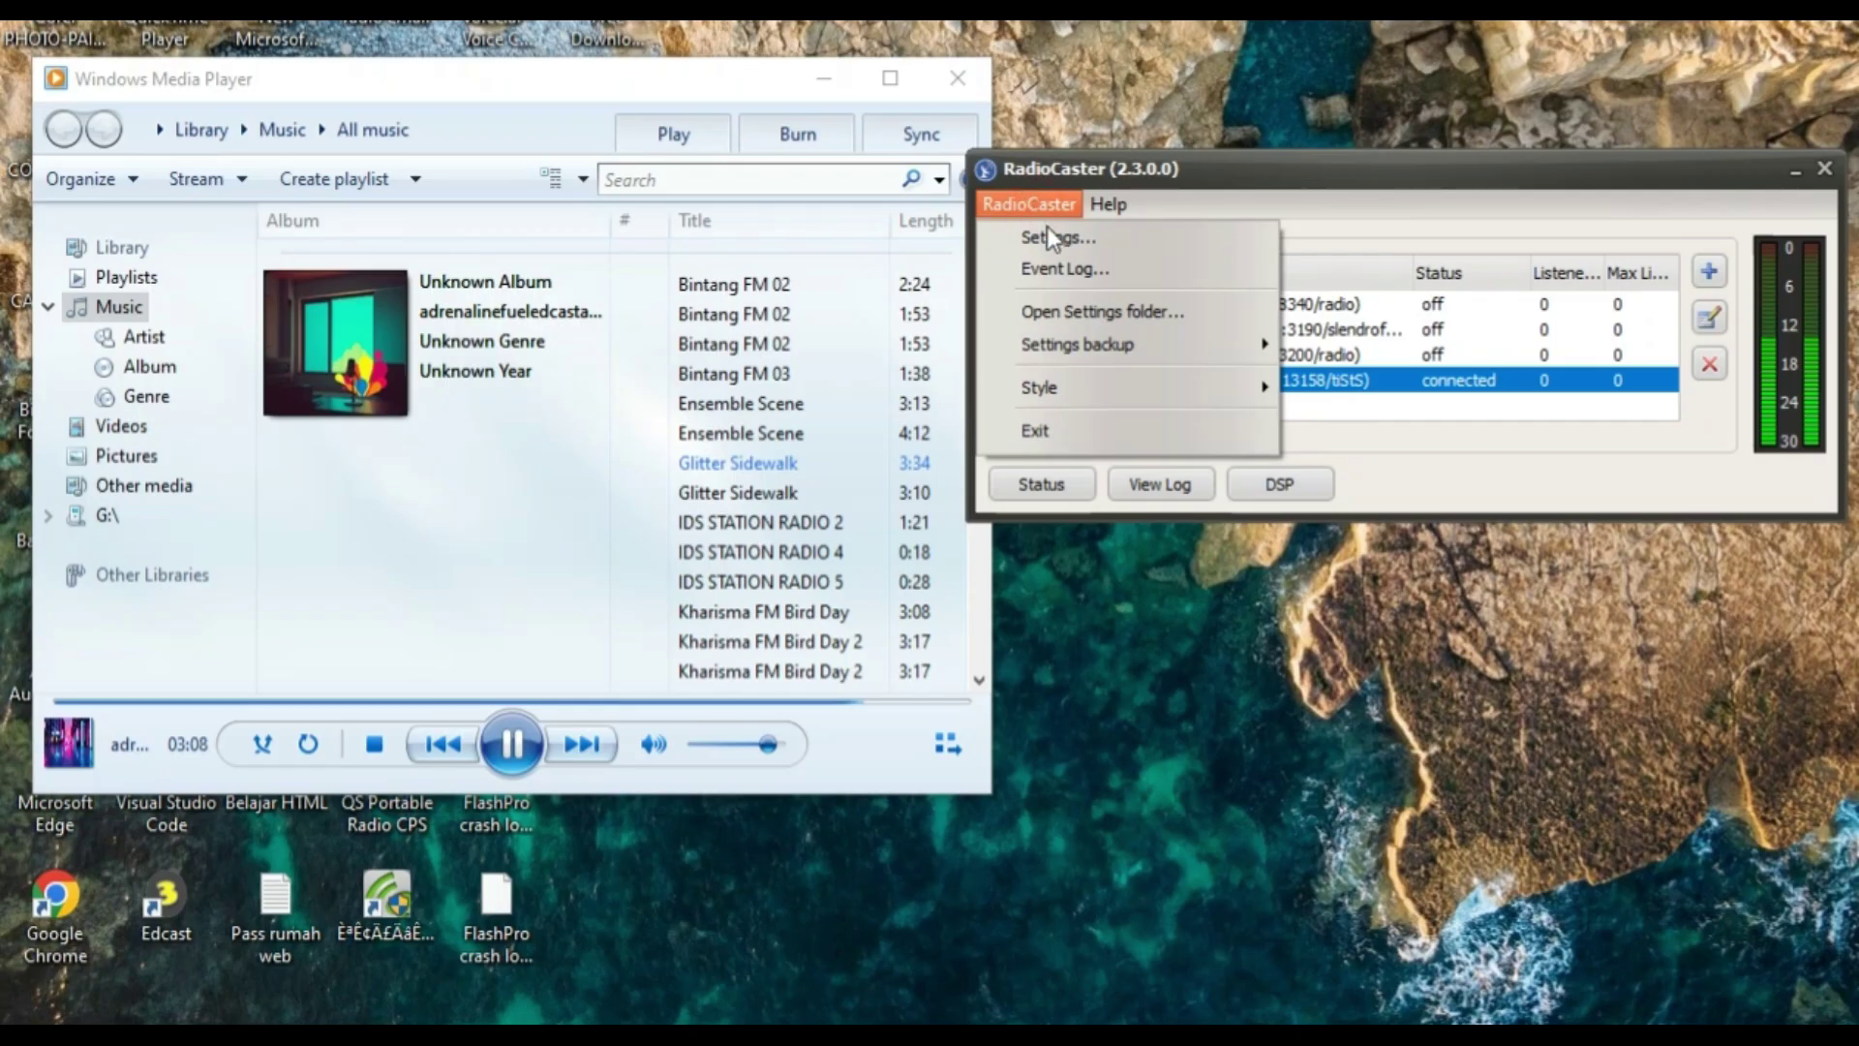
click(1049, 235)
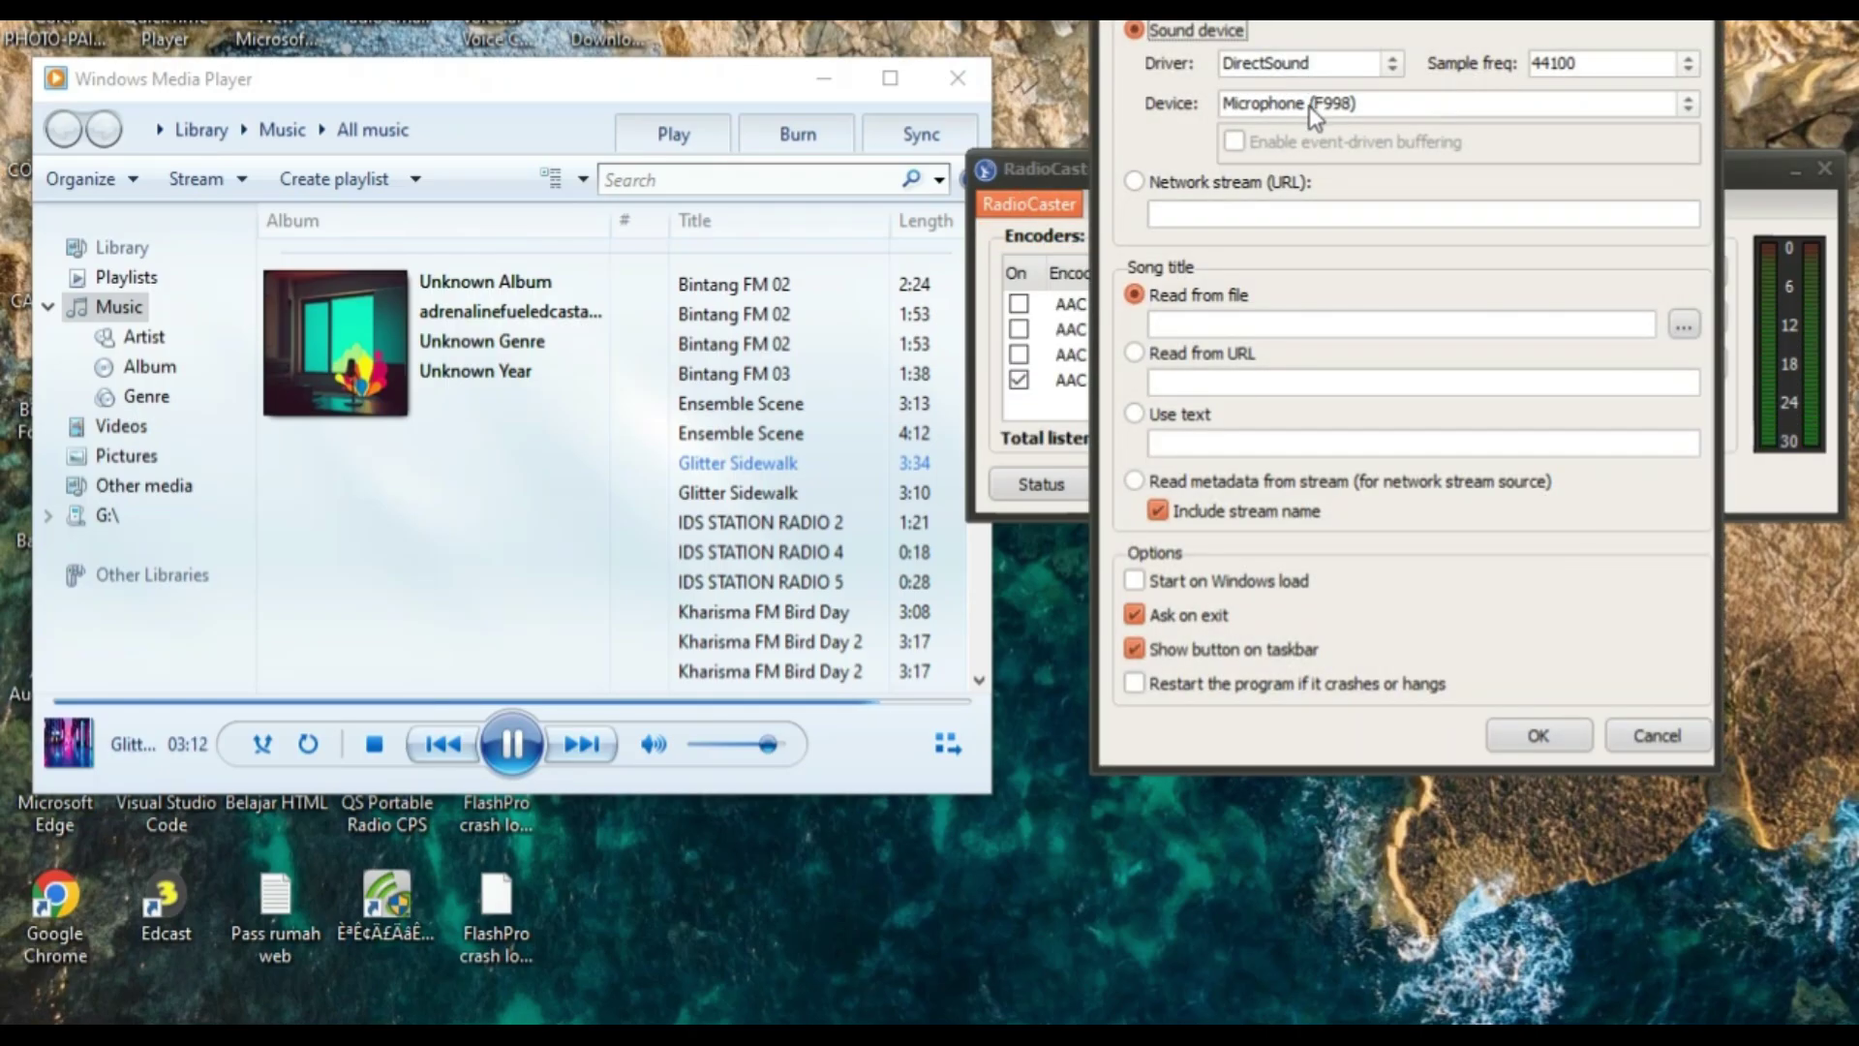
click(1321, 108)
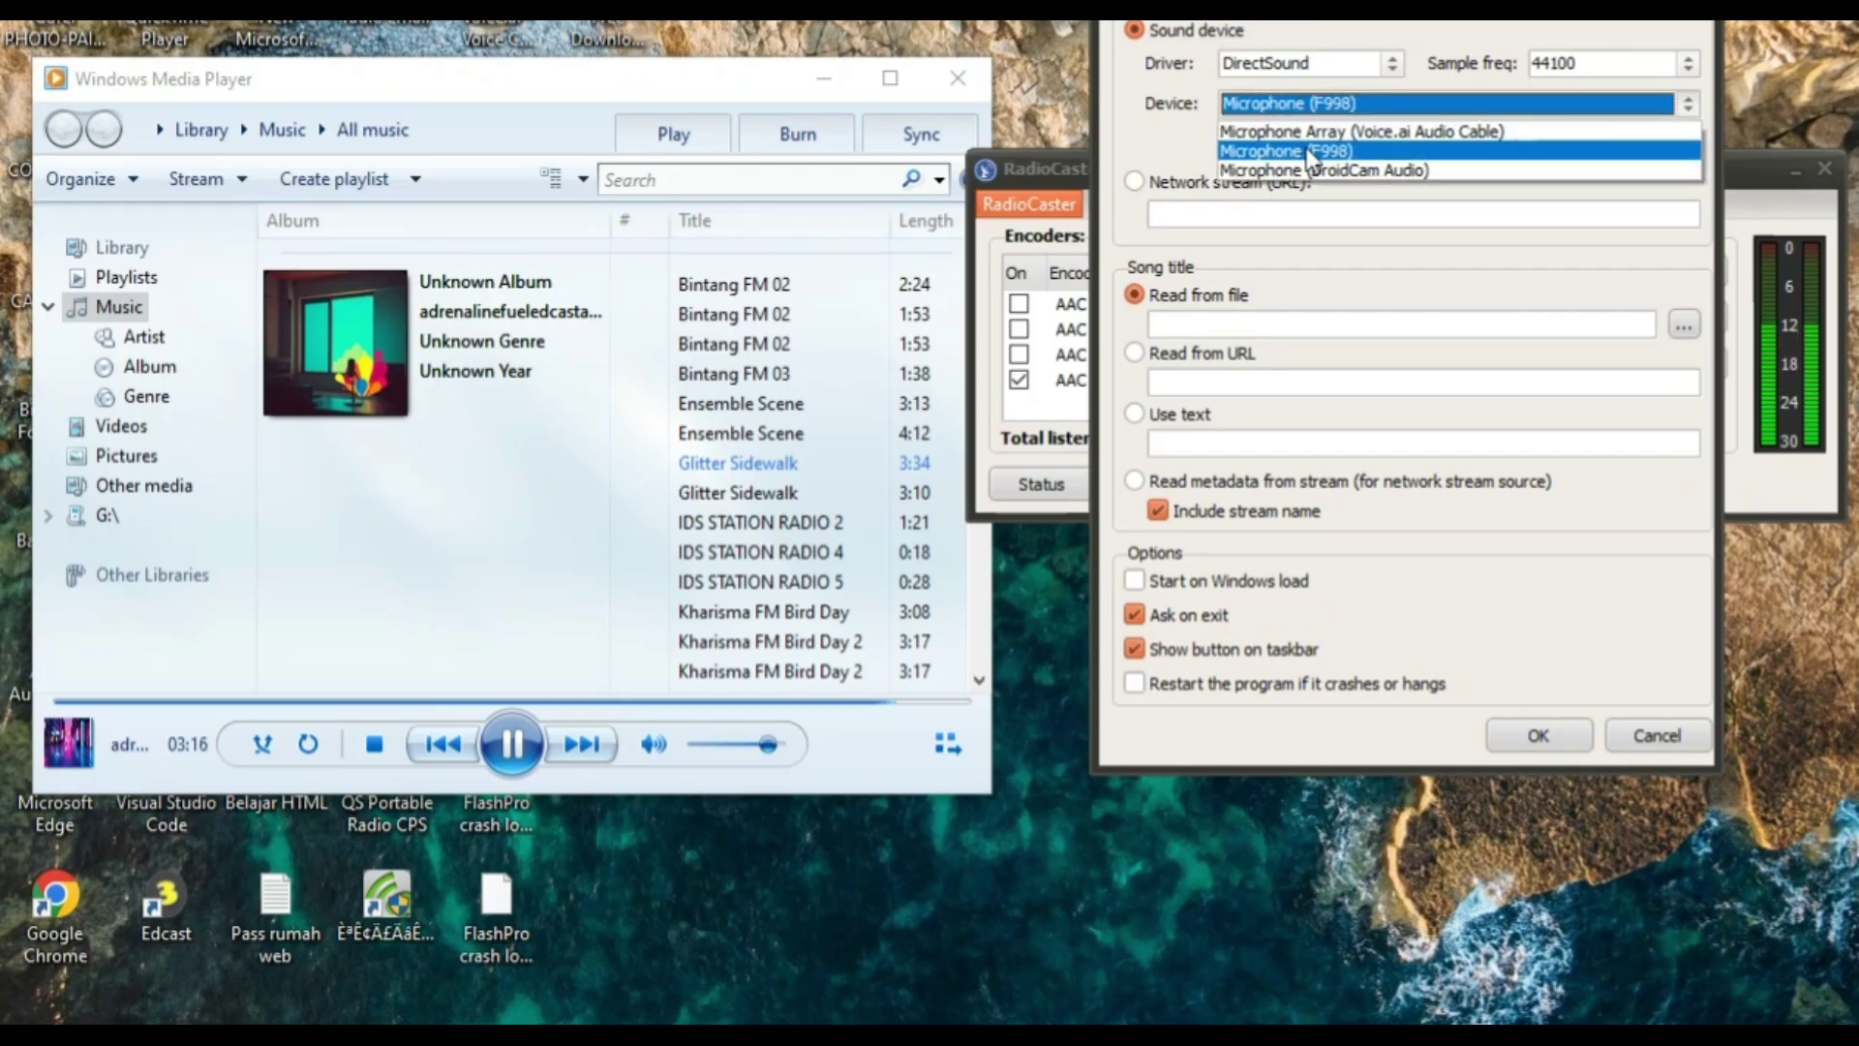
click(1756, 55)
click(1655, 734)
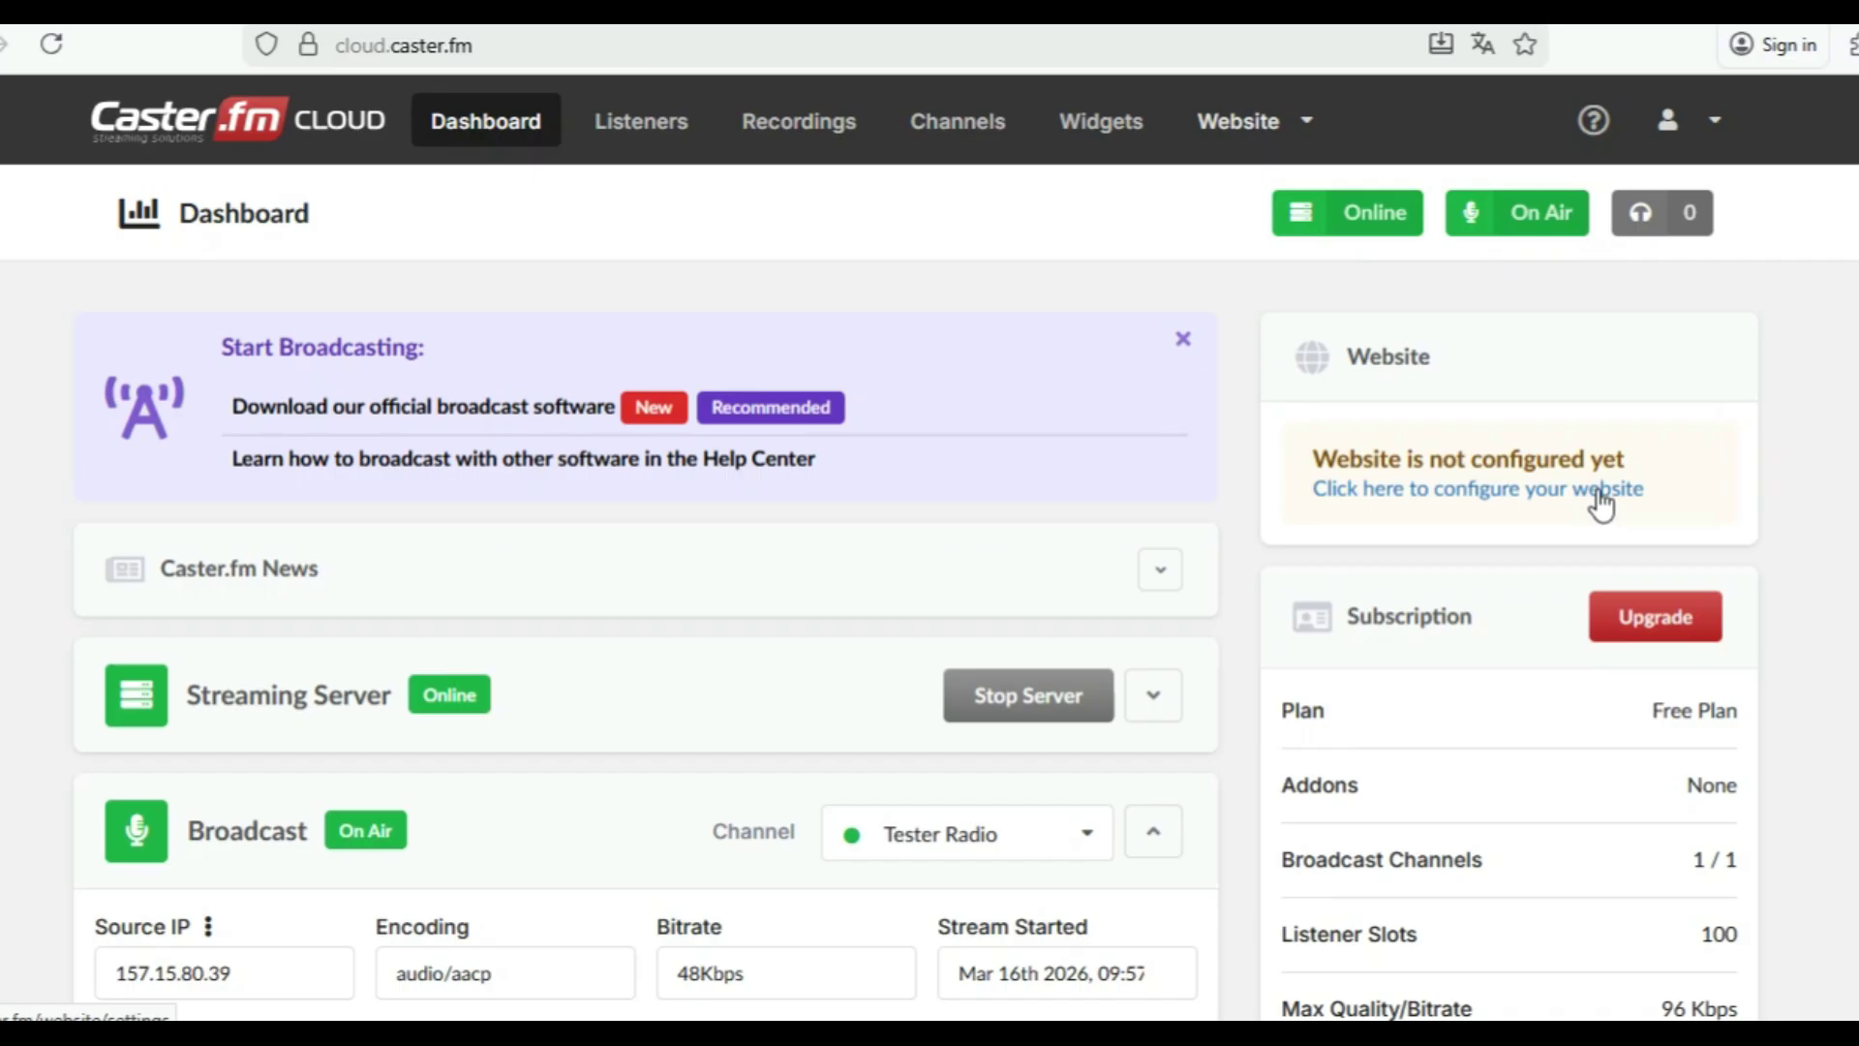
Open the website configuration from the dashboard and set the website subdomain to testerradio
click(1597, 491)
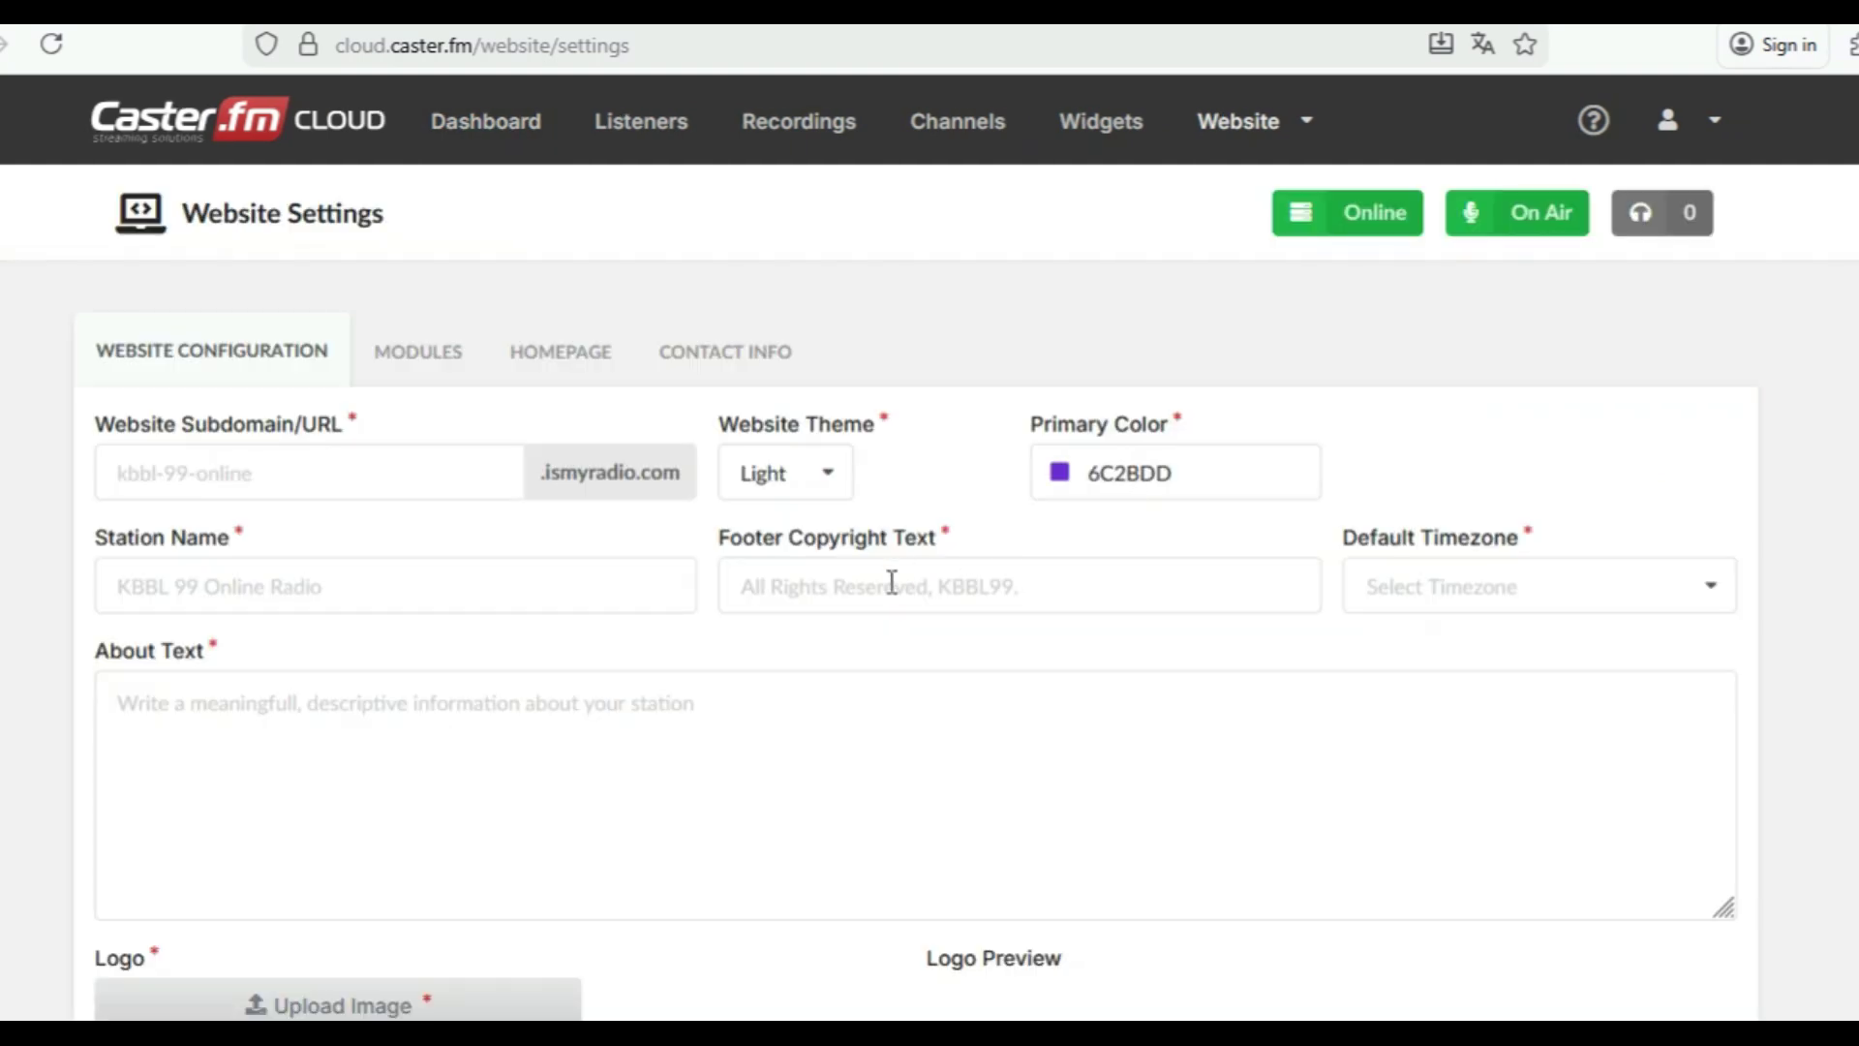
click(433, 494)
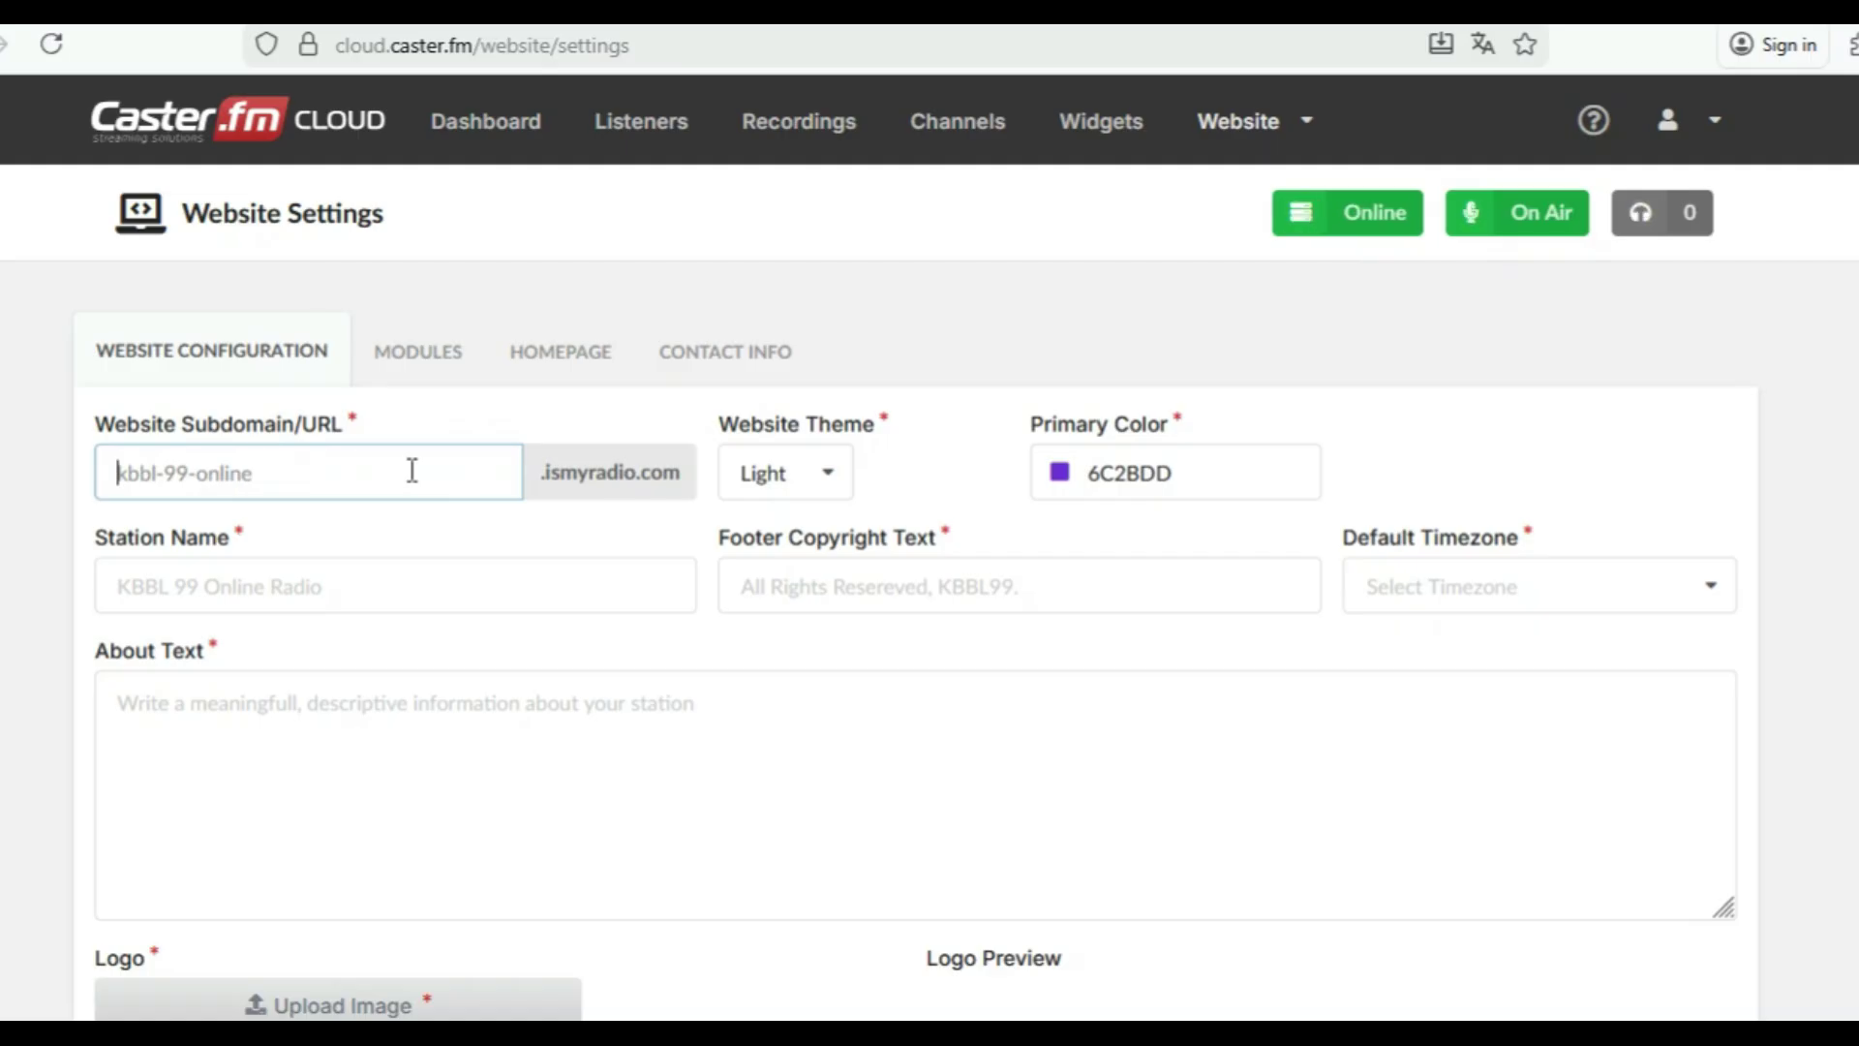
text(tester)
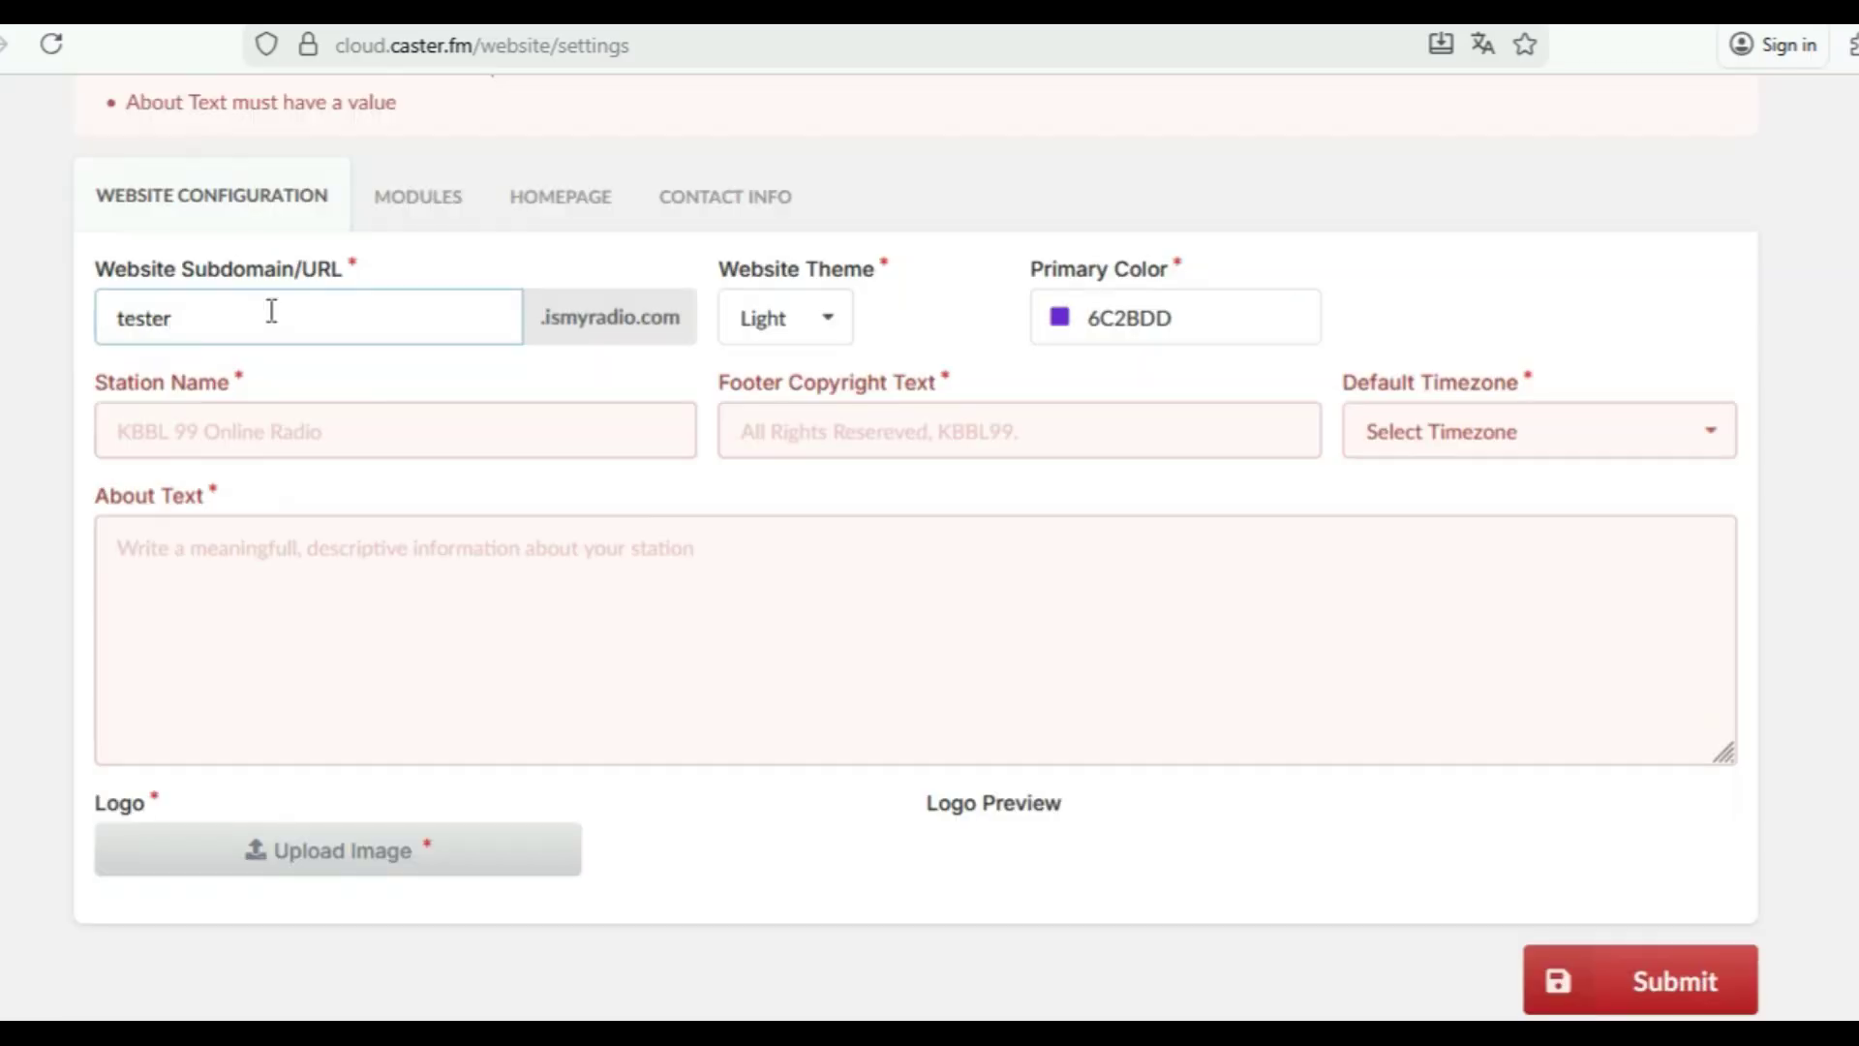
text(radio)
key(Tab)
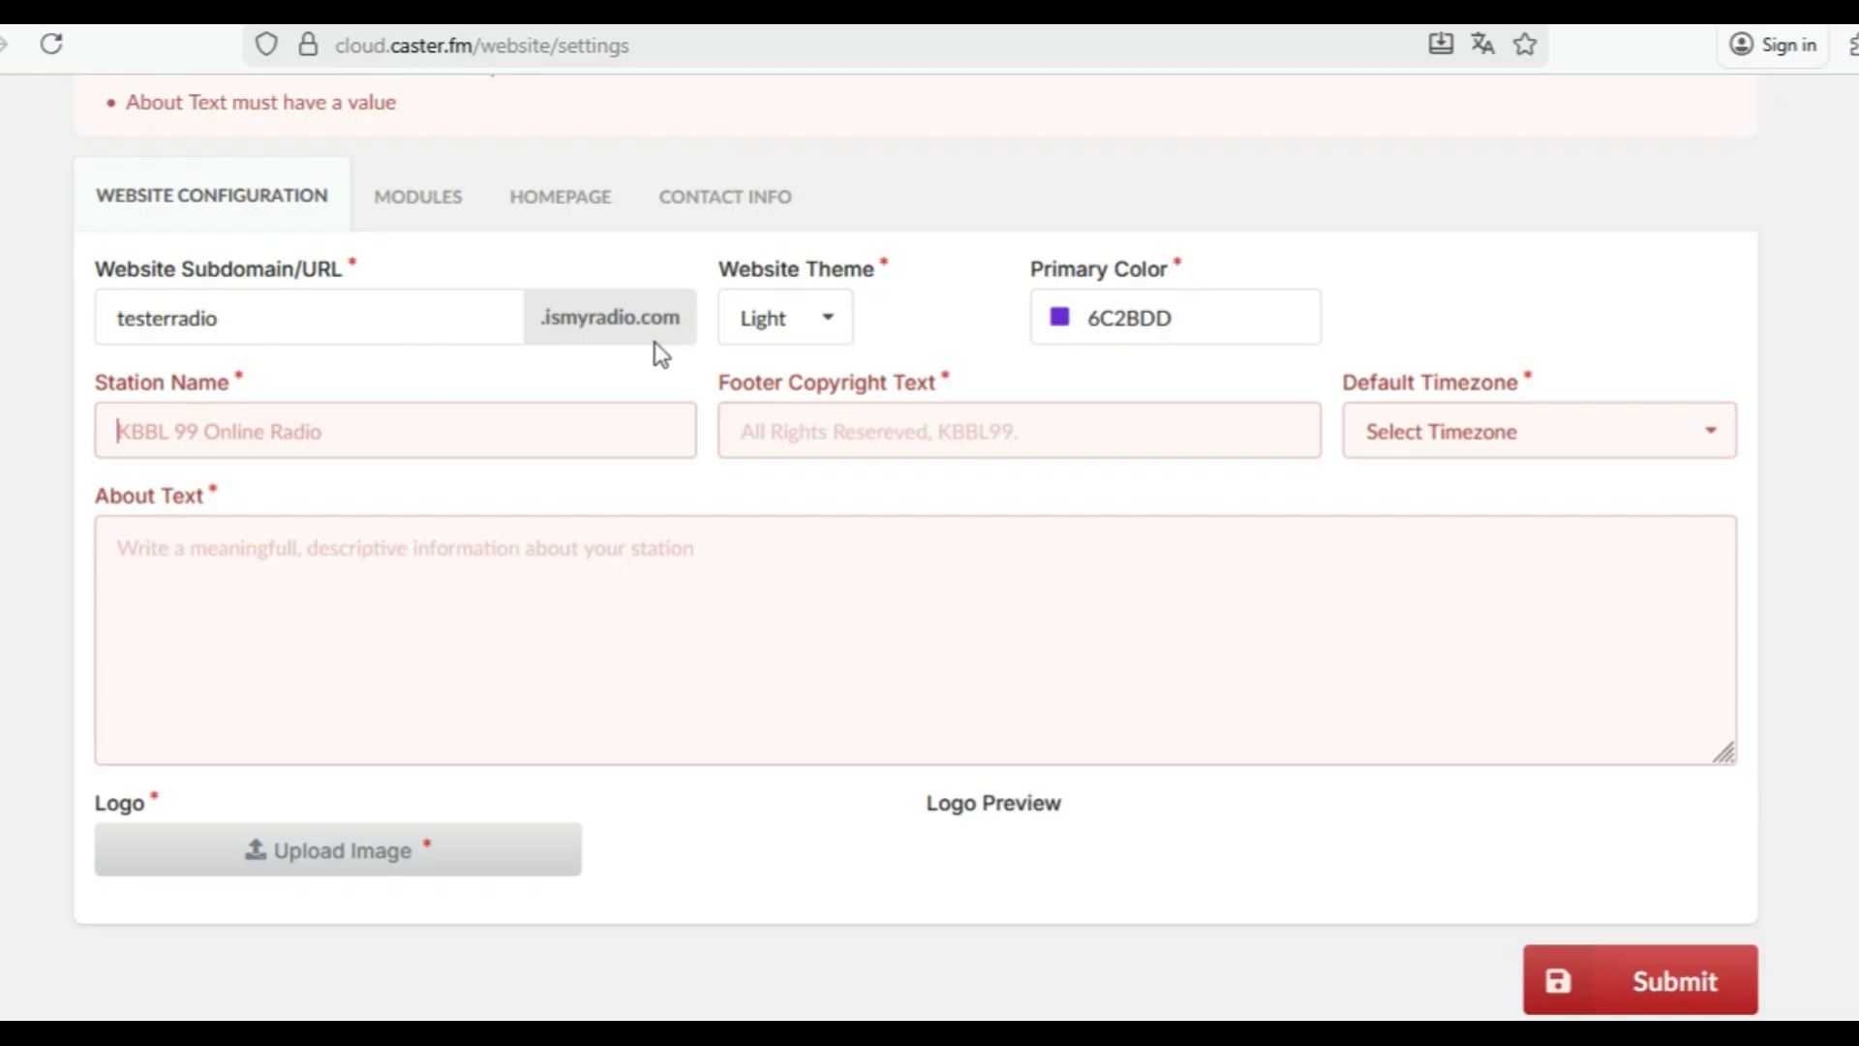
Set the station name to TESTER RADIO and the footer copyright text to "All Rught Copyright 2026"
click(343, 446)
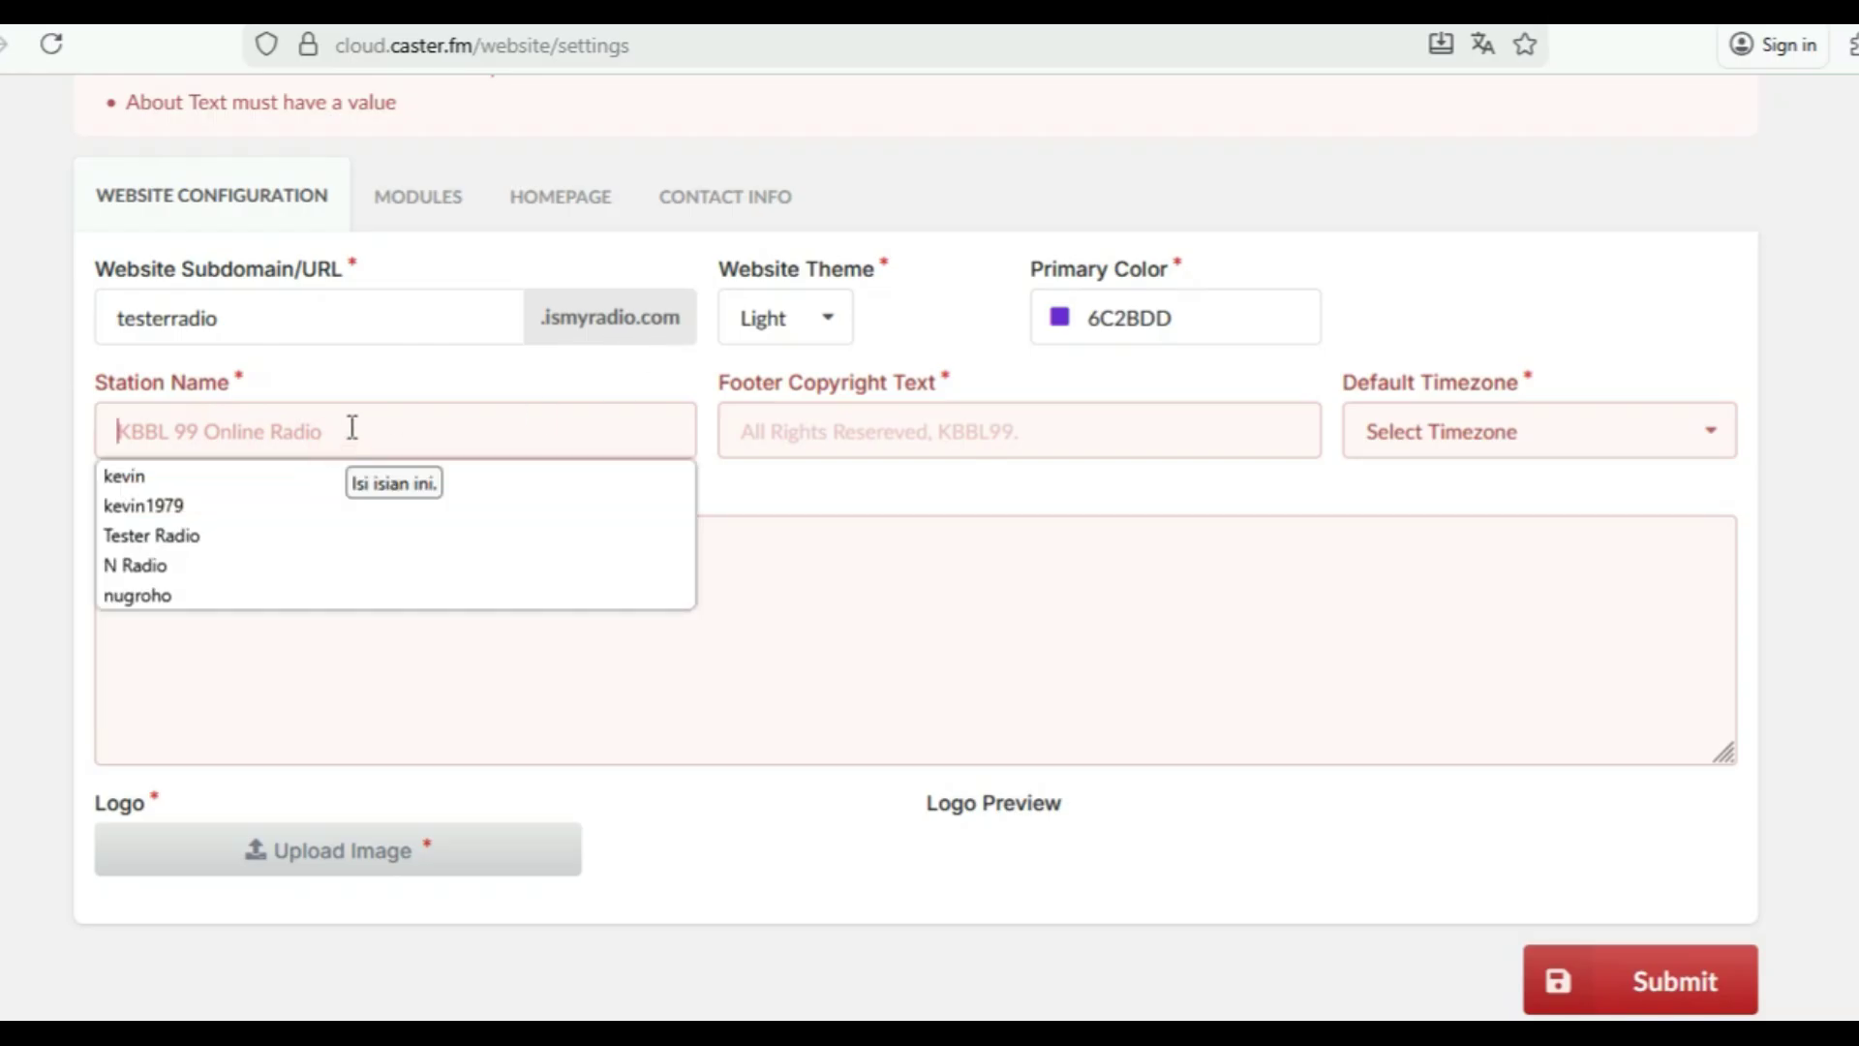
click(342, 429)
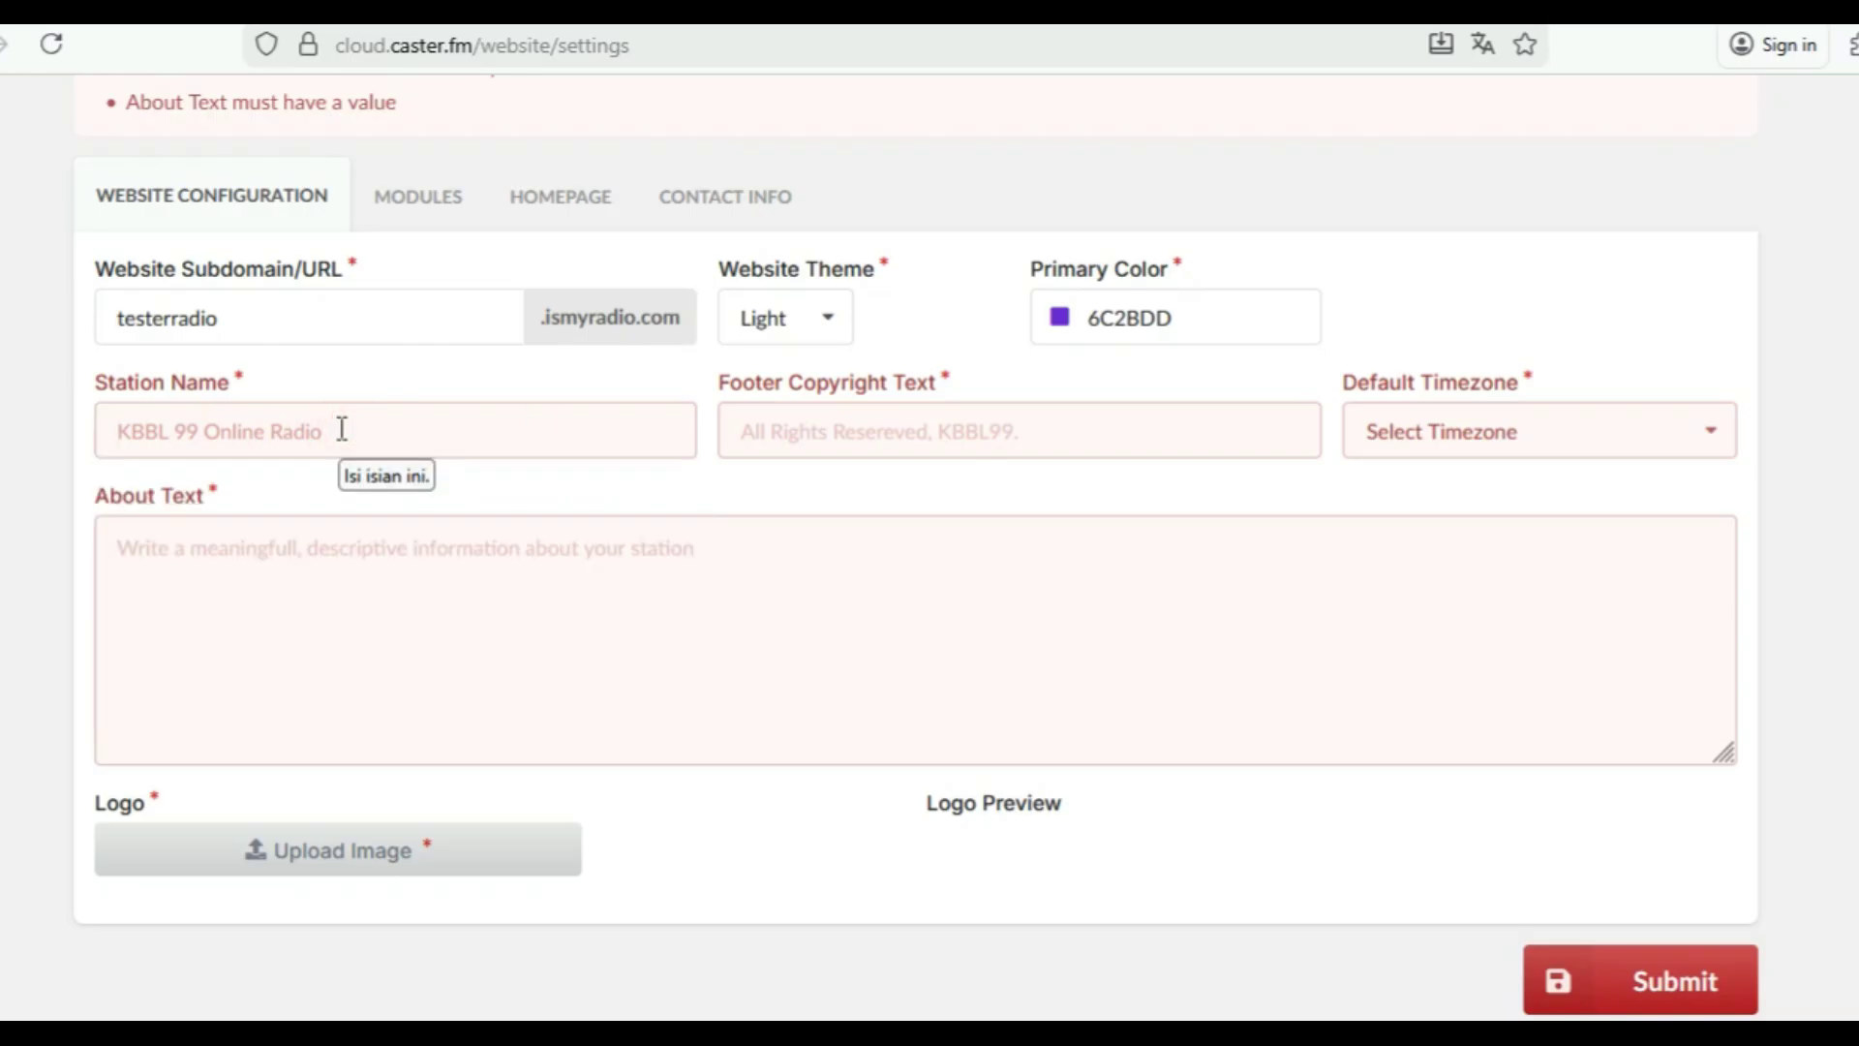
click(456, 509)
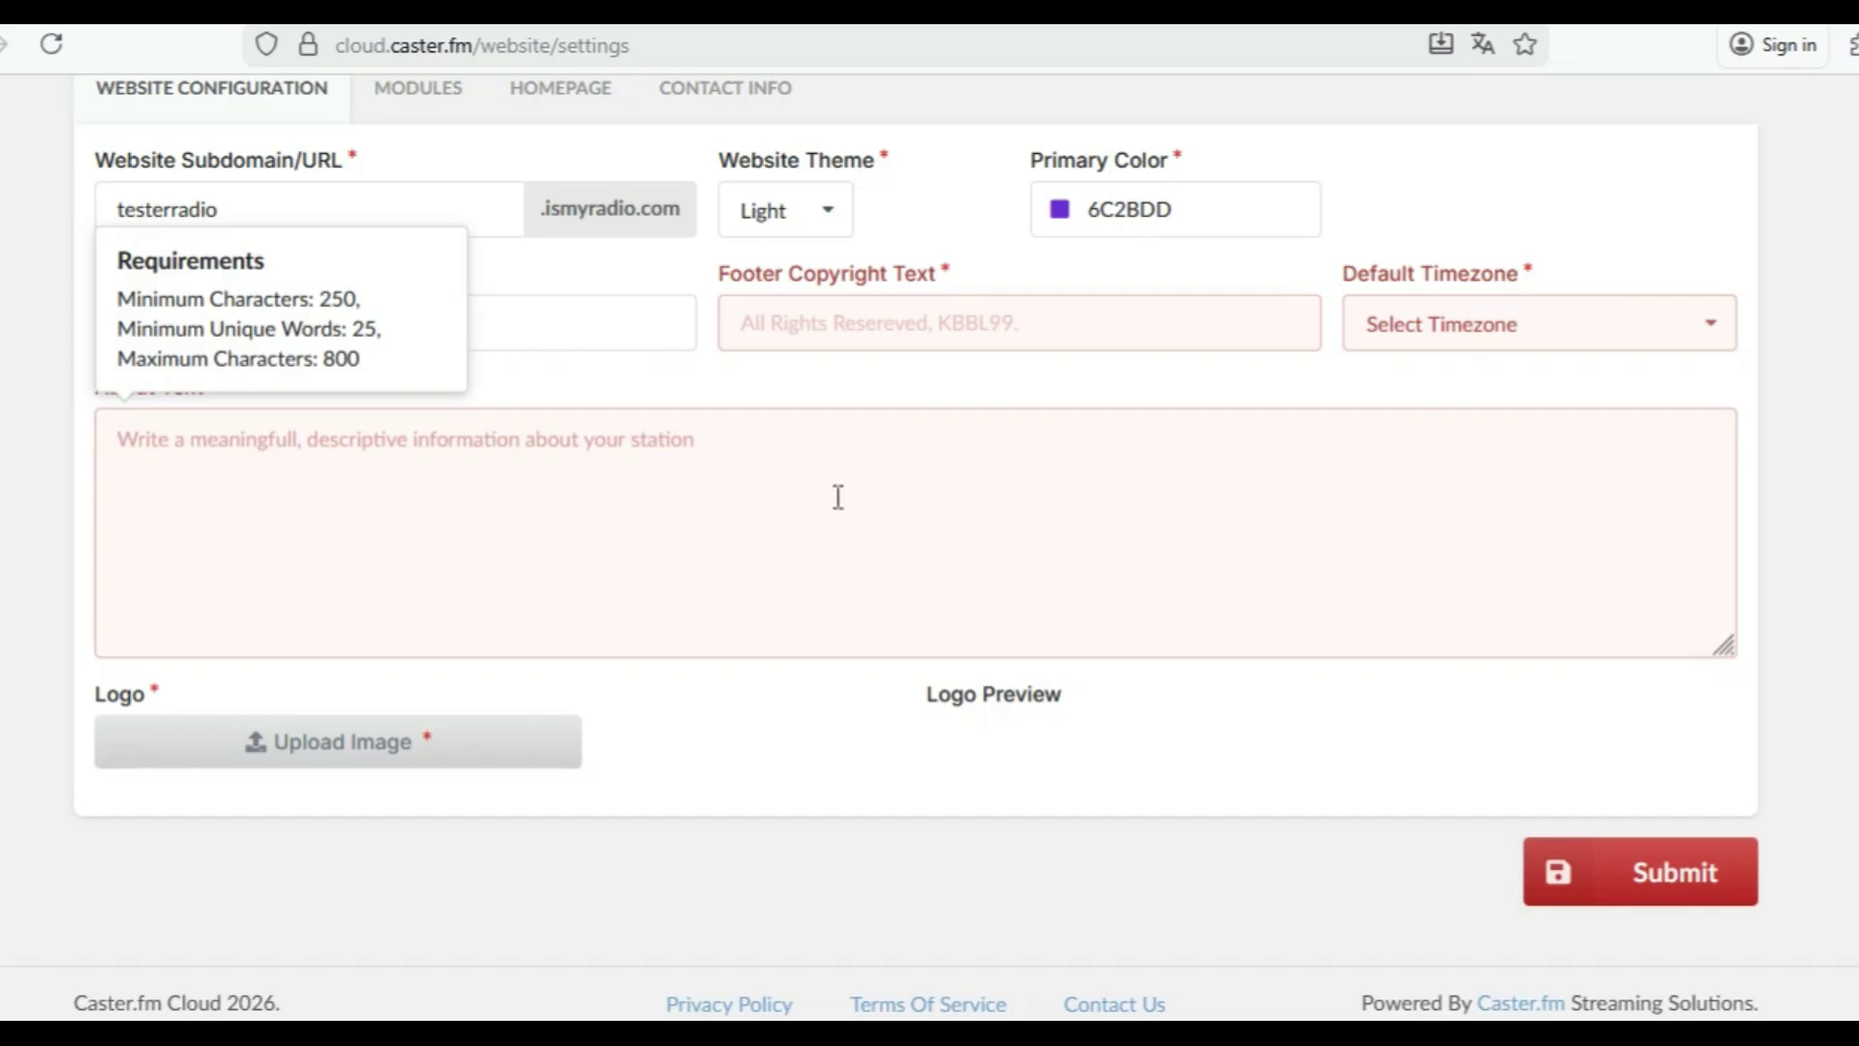
click(834, 492)
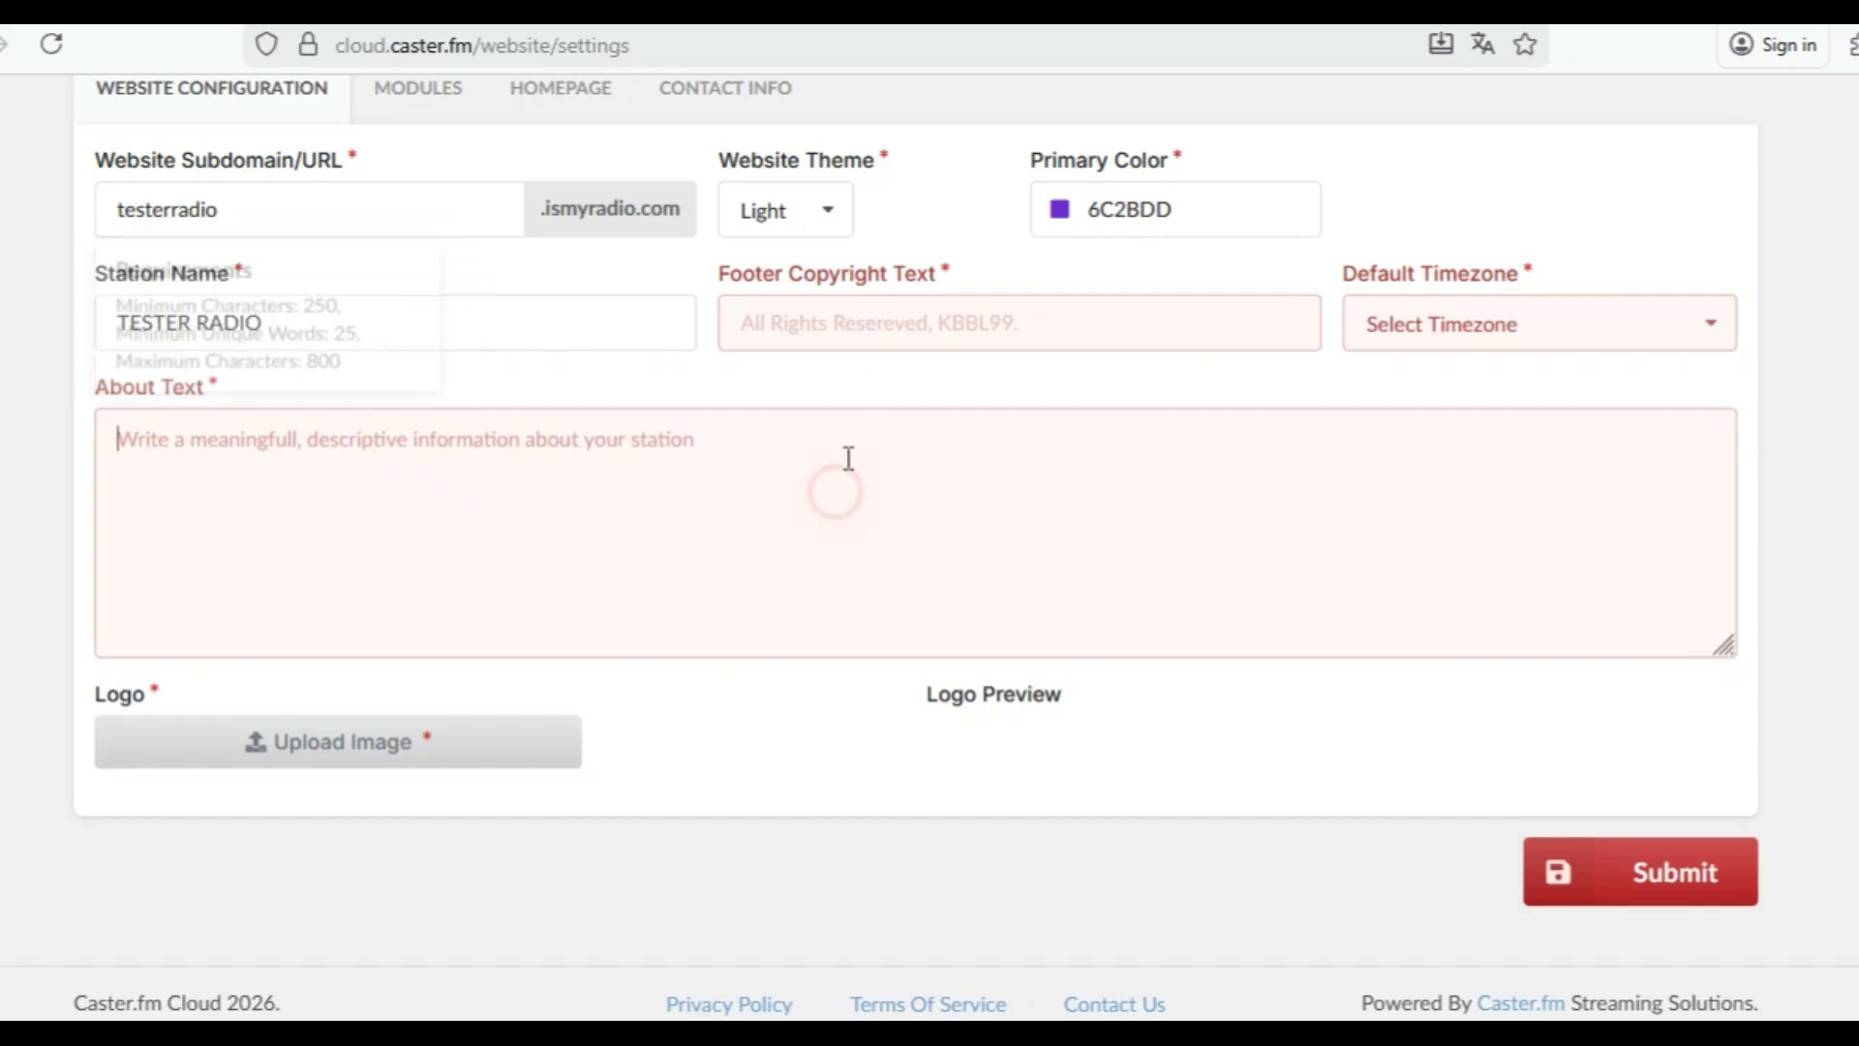
click(879, 322)
text(All Rught Copyright 2026)
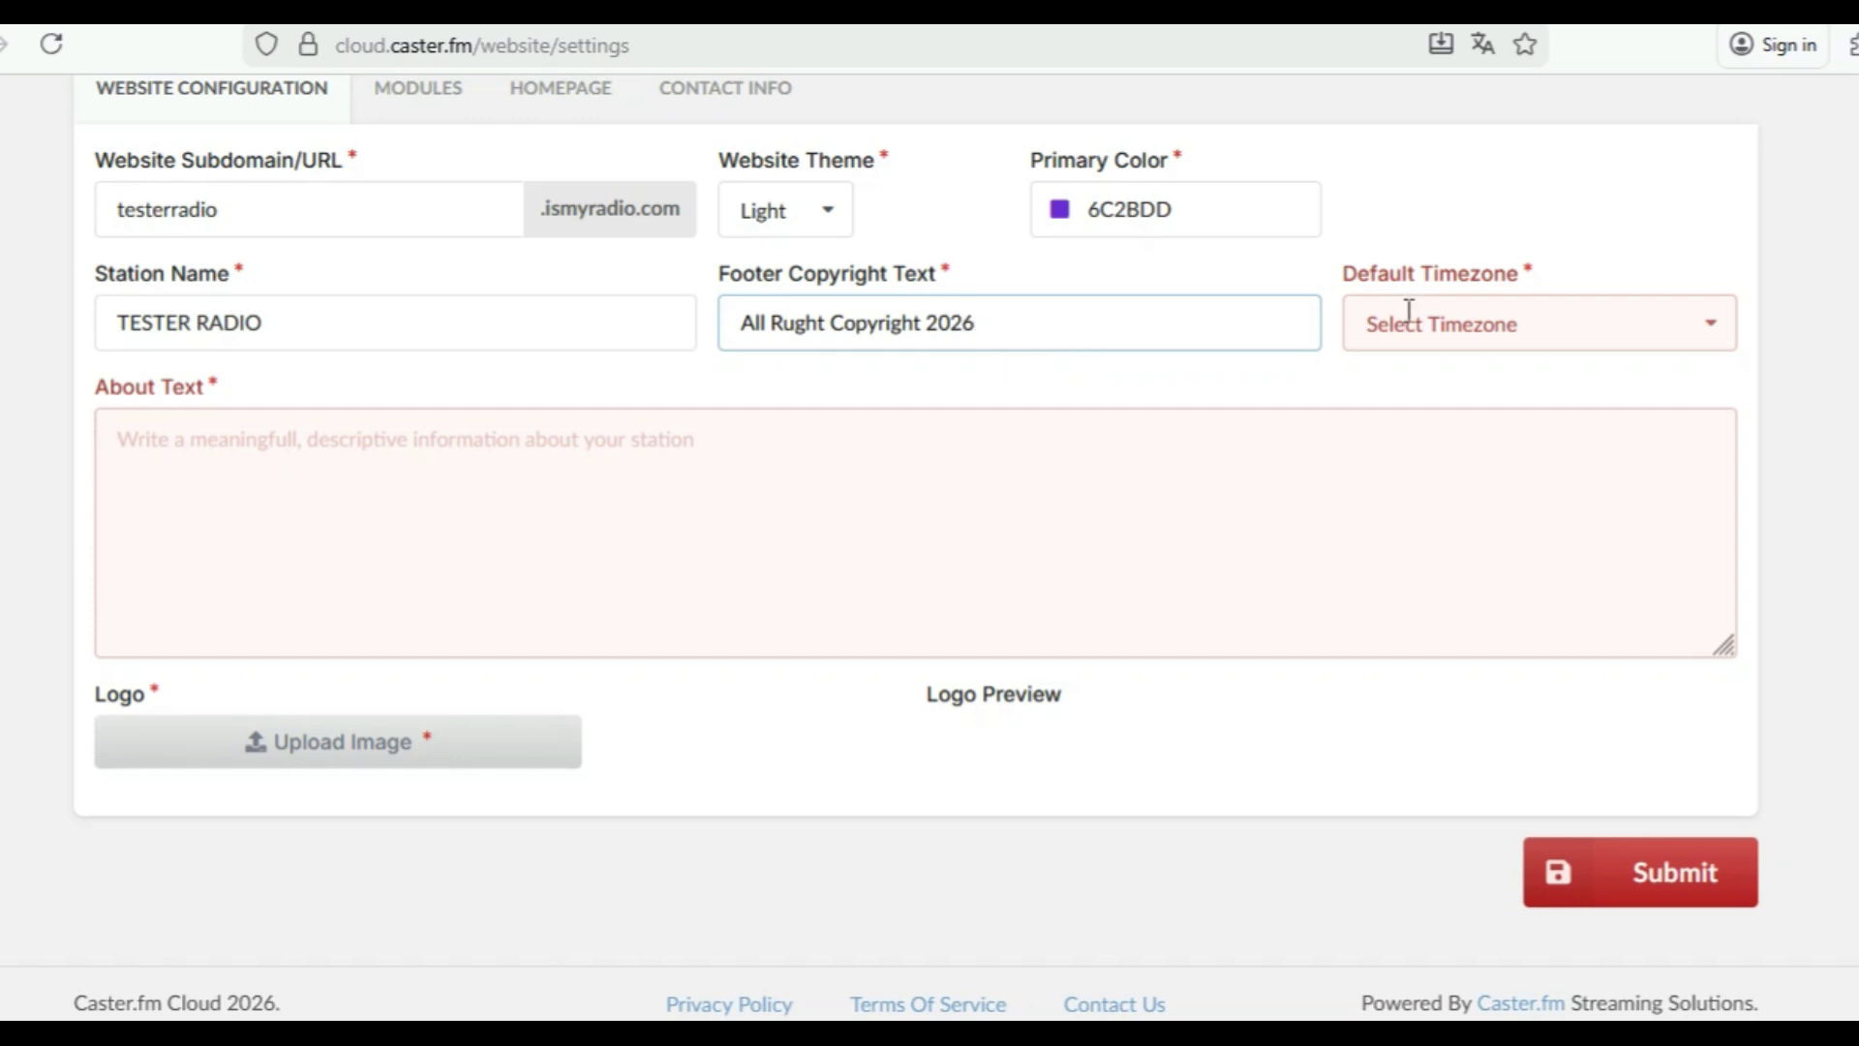
Set the default timezone to Asia/Hong_Kong and enter the About text "Radio Tester fM radio Dengan Gaya Siaran Adult Cotenpory 90 2000"
click(1513, 339)
text(Asi)
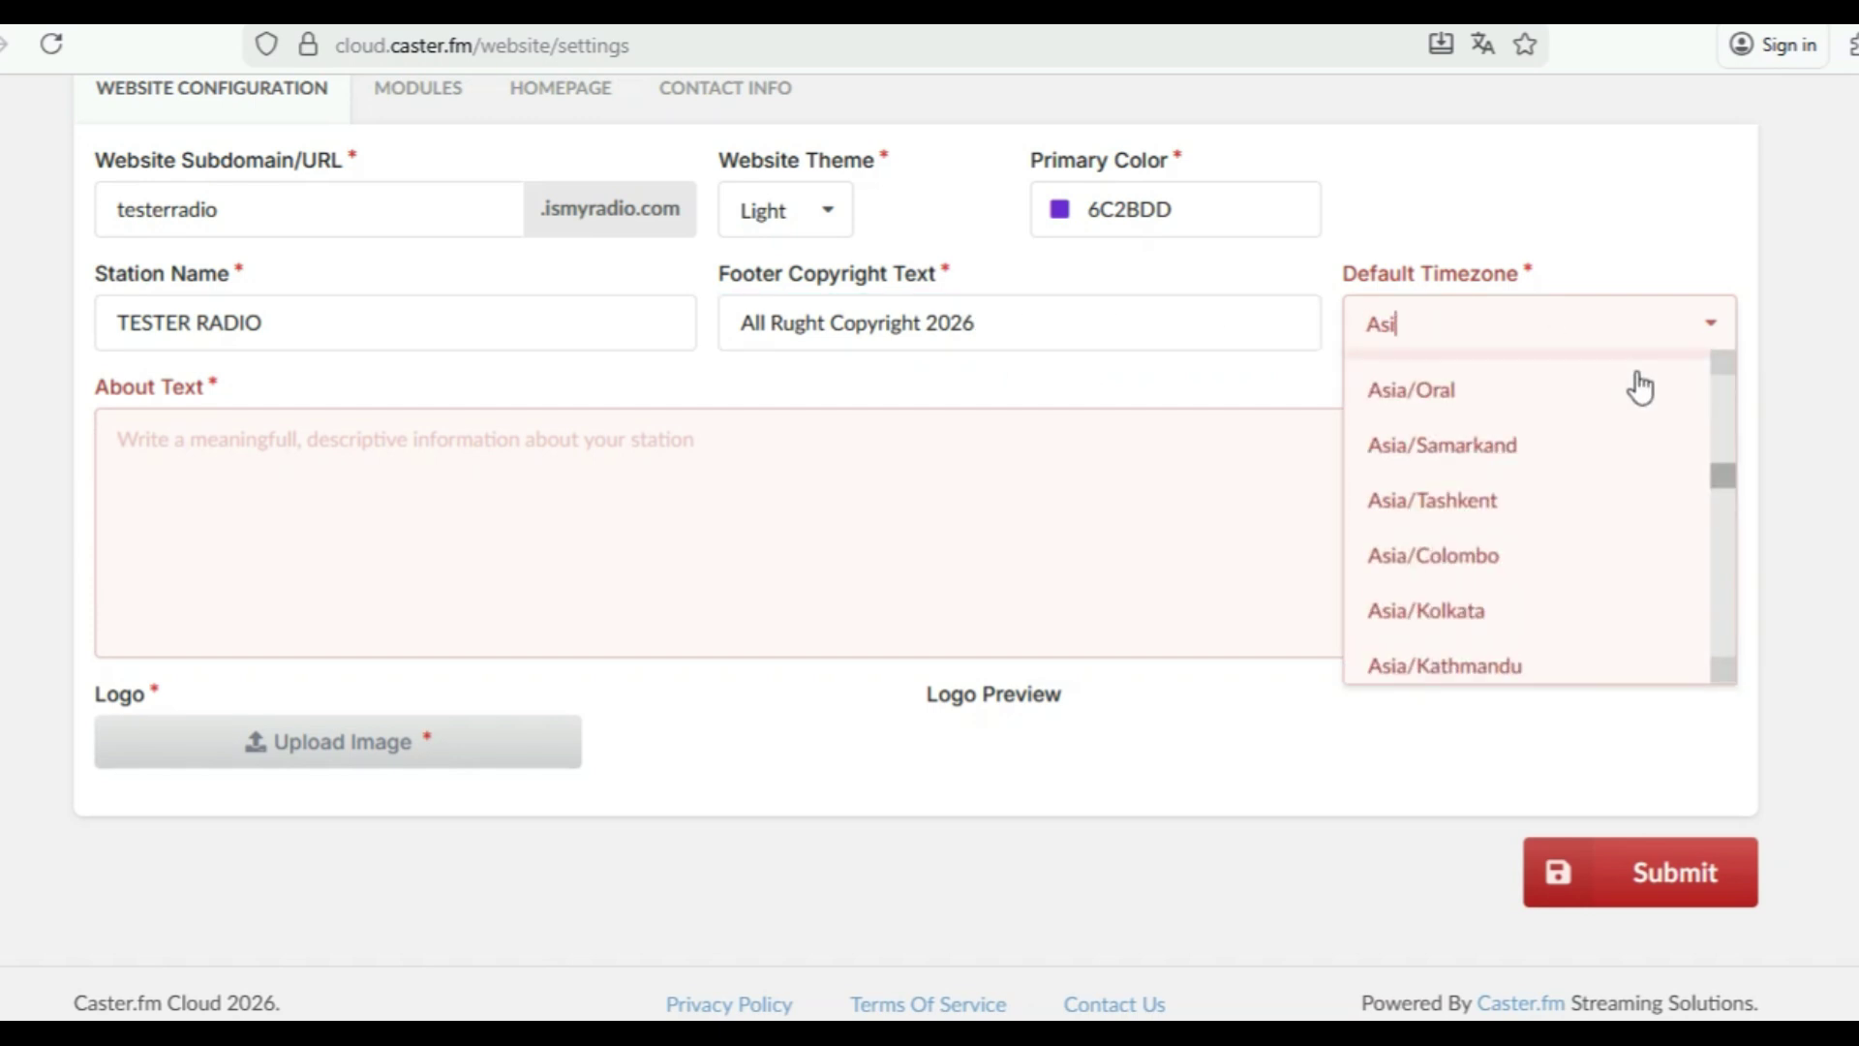
drag(1730, 494, 1717, 571)
click(1536, 437)
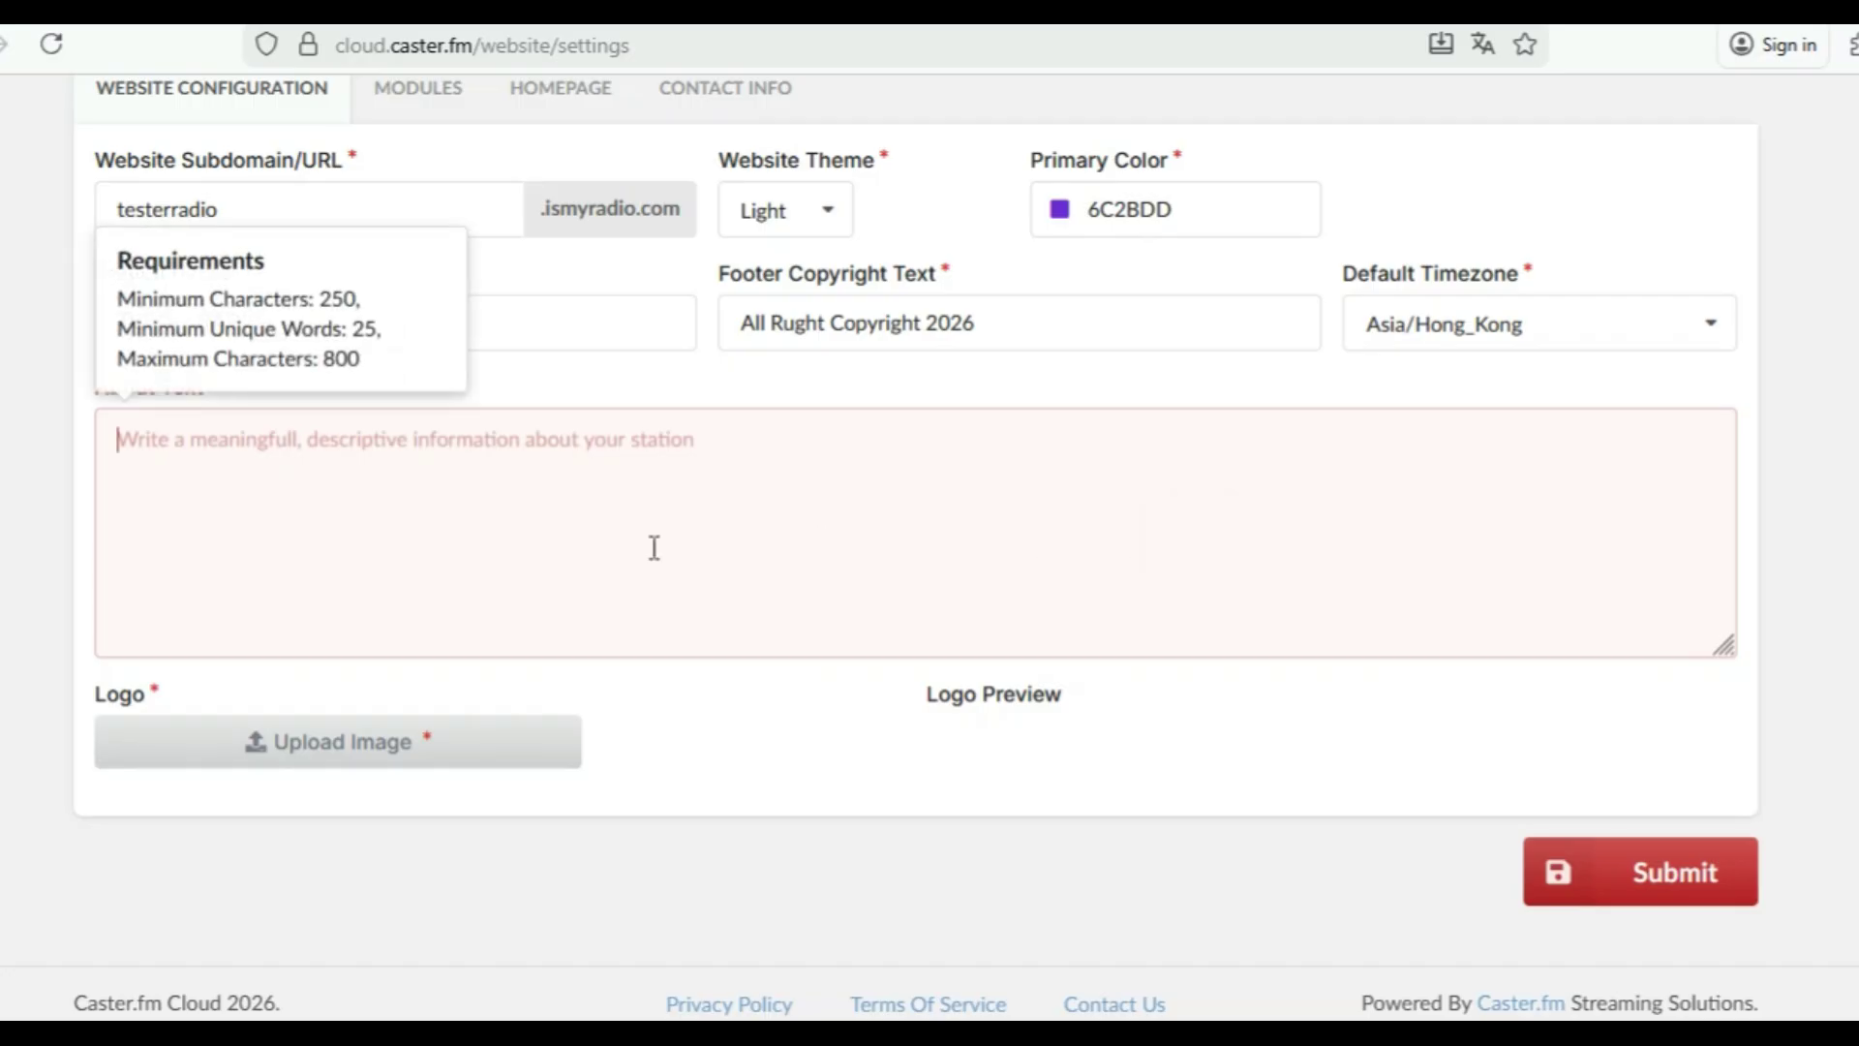
click(921, 508)
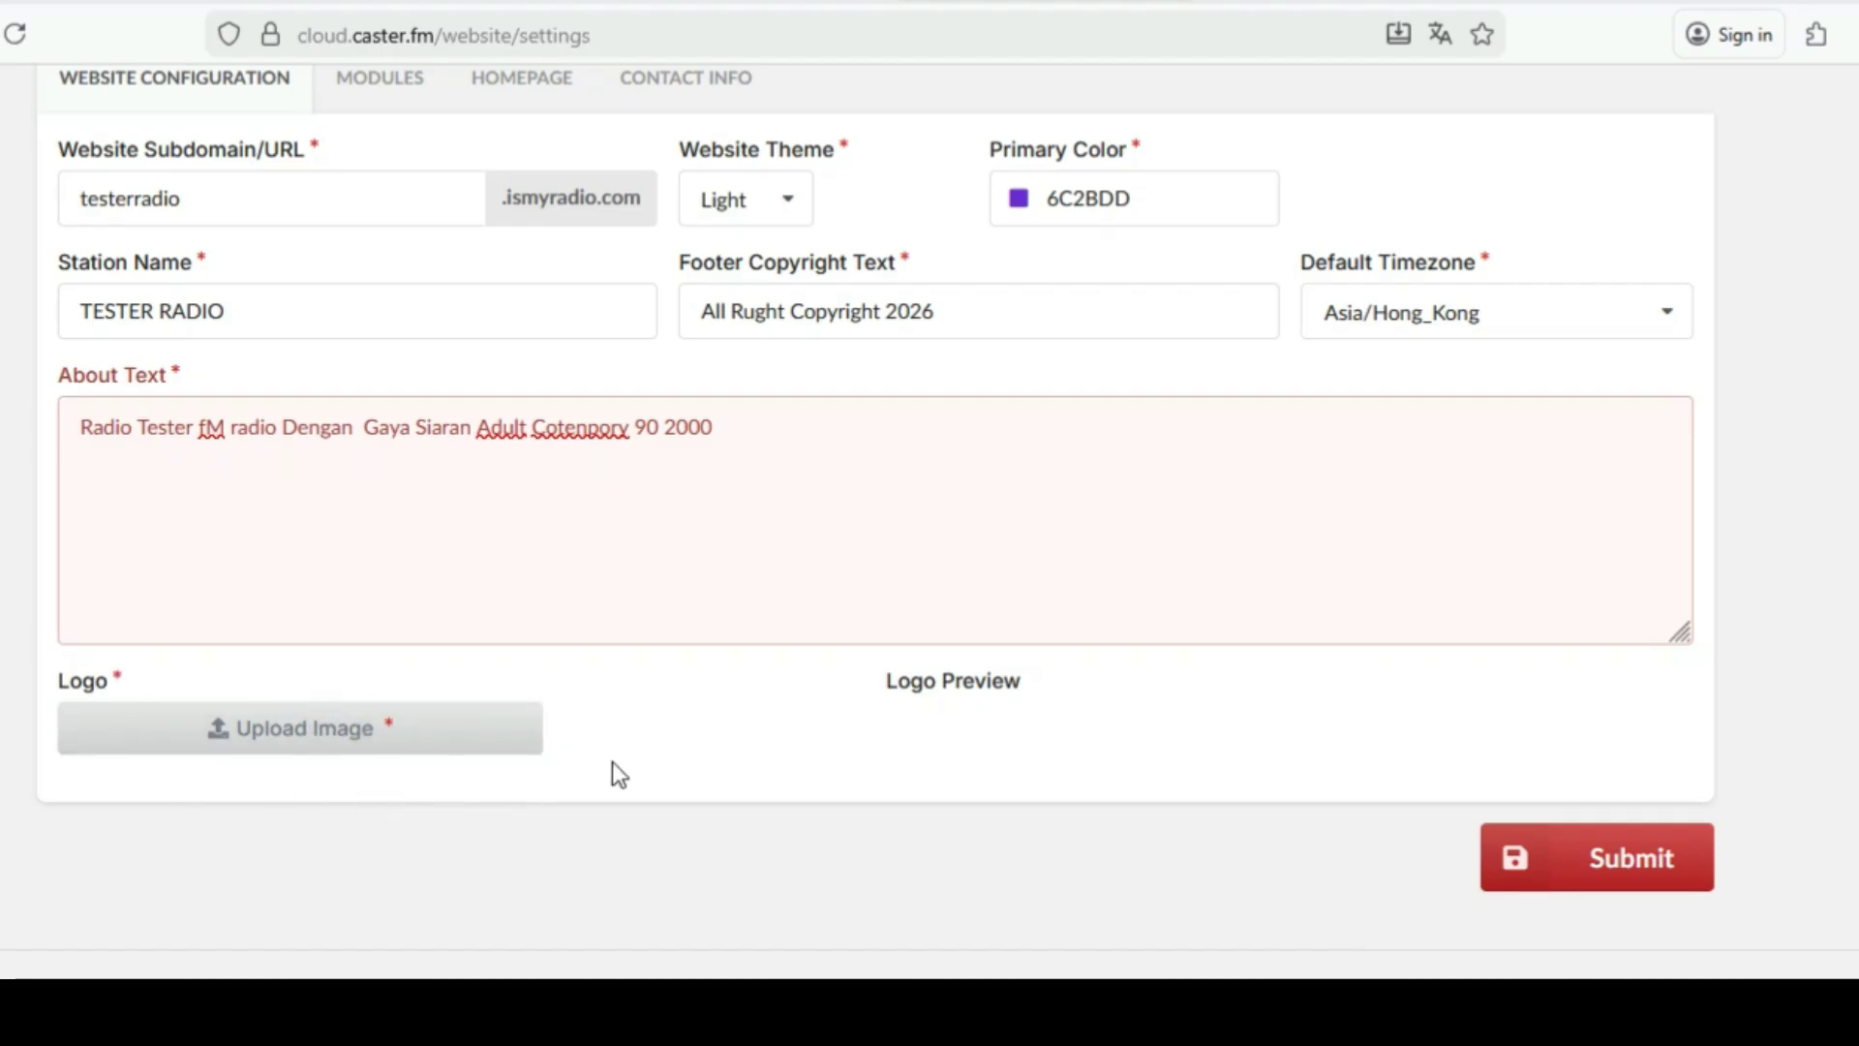
click(790, 431)
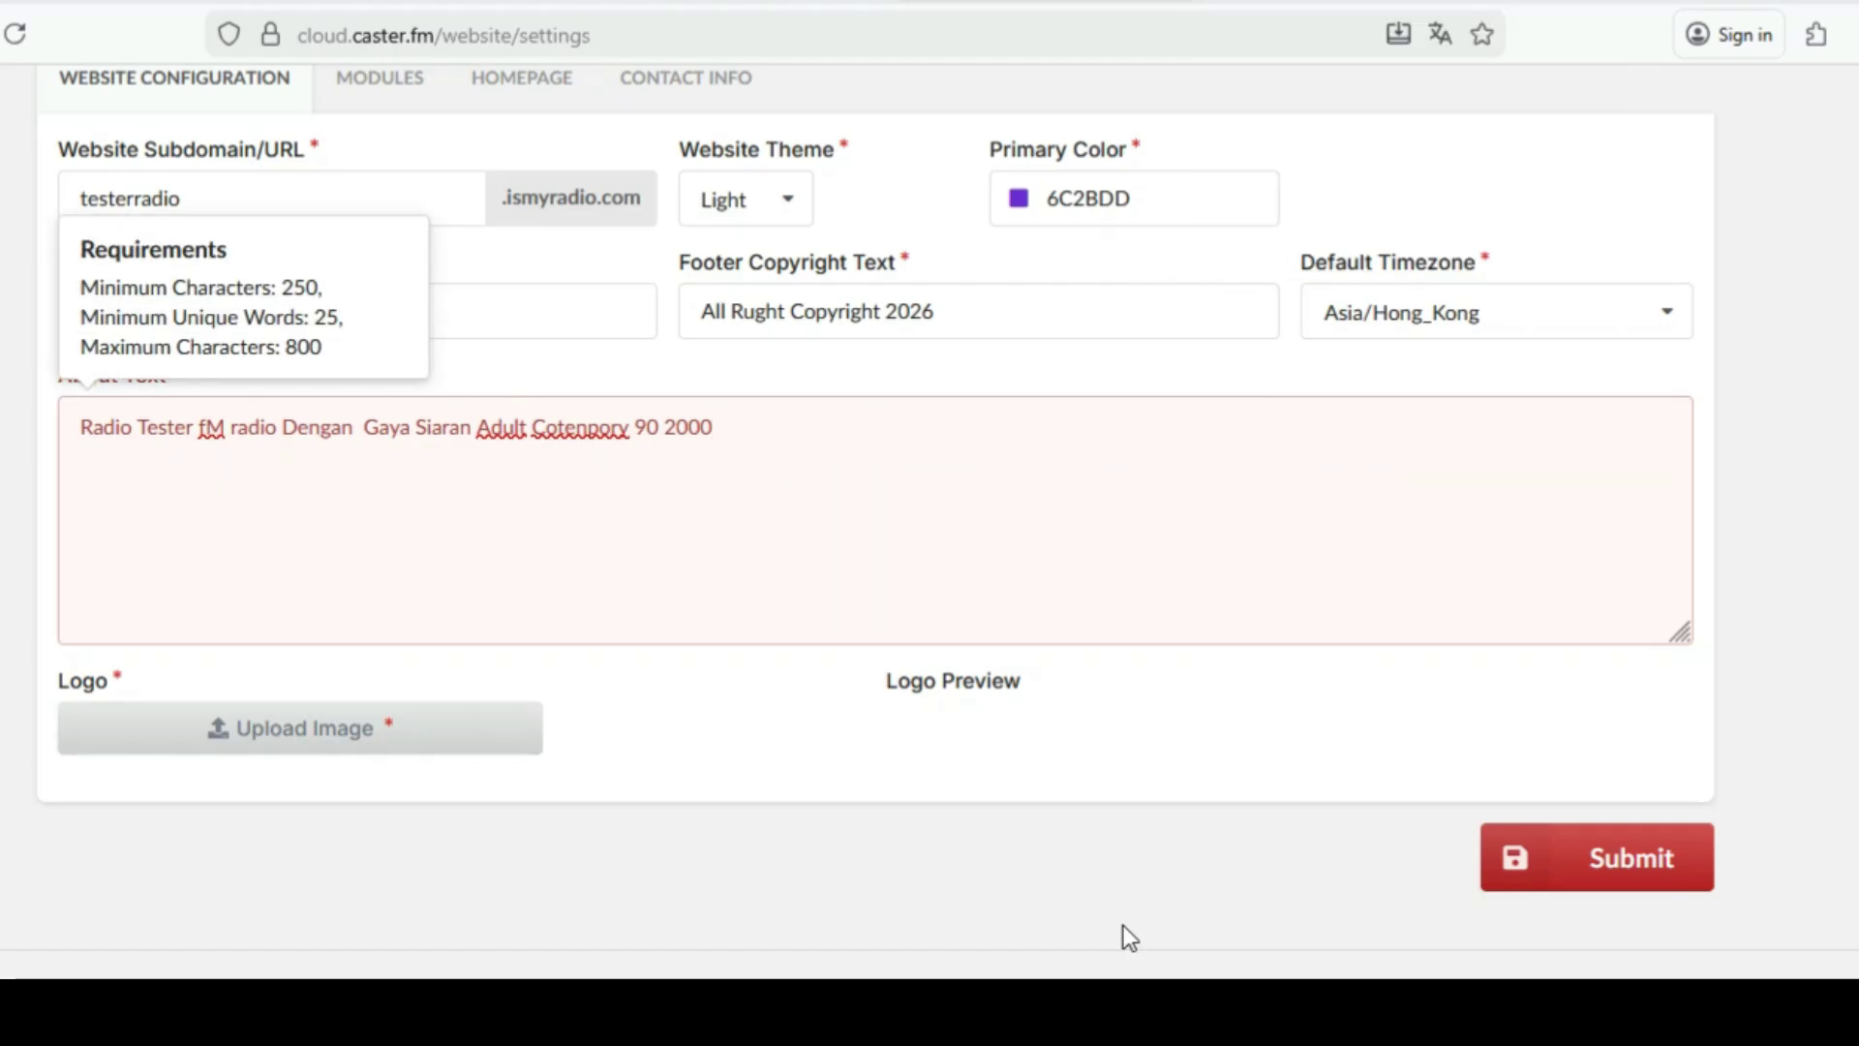
Switch to ChatGPT and ask it in Indonesian to create a logo for the online station RADIO TESTER FM
key(ctrl+Tab)
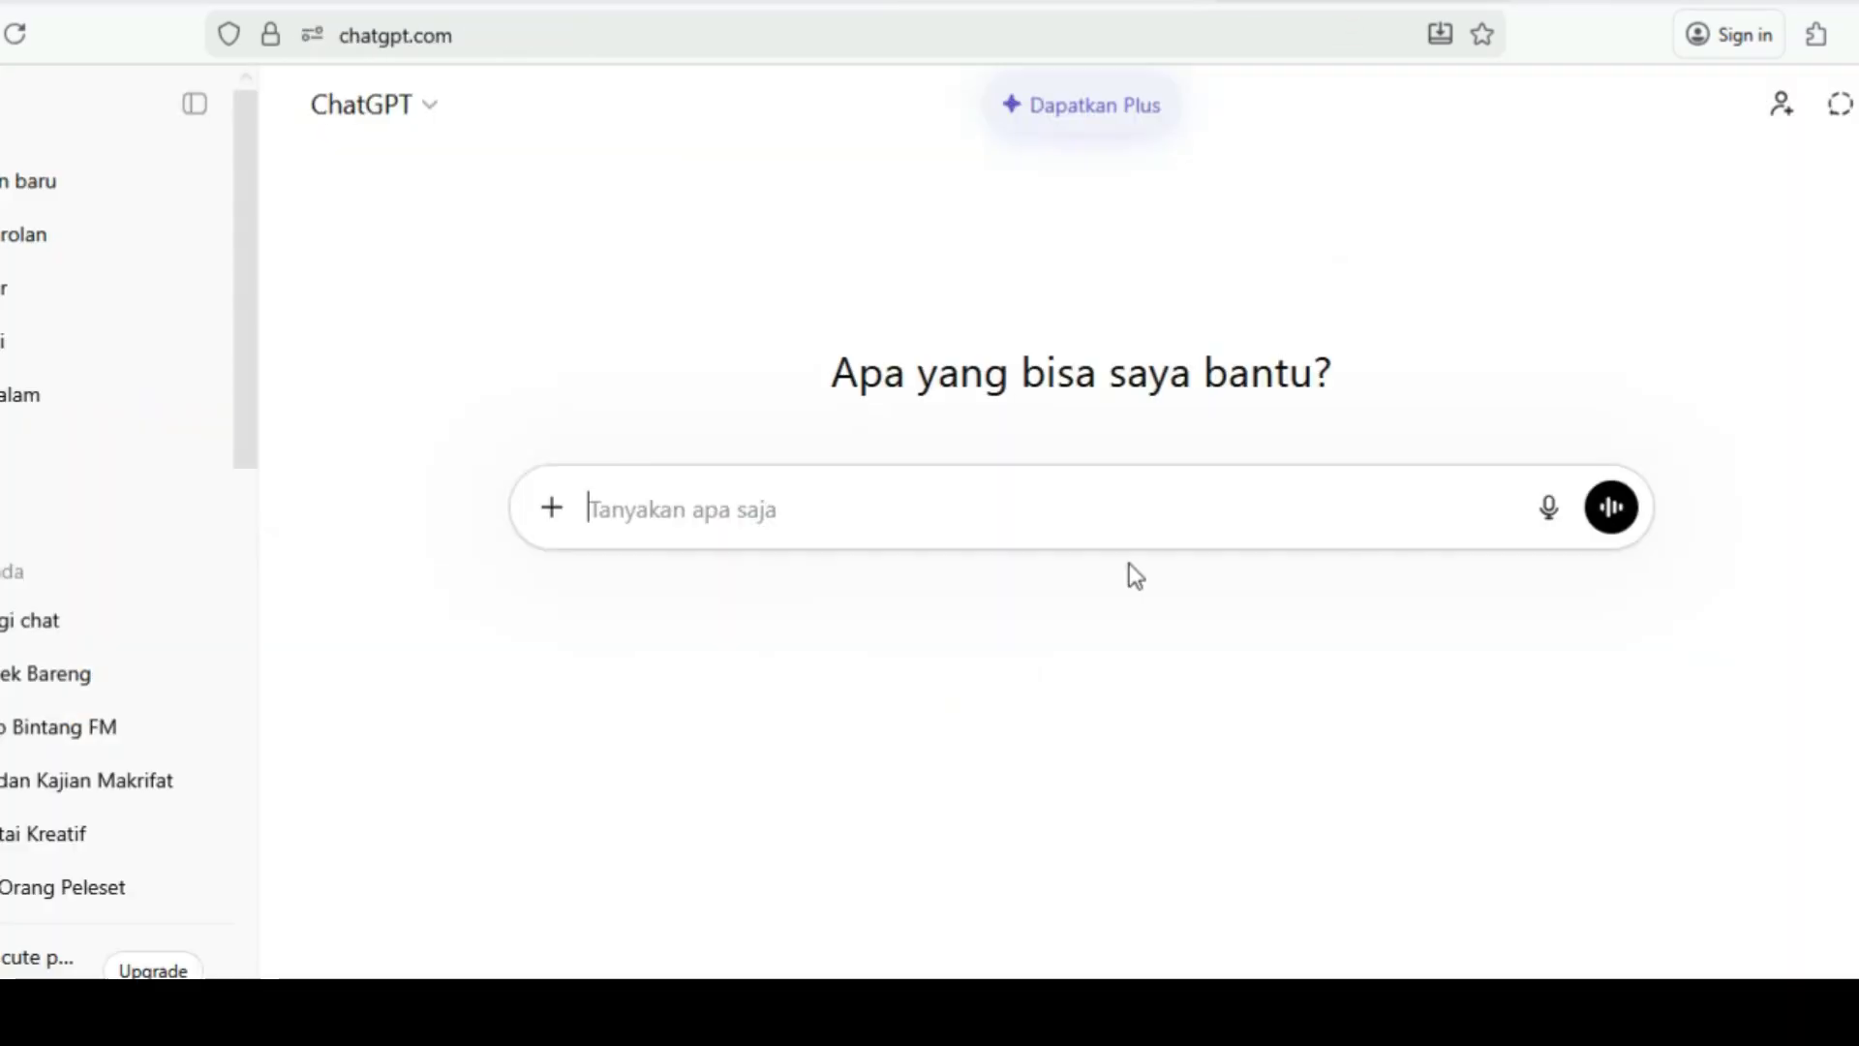
text(chat ba)
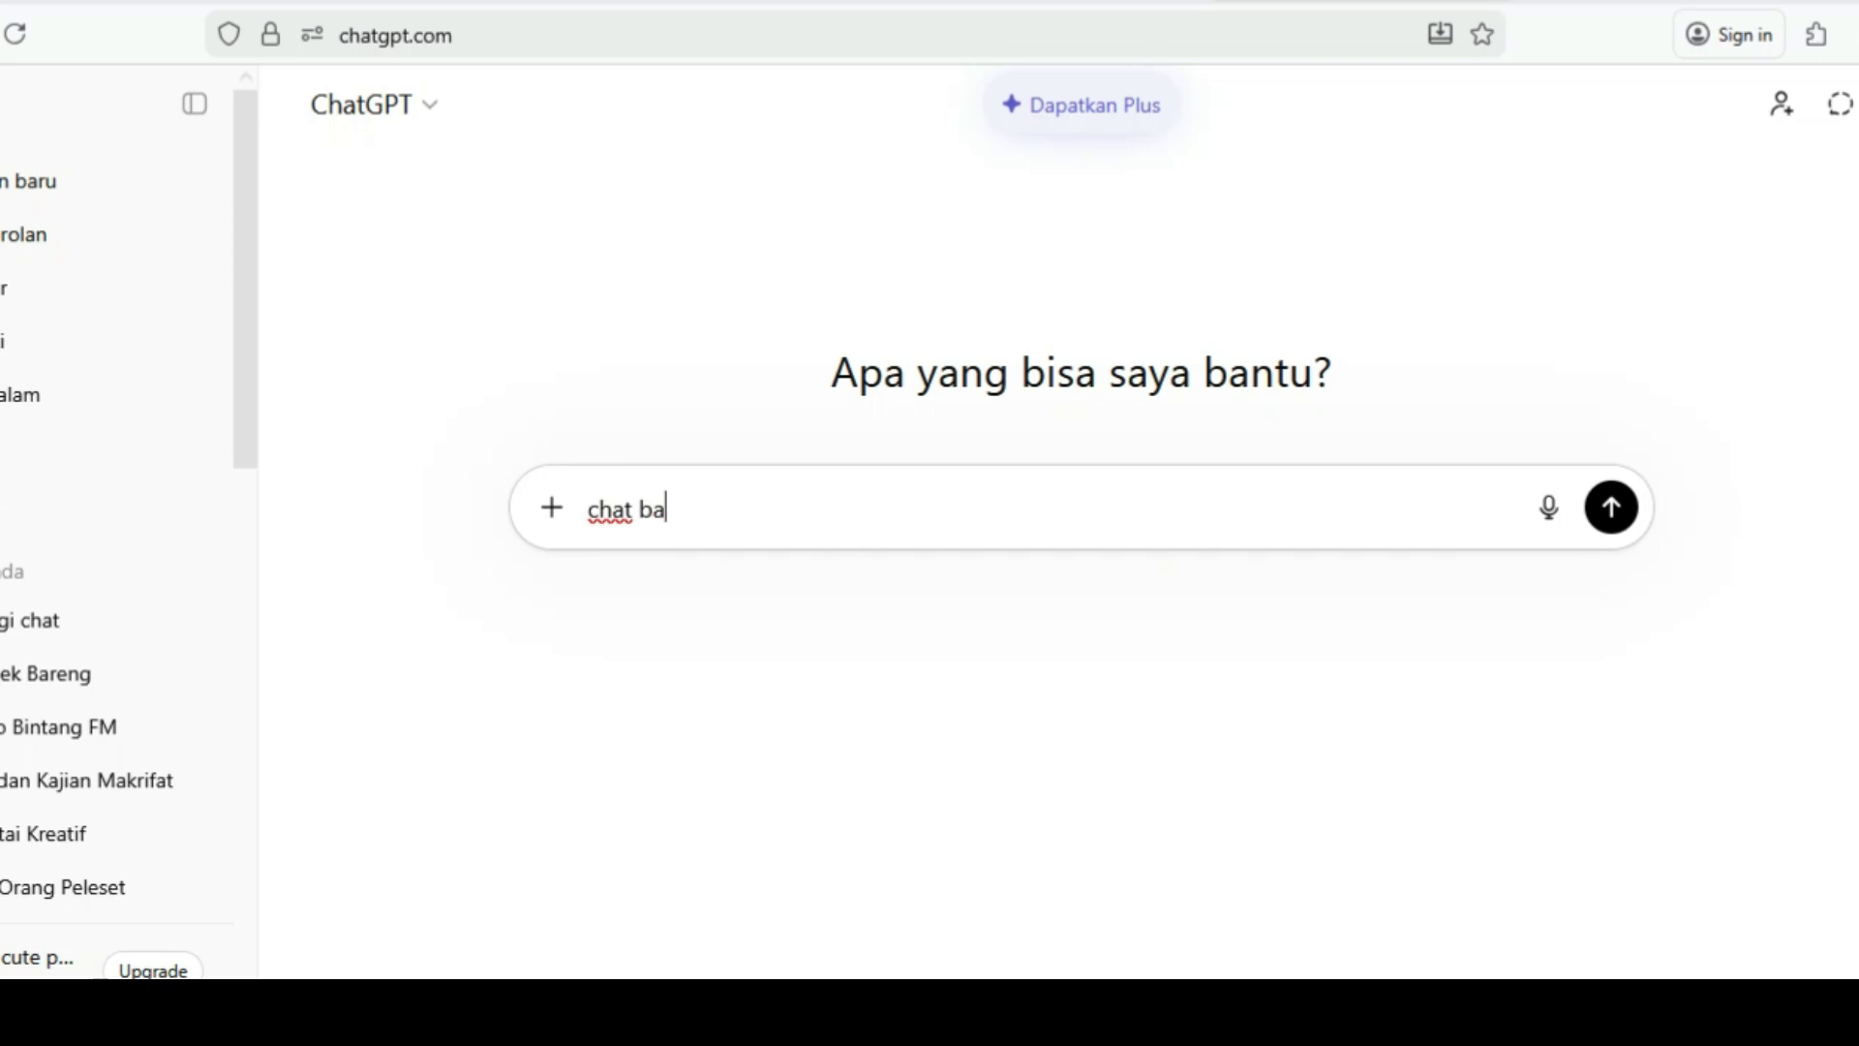
text(ntu saya buat)
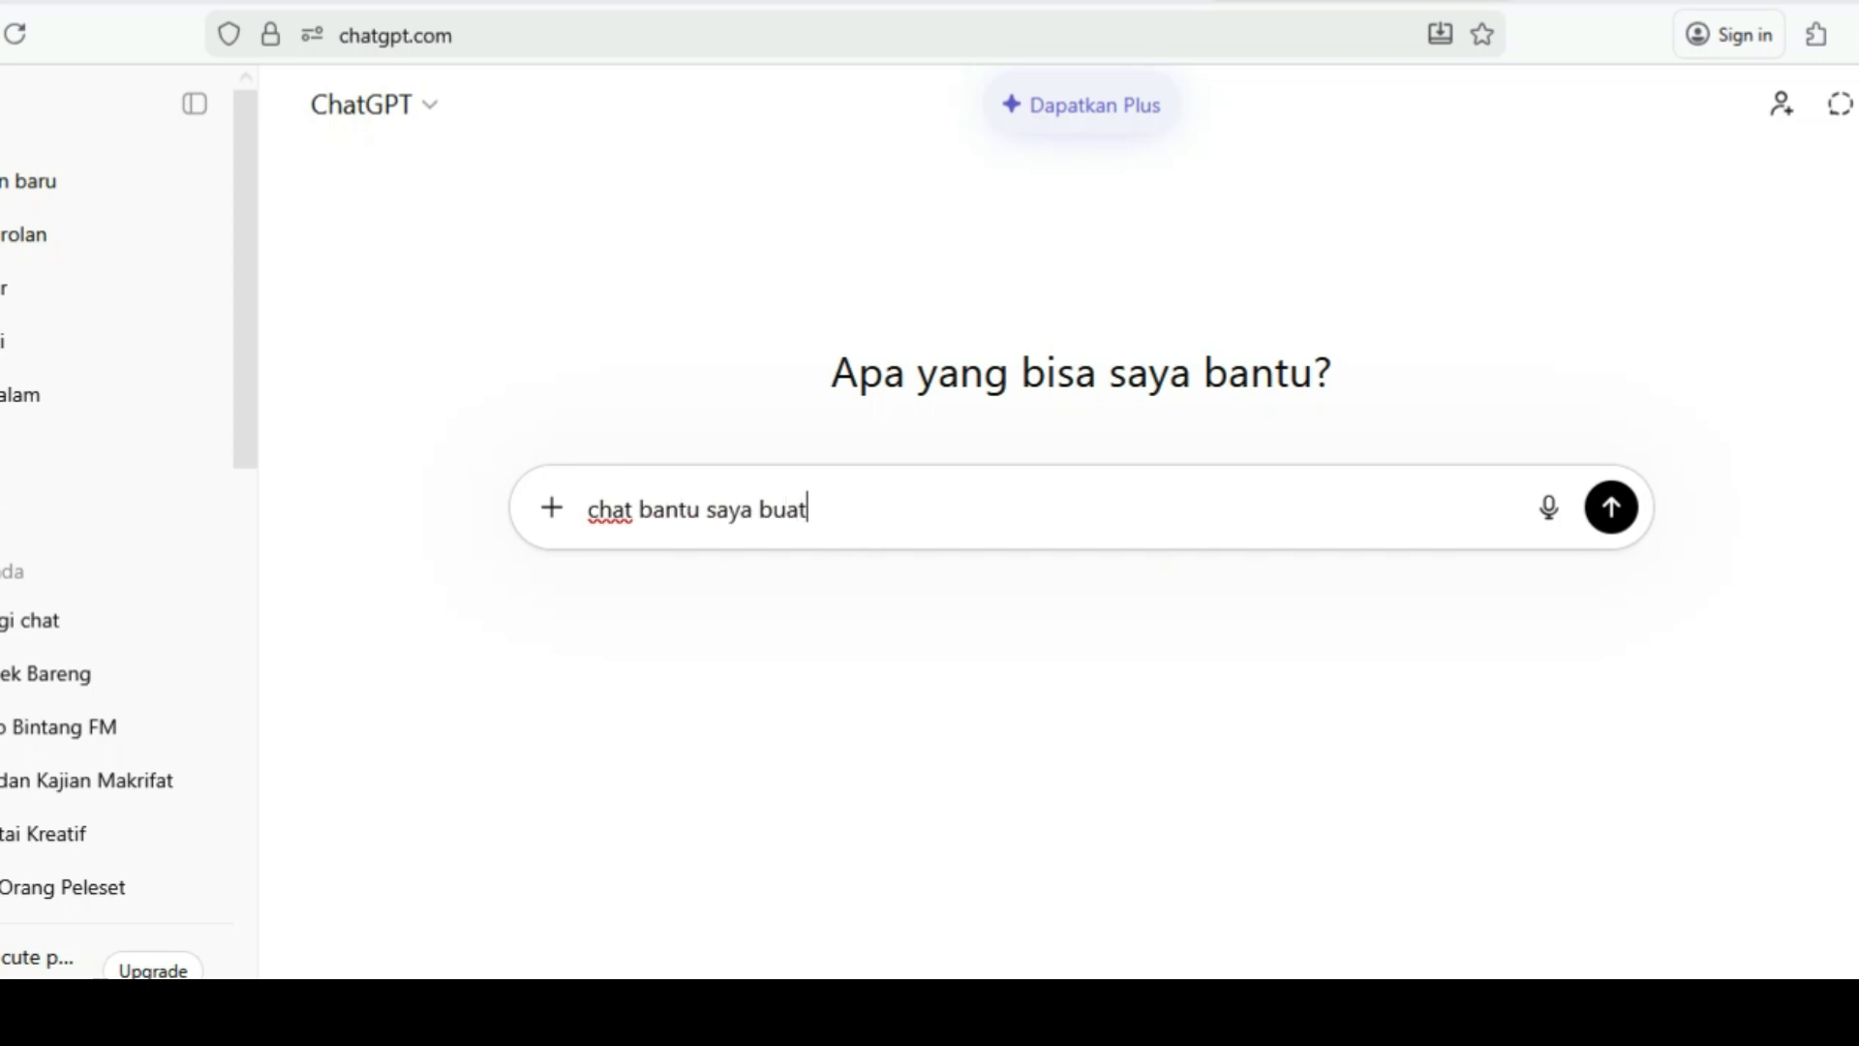
text(kan logo)
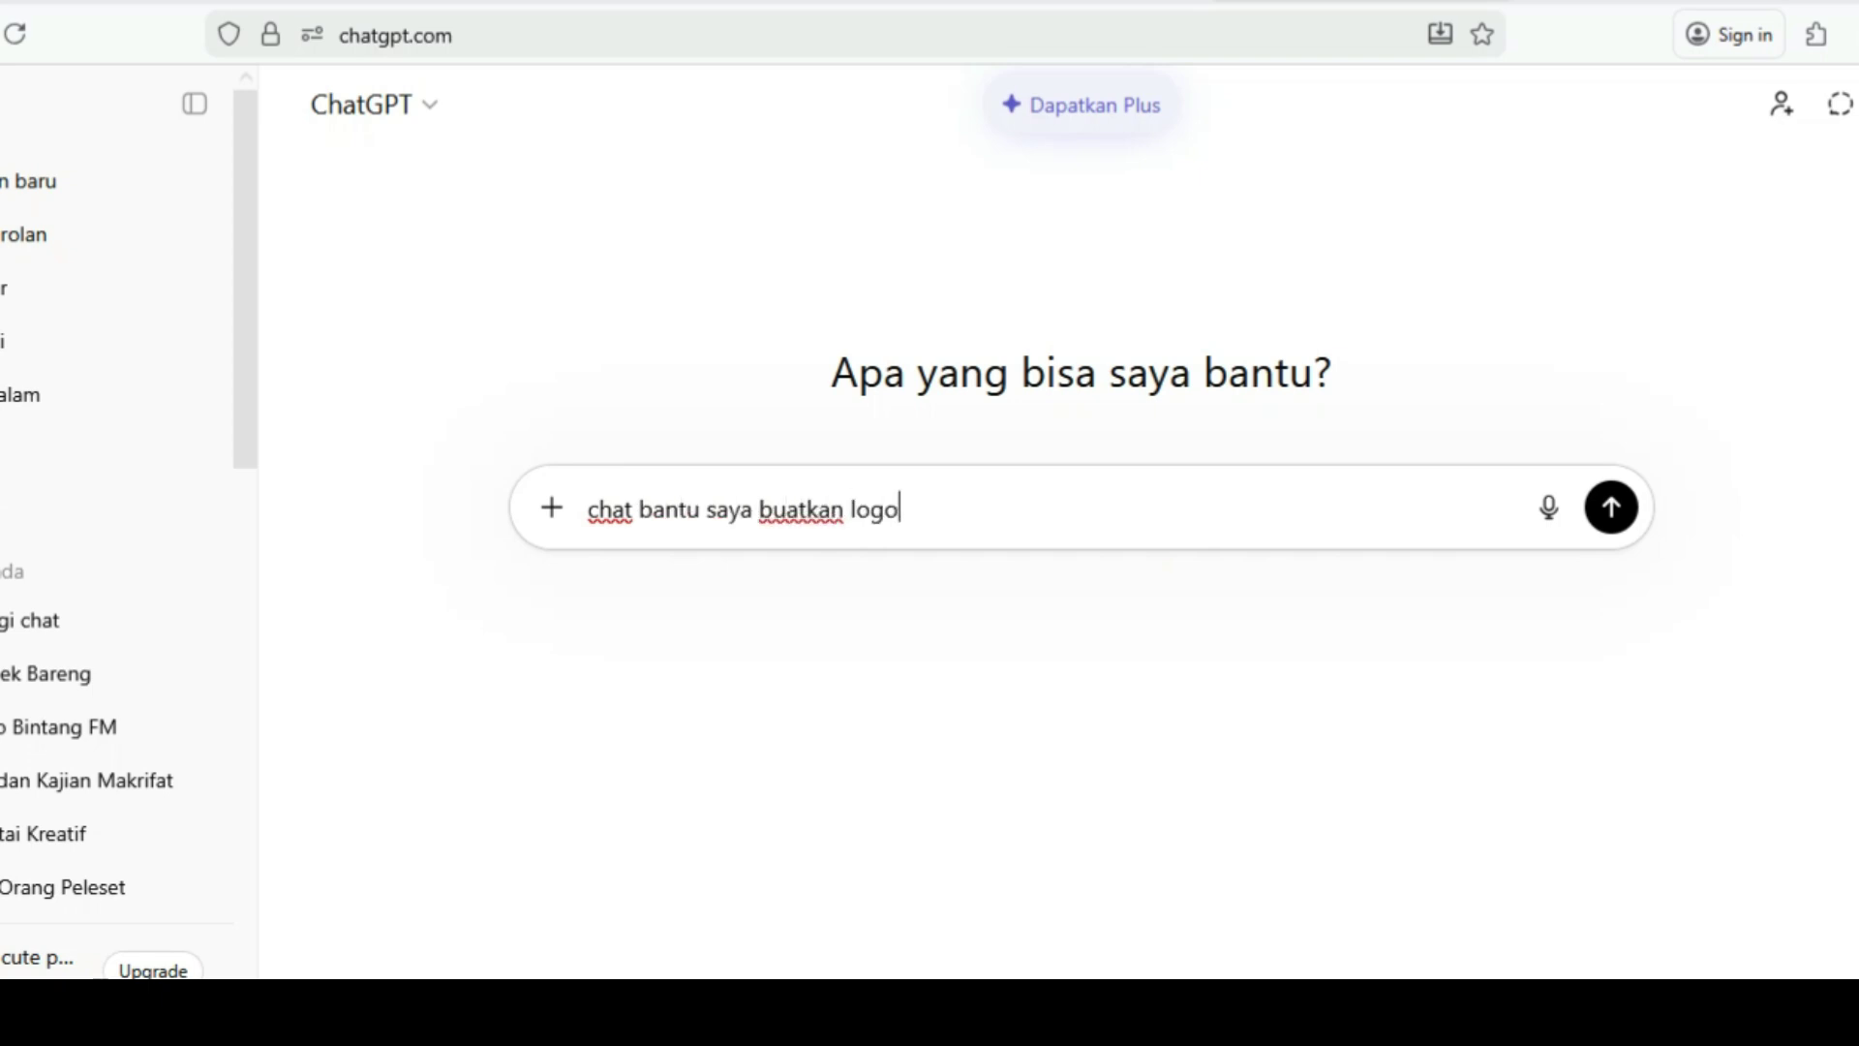
text( Radii)
key(BackSpace)
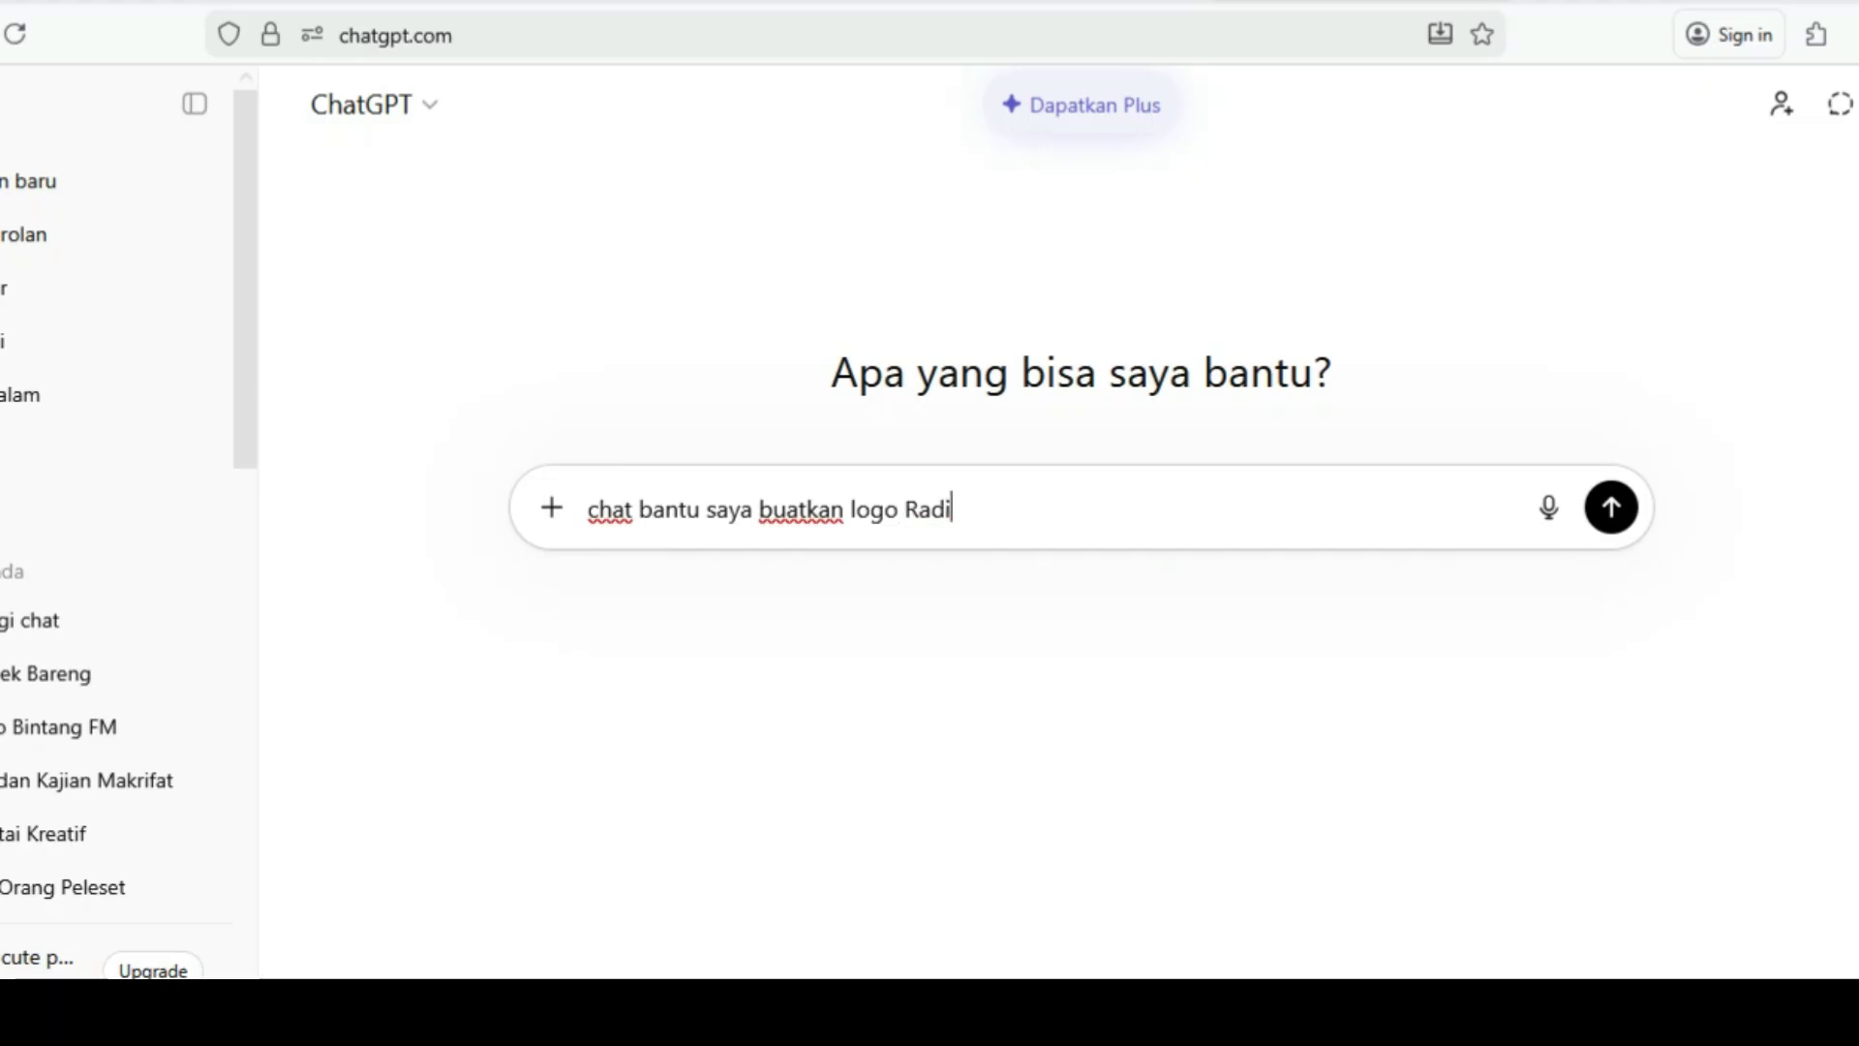
text(o yaitu RADIO TESTER FM)
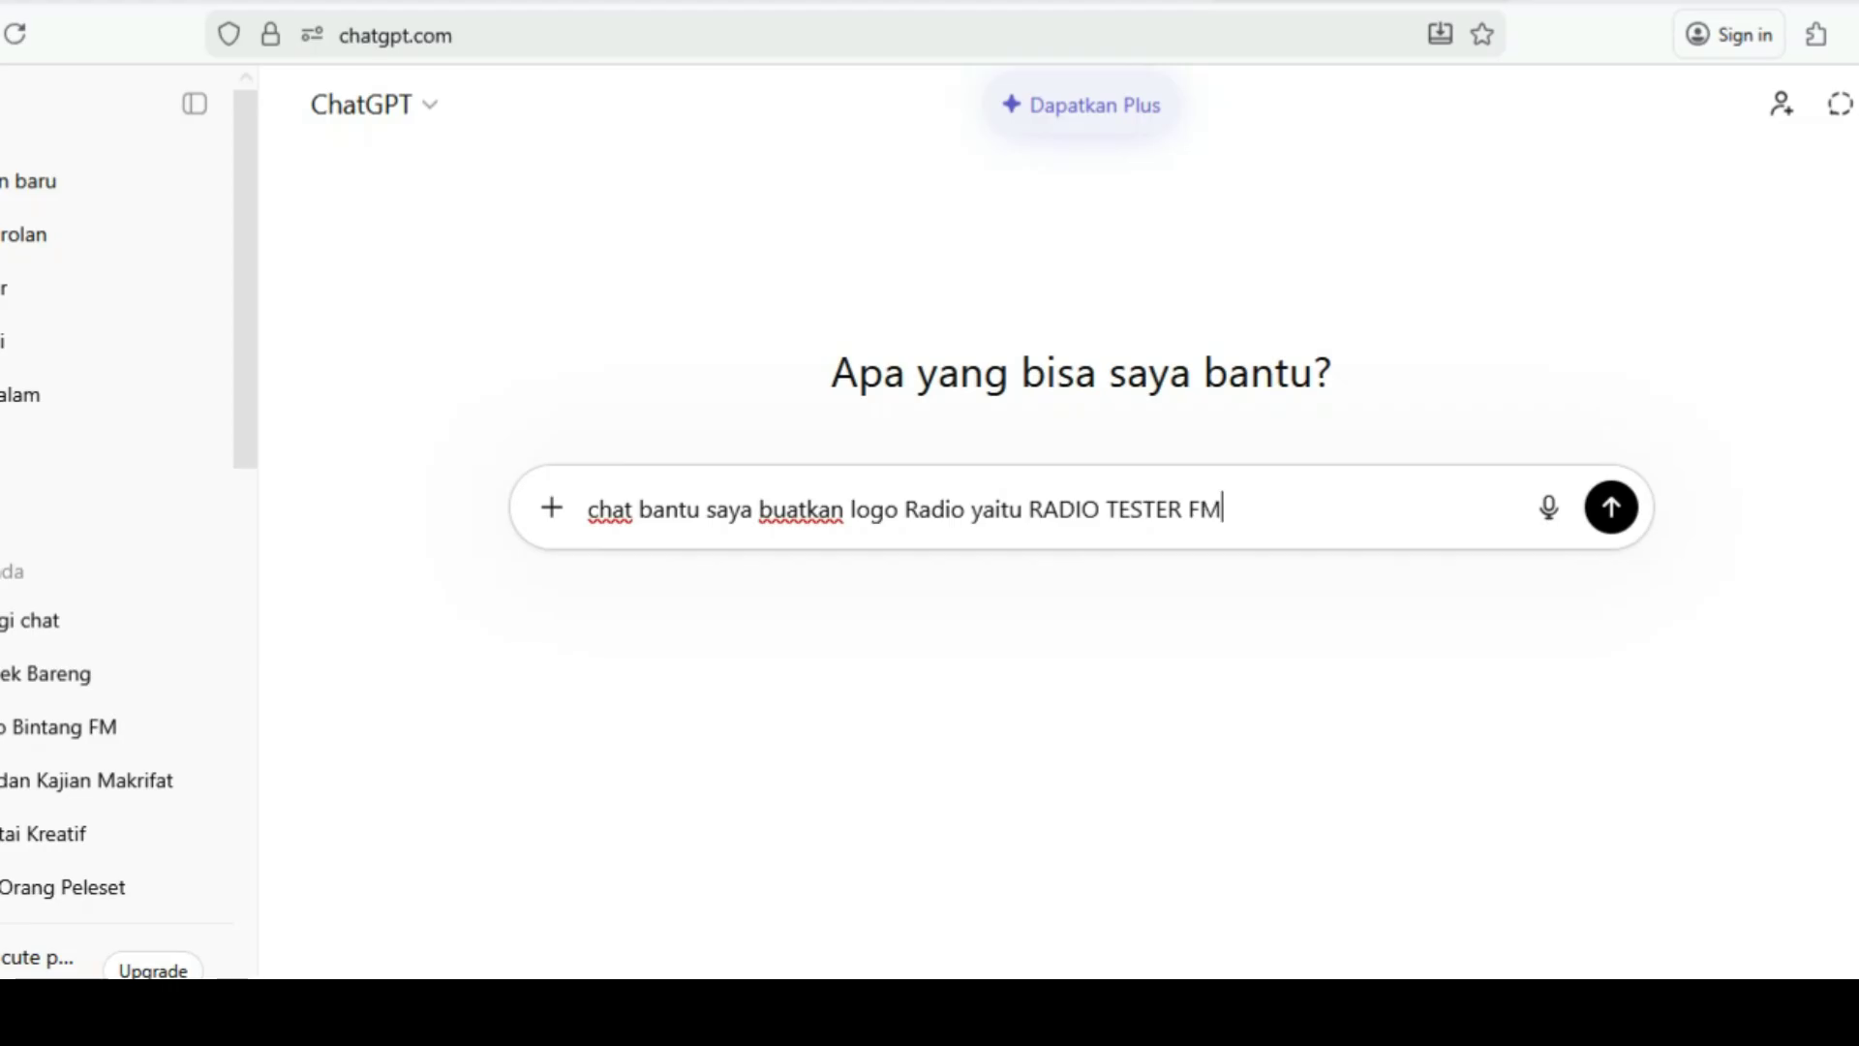
text( Onilnre den)
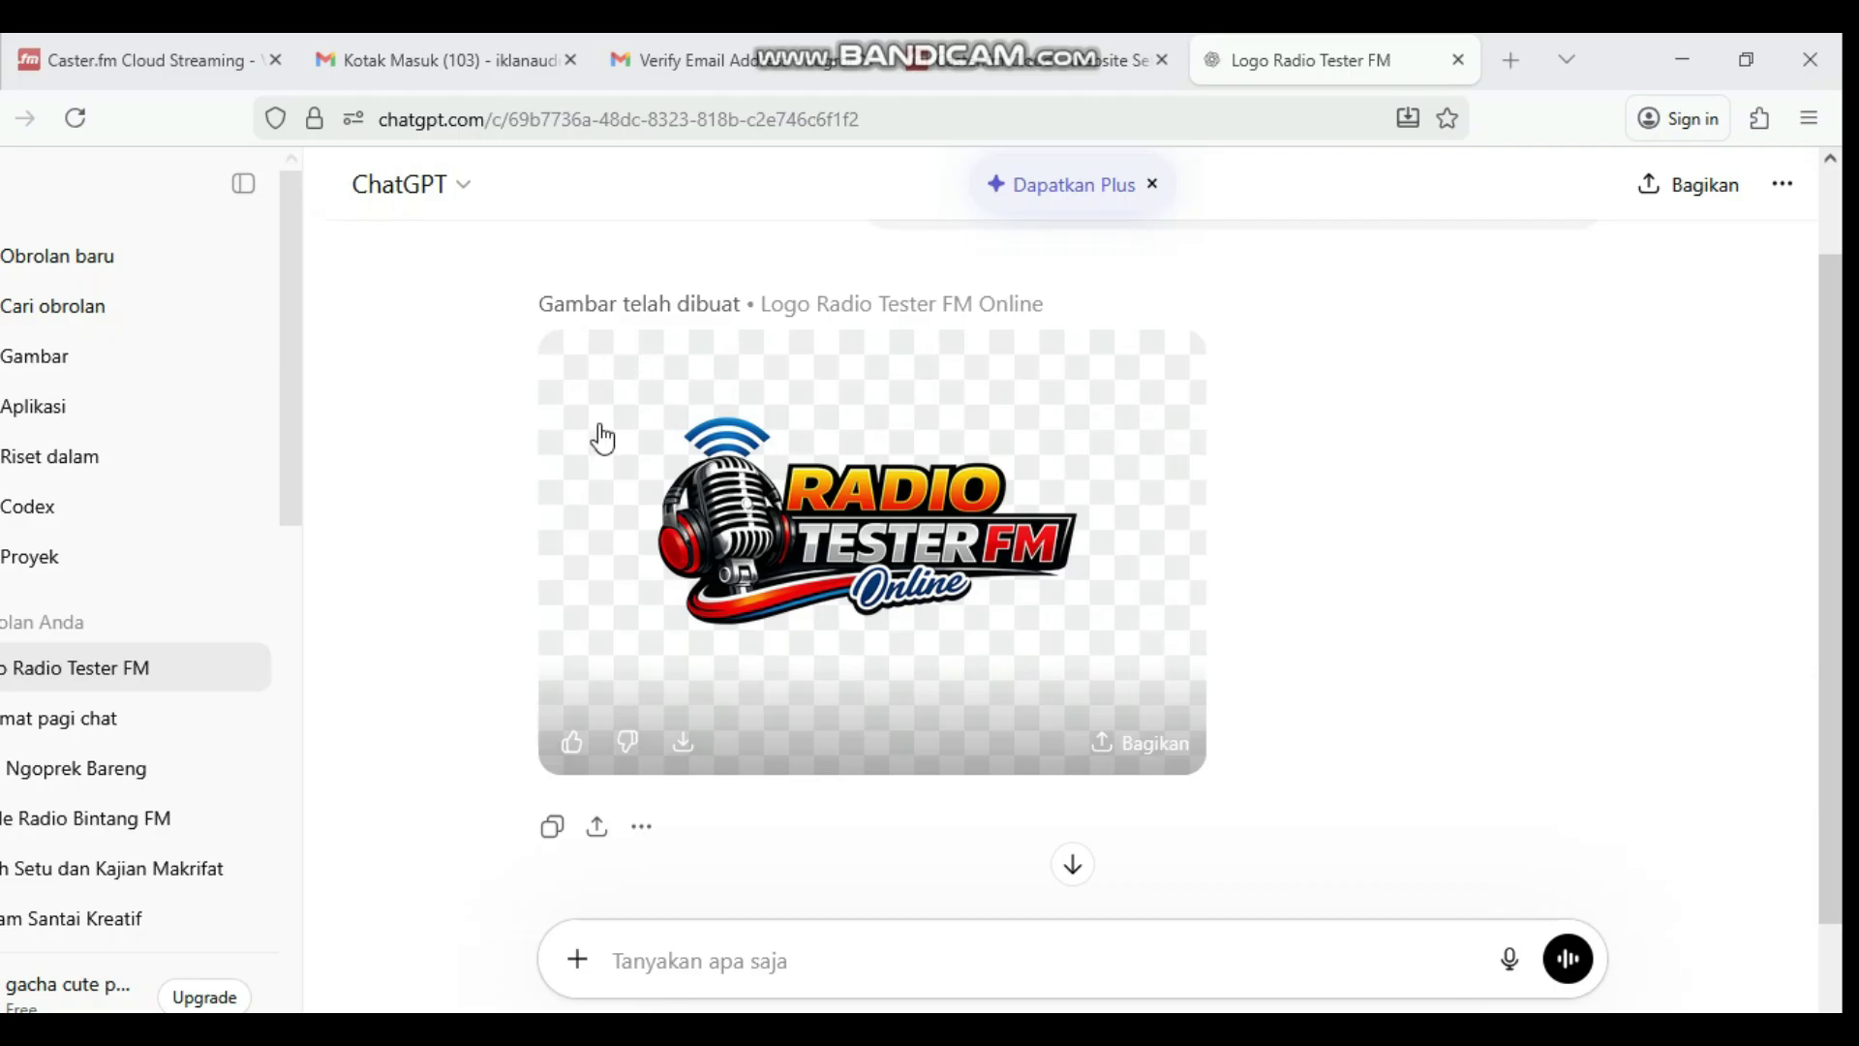
Return to the Caster.fm website settings and copy the whole About text sentence
click(1008, 84)
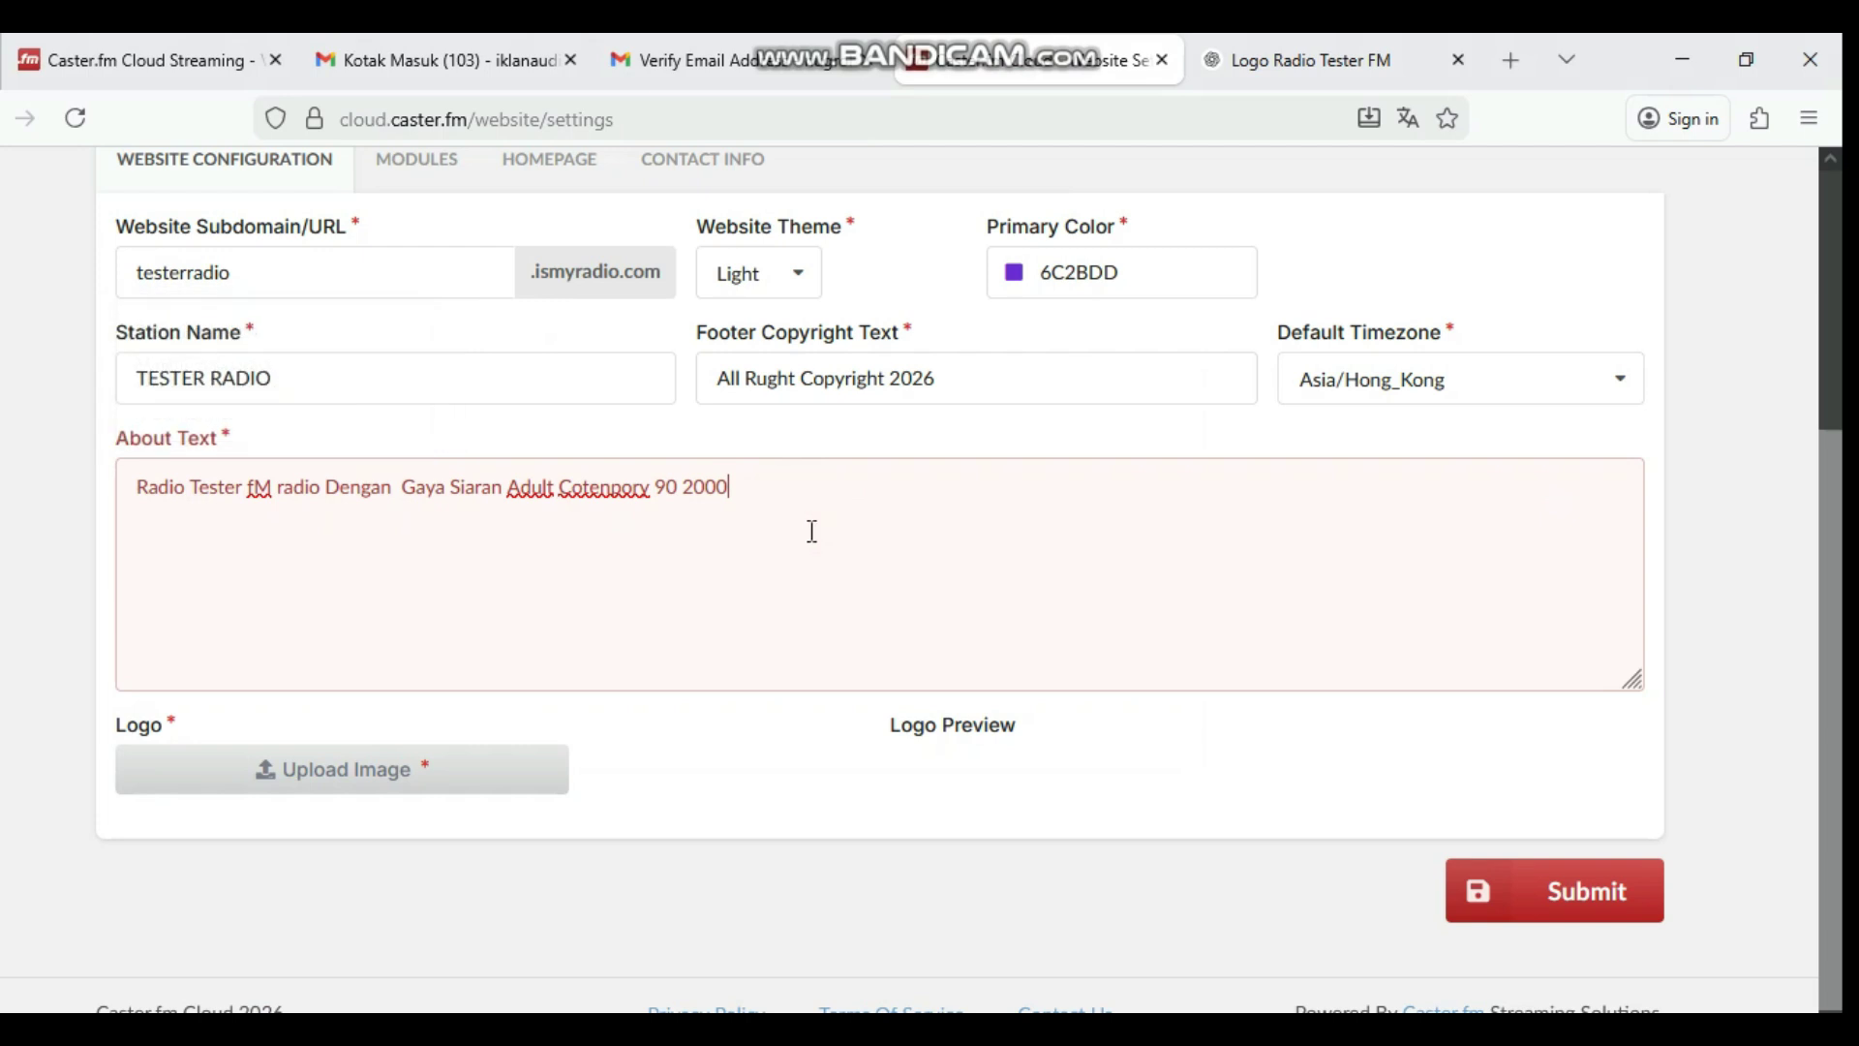
drag(157, 489, 410, 522)
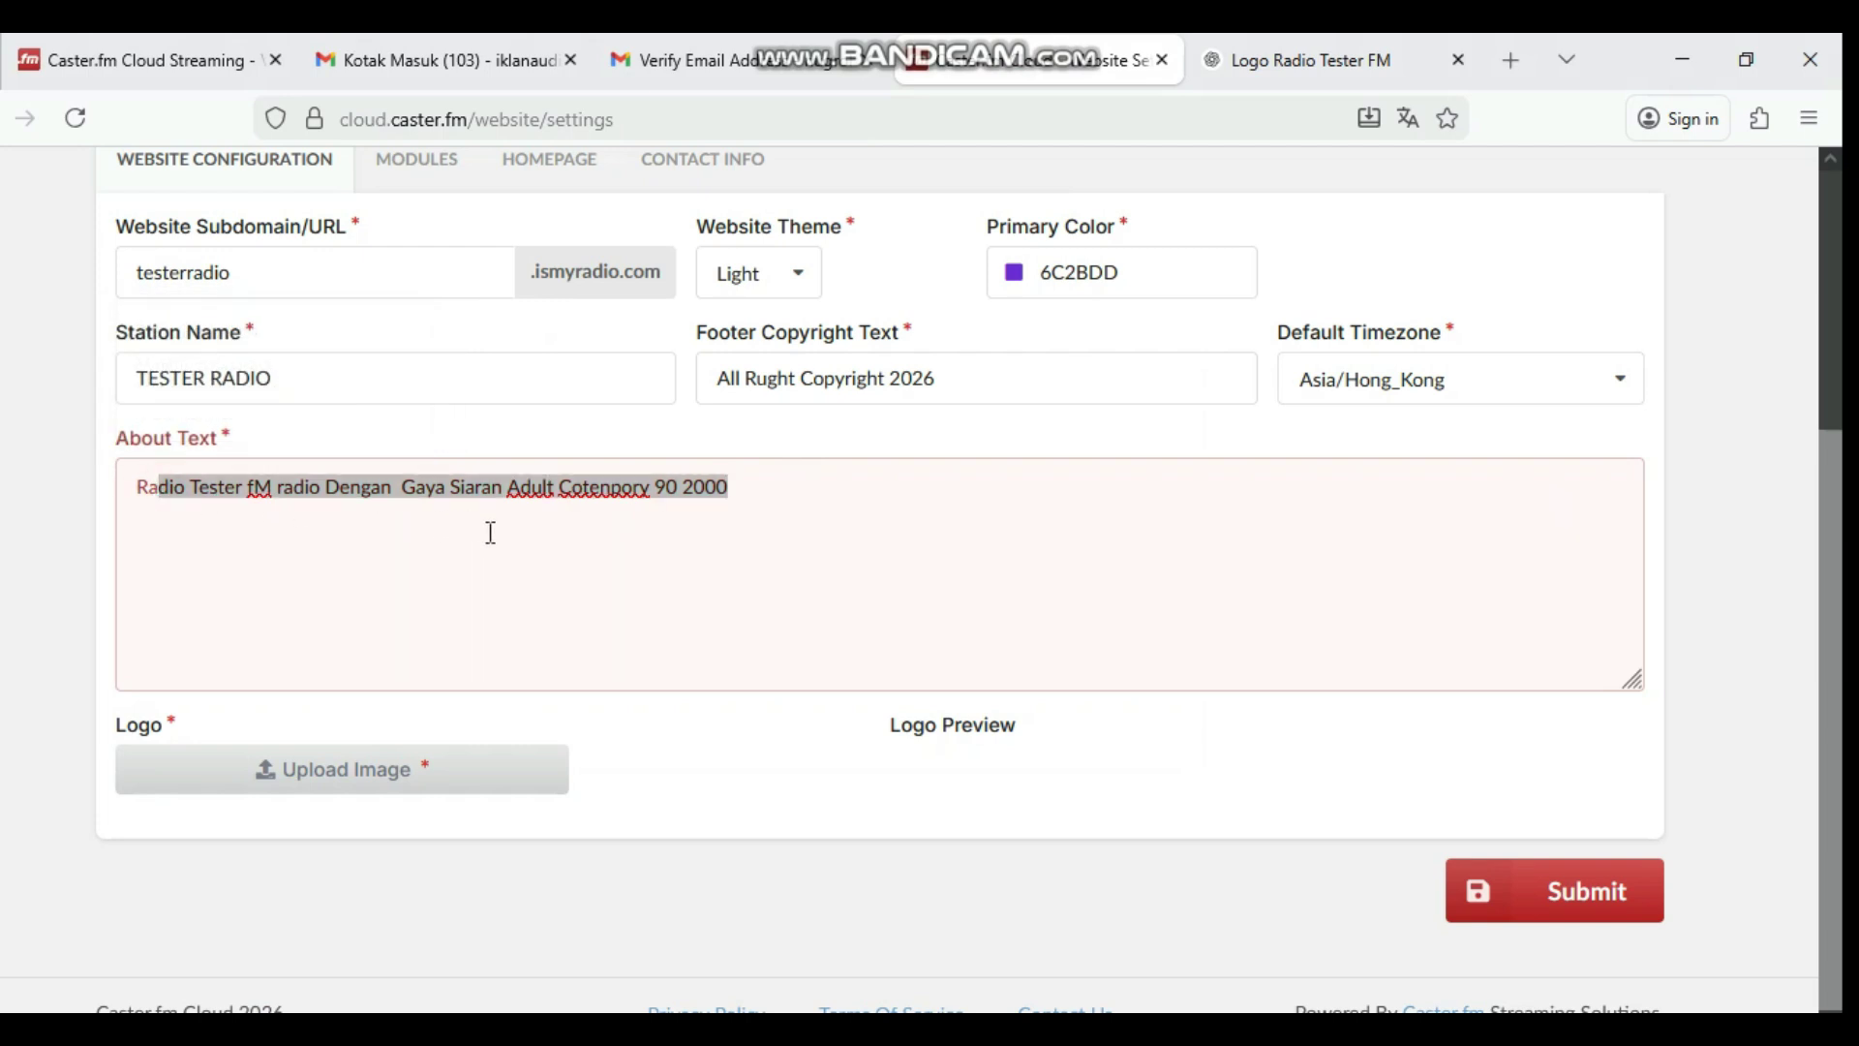
click(748, 526)
drag(745, 488, 682, 521)
right_click(166, 479)
click(150, 485)
click(133, 485)
right_click(687, 481)
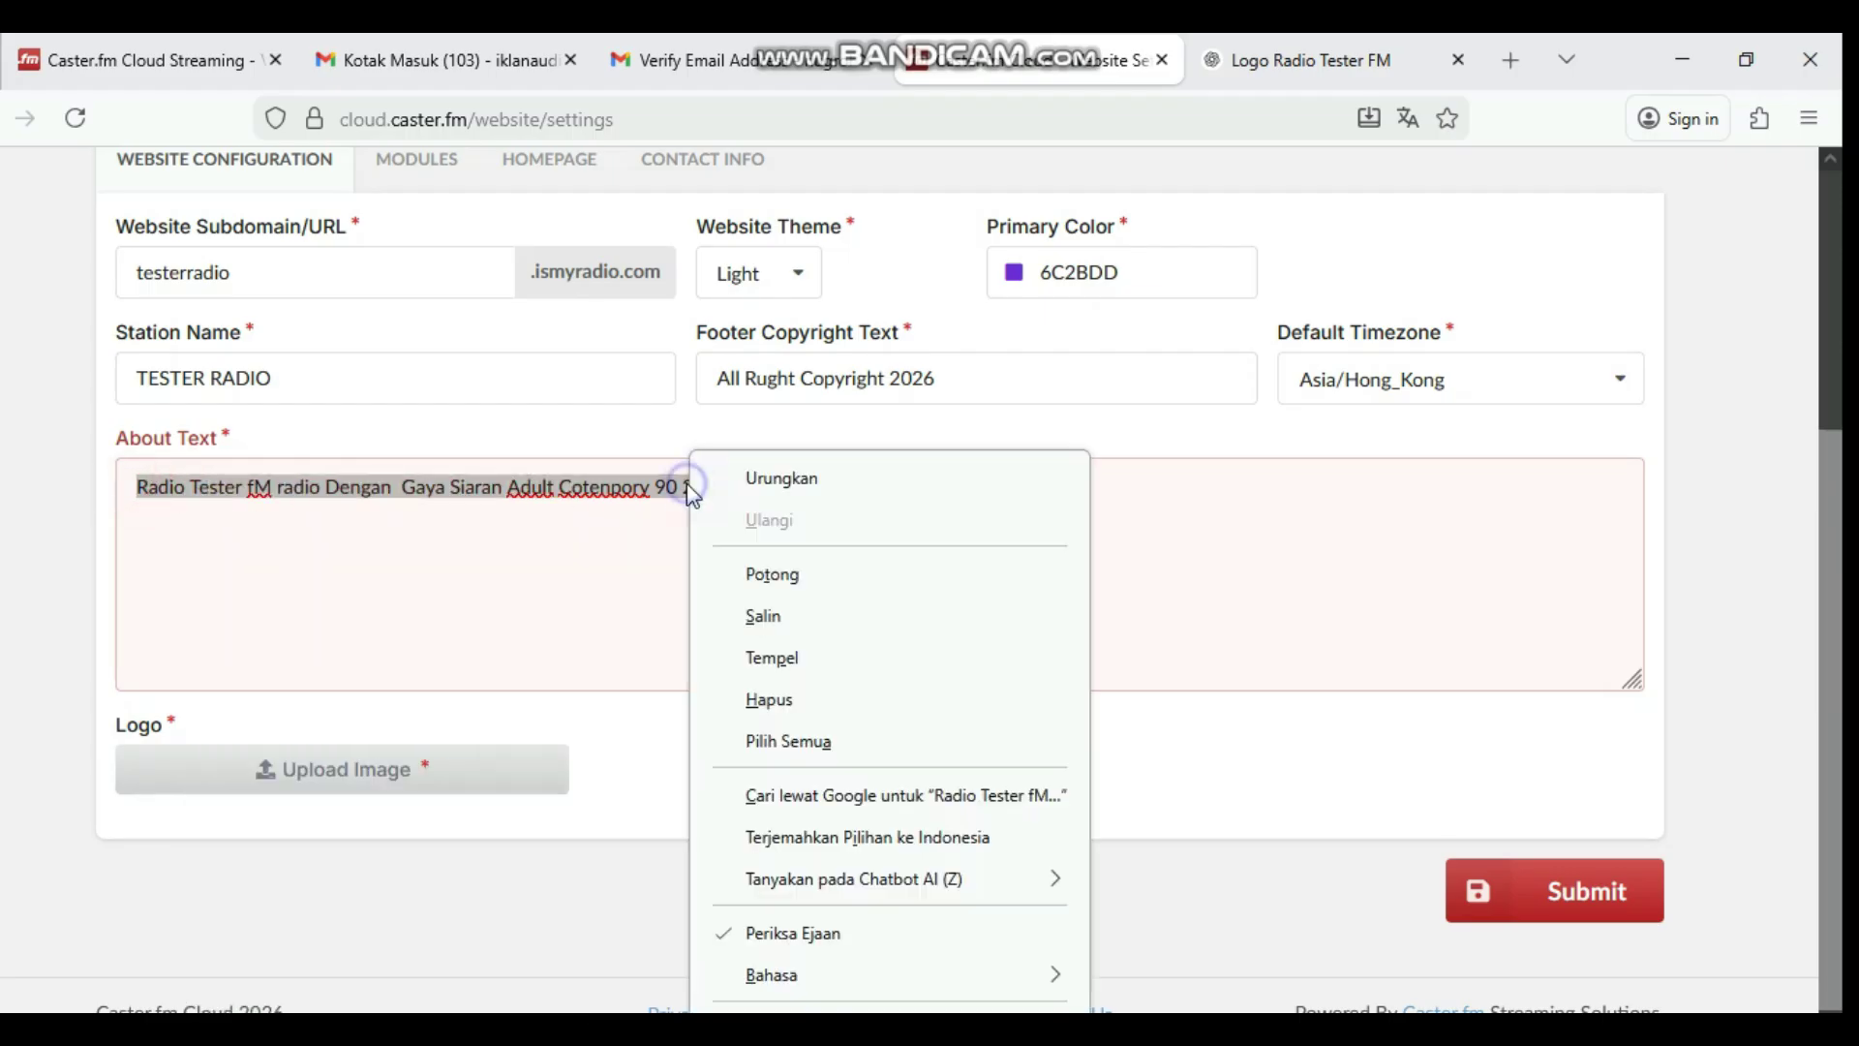
click(812, 616)
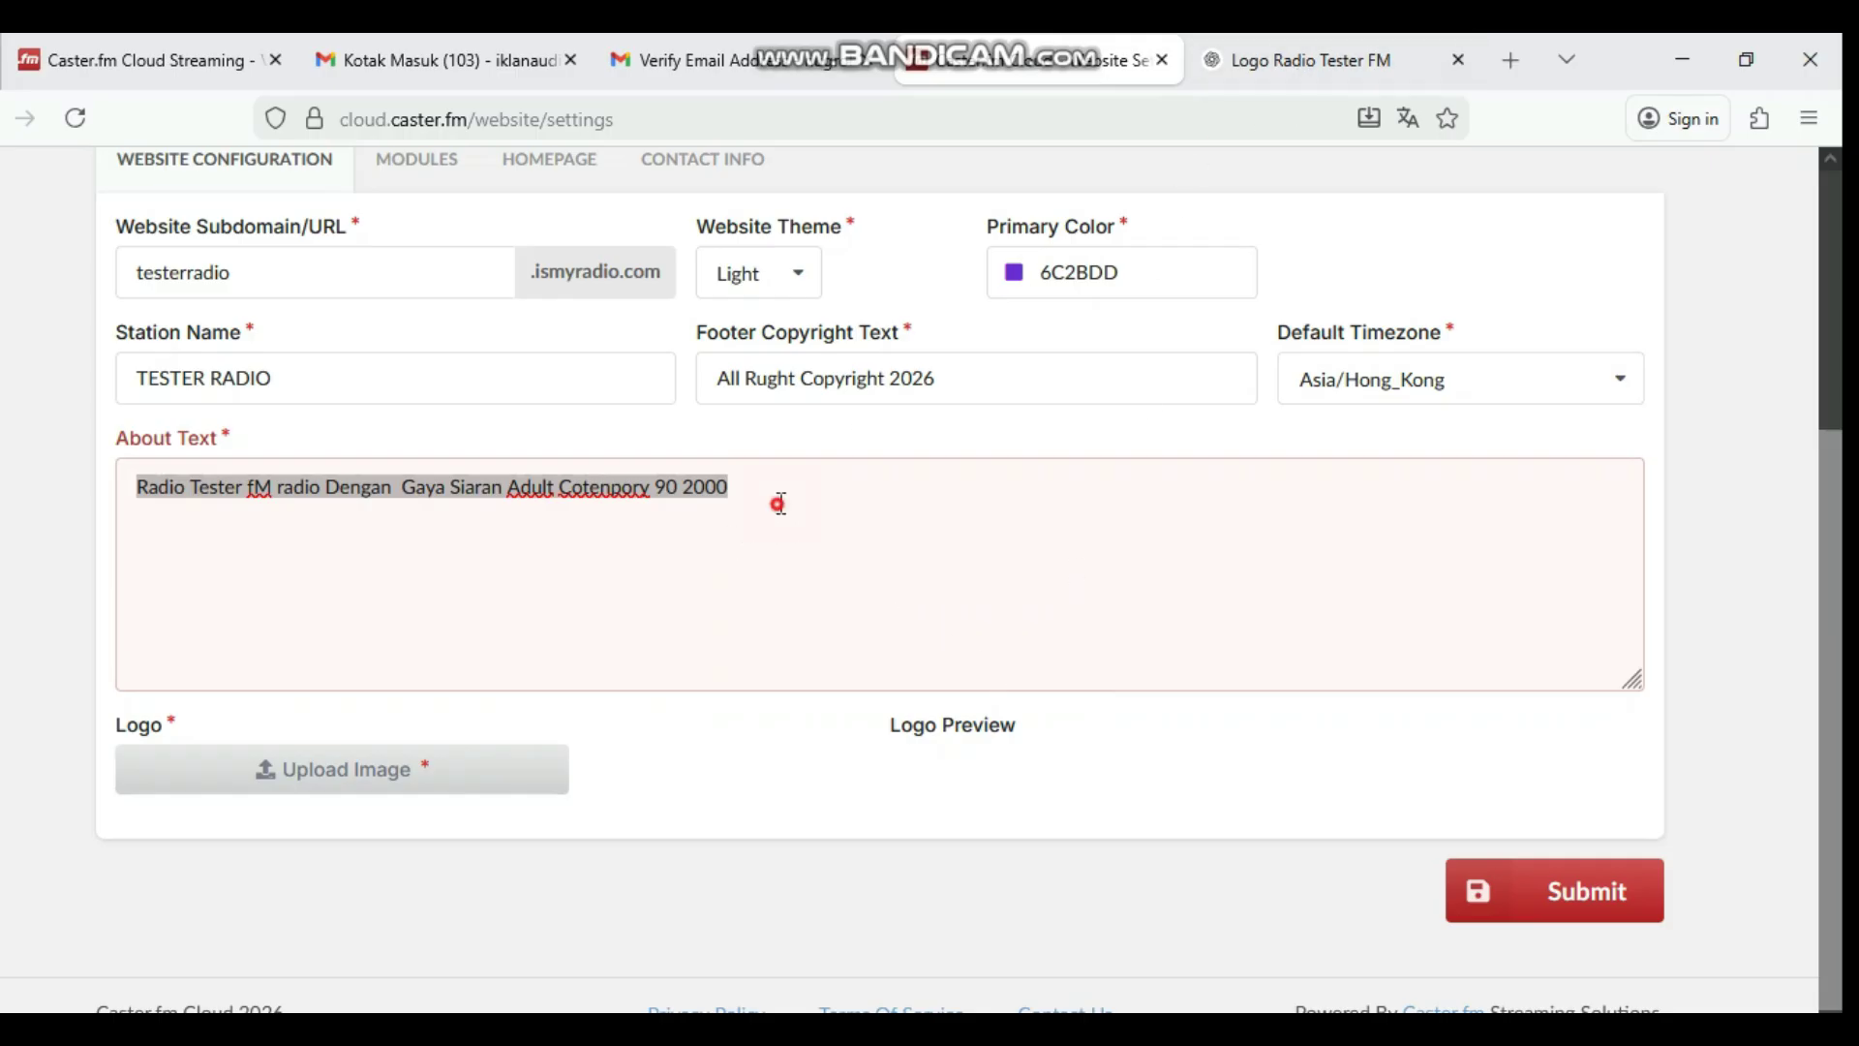
click(400, 533)
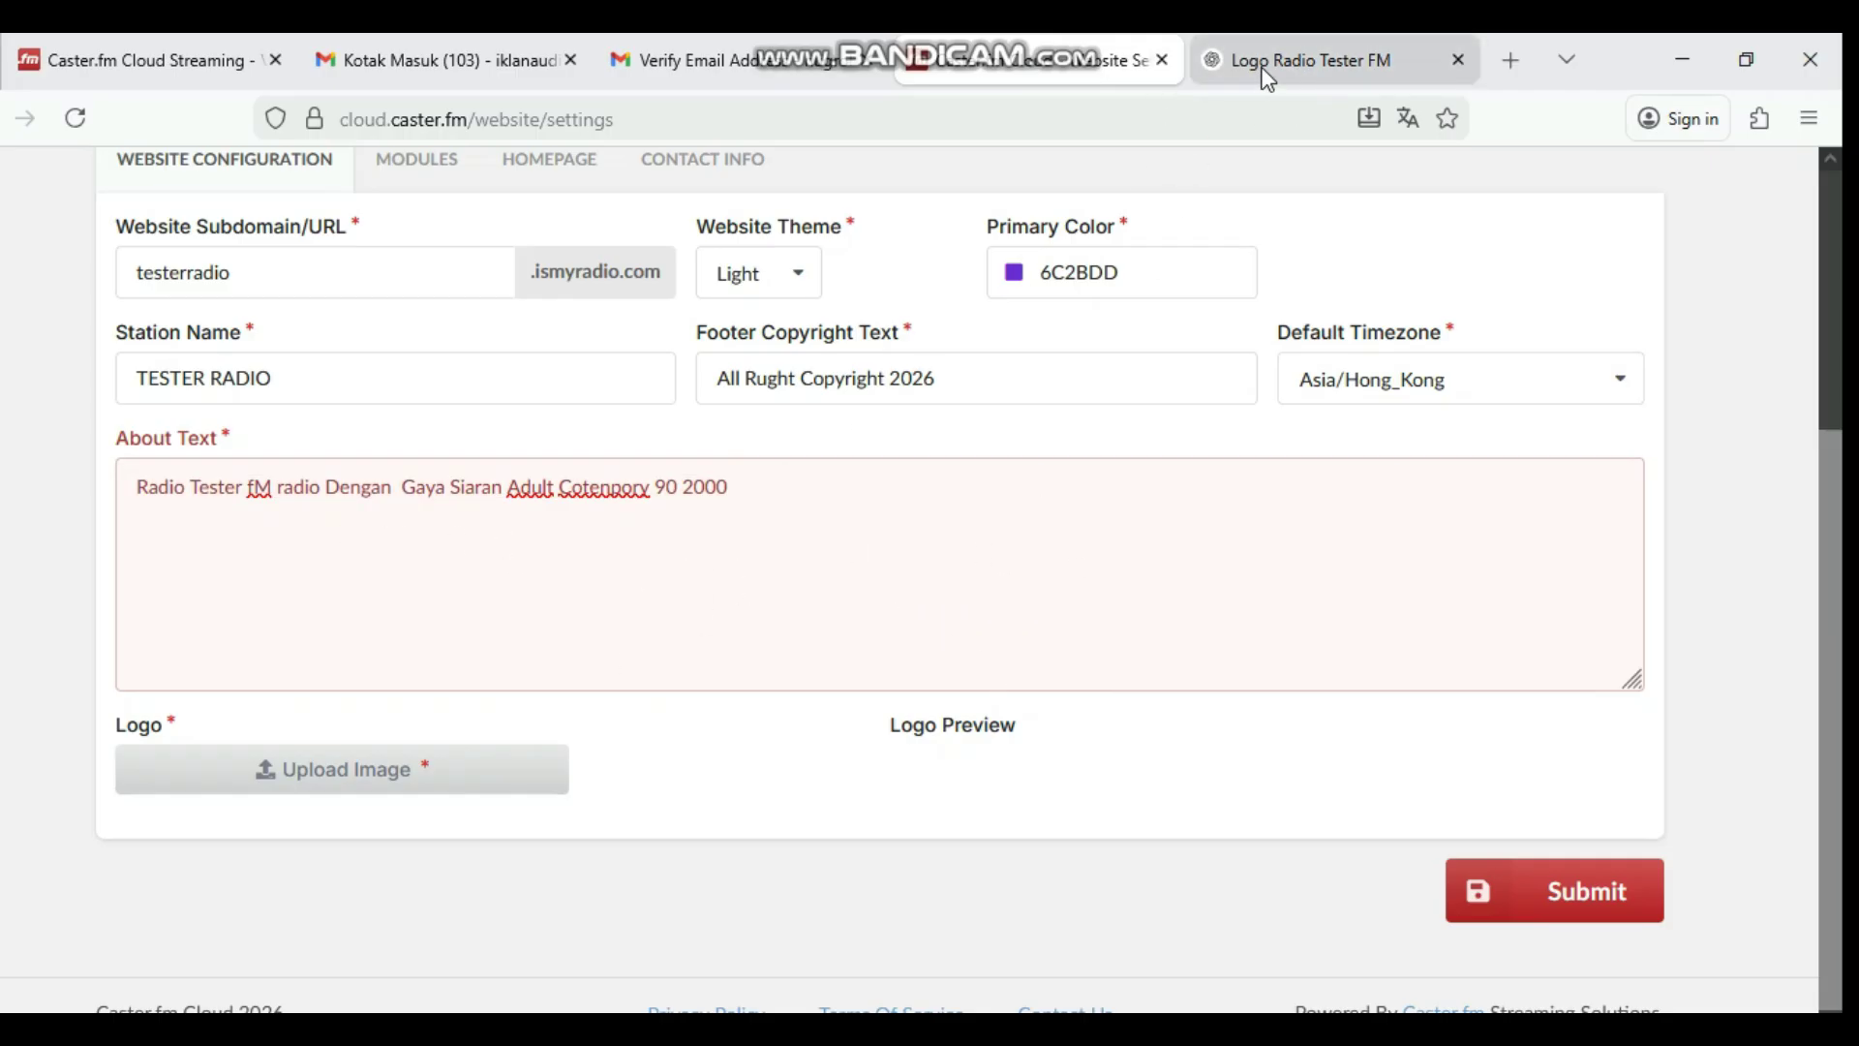
Ask ChatGPT for a short description of radio tester, pasting in "Dengan Gaya Siaran Adult Cotenpory 90 2000" and requesting radio-style language
click(1328, 66)
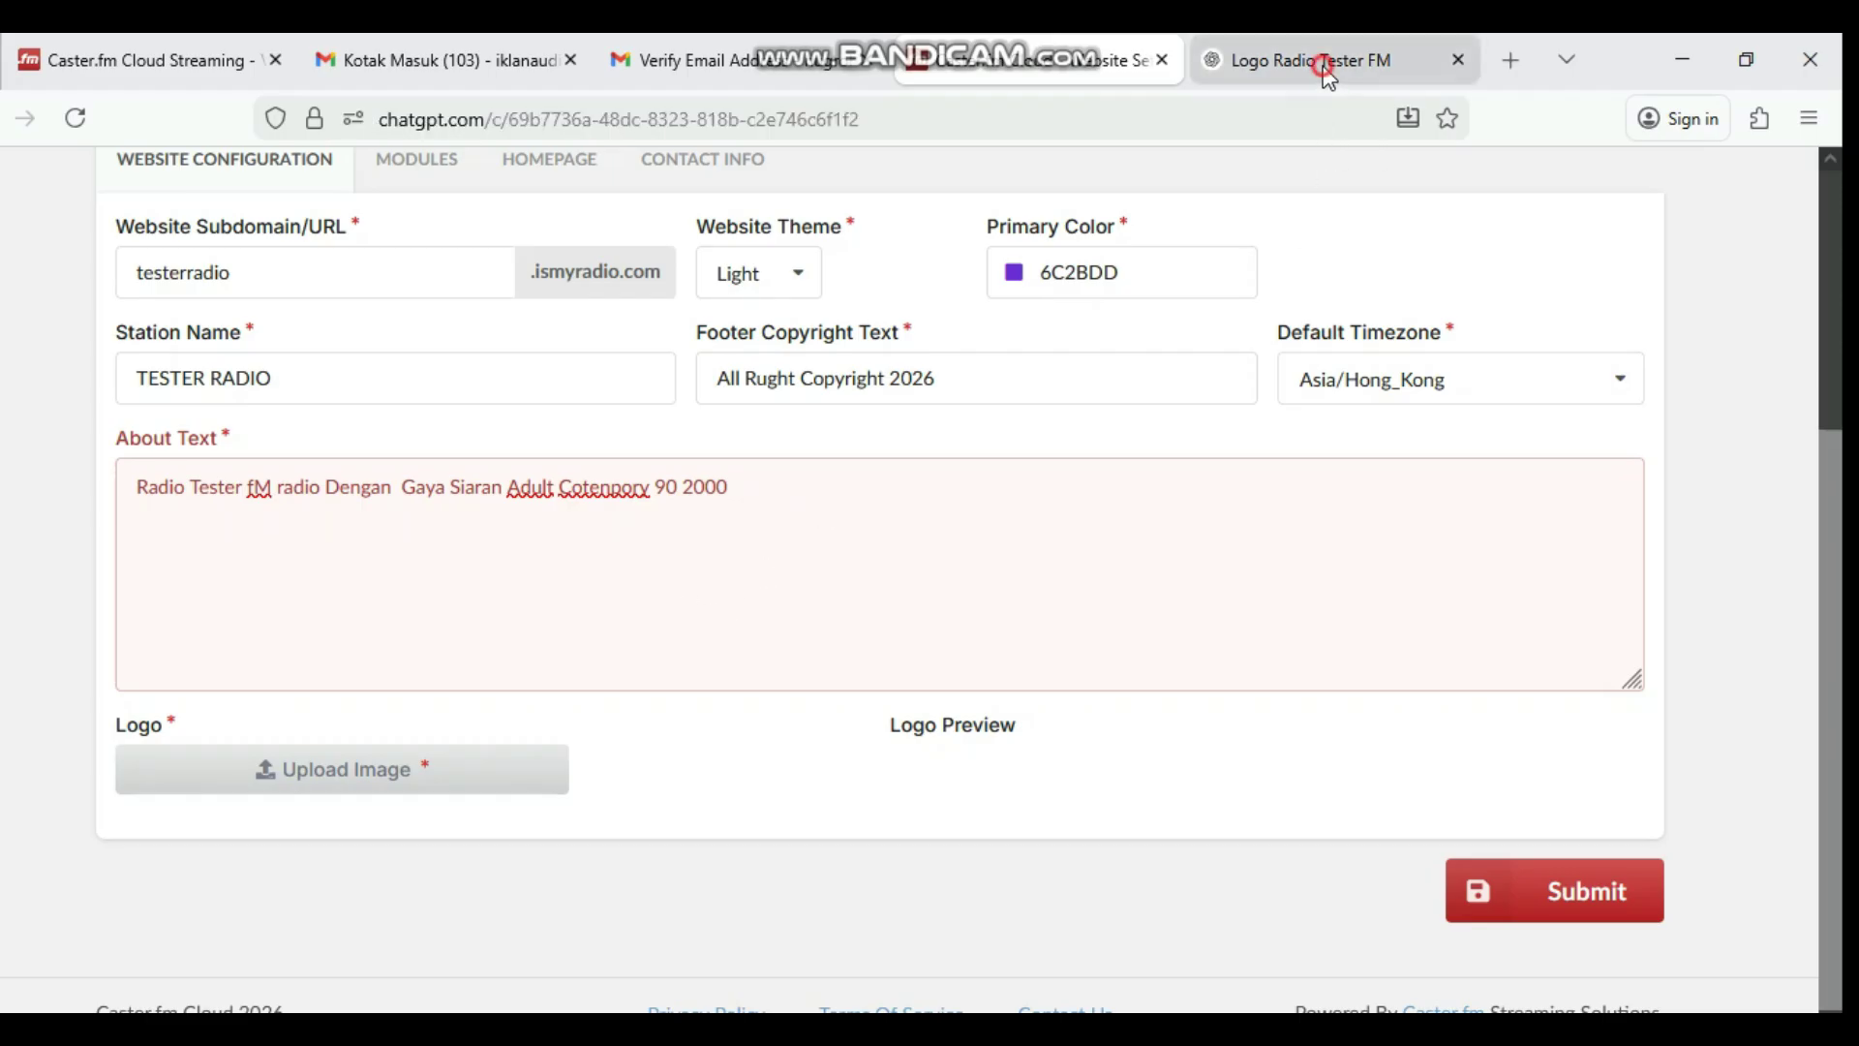
click(835, 980)
text(oke chat berikutnya buatkan saya)
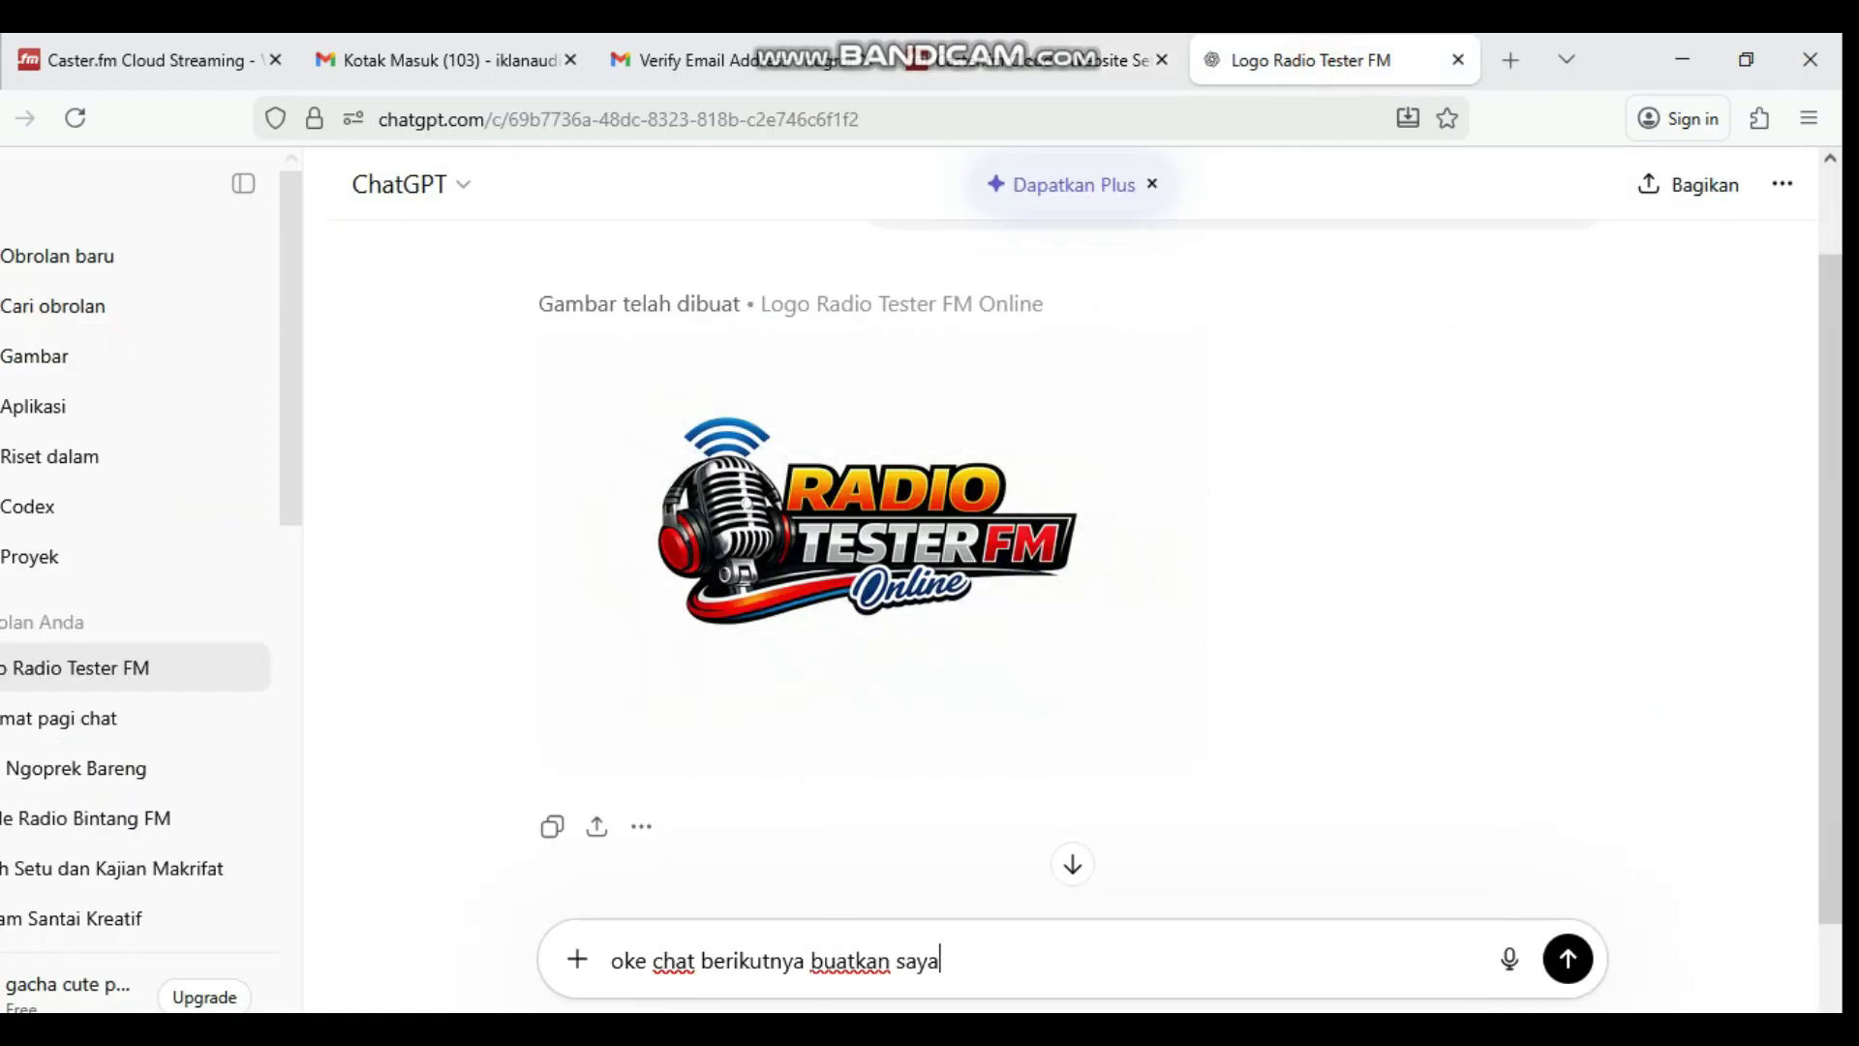
text( deskripsi singkat saja mengenenai radio tester fm)
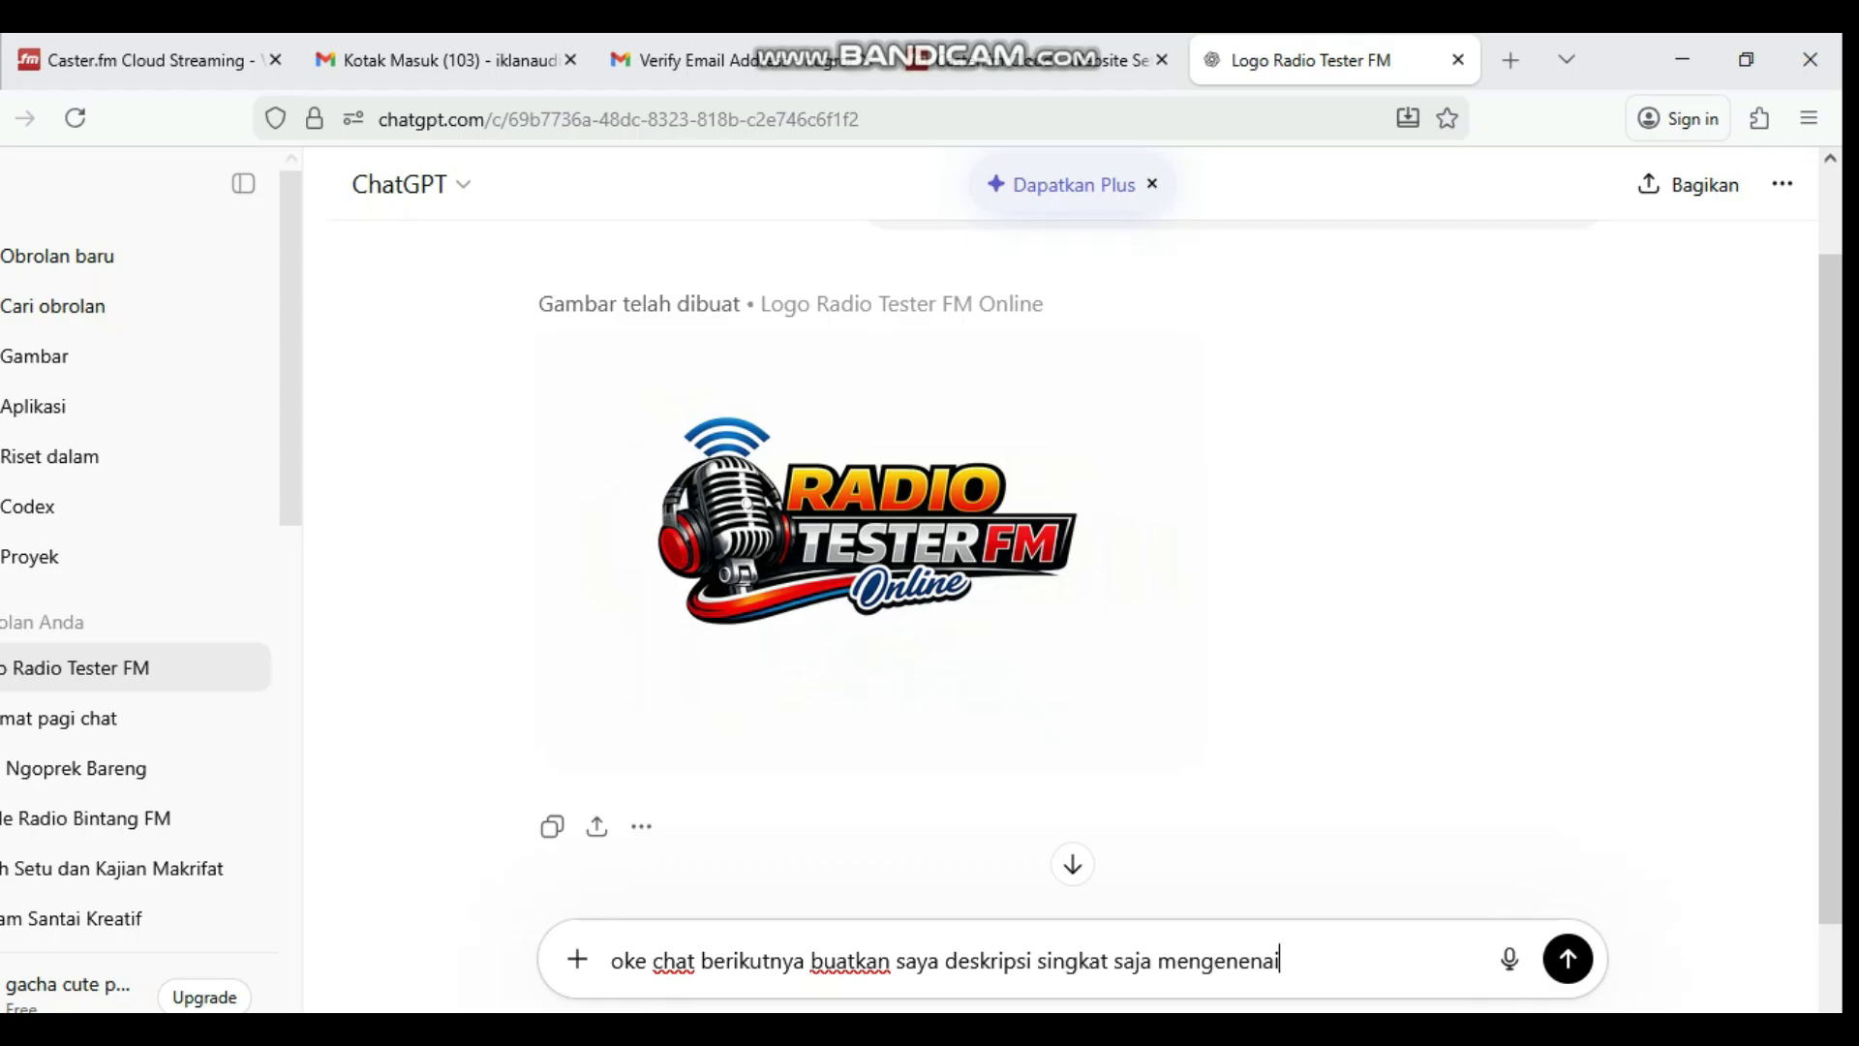
key(ctrl+v)
drag(1455, 862, 623, 901)
click(1460, 859)
double_click(1460, 859)
click(1365, 862)
key(BackSpace)
text(dan dengan gaya bahasa radio)
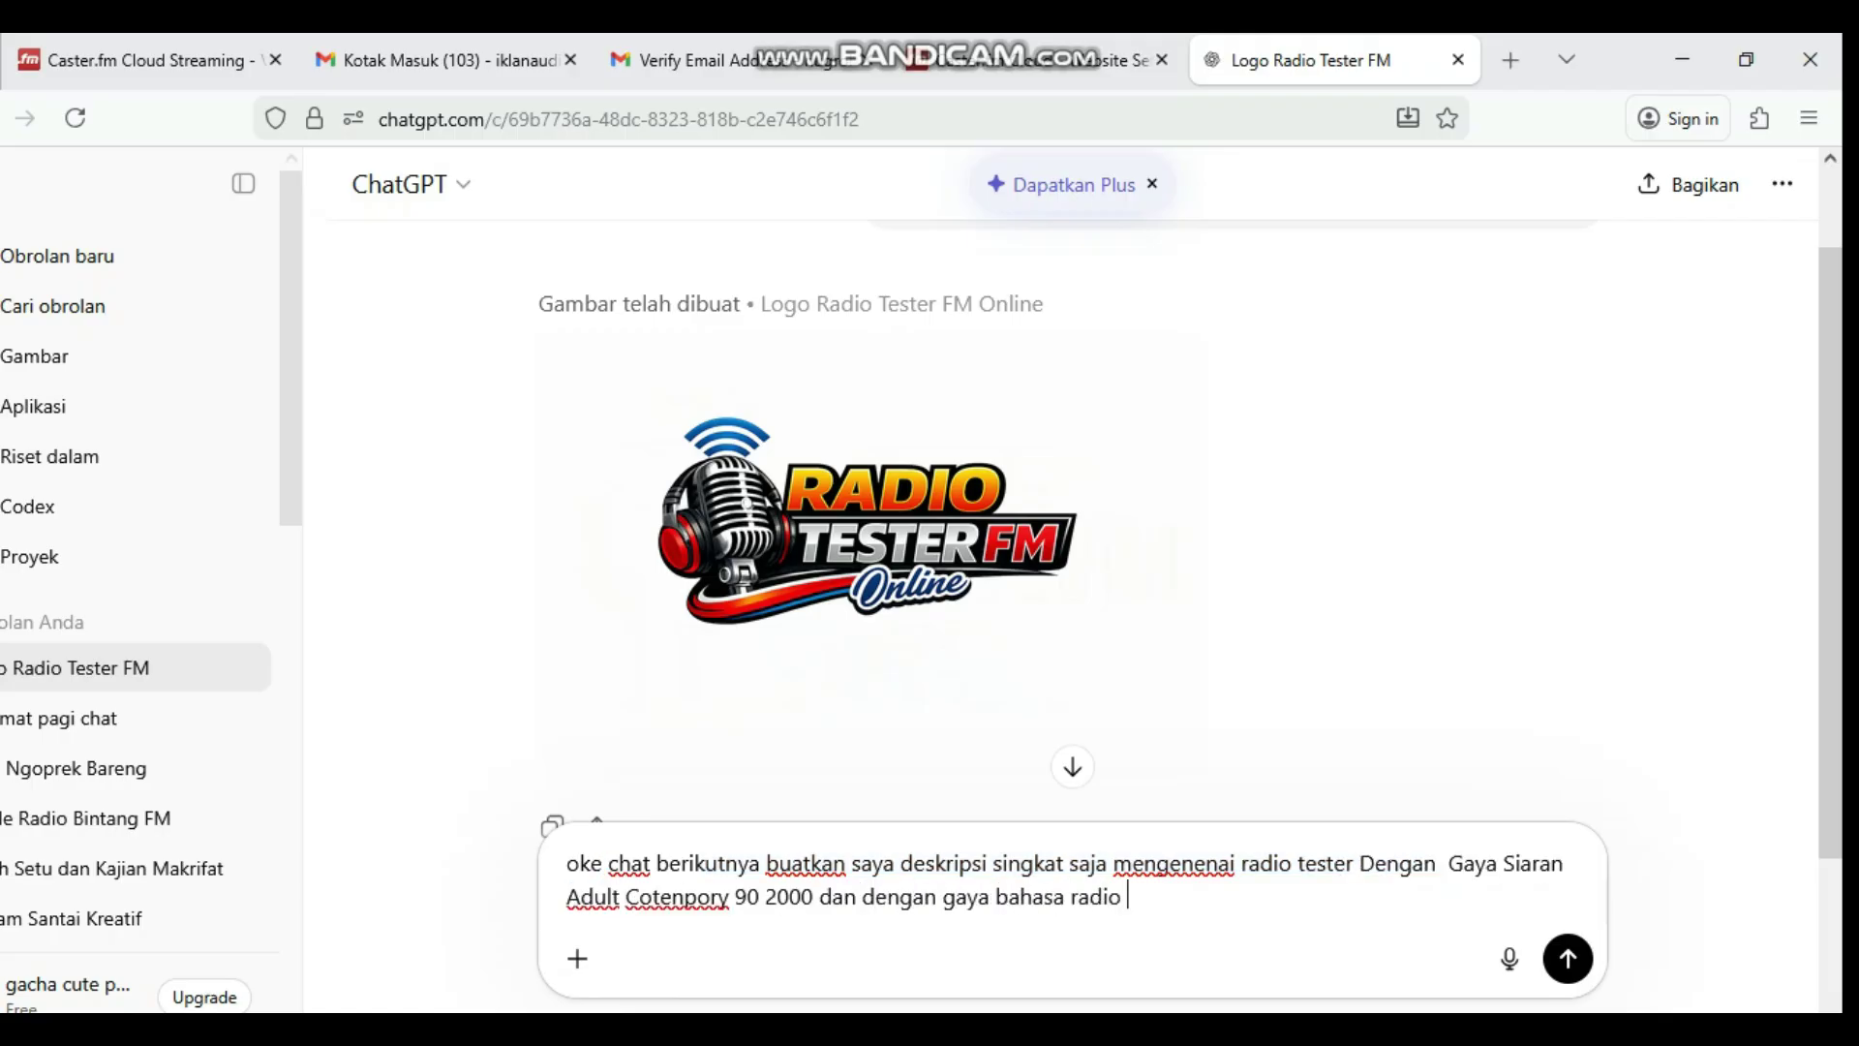
Switch back to Caster.fm, add ChatGPT's station description below the existing About text, and submit the website settings
key(ctrl+shift+Tab)
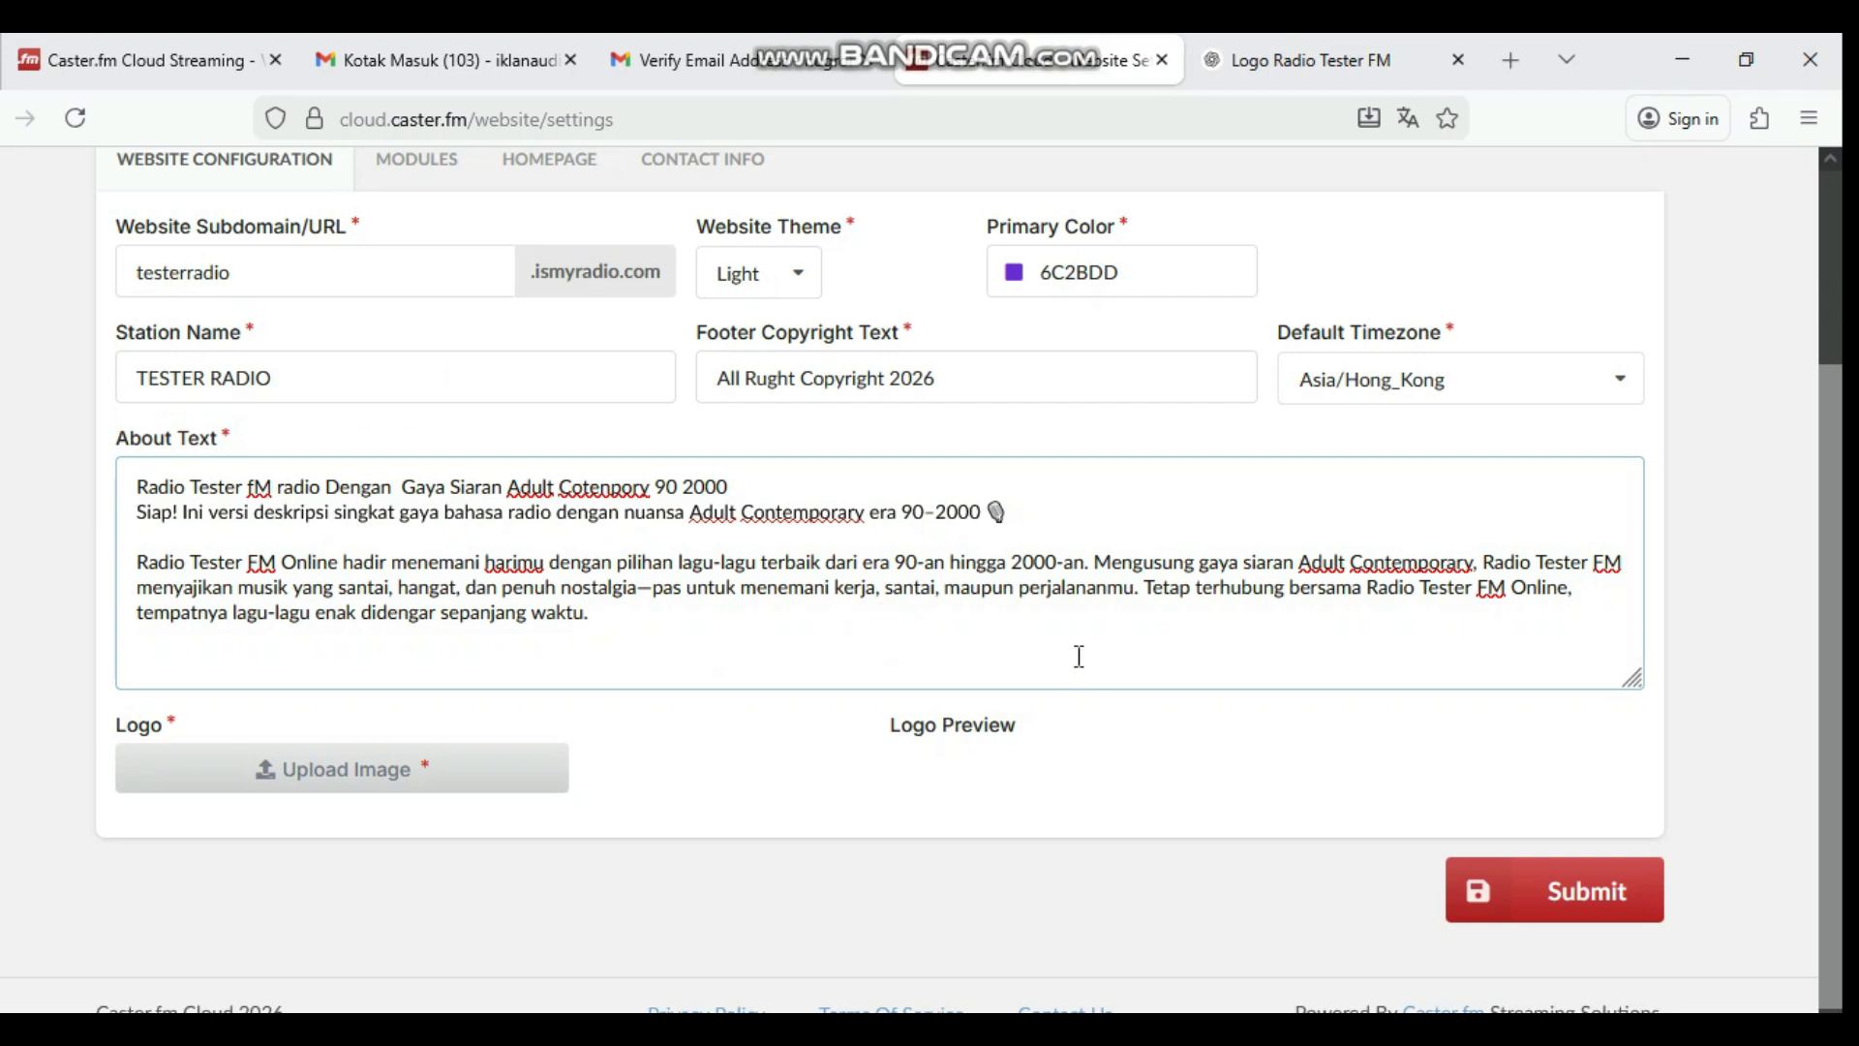
scroll(1078, 656, up, 3)
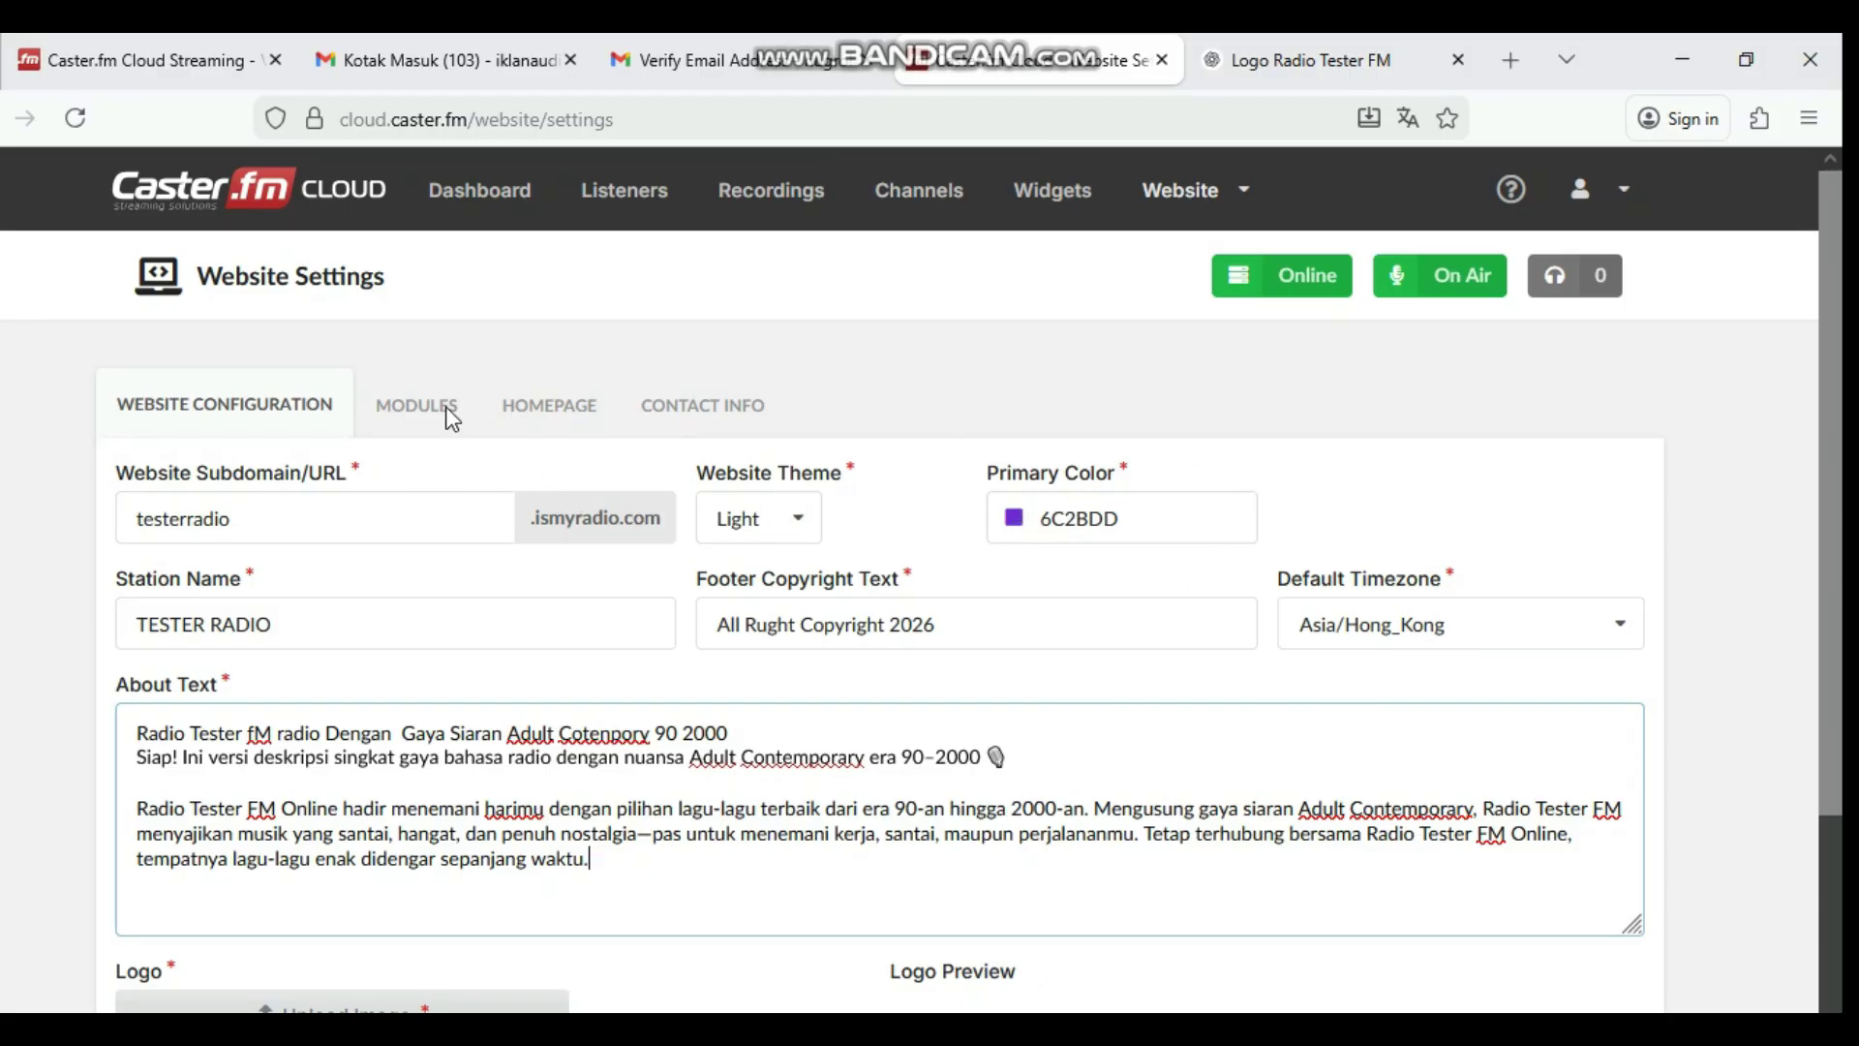
scroll(1452, 774, down, 2)
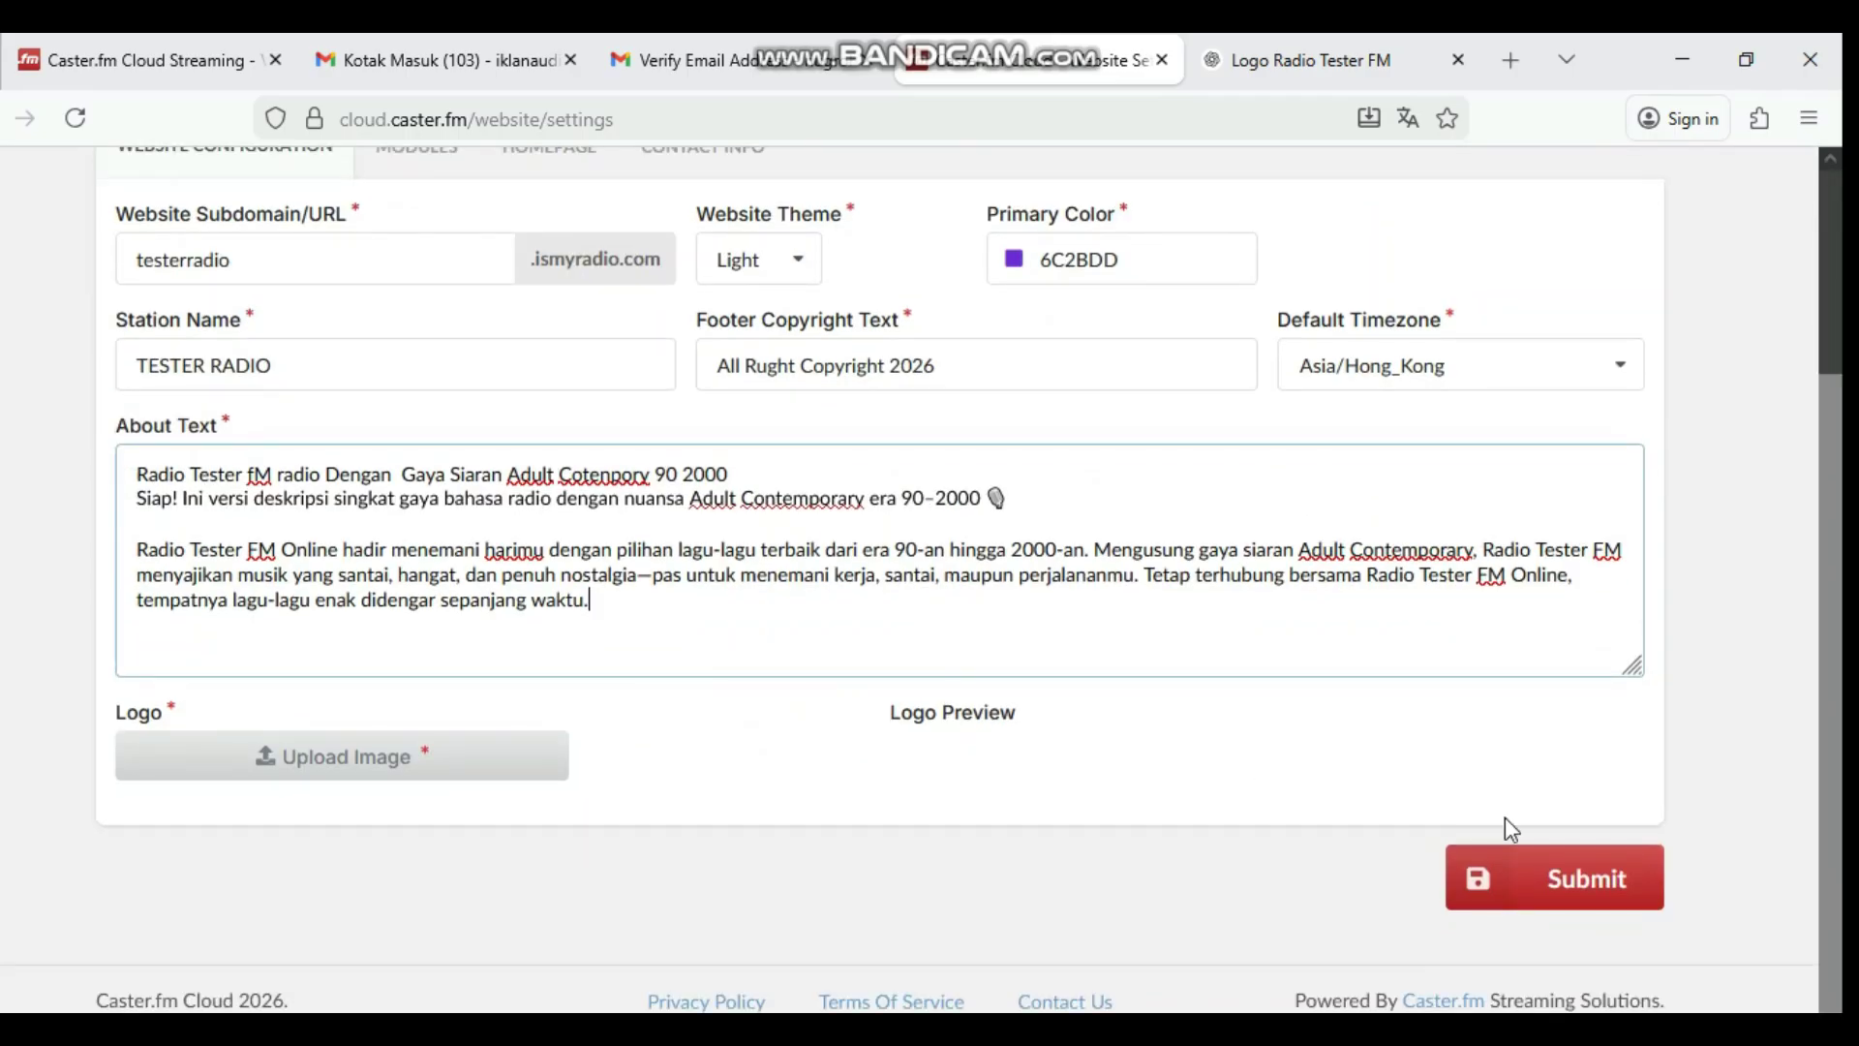
scroll(1176, 544, up, 1)
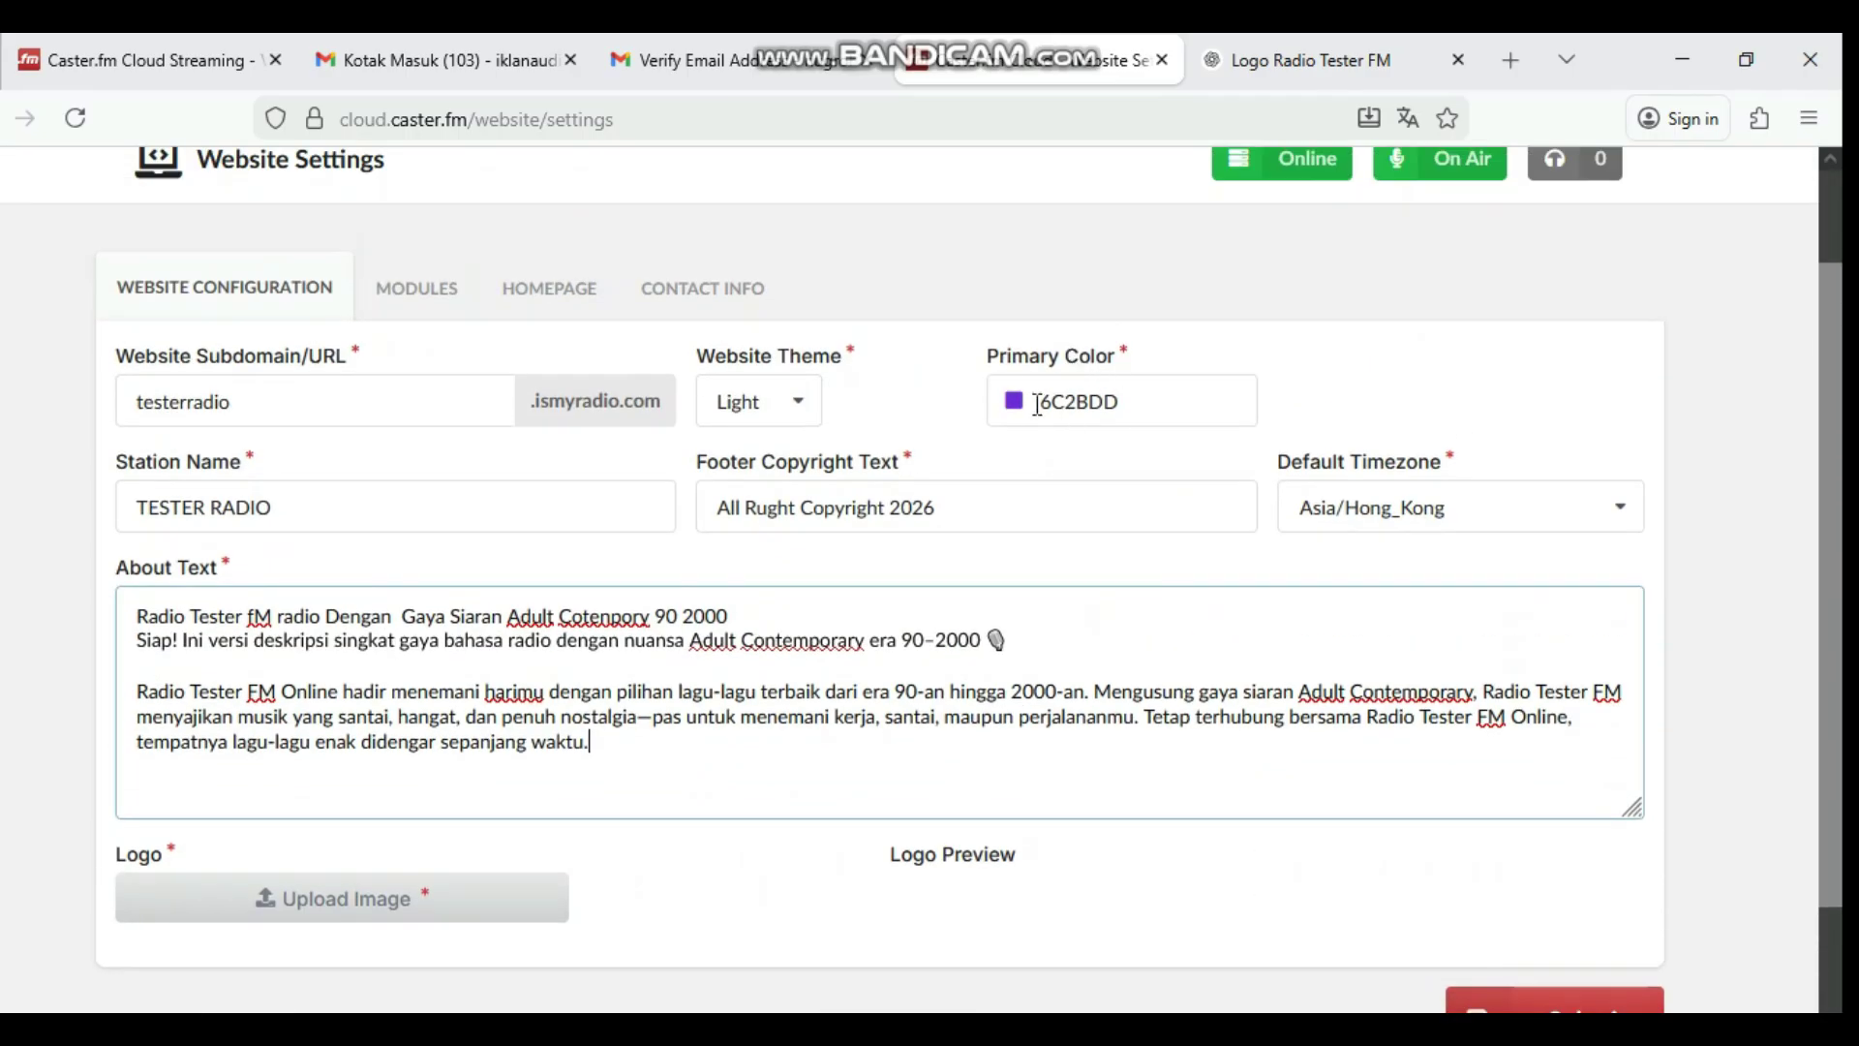
scroll(1547, 966, down, 2)
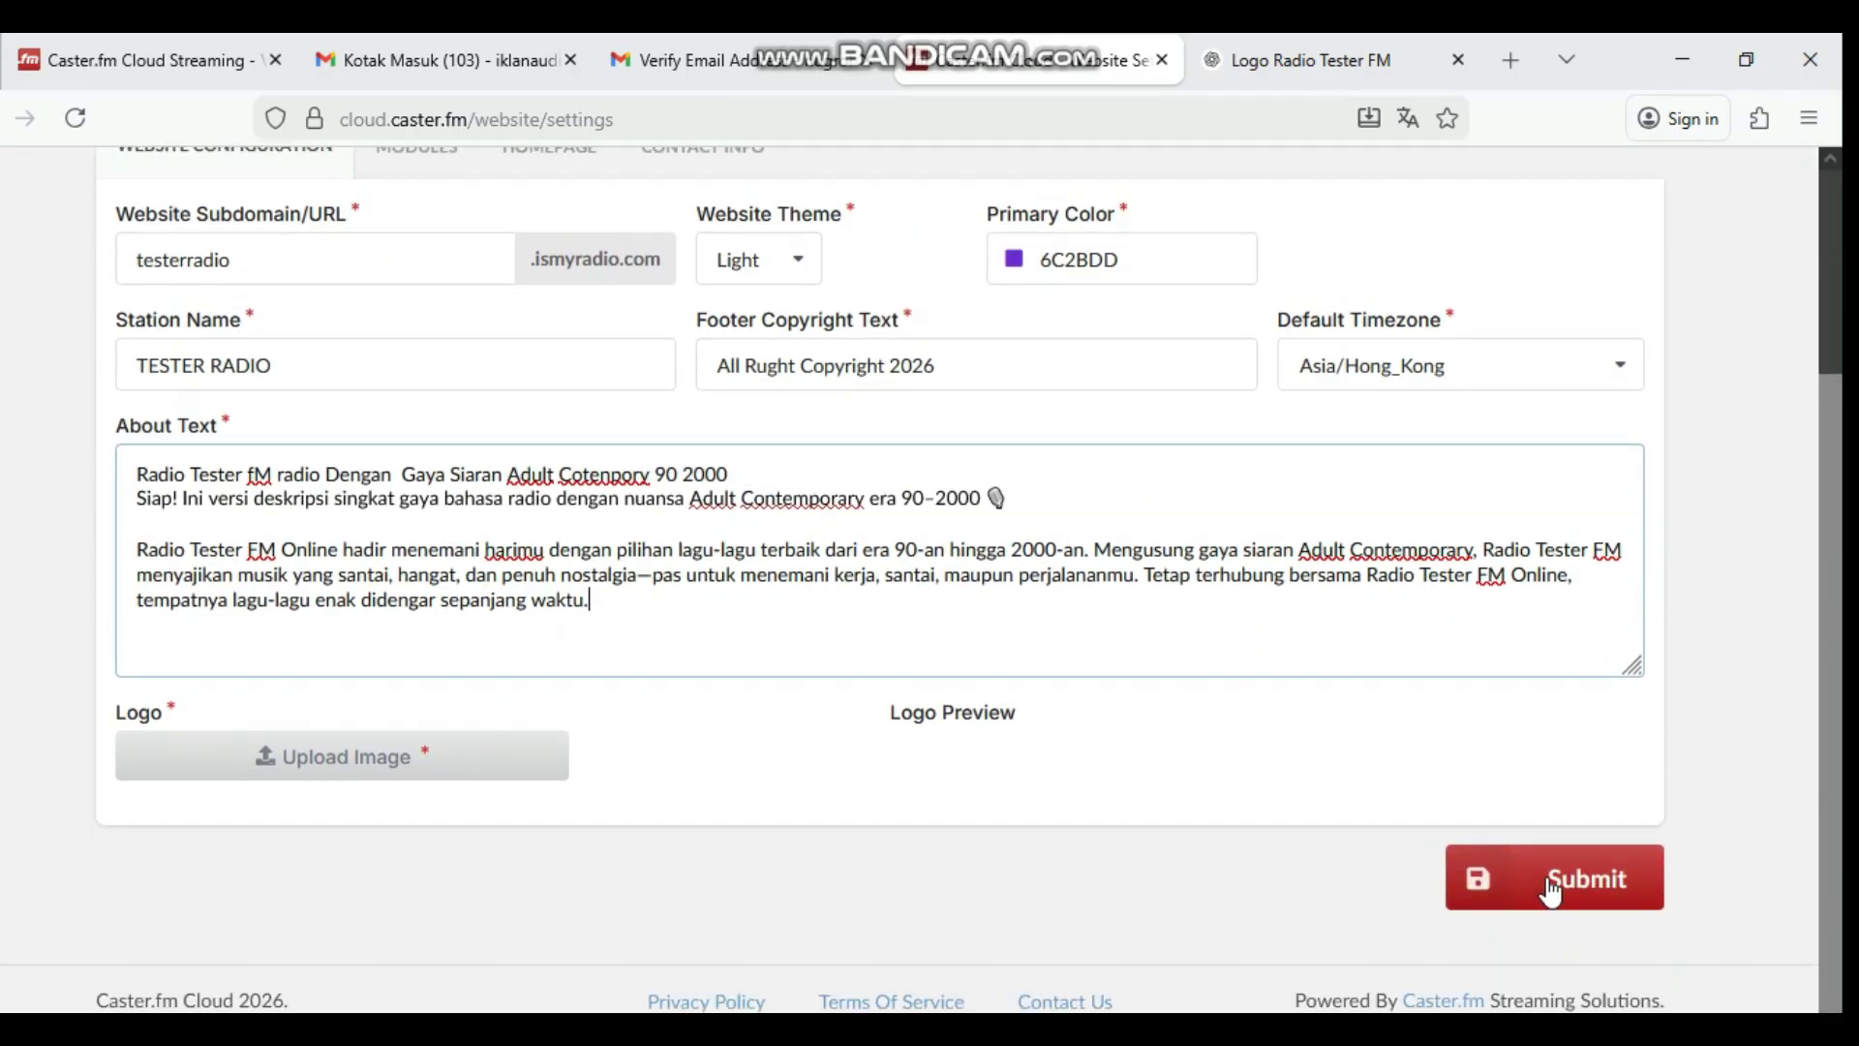
click(1550, 884)
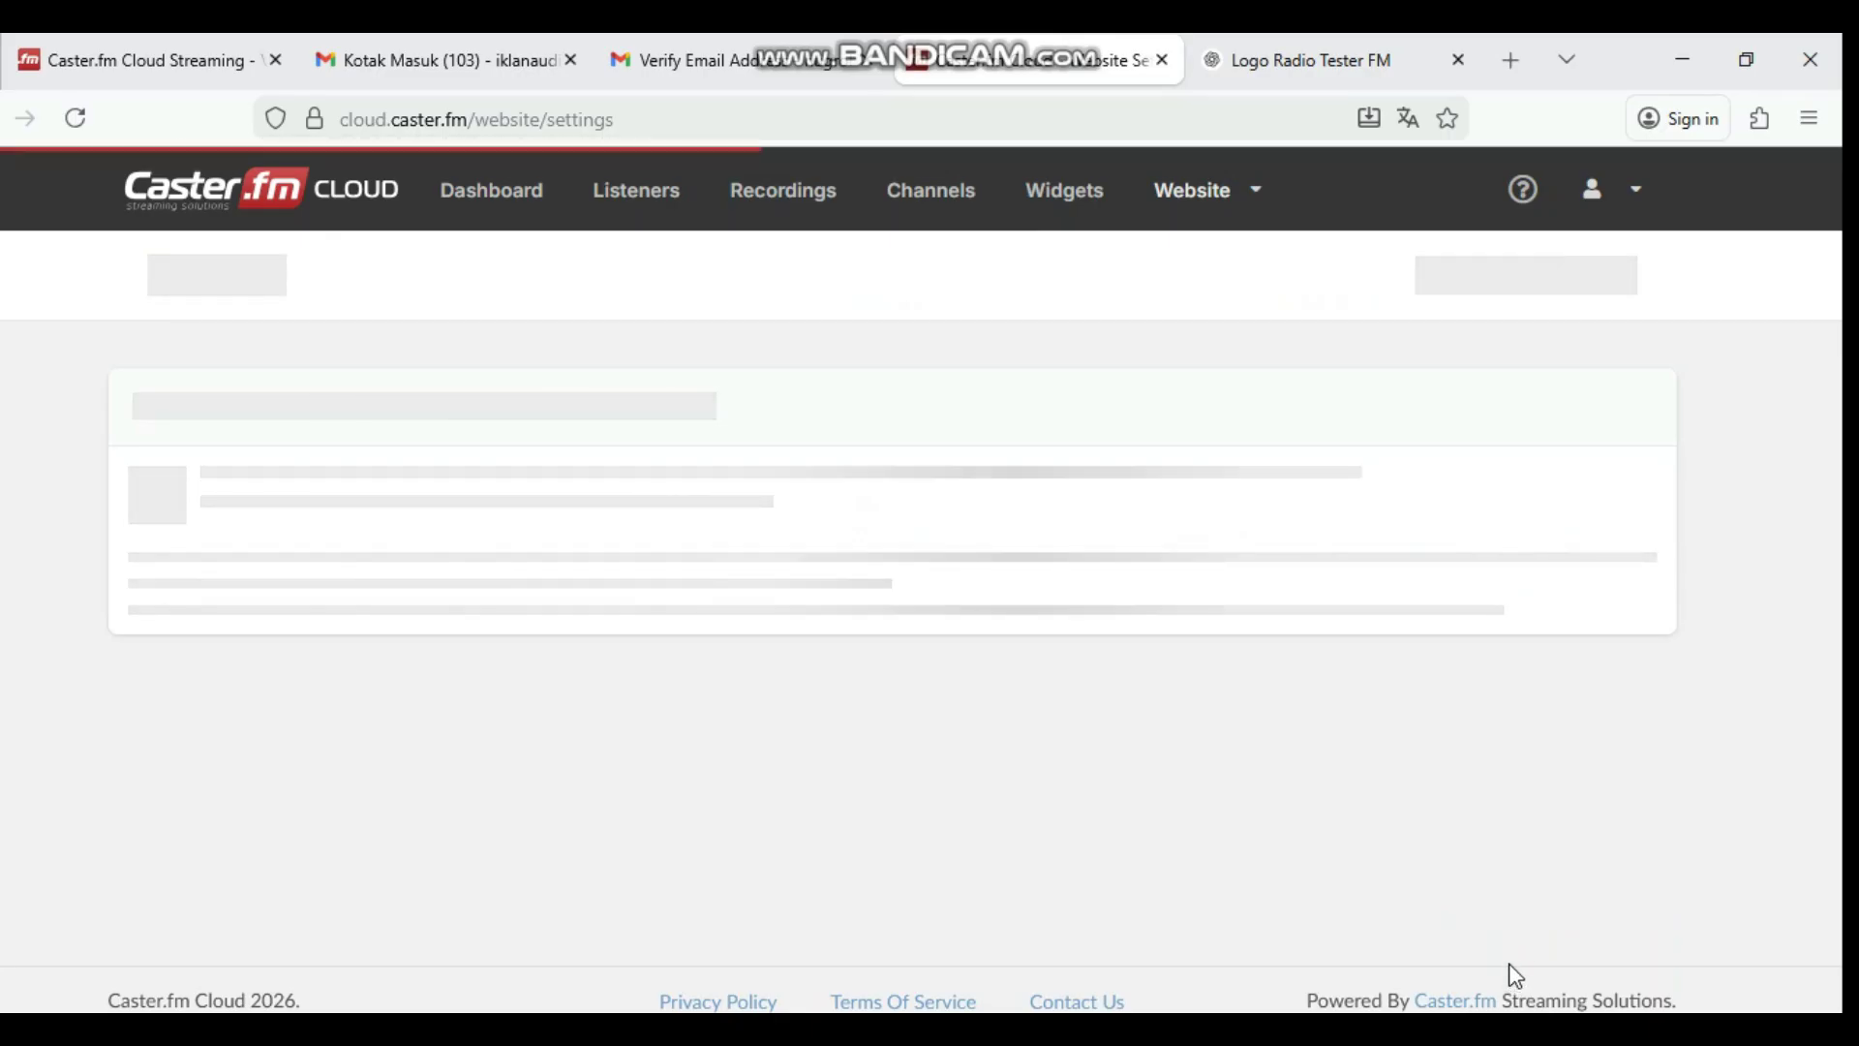
Review the missing required website fields, close the file picker, and get the generated Radio Tester FM logo from ChatGPT
scroll(1456, 813, down, 4)
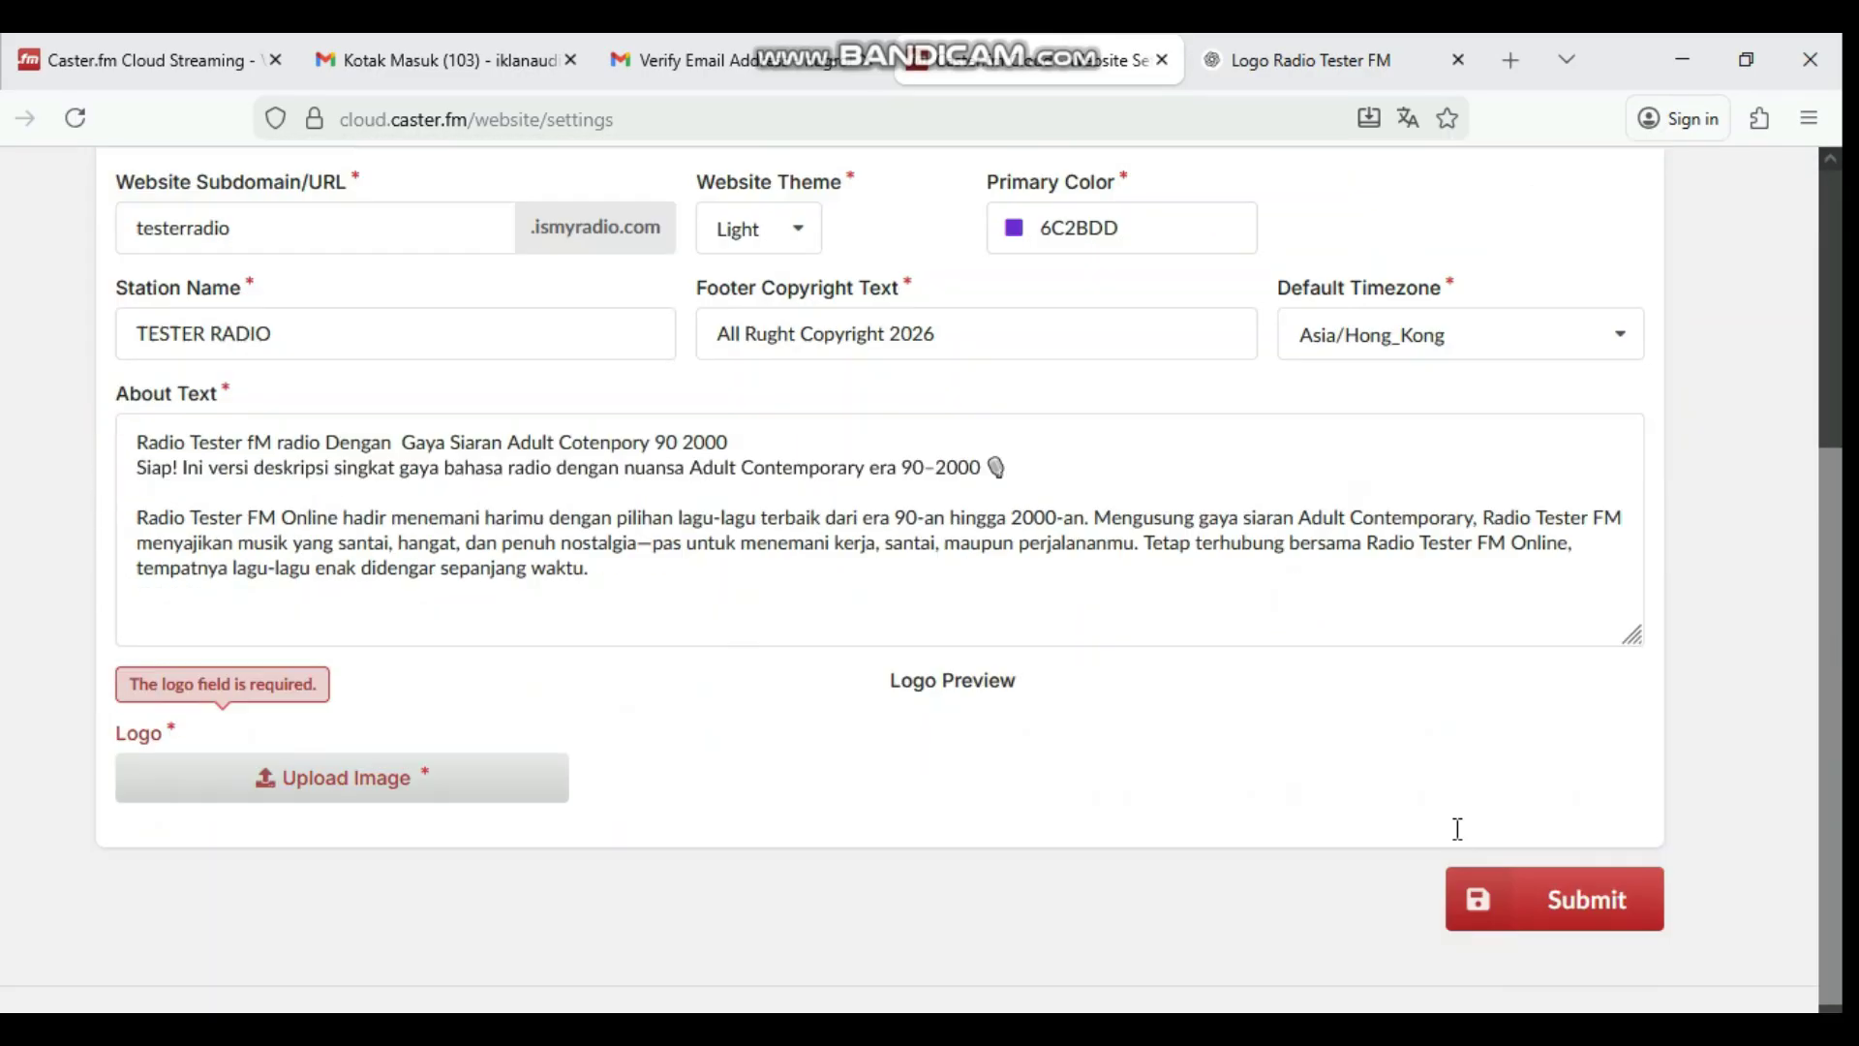
scroll(439, 765, up, 4)
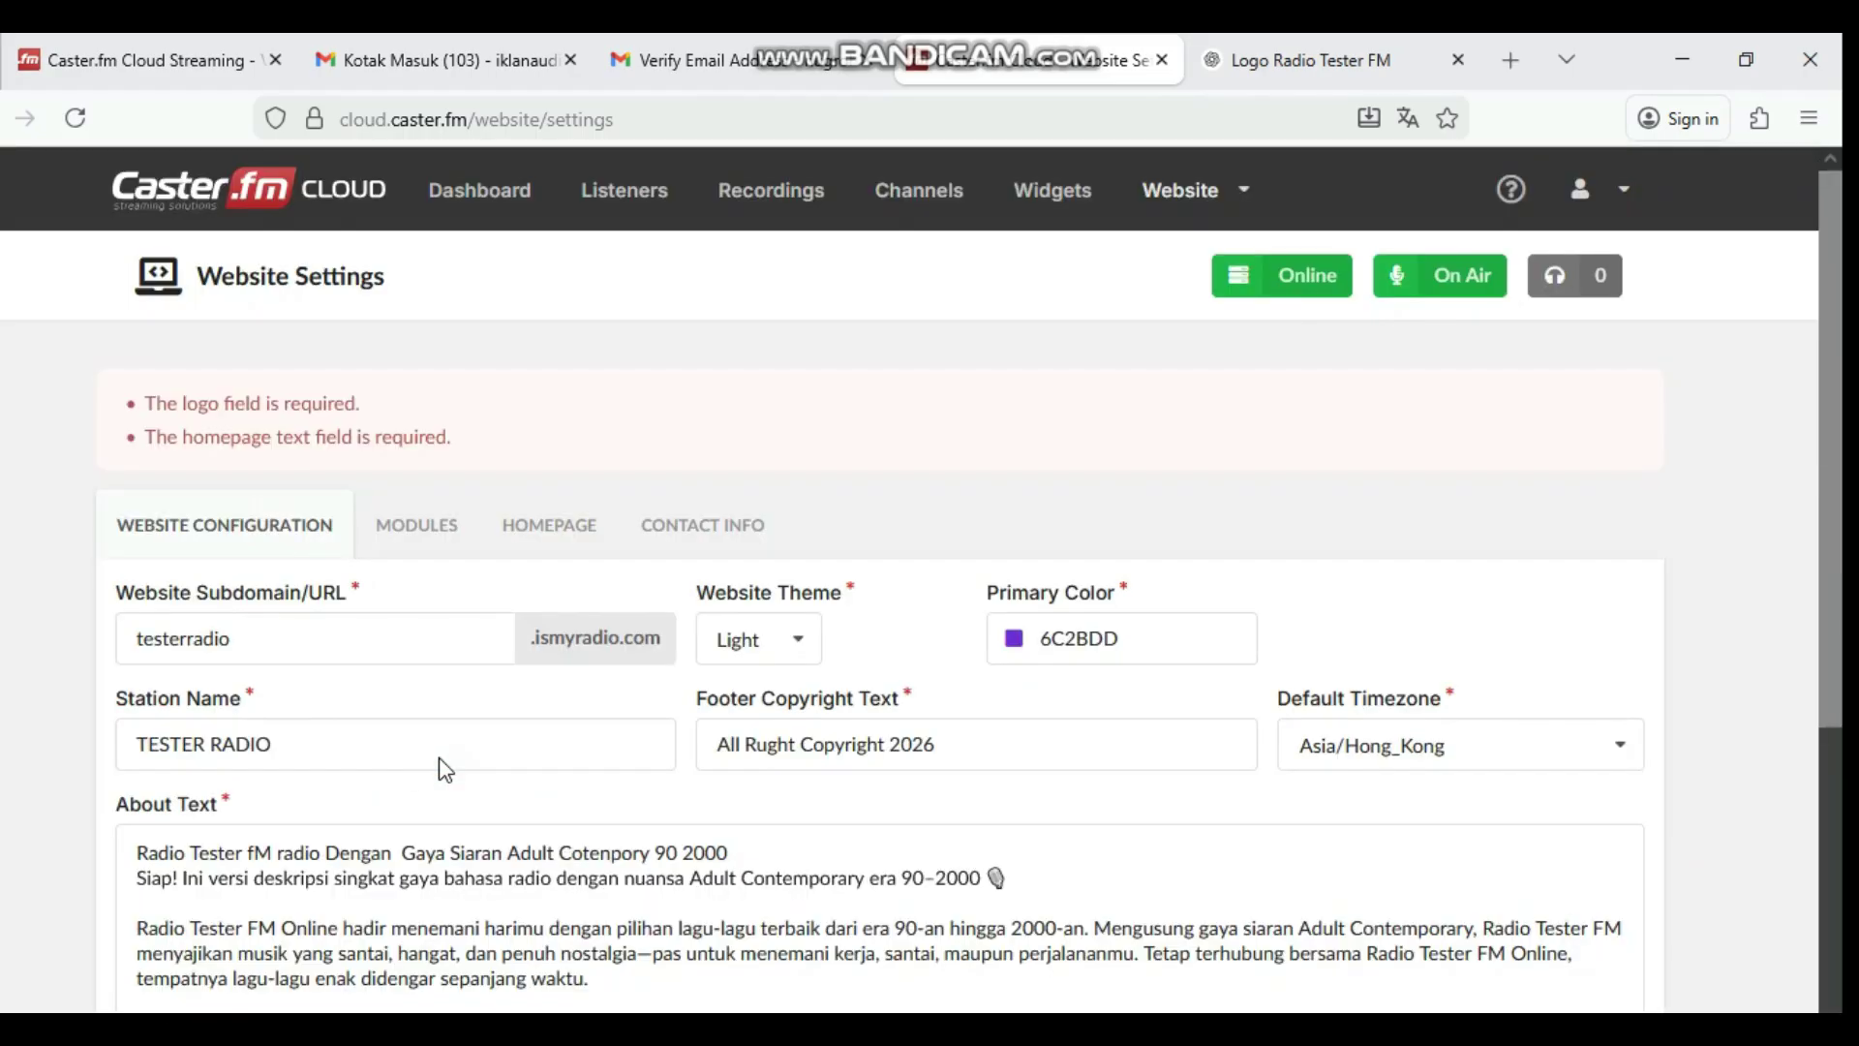
click(1353, 199)
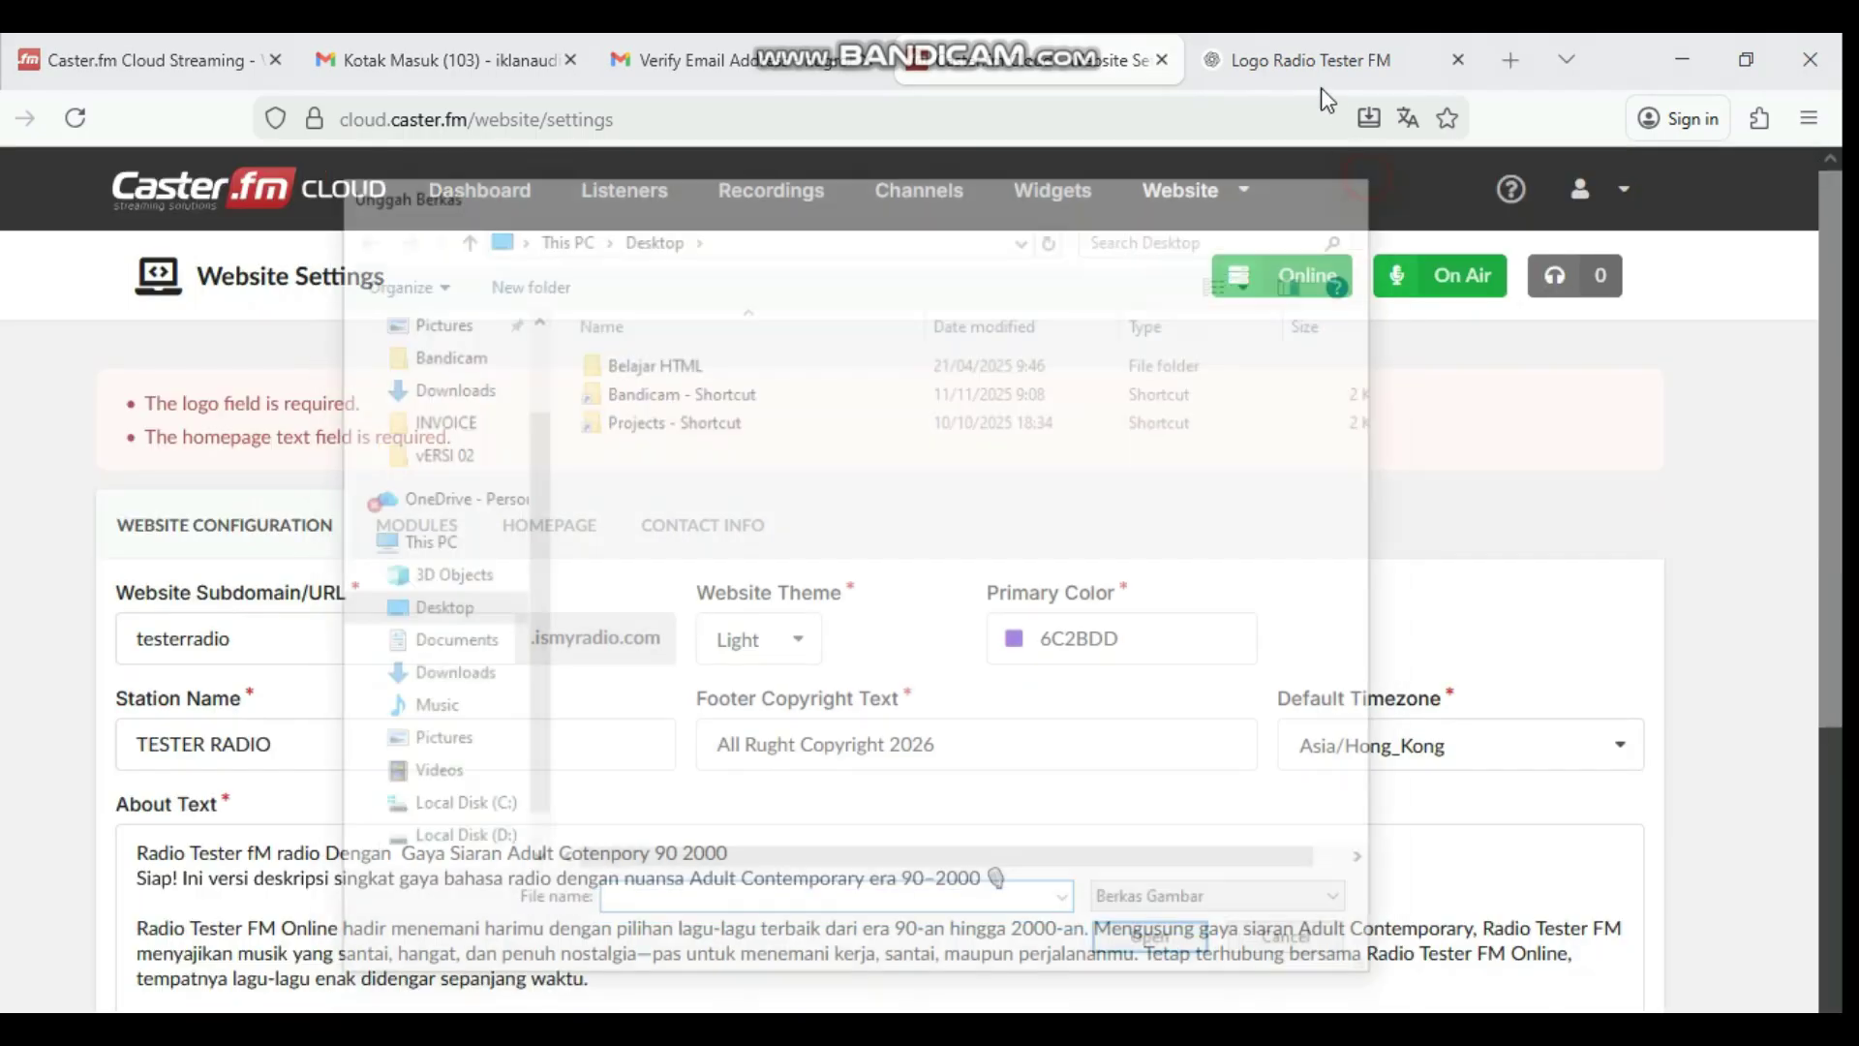
click(1321, 73)
scroll(1472, 485, down, 5)
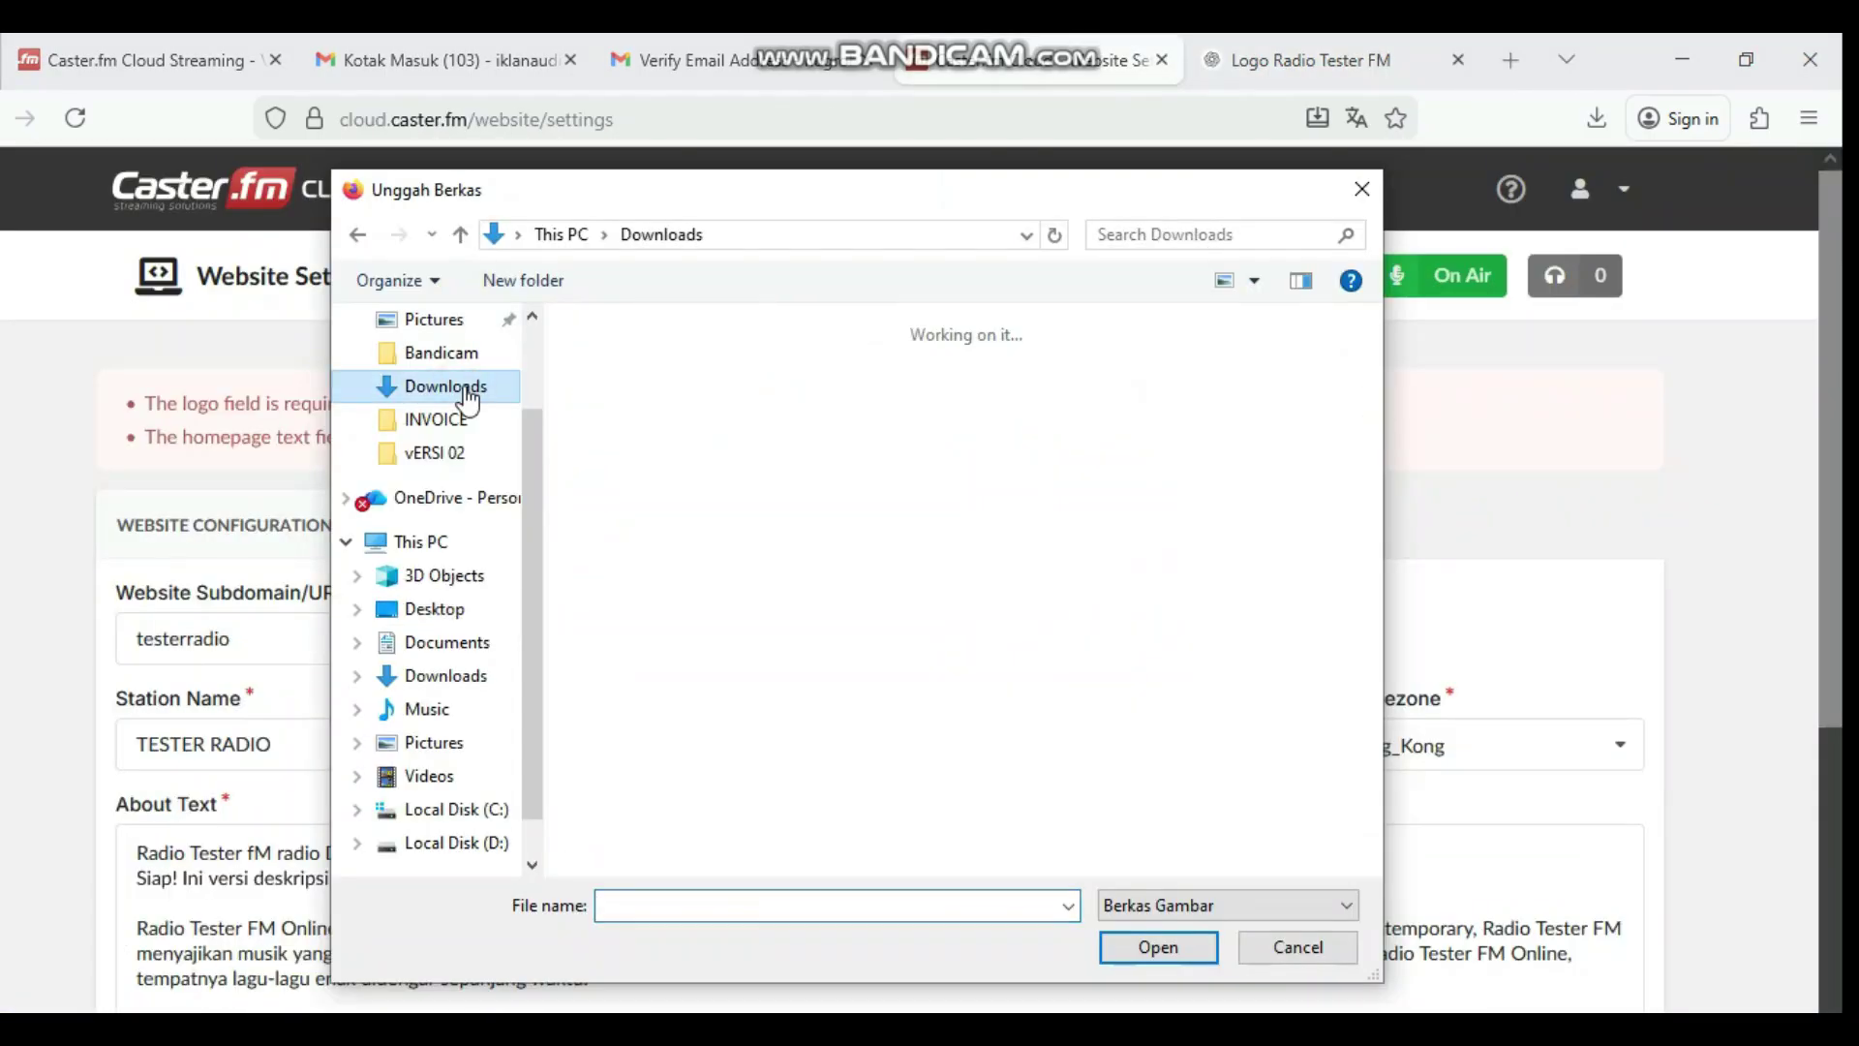
Upload the Radio Tester FM logo from the Downloads folder as the Caster.fm website logo, adjusting and applying its crop
click(643, 426)
click(1154, 946)
drag(963, 594, 951, 570)
click(1005, 428)
mouse_move(345, 369)
mouse_down()
mouse_move(984, 601)
mouse_move(1016, 632)
mouse_up()
drag(967, 564, 939, 610)
click(1467, 976)
click(1835, 844)
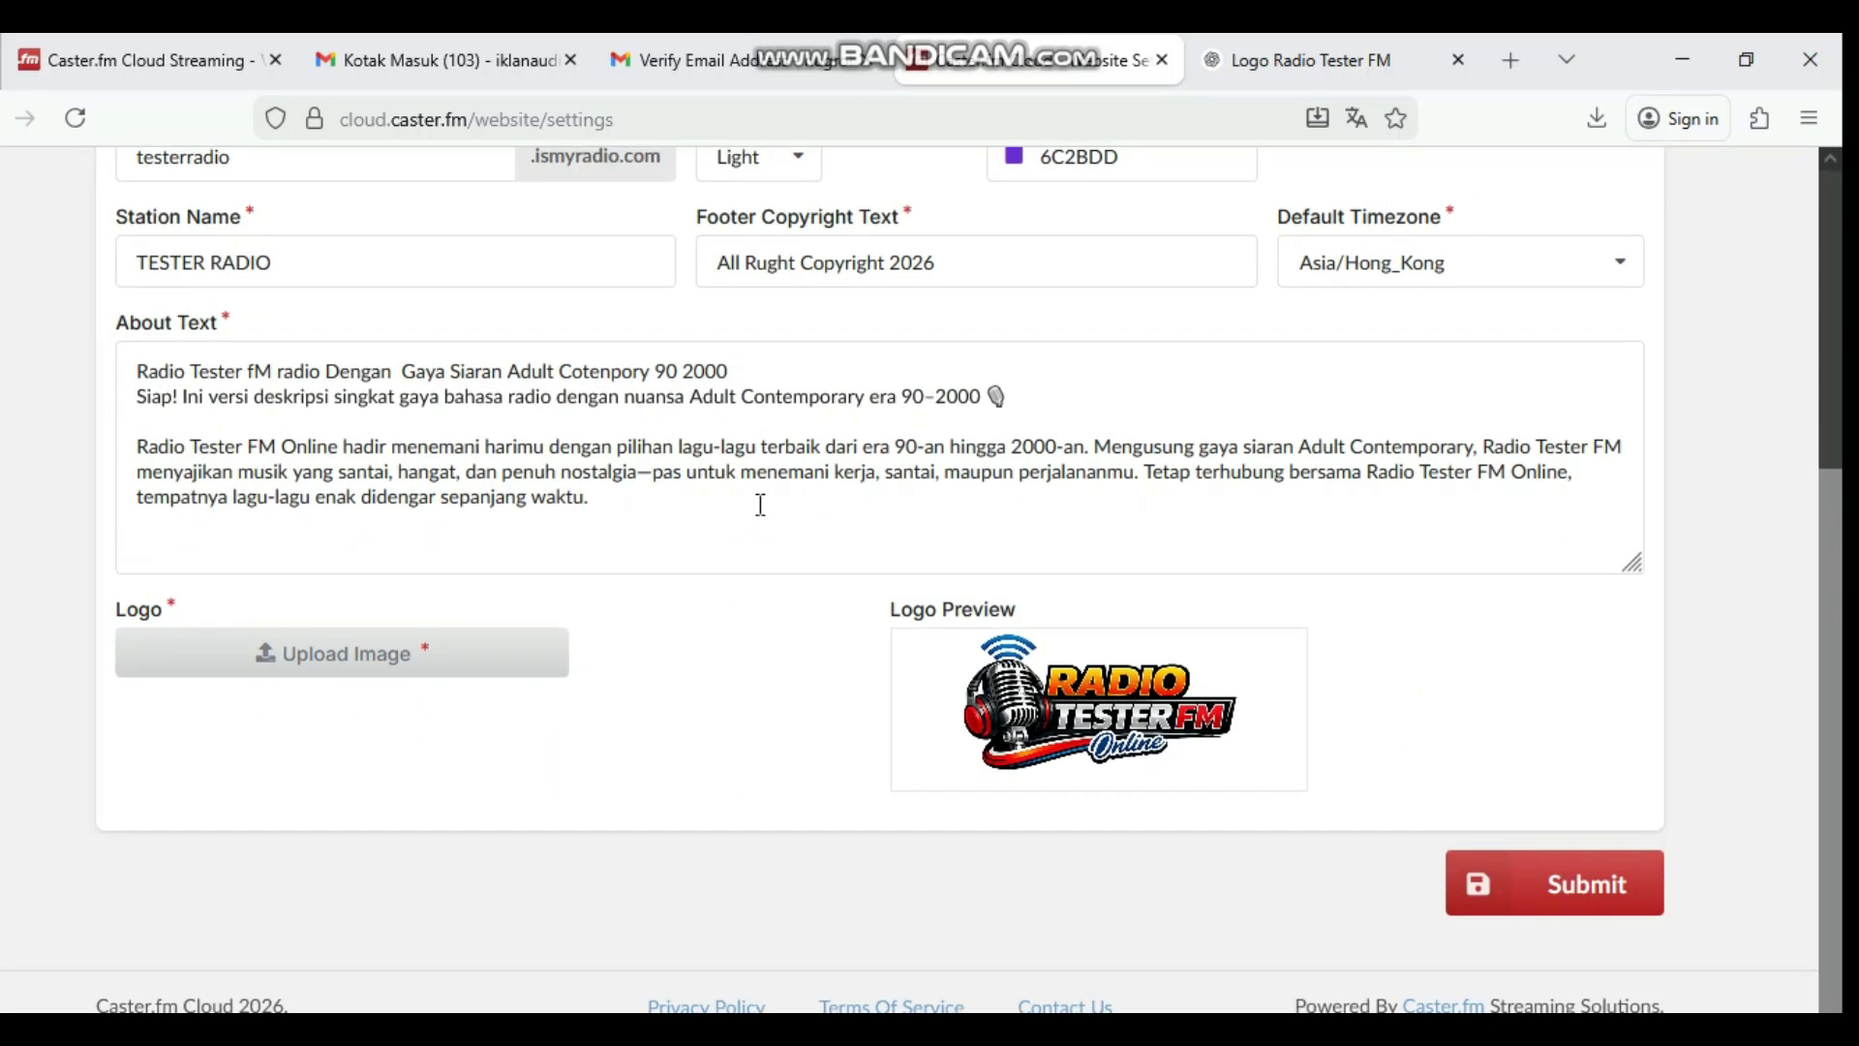
Look over the website's Modules settings, then open the Homepage settings and start editing the empty Homepage Text
scroll(775, 484, up, 2)
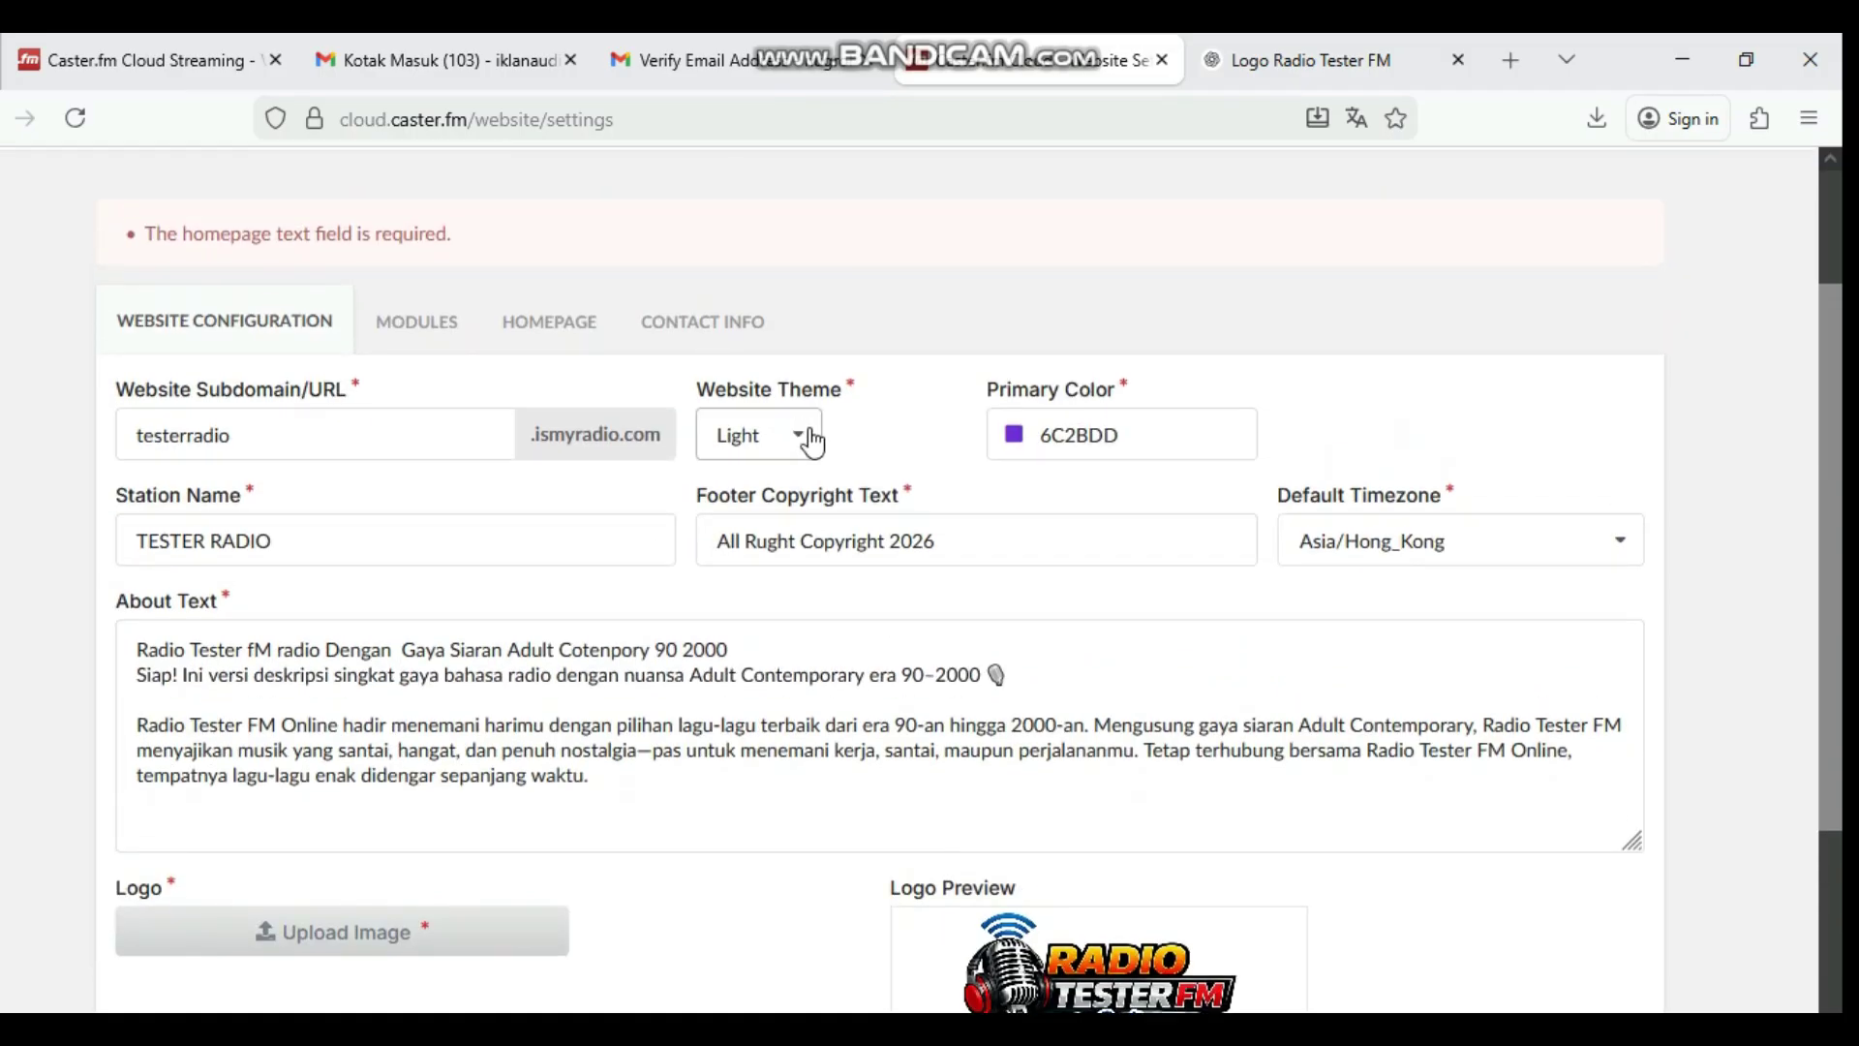
click(434, 315)
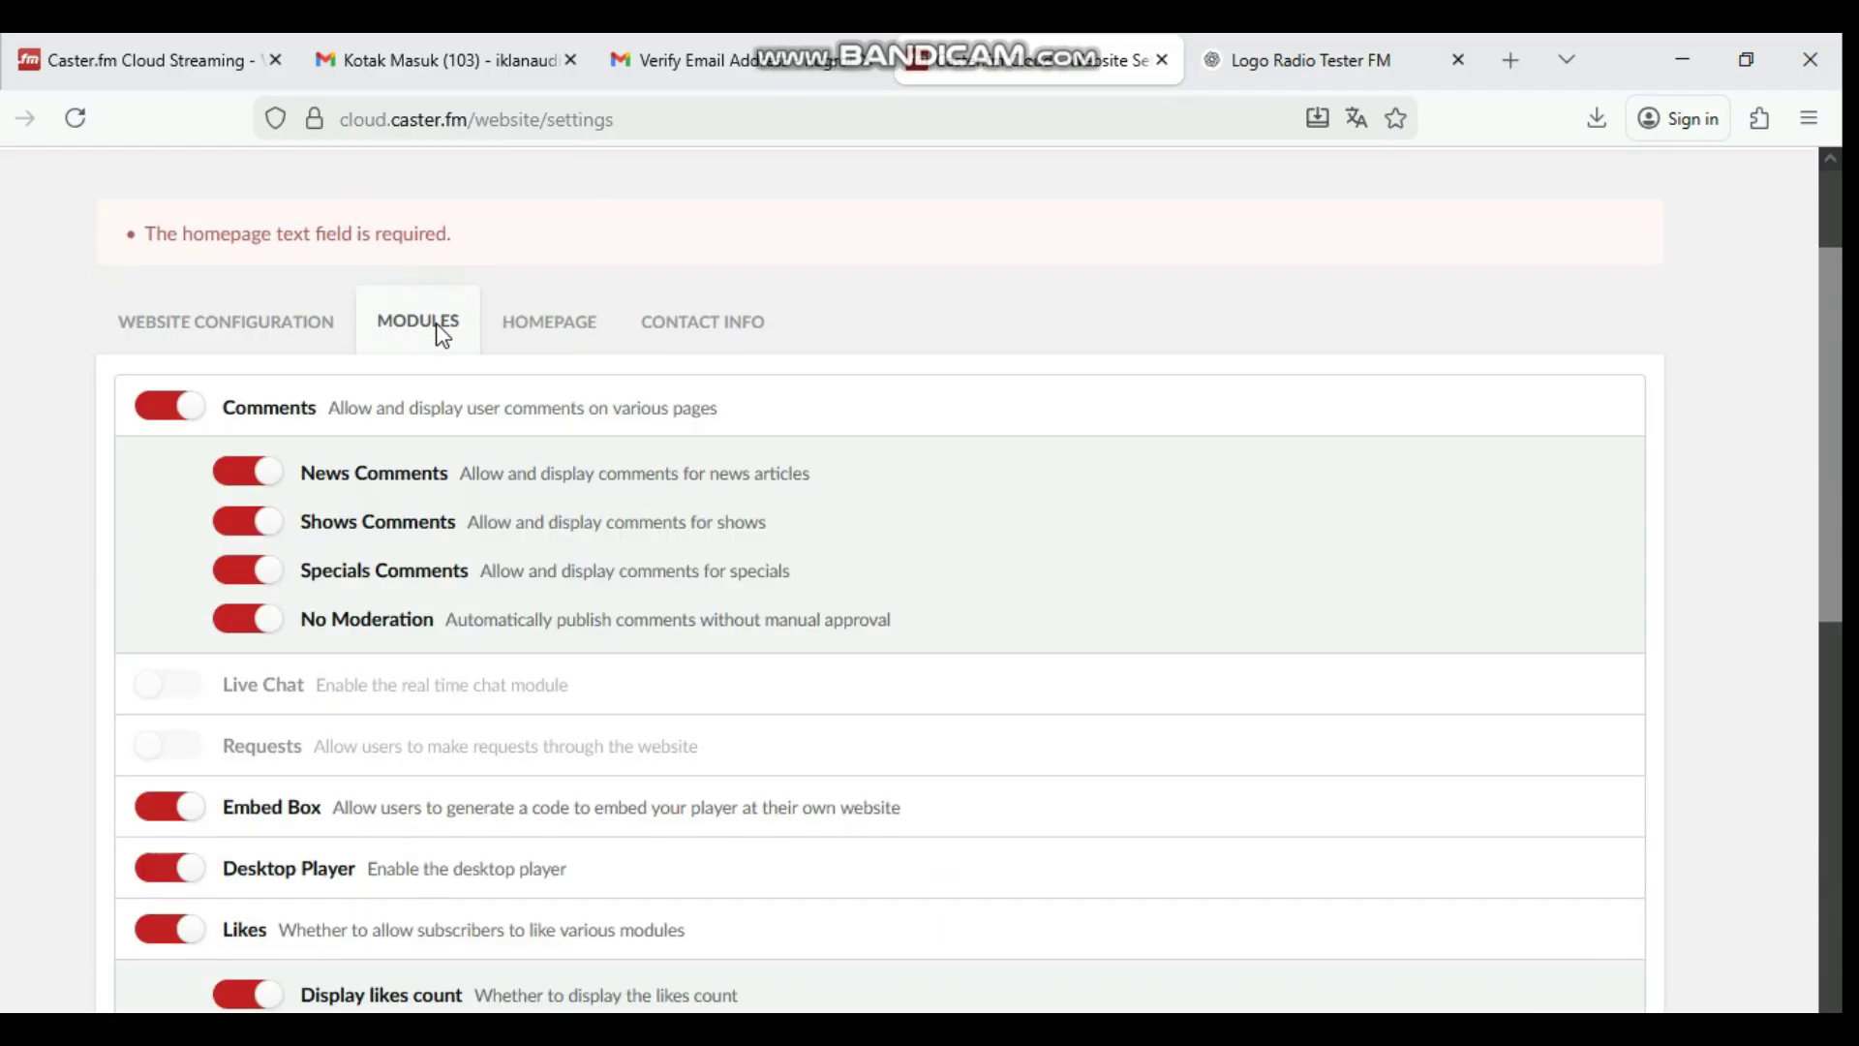
click(530, 319)
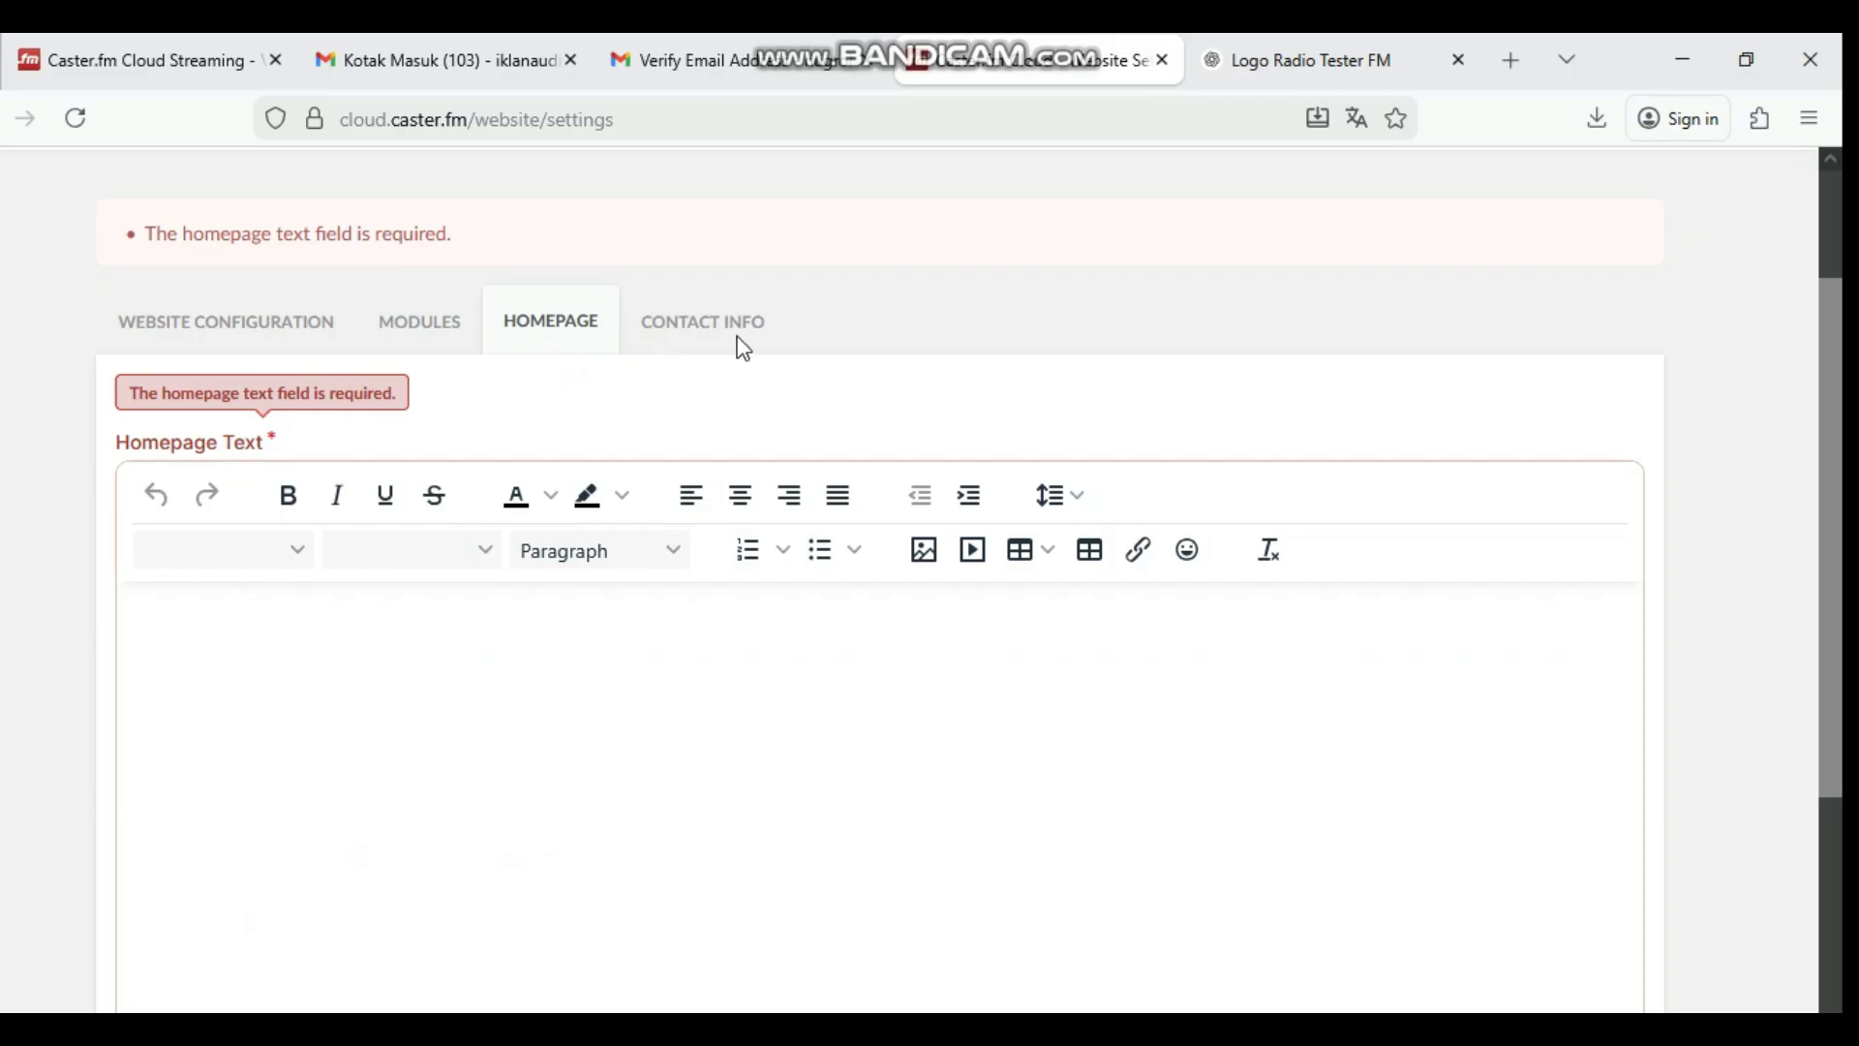
click(245, 595)
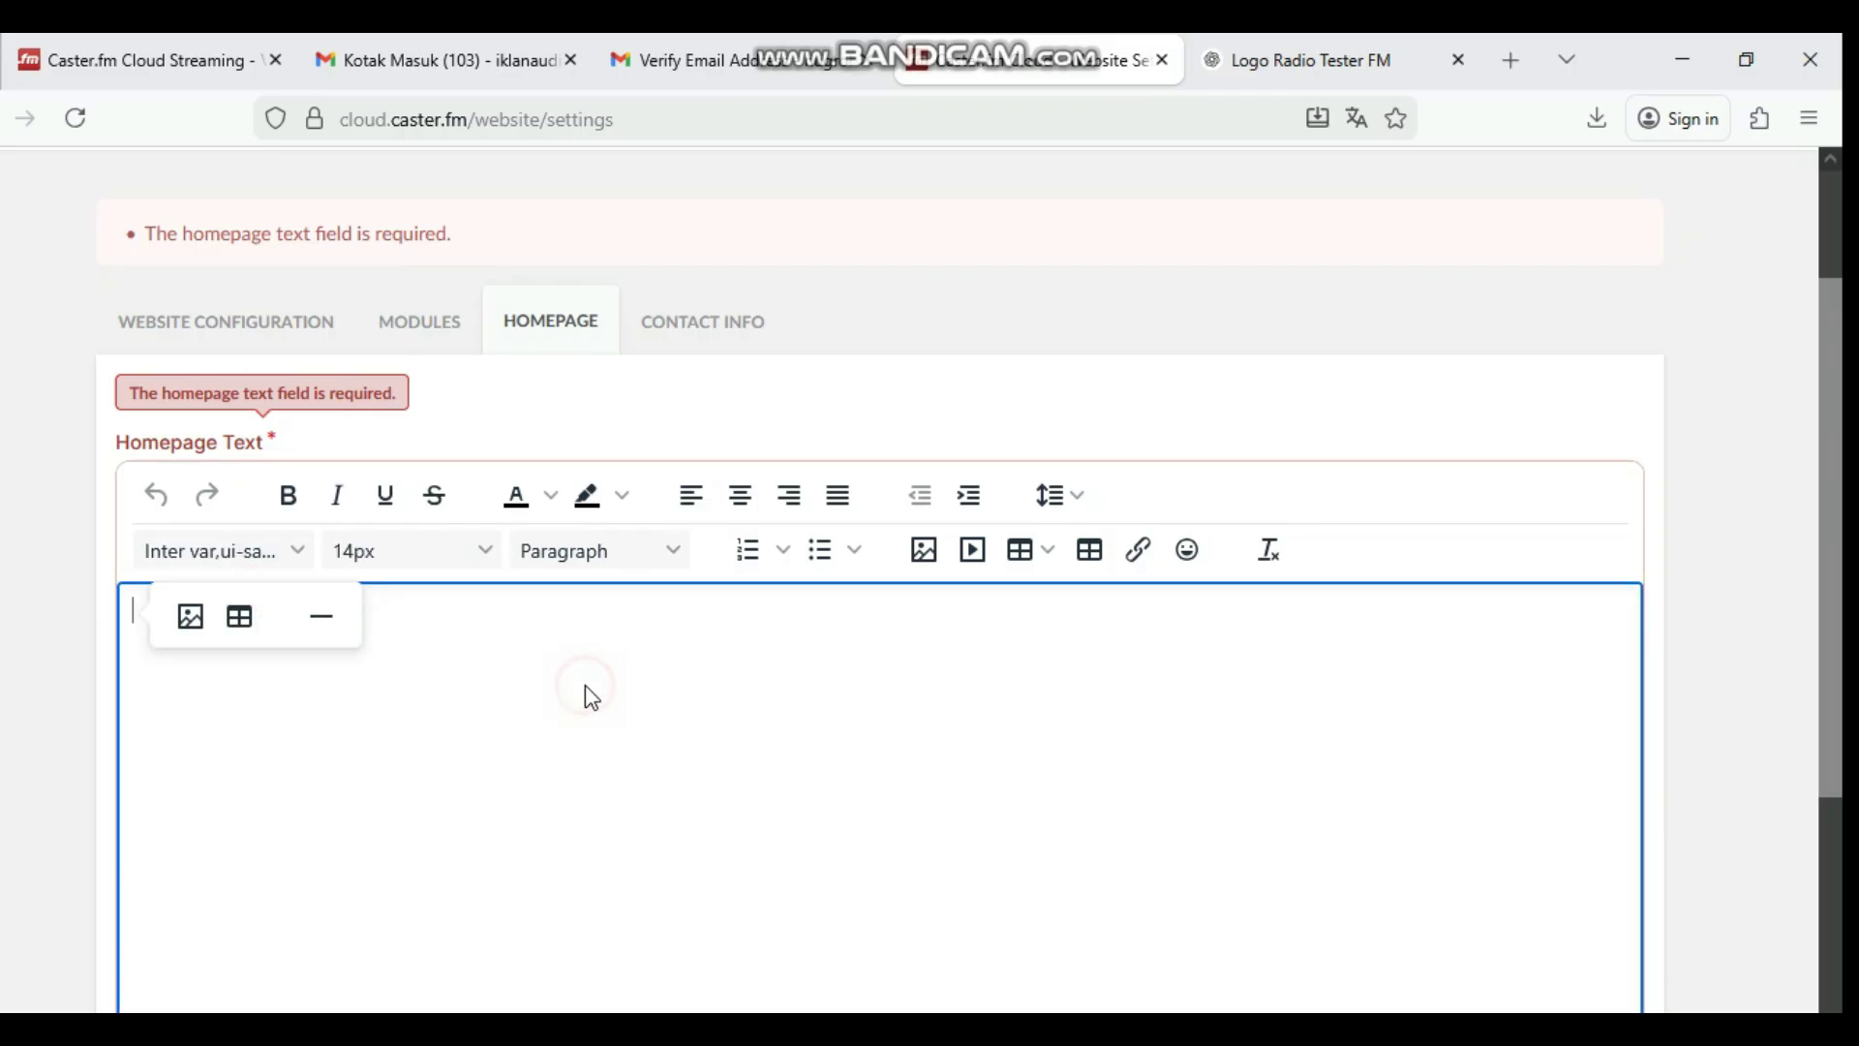
Switch to ChatGPT and request a longer station description with "chat deskripsinya yang lebih panjang"
click(1309, 61)
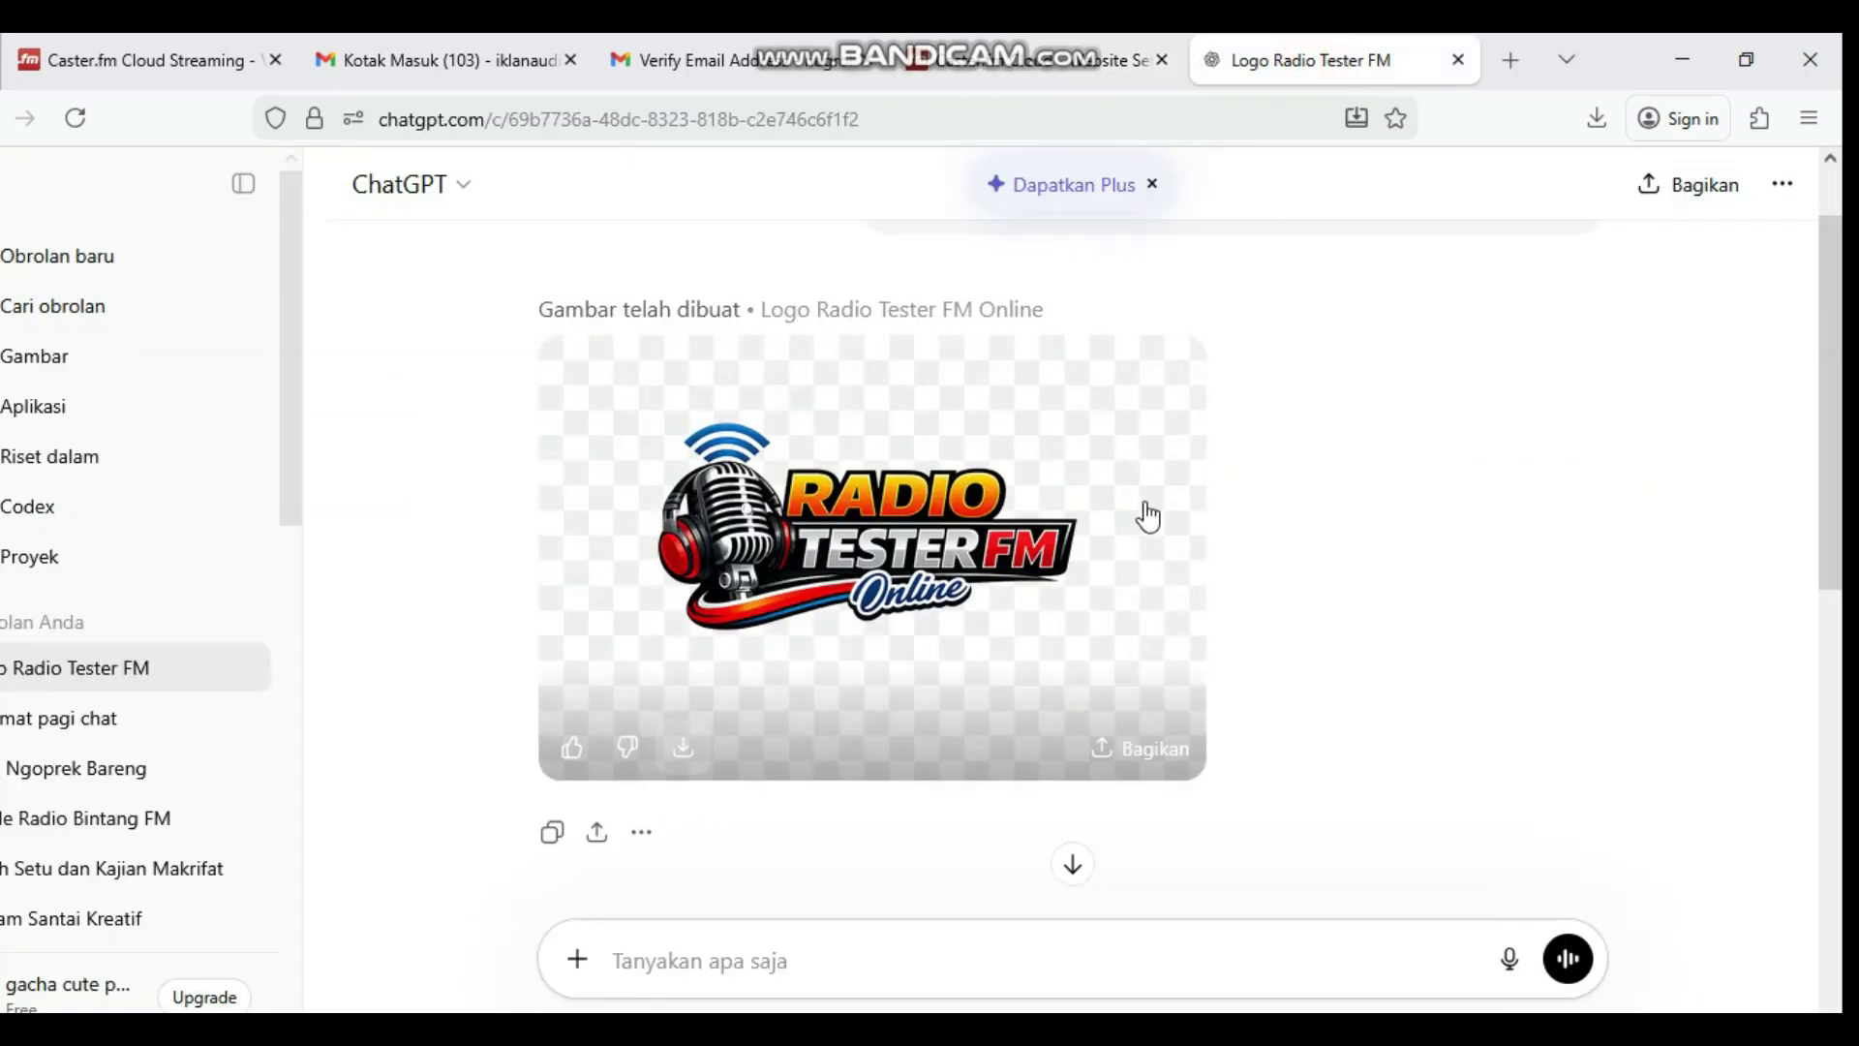
scroll(1148, 516, down, 10)
text(chat deskripsinya yang lebih panjang)
key(Return)
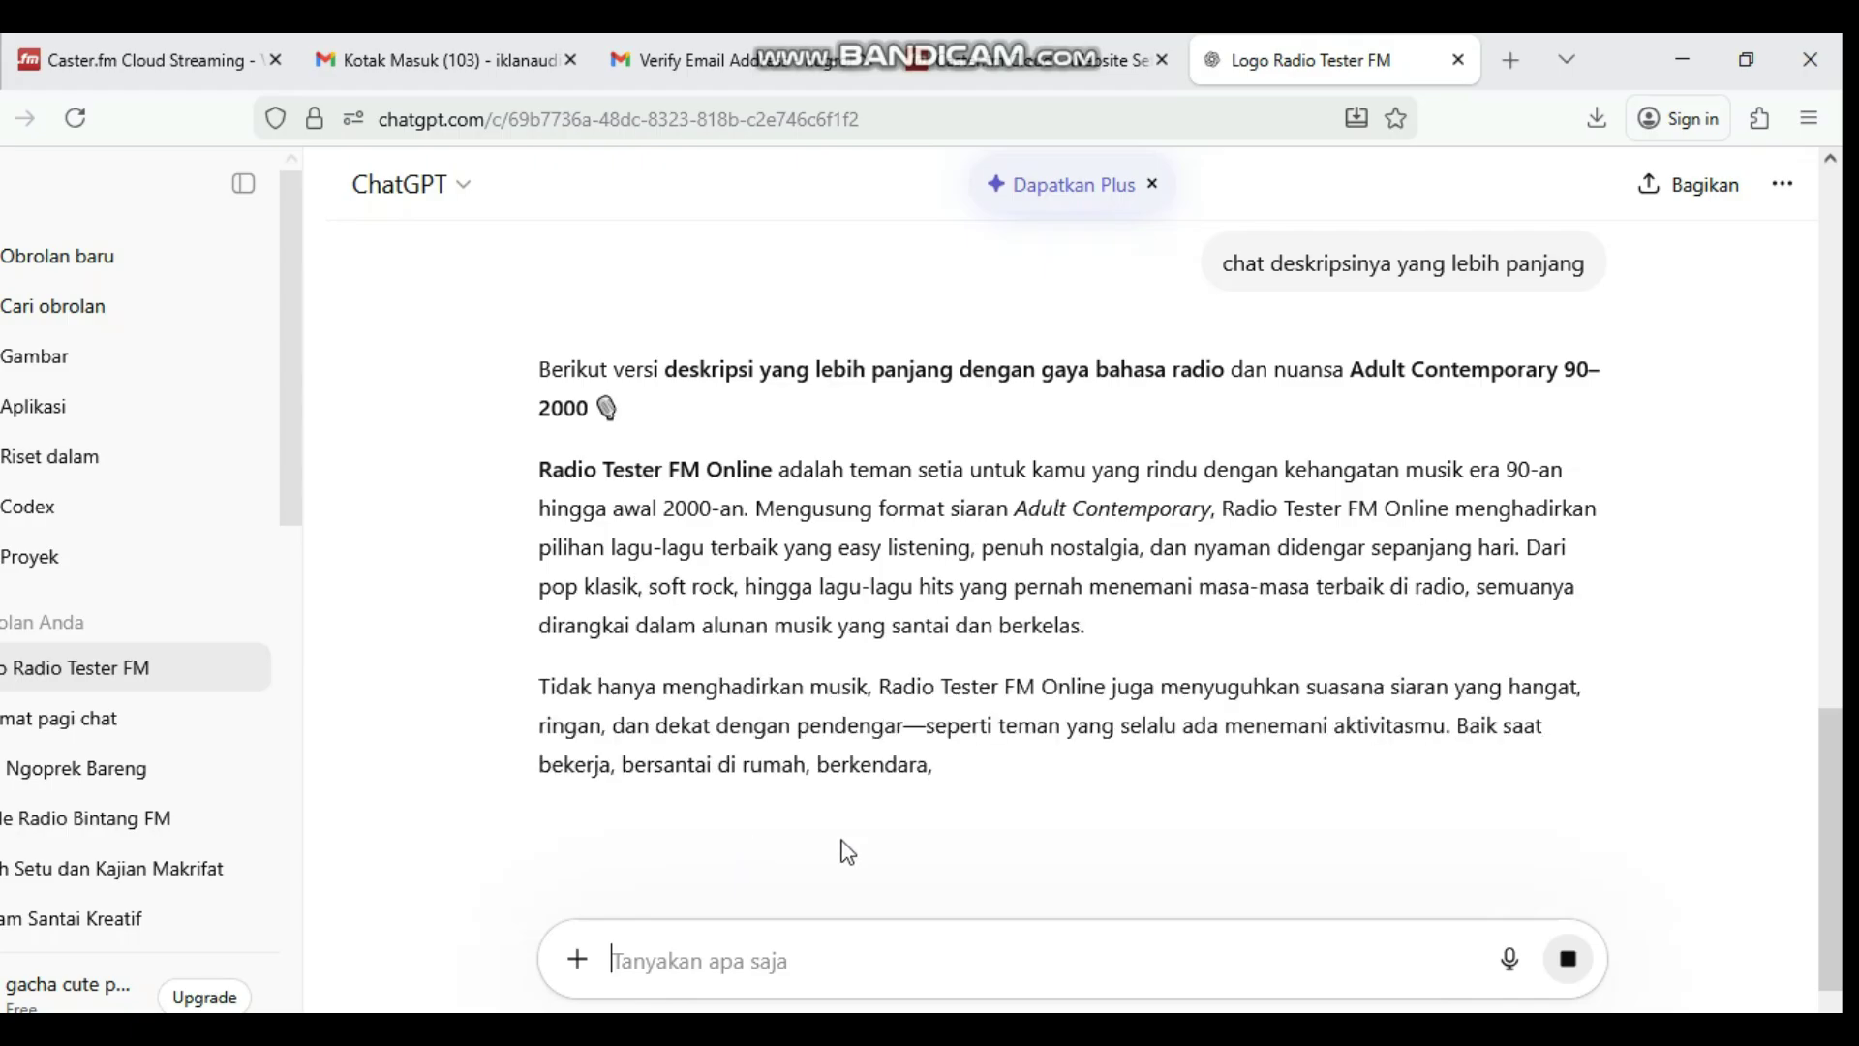
Copy the three paragraphs of ChatGPT's longer description and paste them into Caster.fm's Homepage Text
drag(539, 305, 839, 819)
right_click(809, 831)
click(867, 267)
click(1046, 61)
click(556, 642)
key(ctrl+v)
Check the remaining website settings, including Contact Info, and submit the website settings
scroll(1193, 768, down, 4)
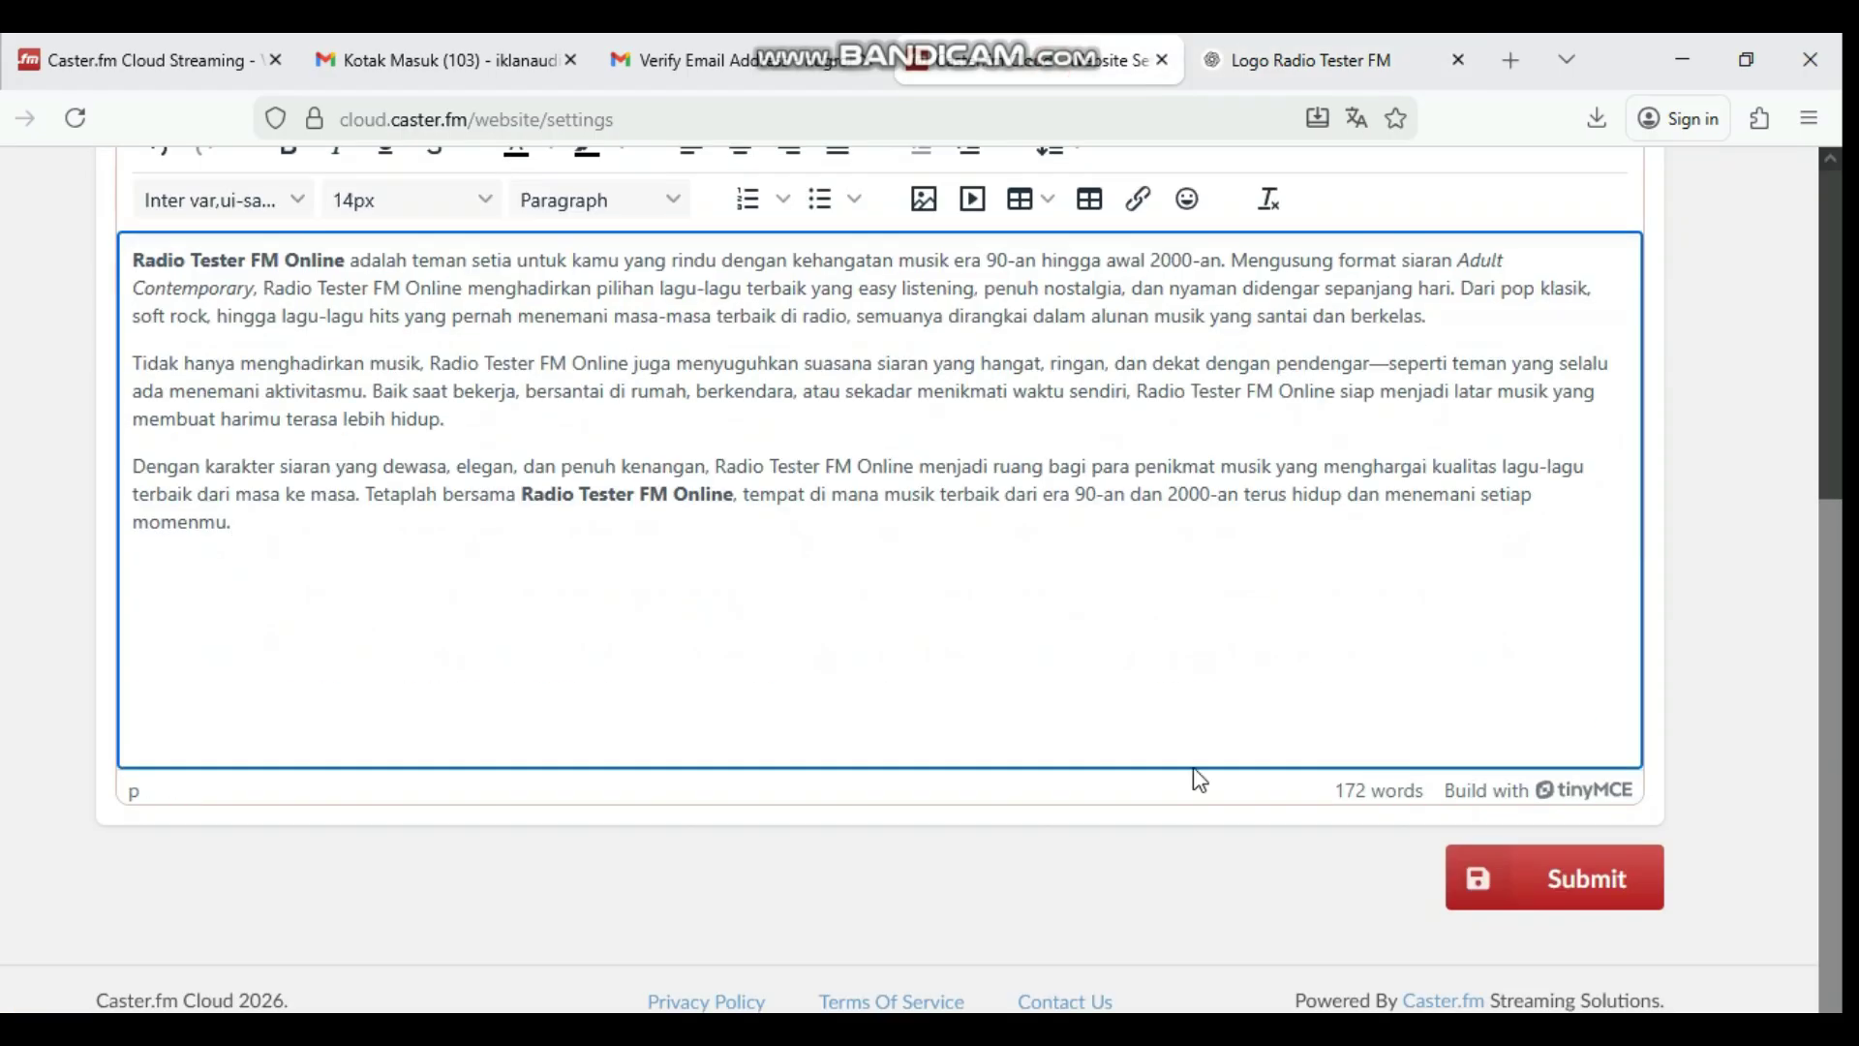
scroll(1198, 780, up, 3)
click(736, 259)
click(1582, 877)
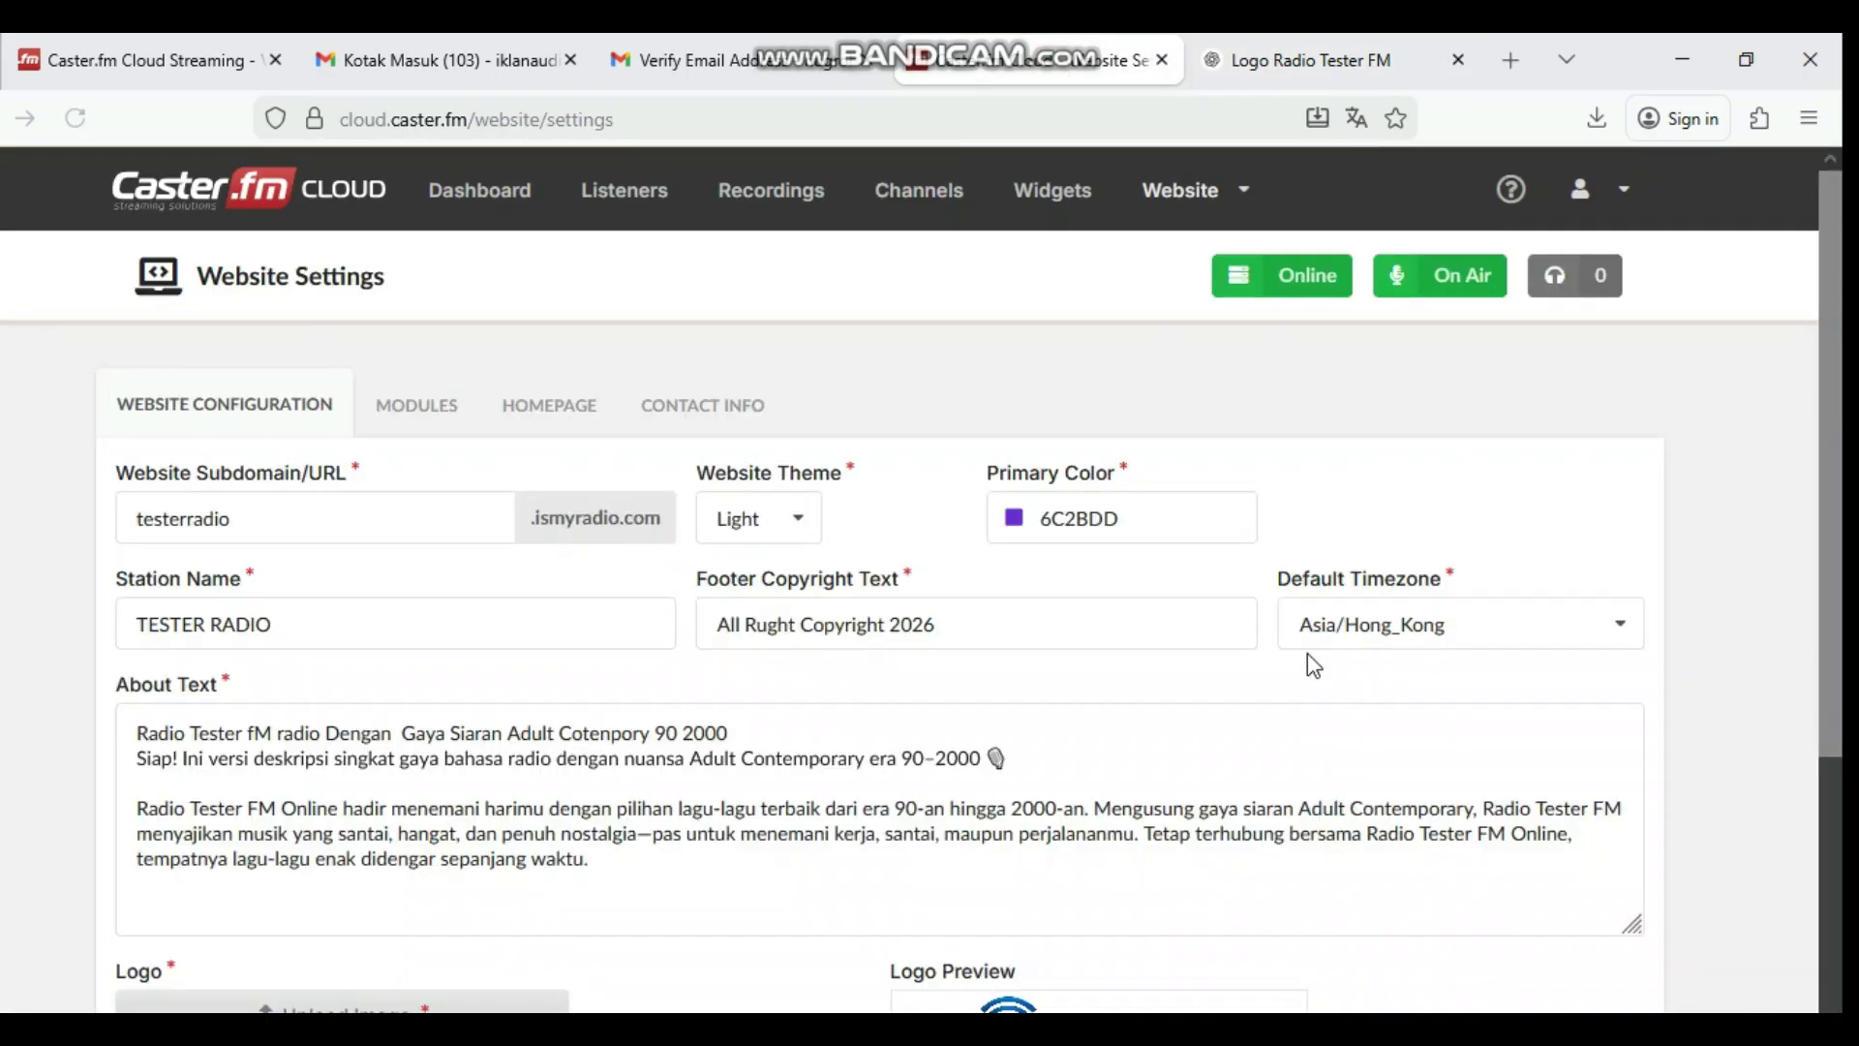
scroll(1313, 666, down, 5)
click(1565, 872)
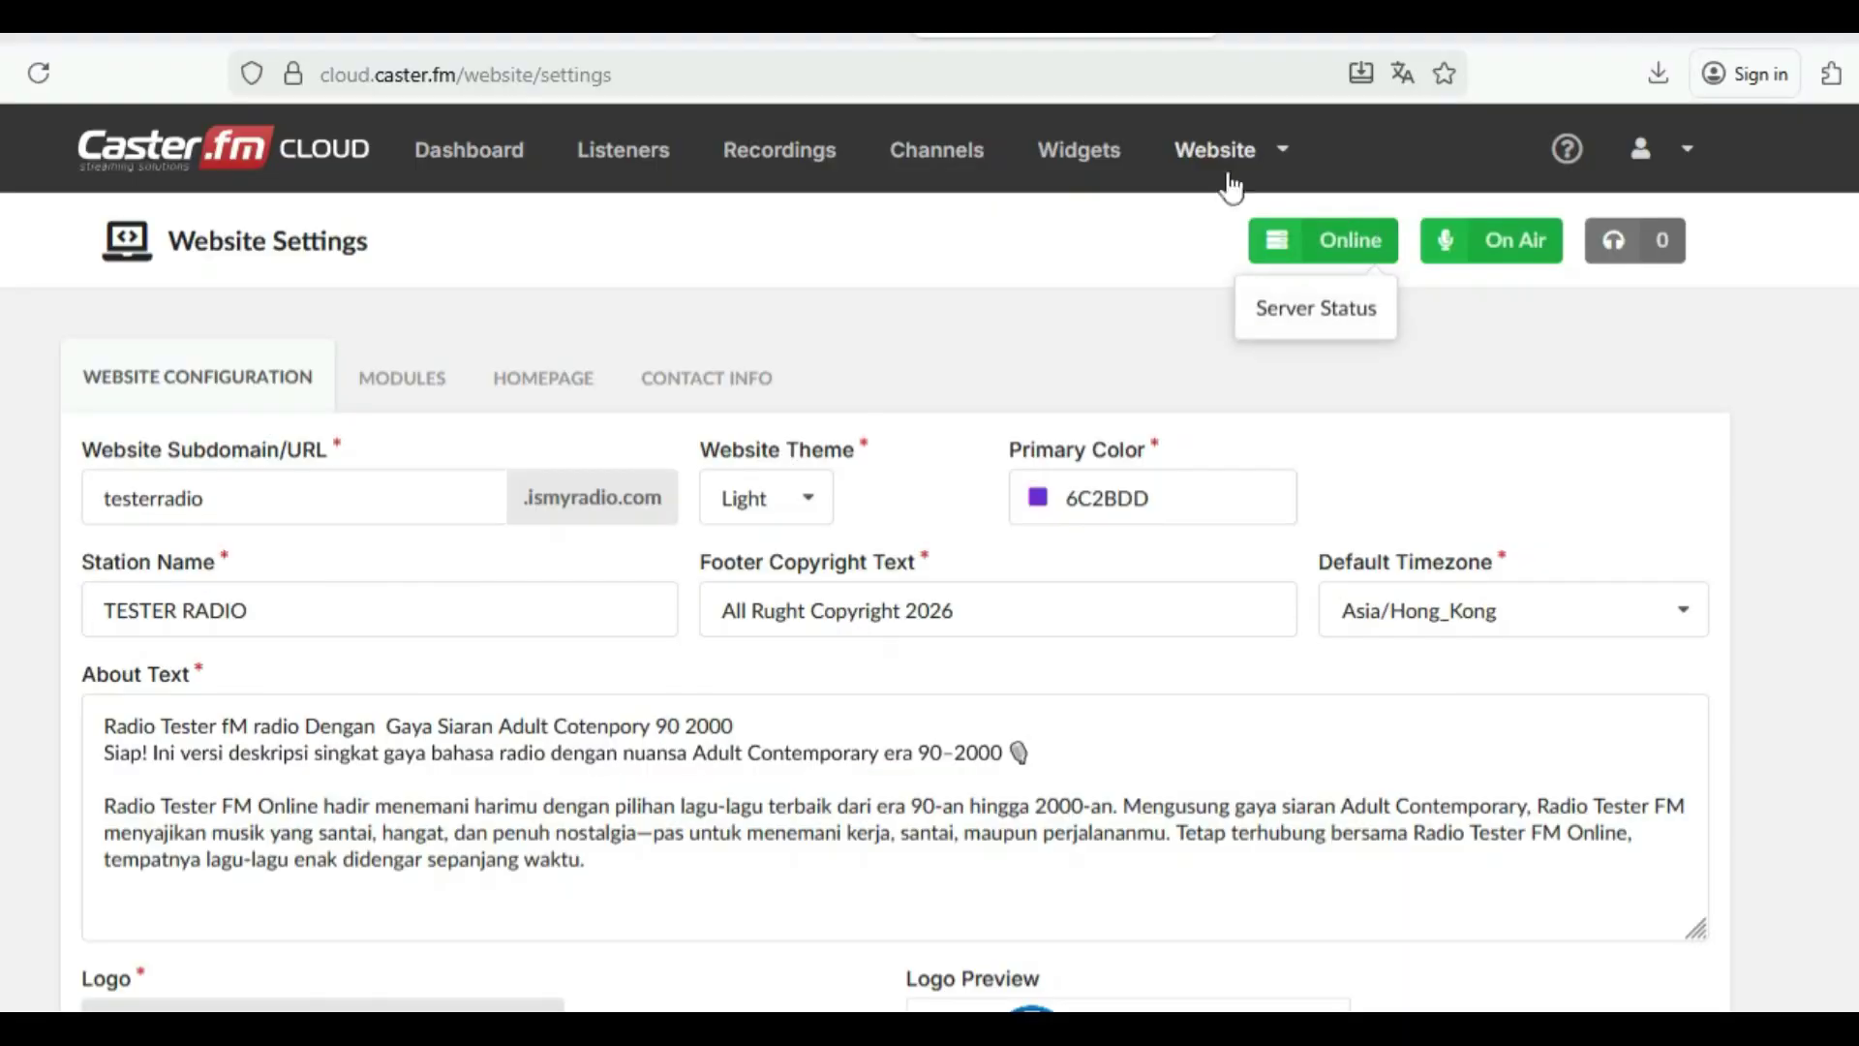
Open the Caster.fm Widgets page, bring up Windows Media Player, and move its window clear of the Live Stream Player and website link
click(1071, 166)
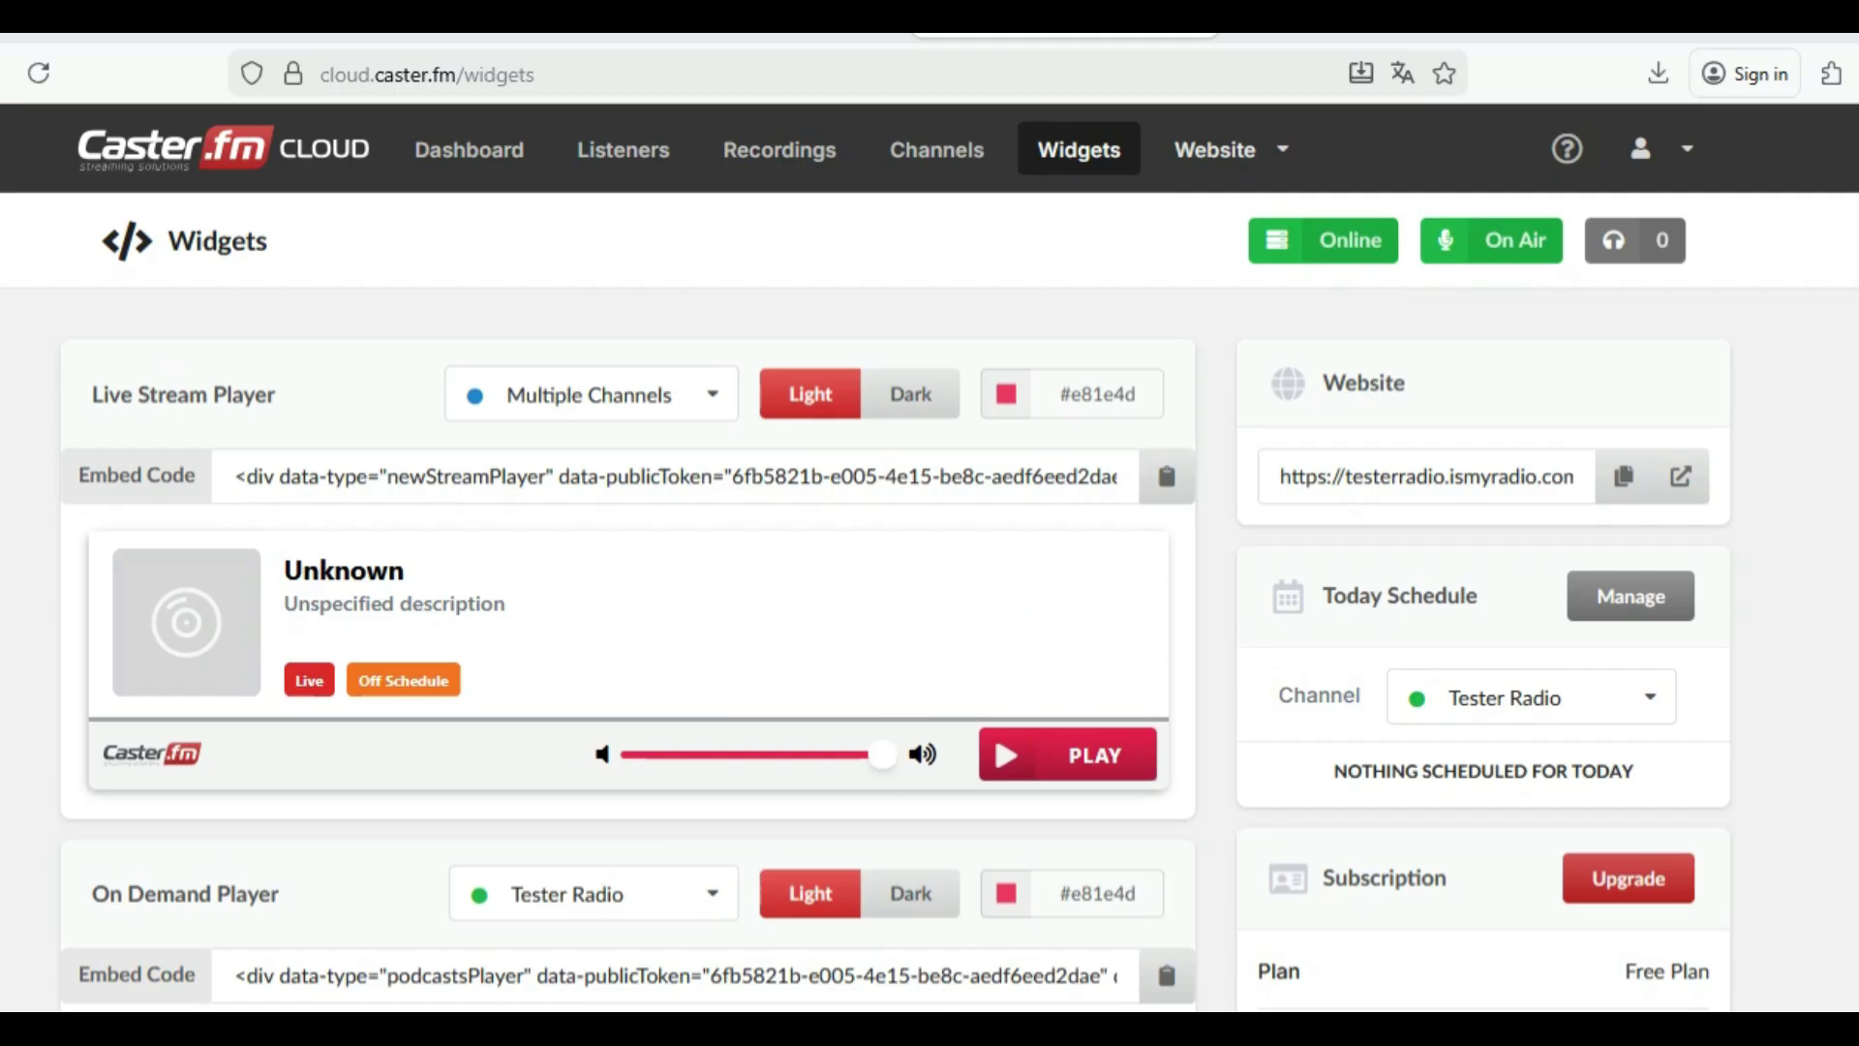
click(800, 1028)
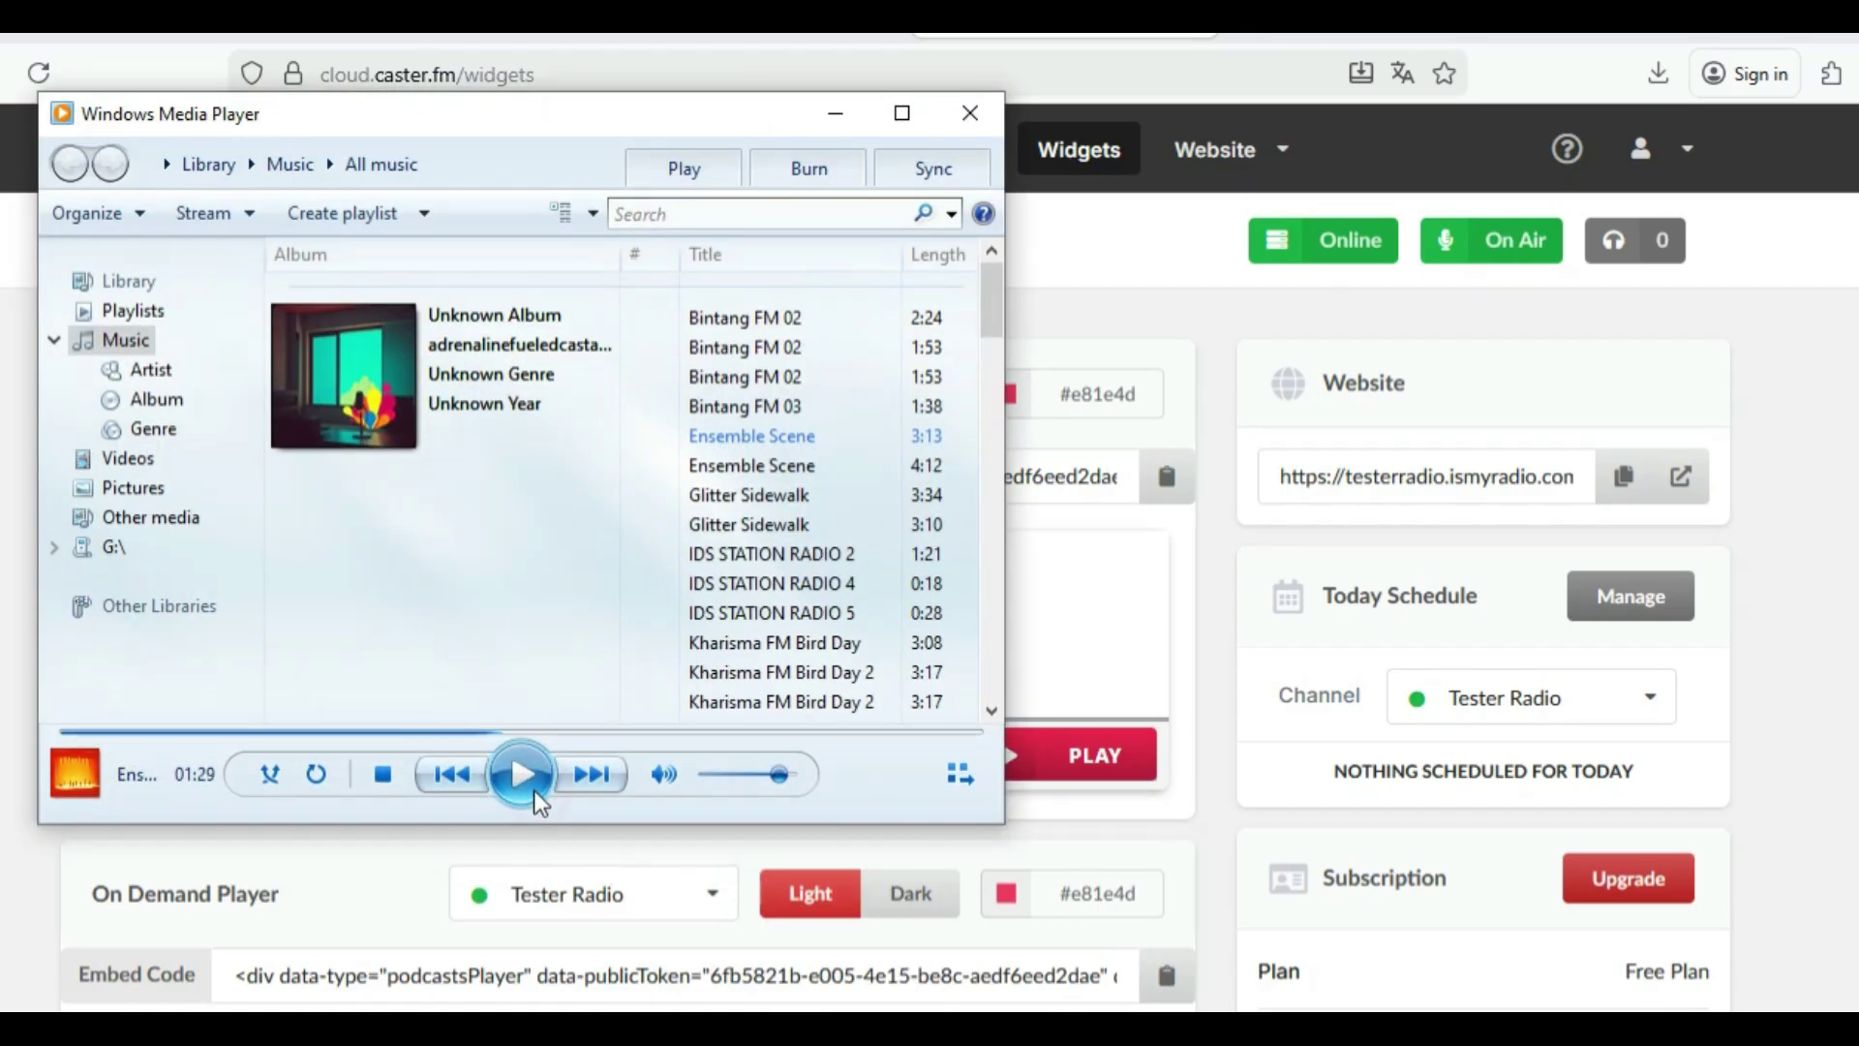
drag(741, 137, 987, 883)
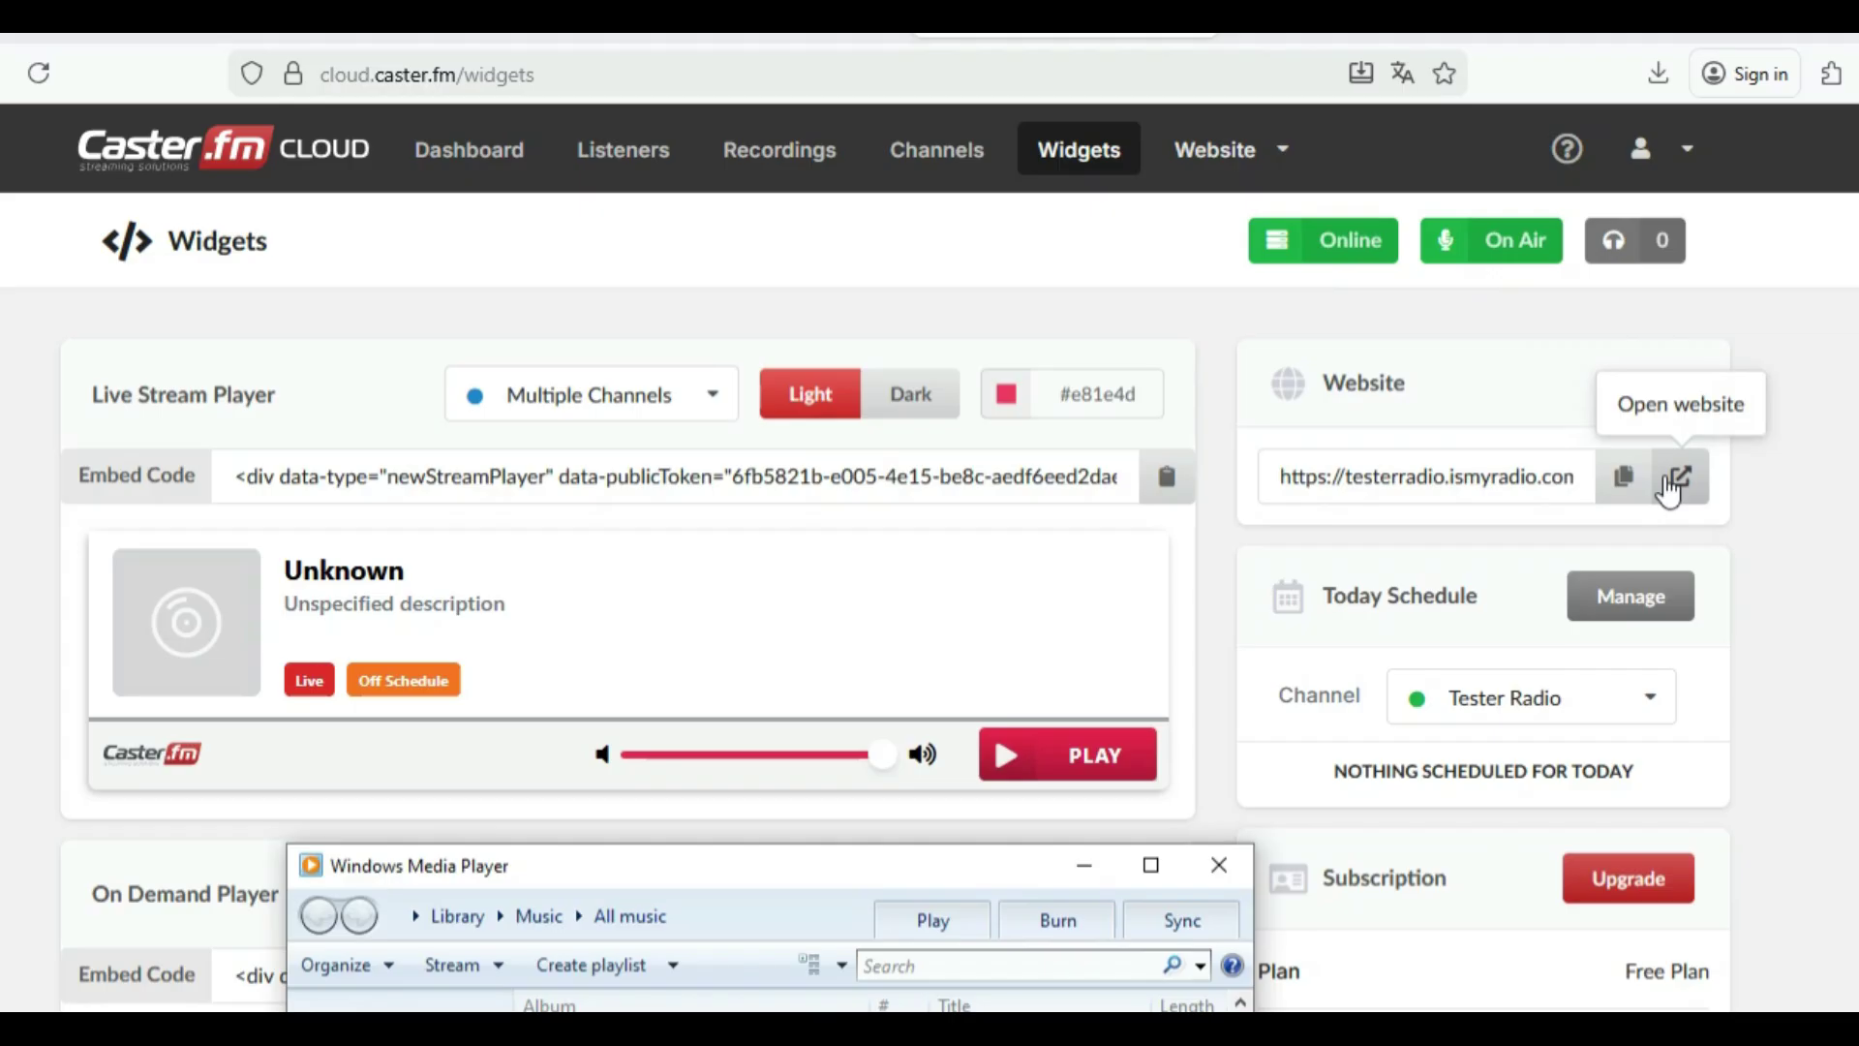
Open the station website testerradio.ismyradio.com and examine its logo, live player, clock and homepage text
click(1685, 492)
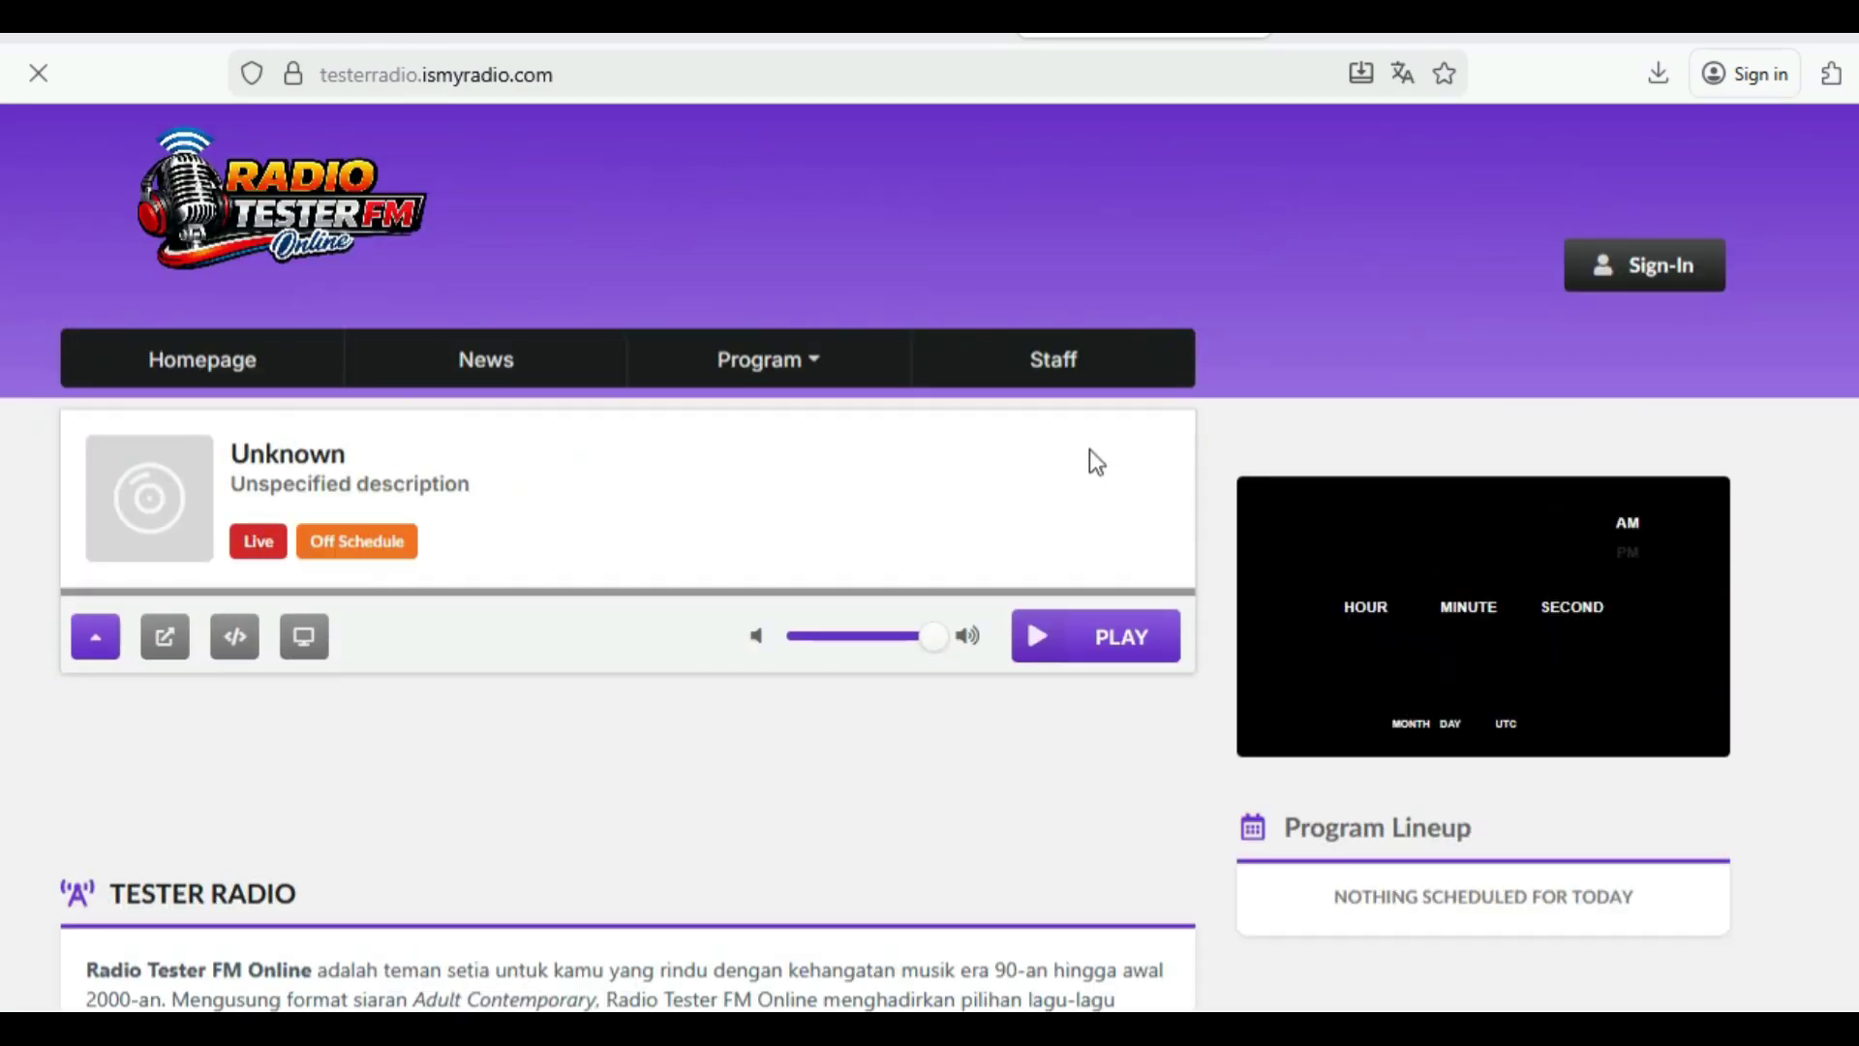
scroll(850, 422, down, 2)
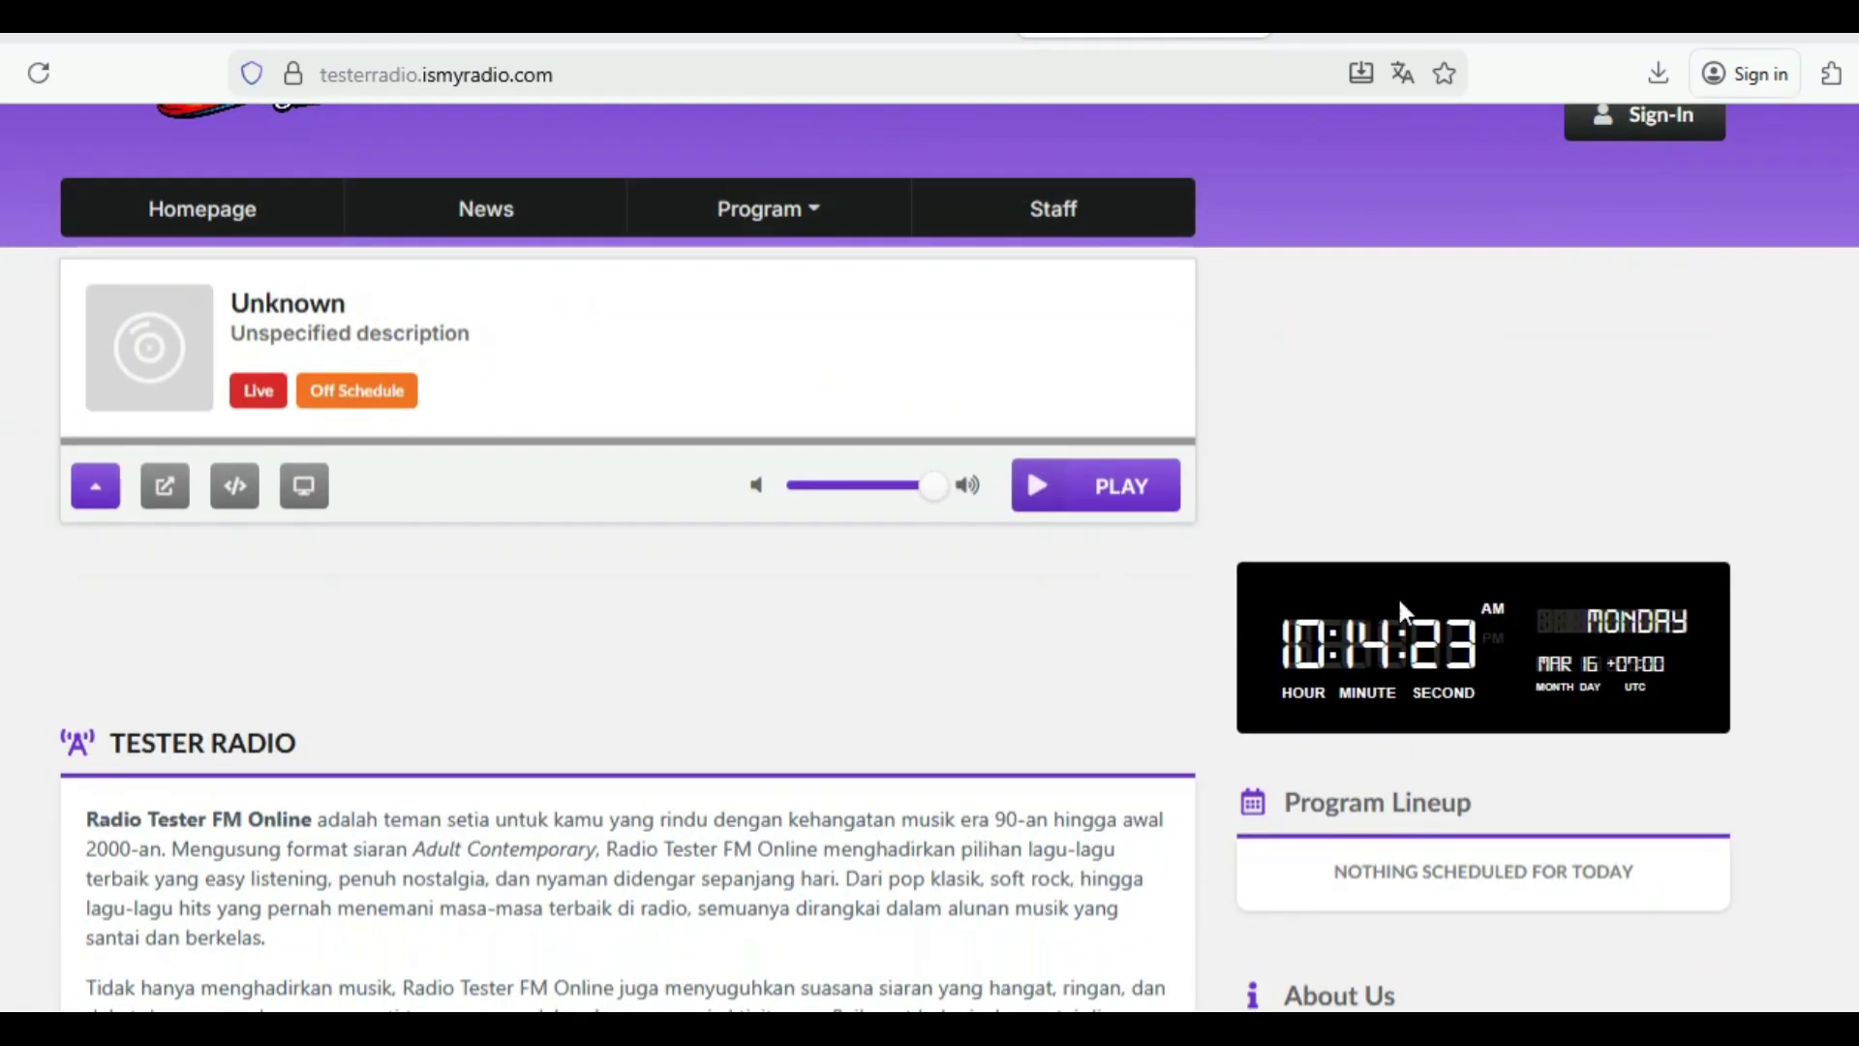
scroll(1589, 607, down, 6)
scroll(1604, 608, up, 7)
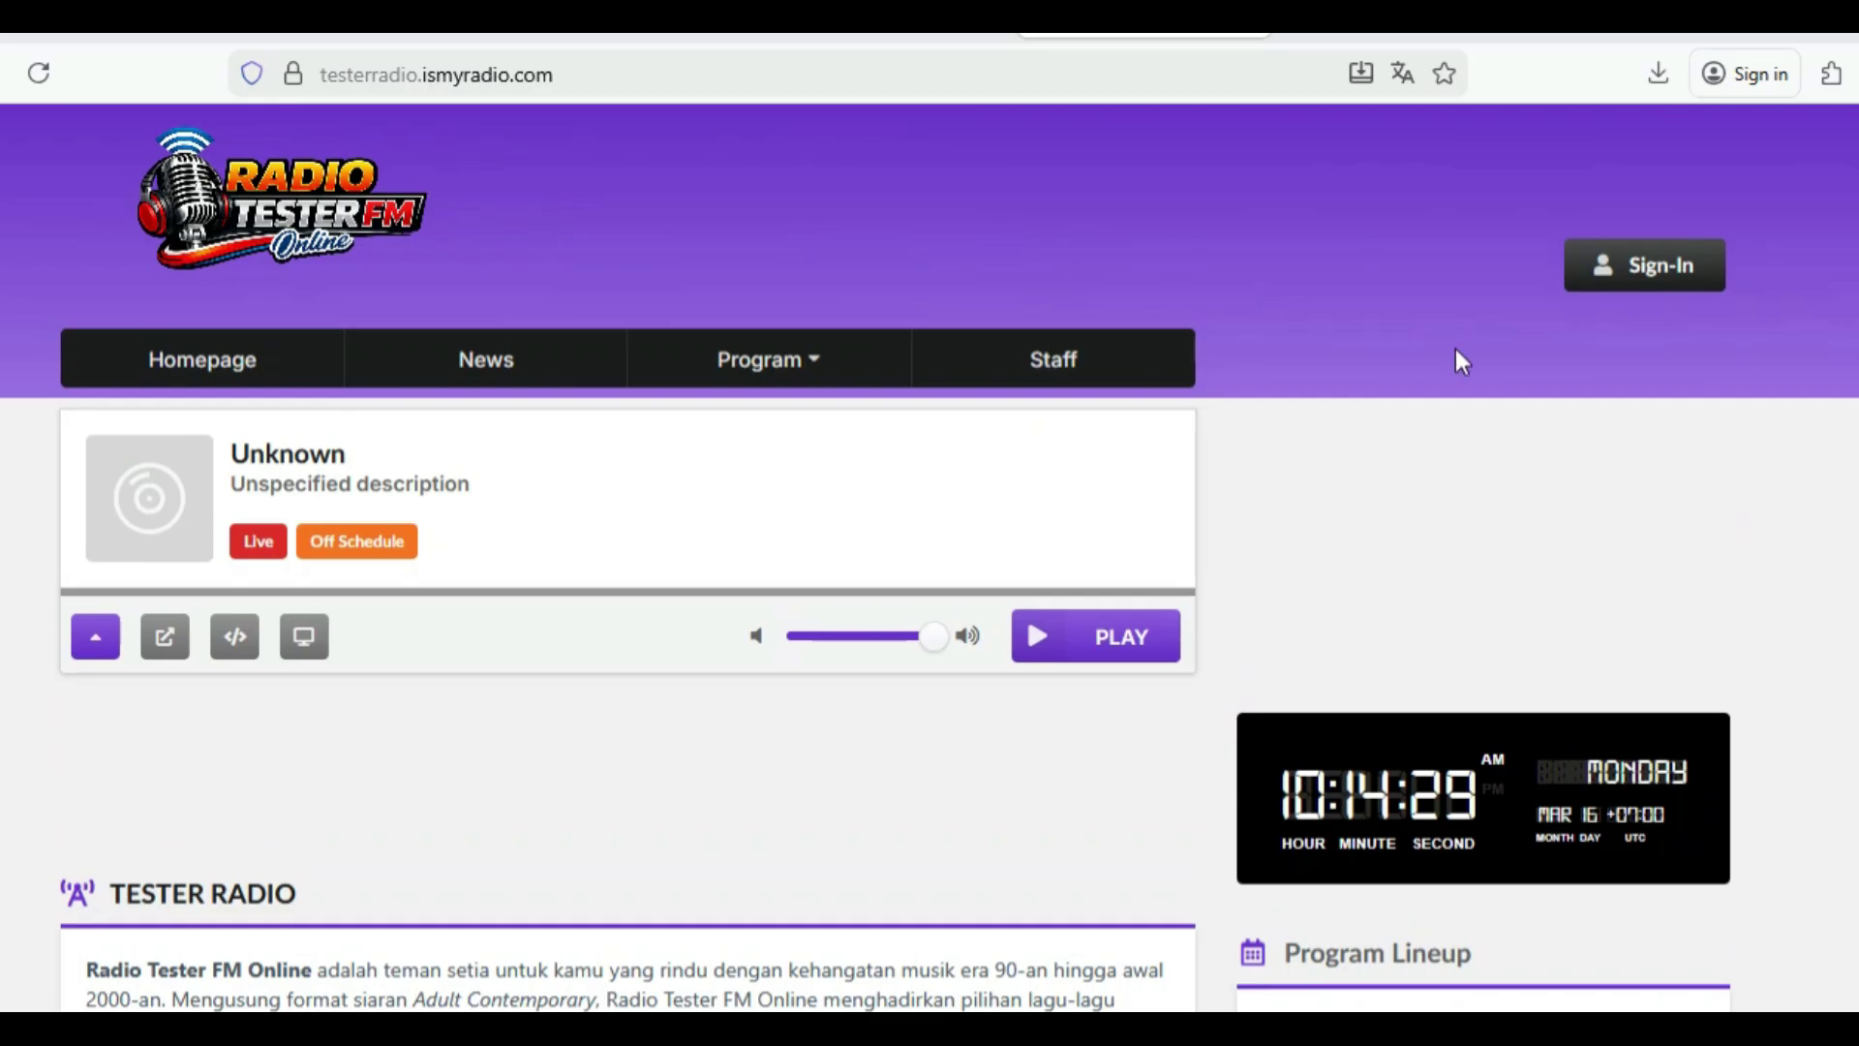
scroll(1461, 392, down, 3)
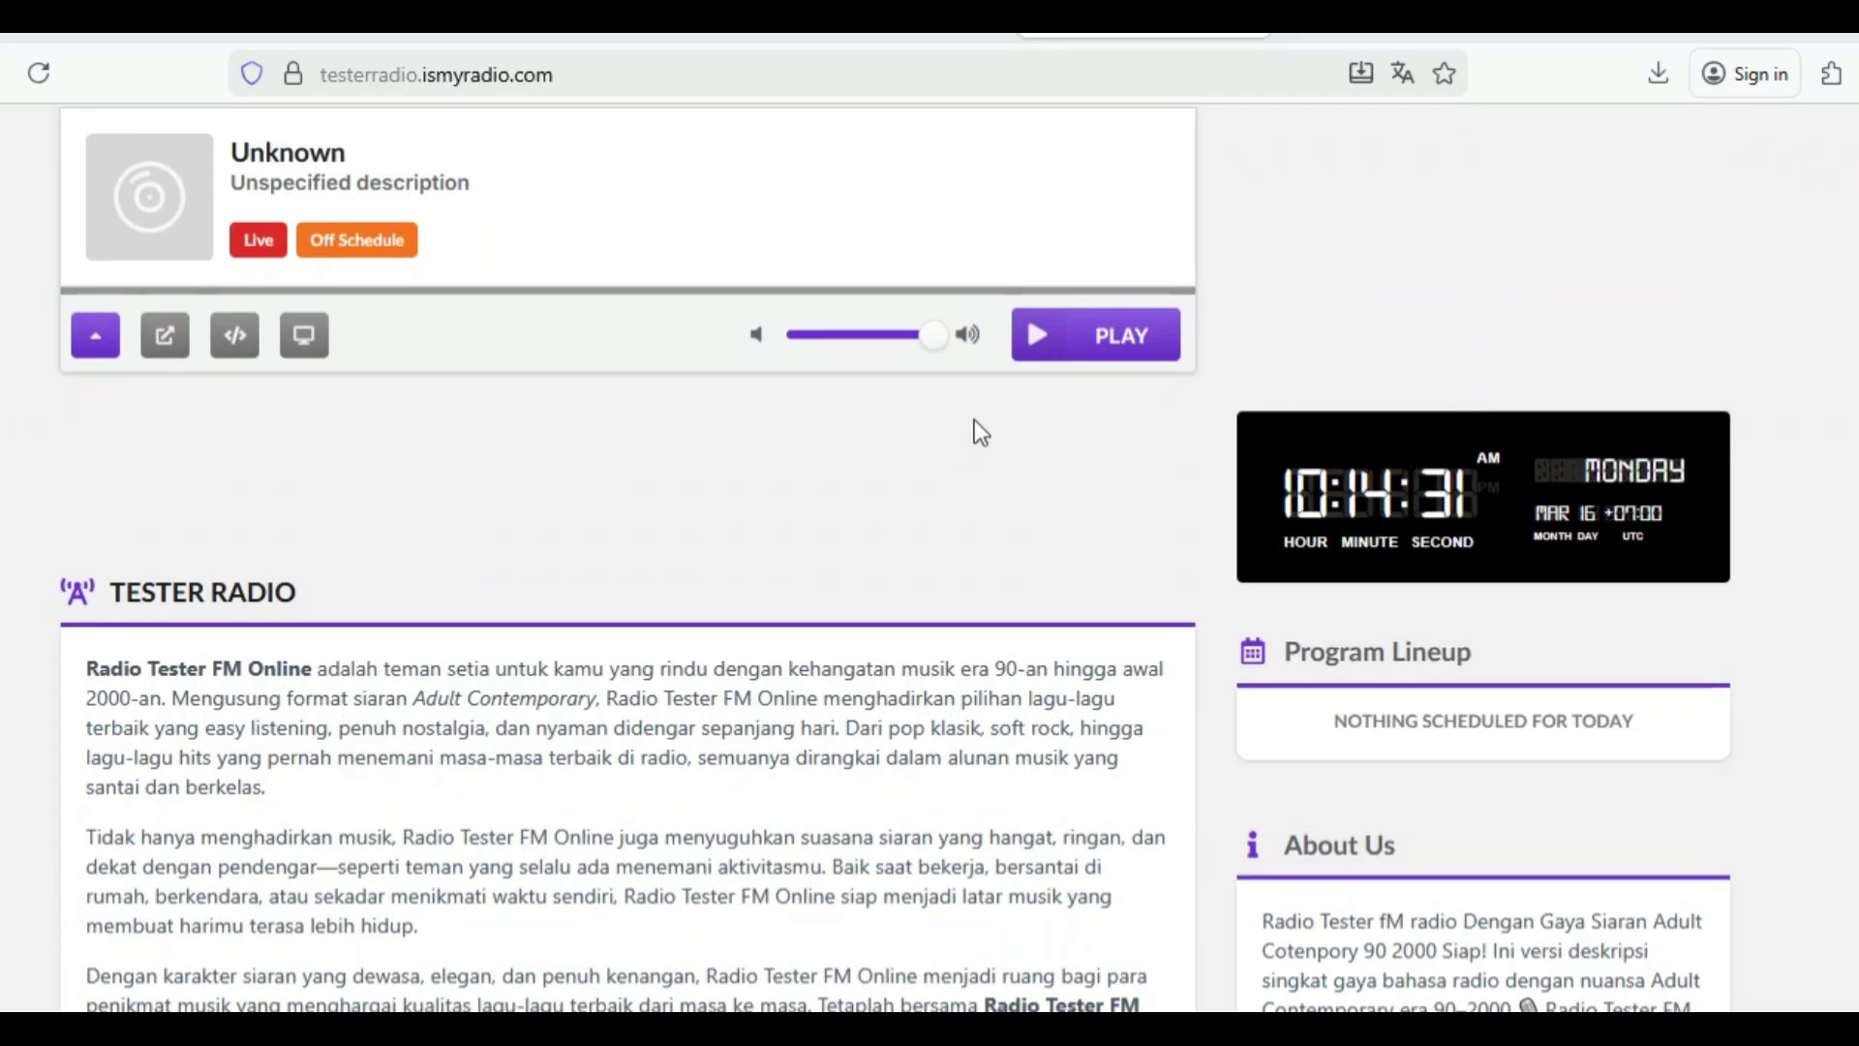
scroll(1181, 368, up, 3)
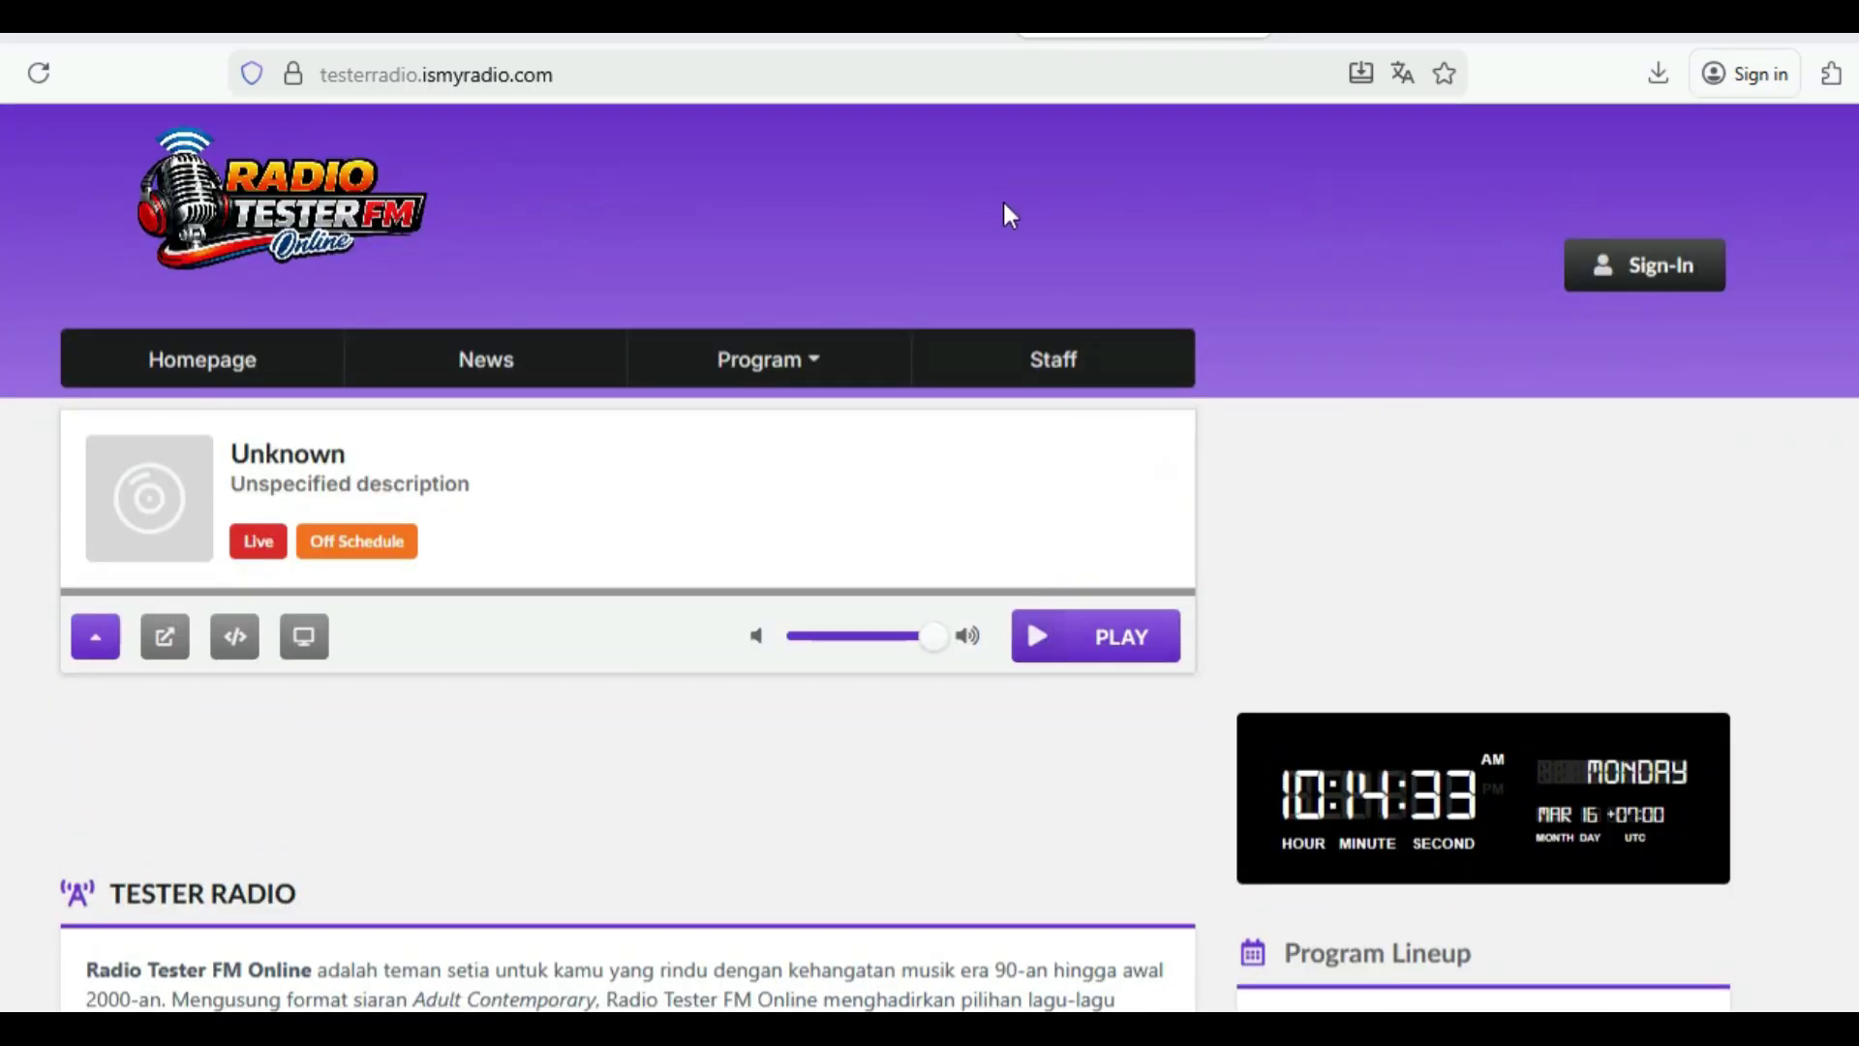
Visit the station website's News, Program and Staff sections and return to its homepage
click(526, 374)
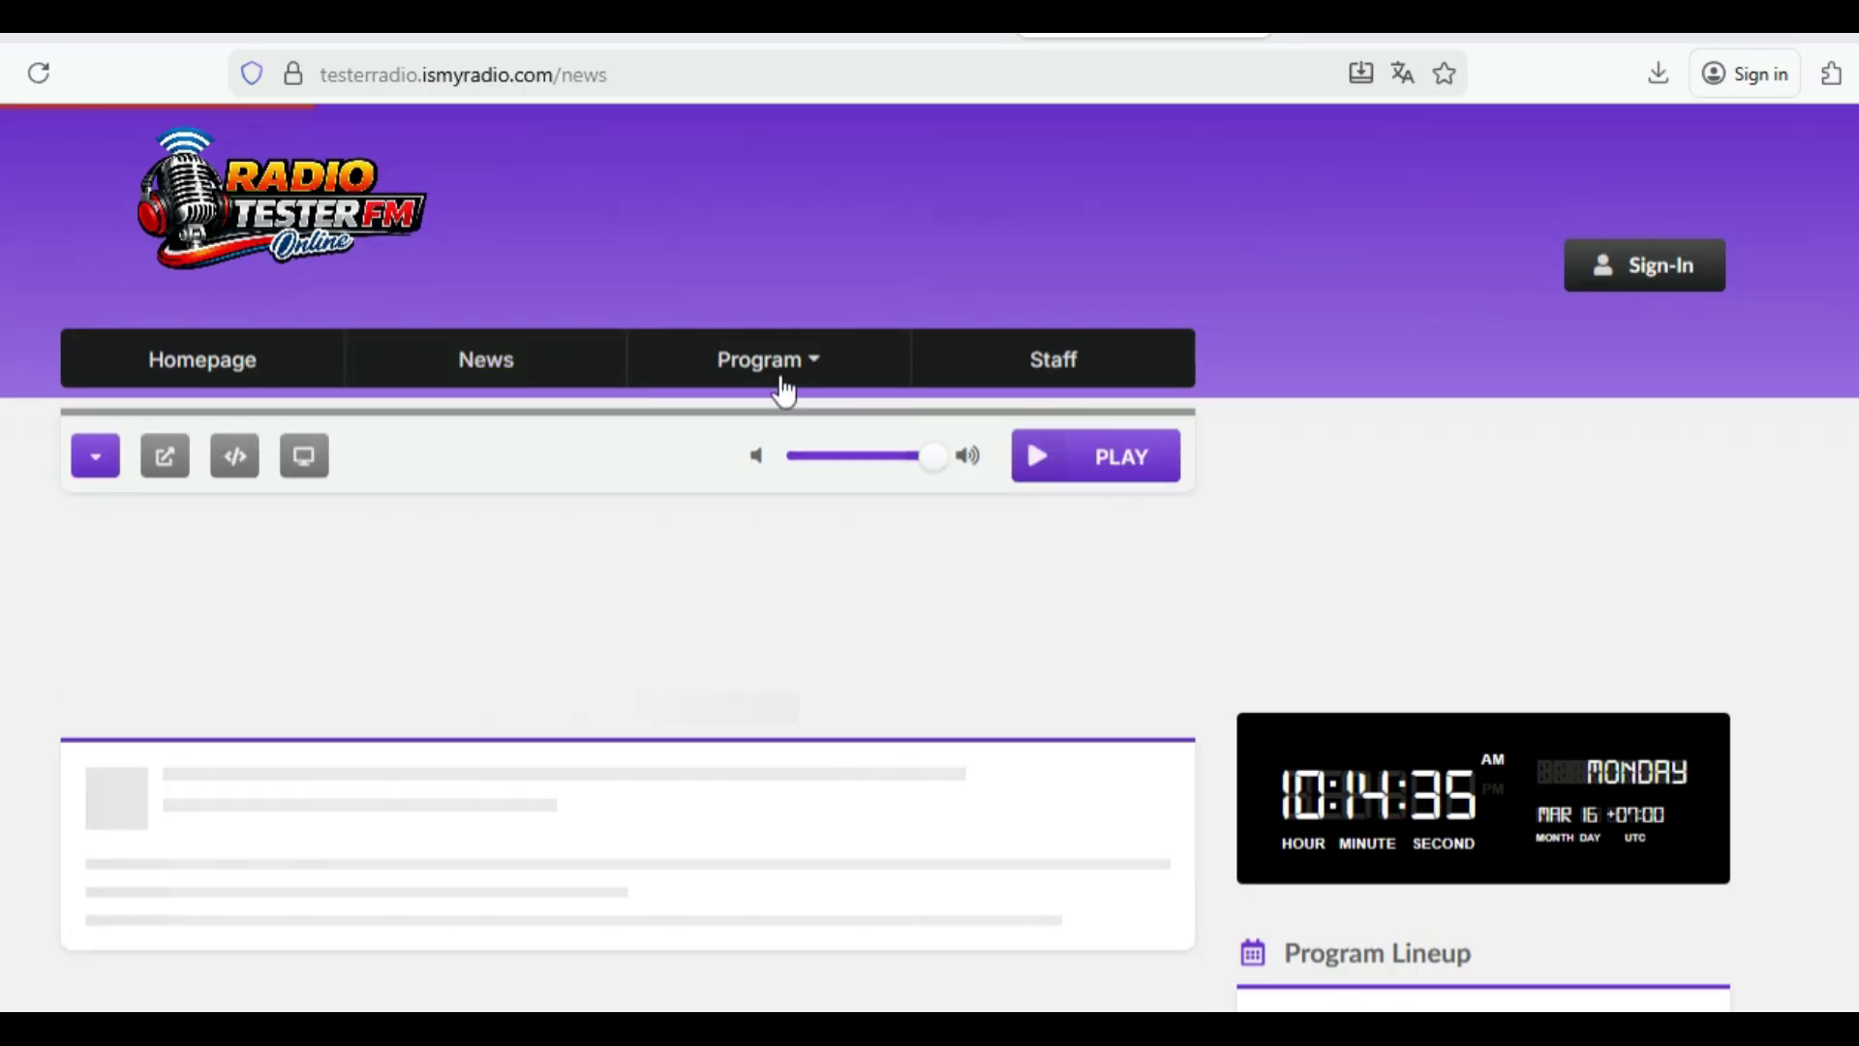
click(791, 369)
click(1050, 381)
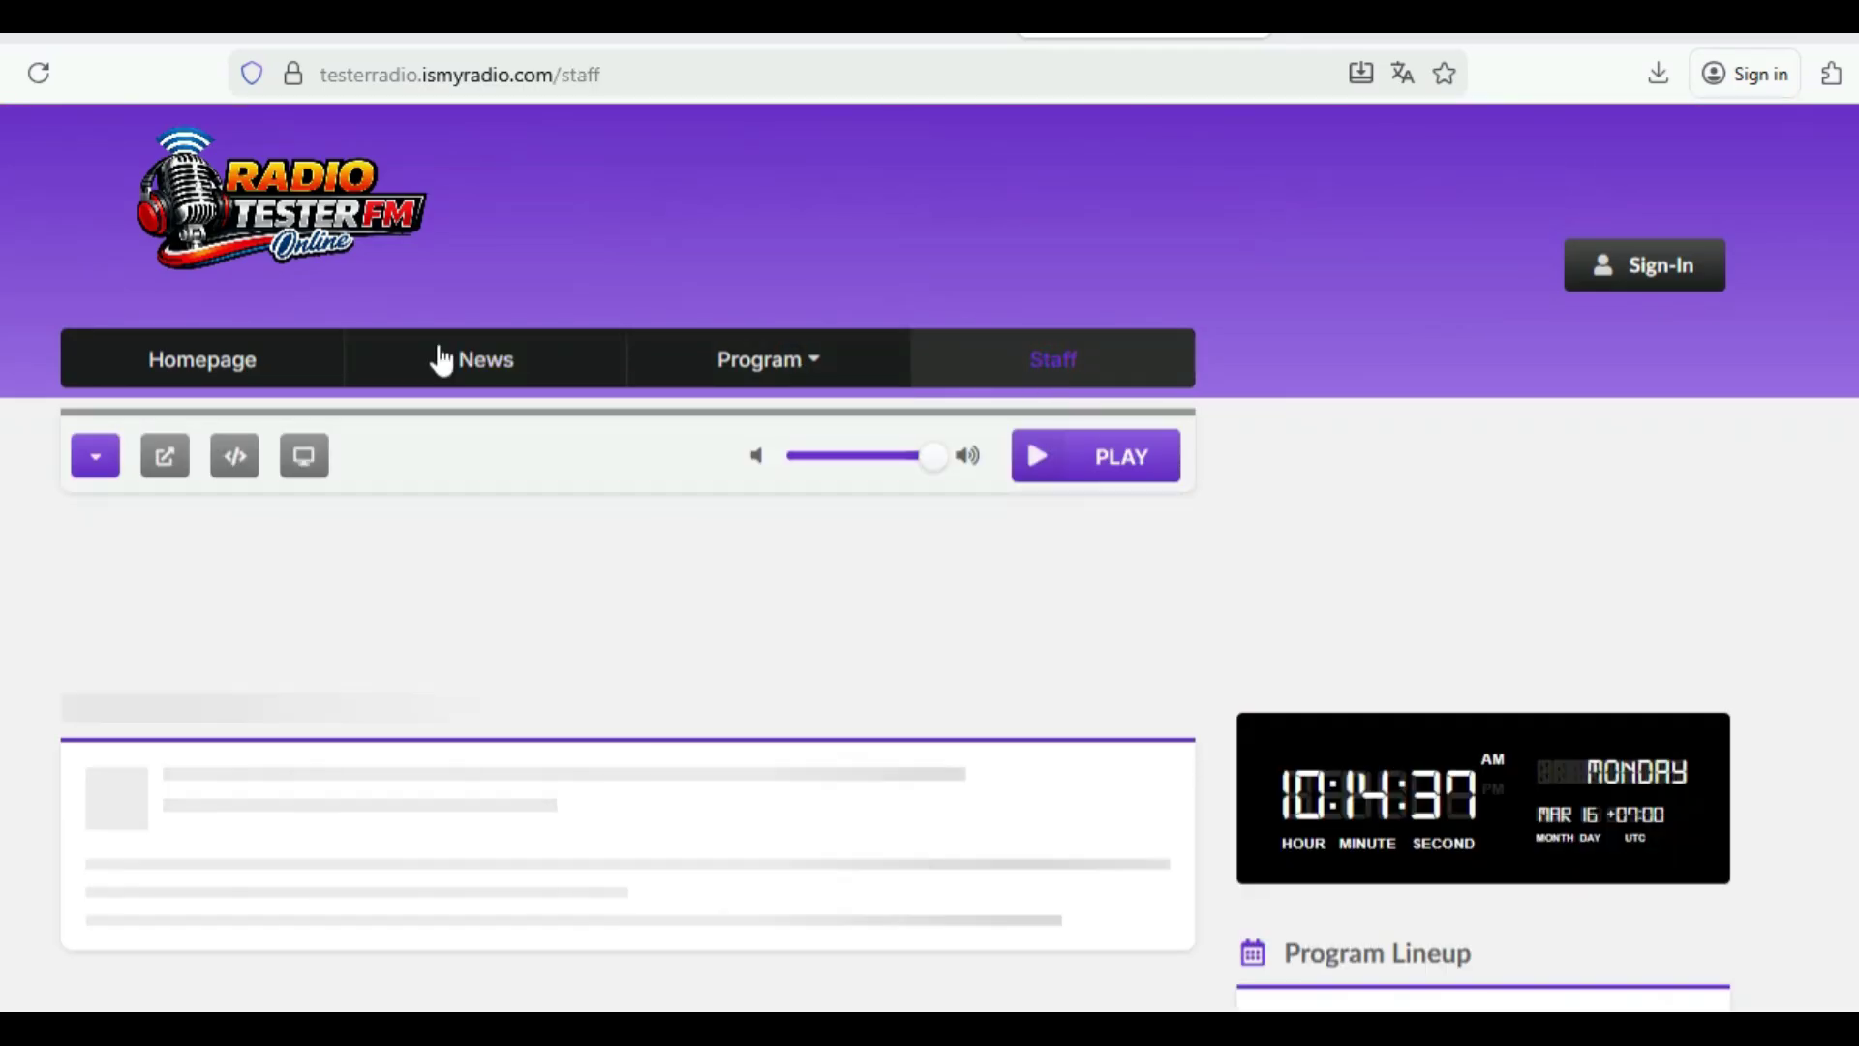
click(225, 372)
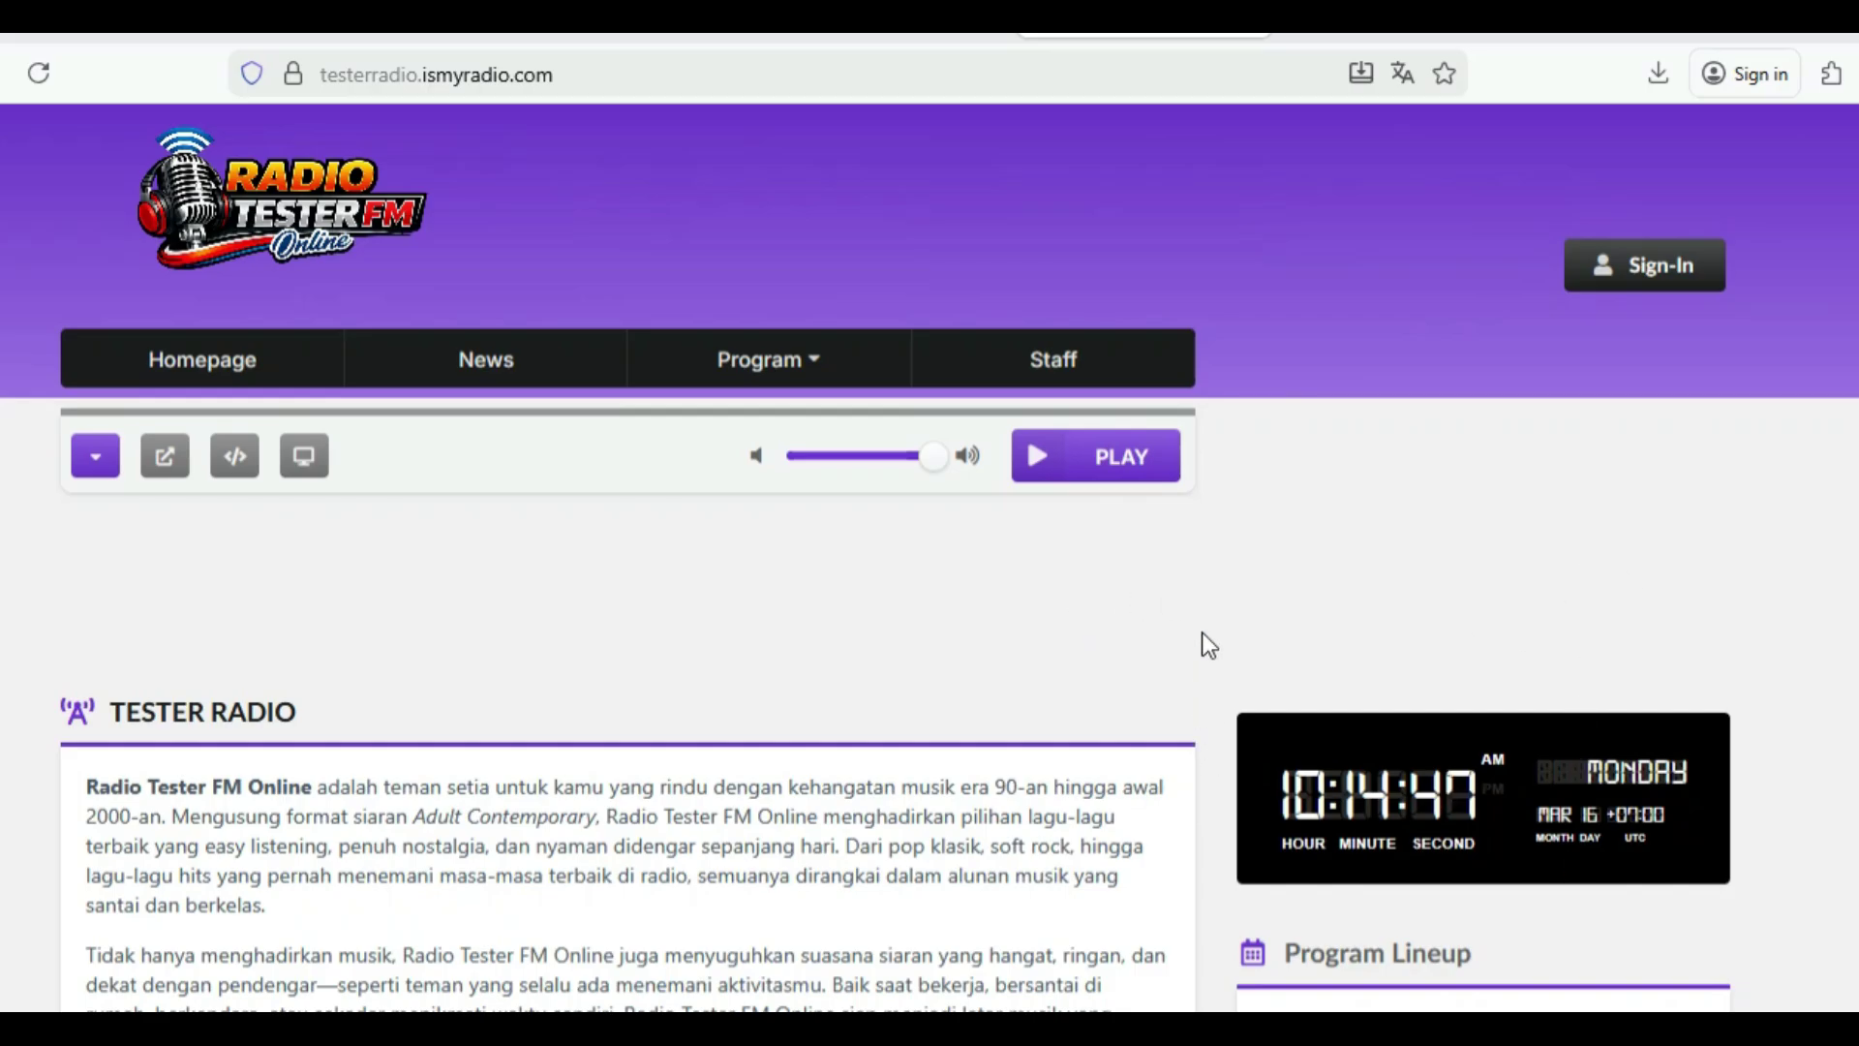
Examine the homepage description, Latest News, Program Lineup and About Us sections, and return to the website's header
scroll(1203, 635, down, 3)
scroll(1042, 517, down, 5)
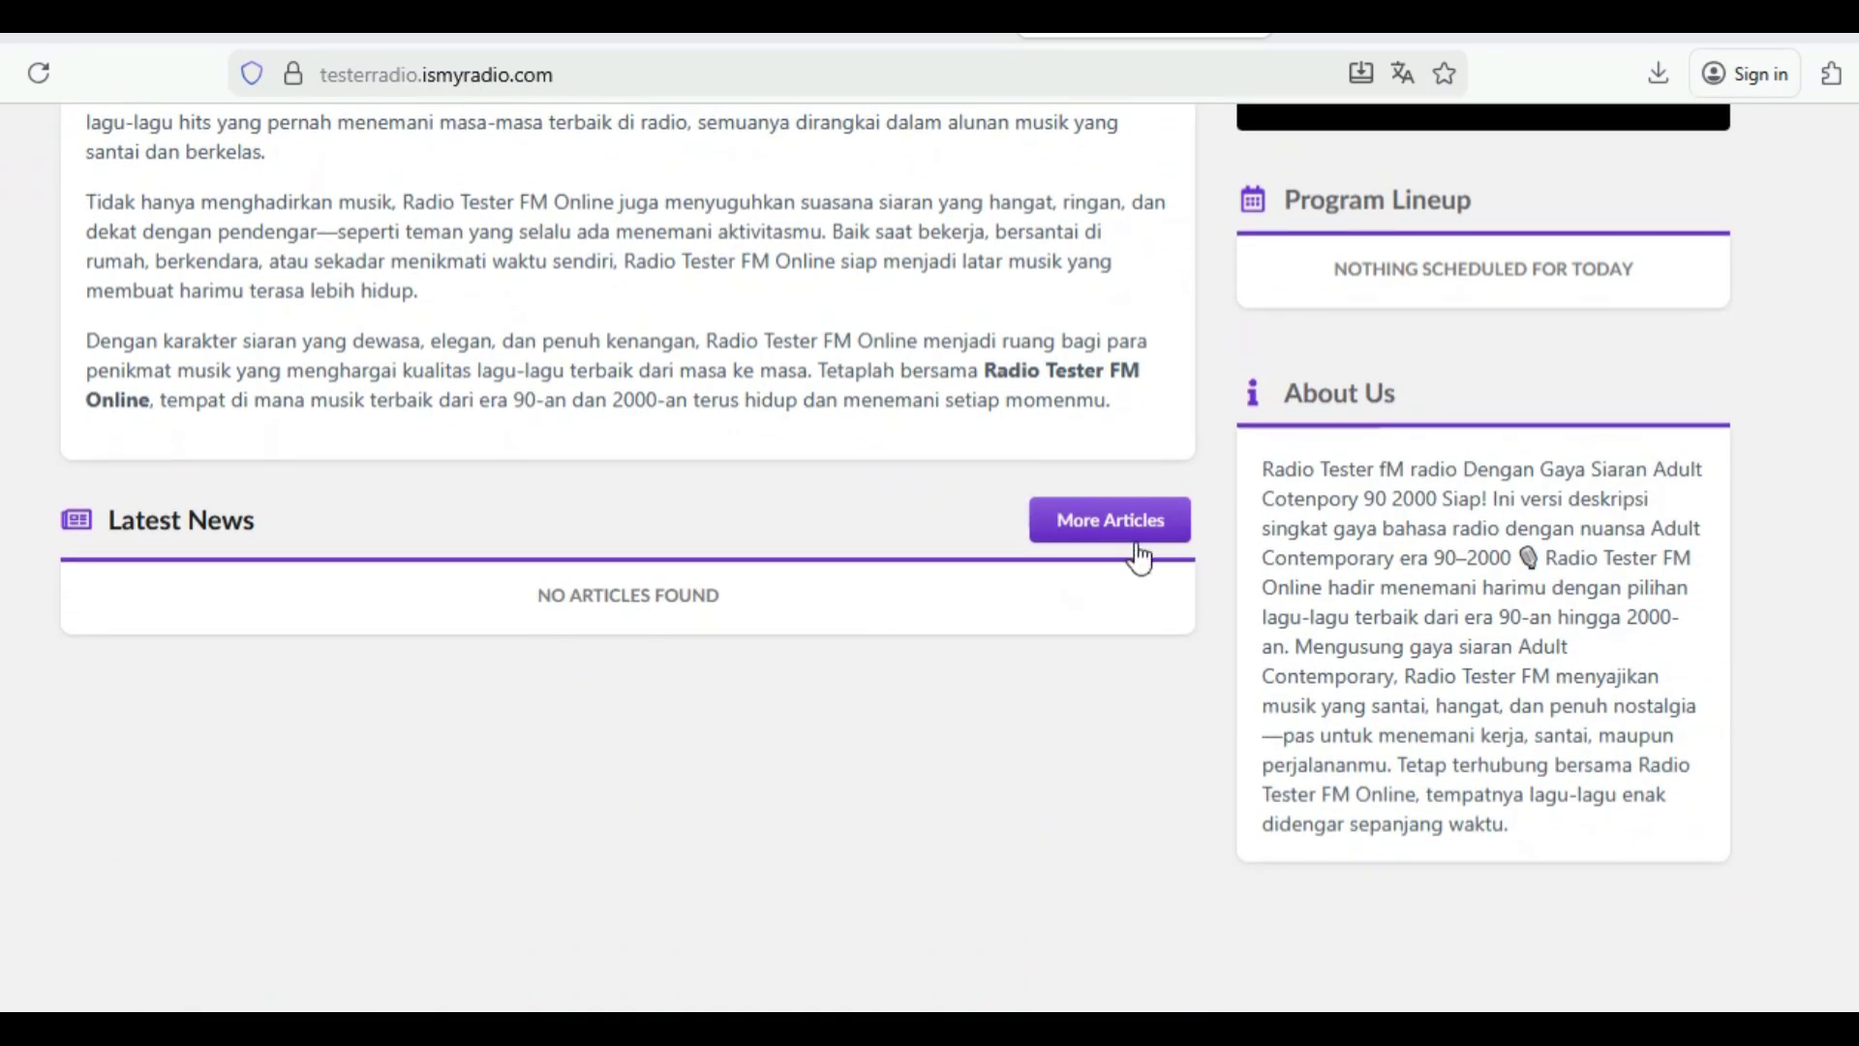
scroll(1294, 593, up, 5)
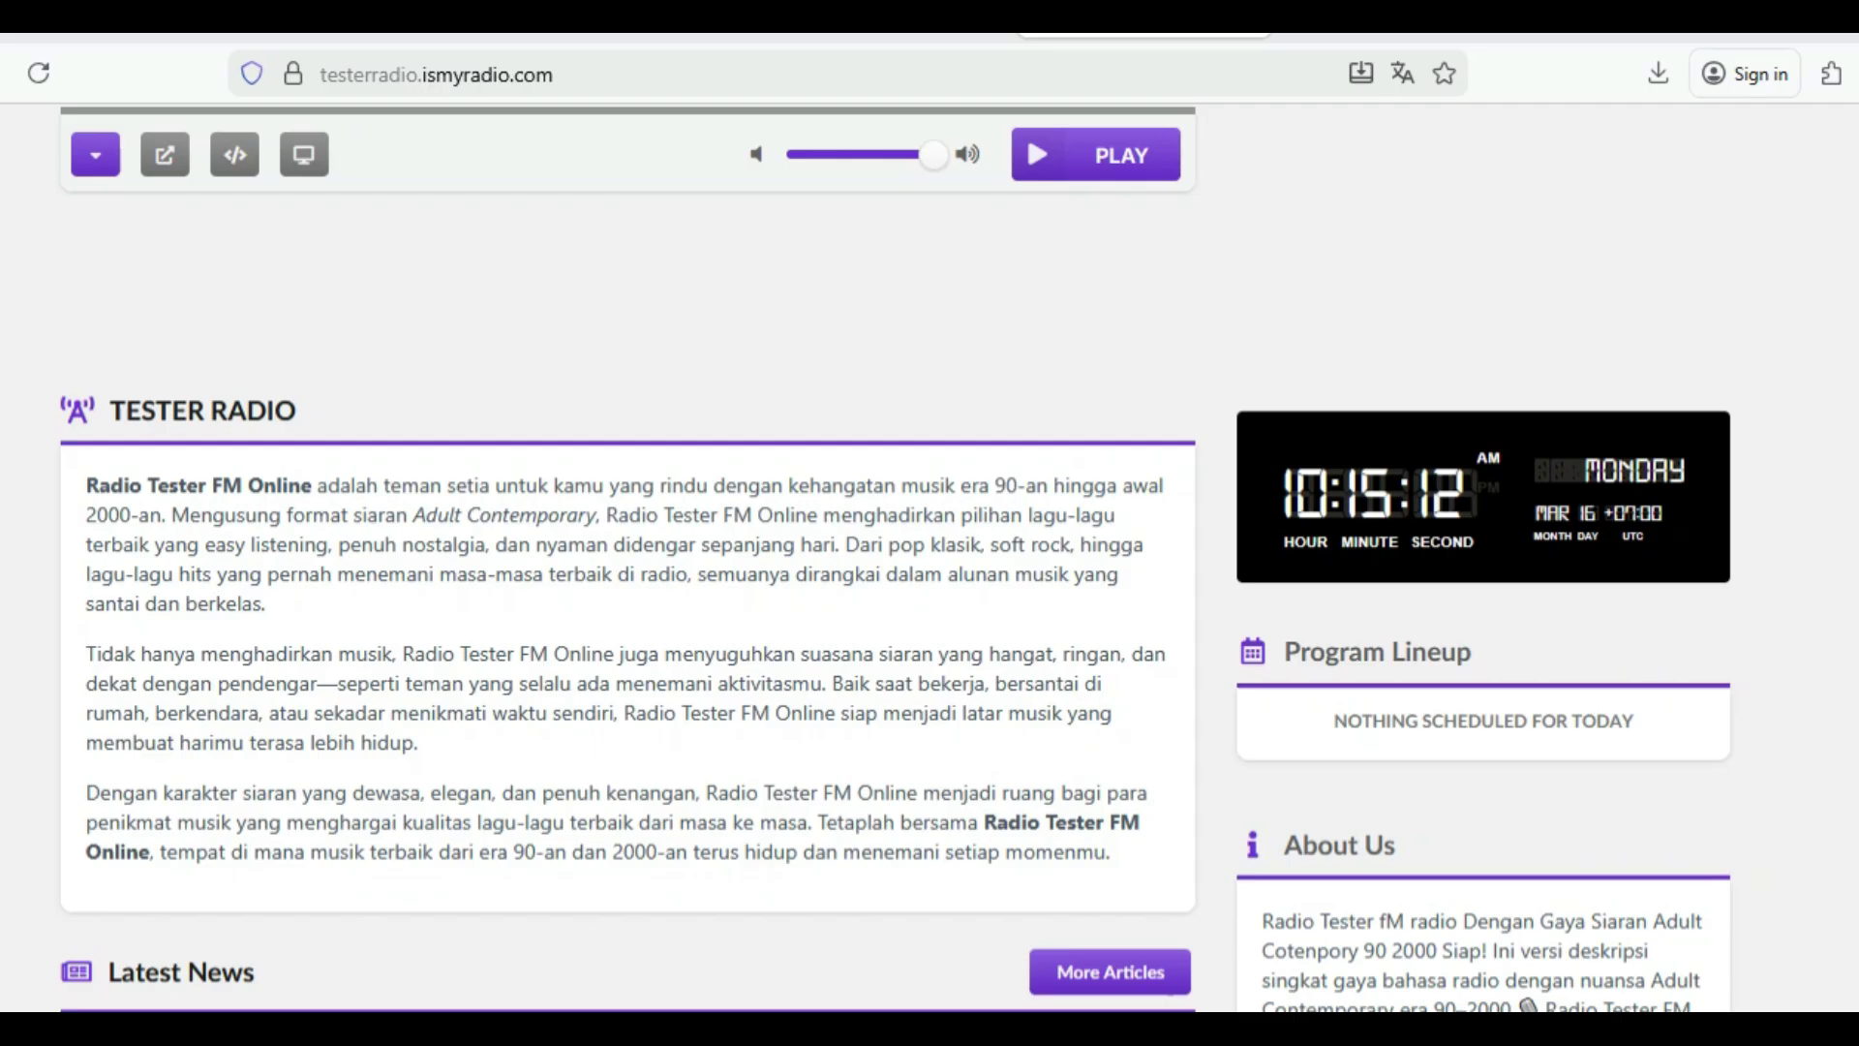
scroll(929, 558, up, 3)
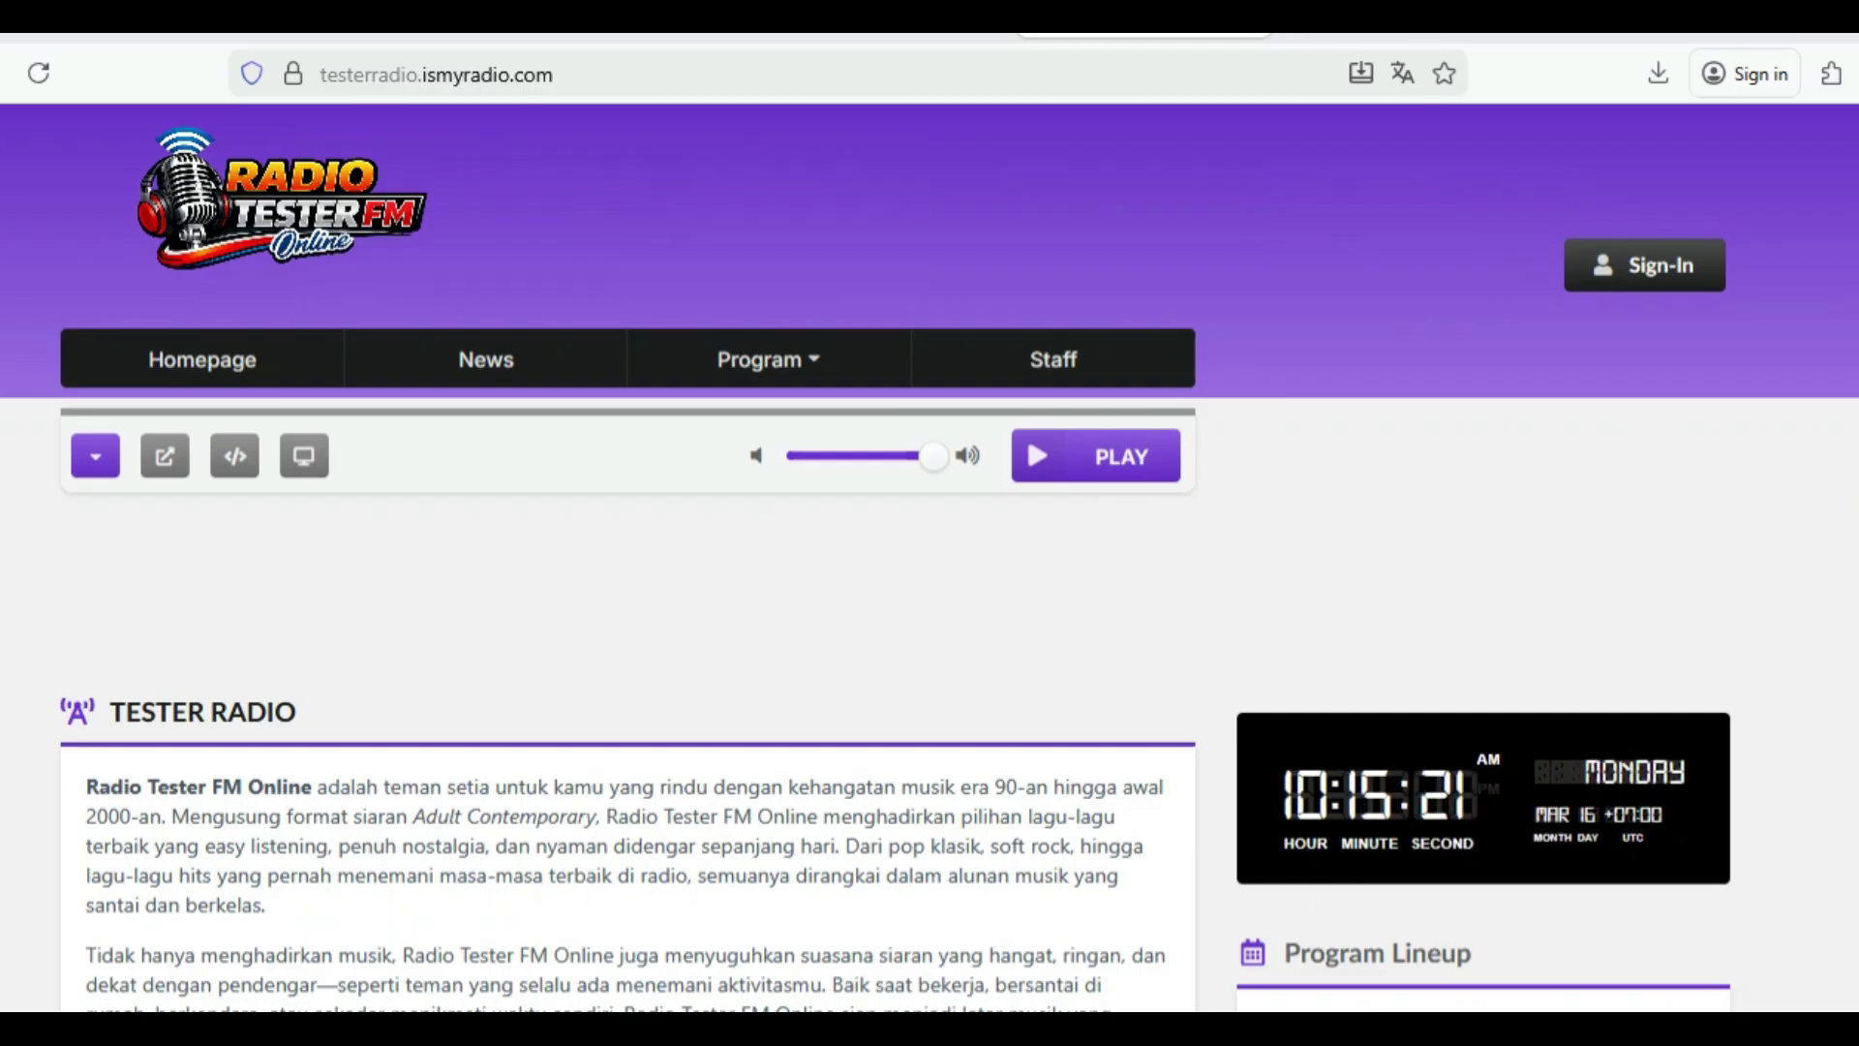
mouse_move(722, 1042)
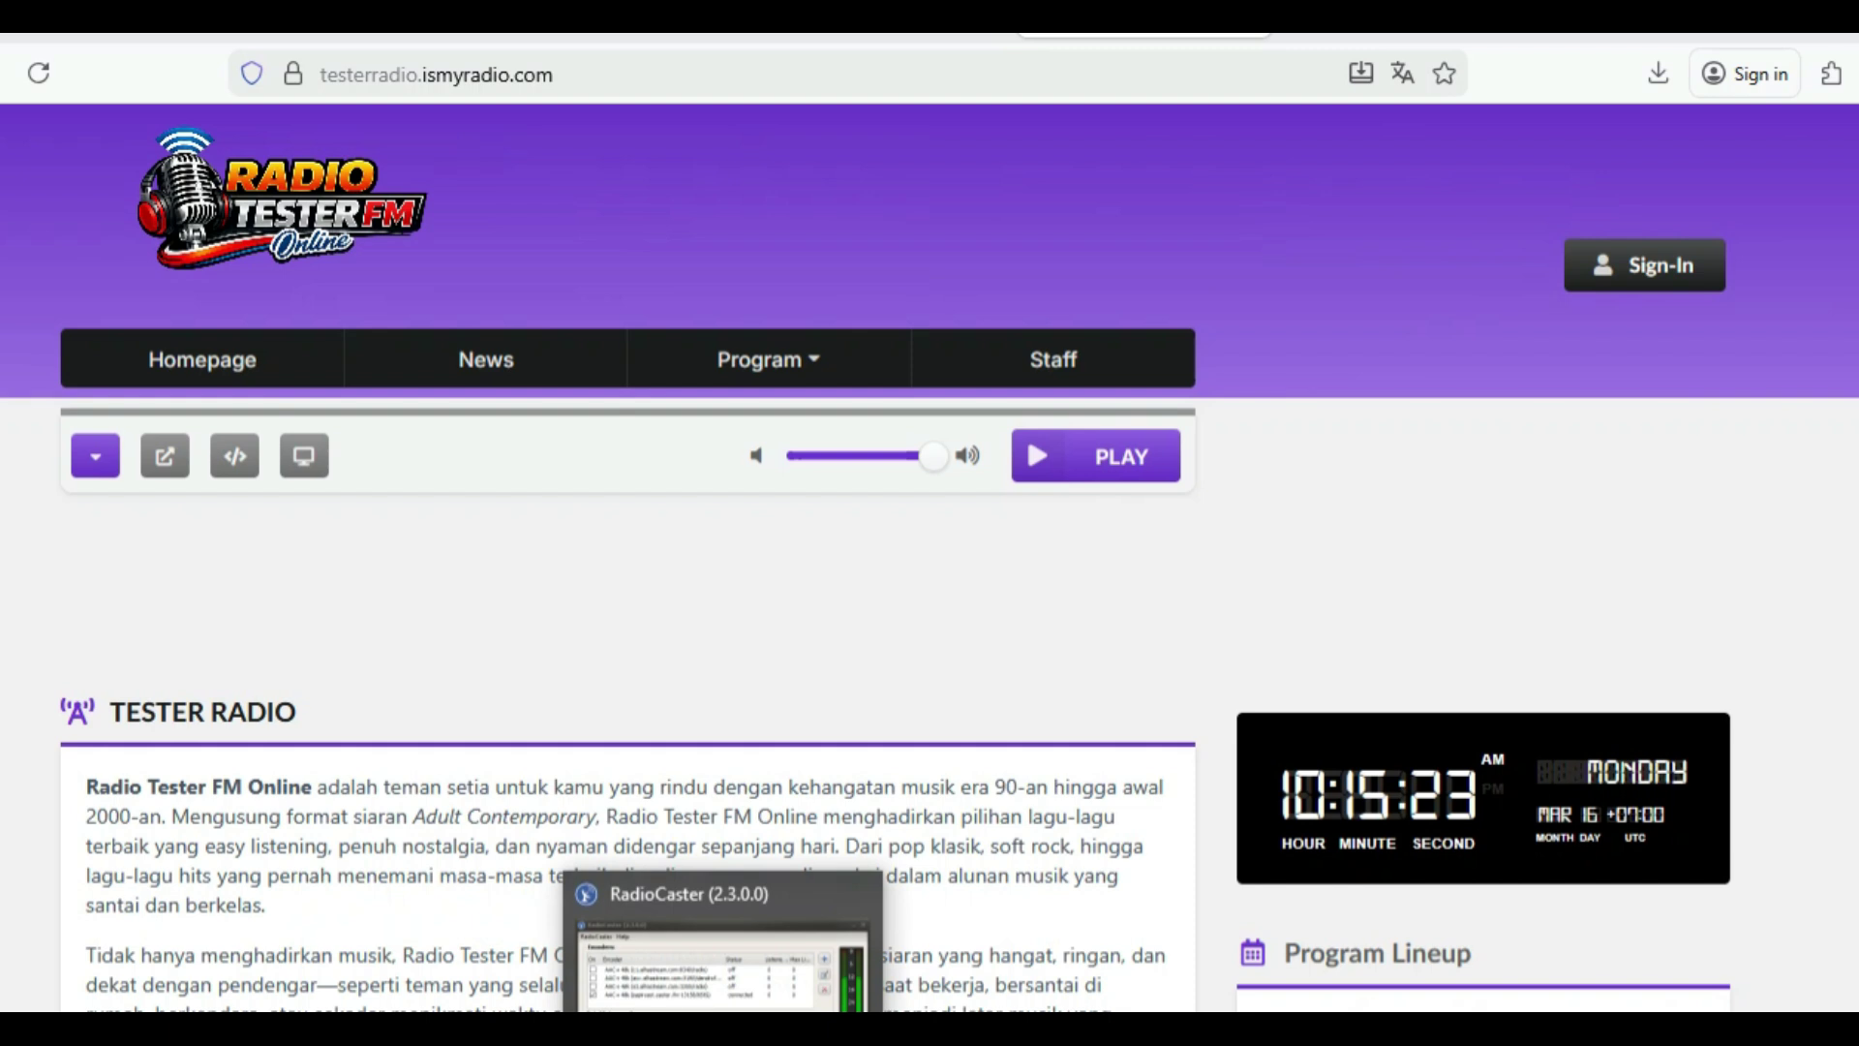